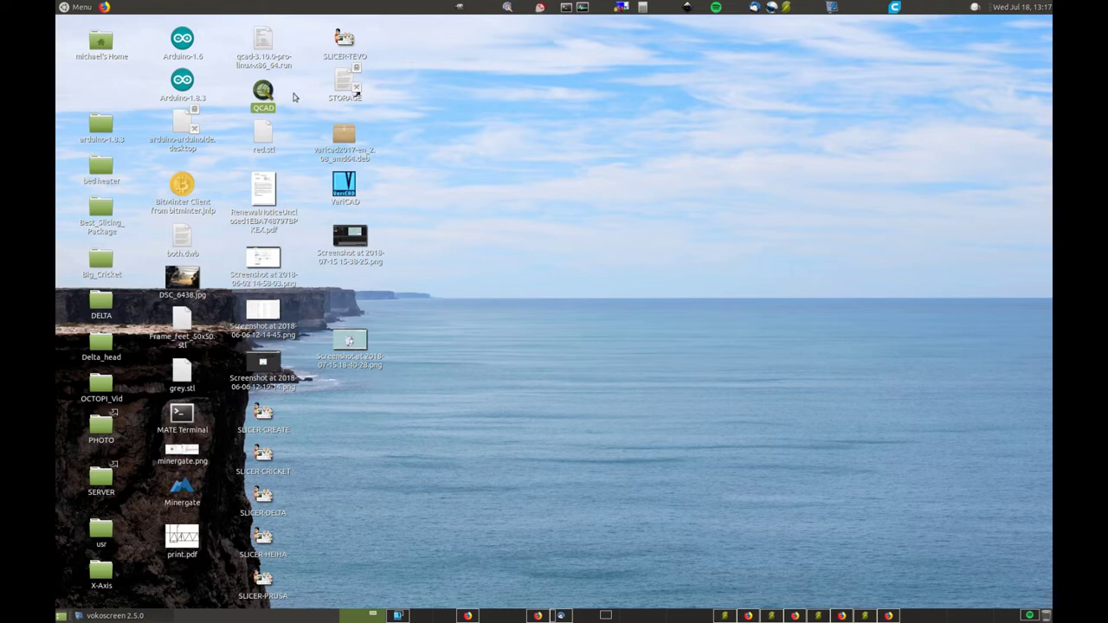
- Launch GIMP and open XSane through File > Create for the second epson2 network scanner
left_click(460, 7)
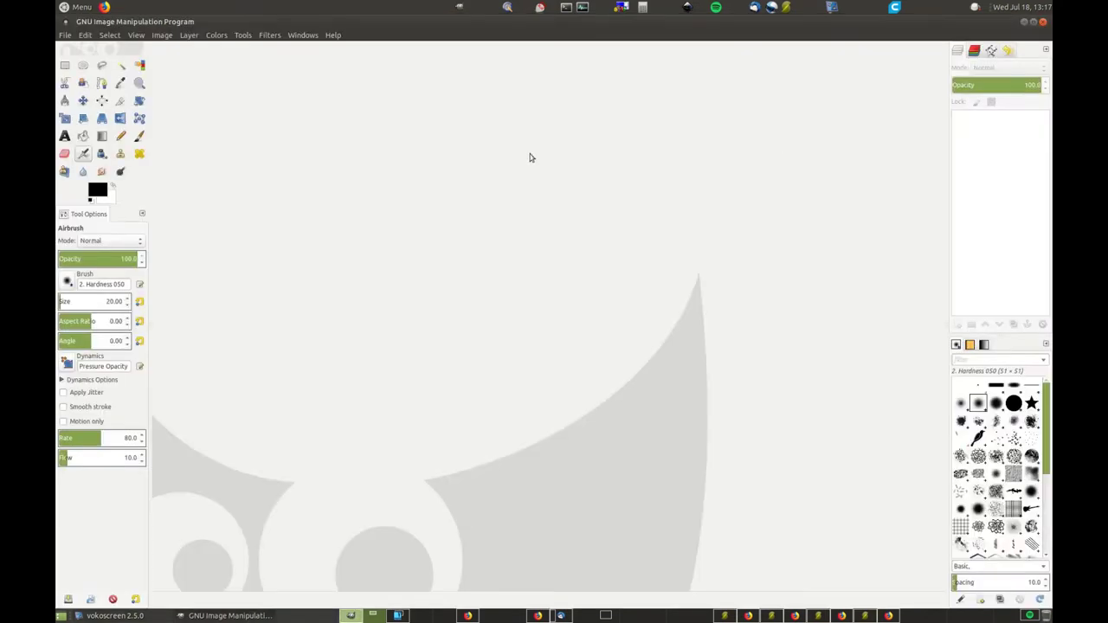
left_click(65, 36)
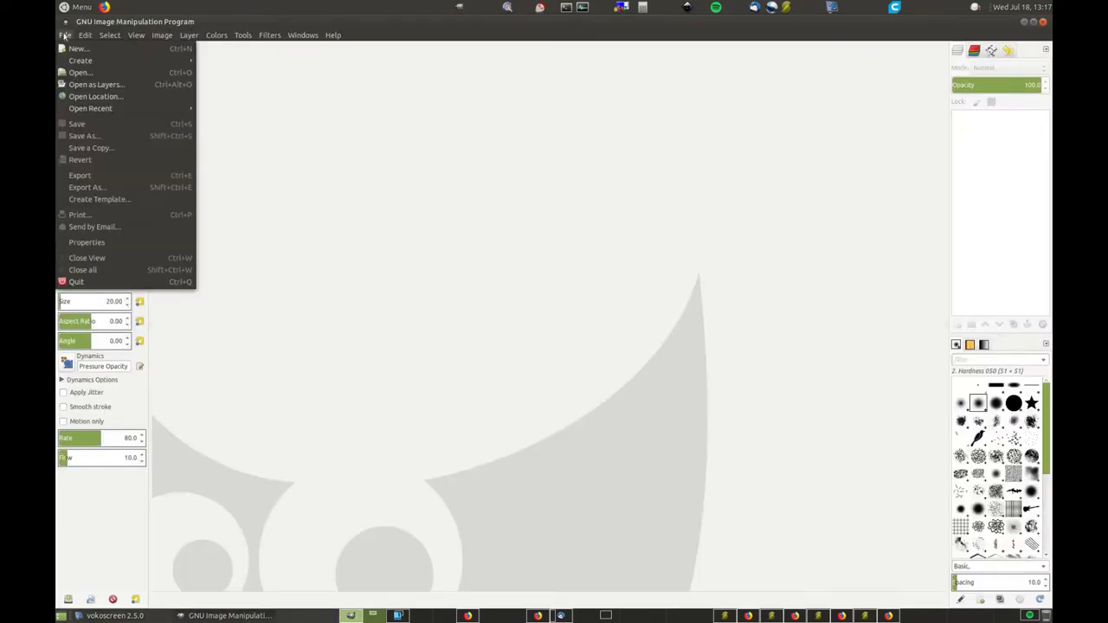
mouse_move(82, 62)
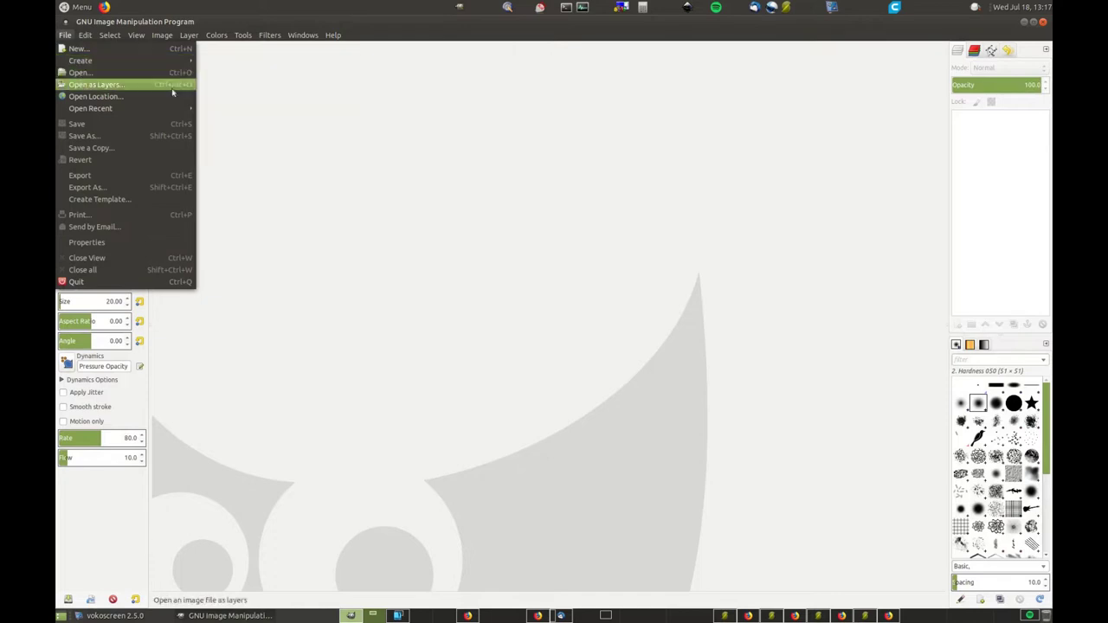
mouse_move(227, 84)
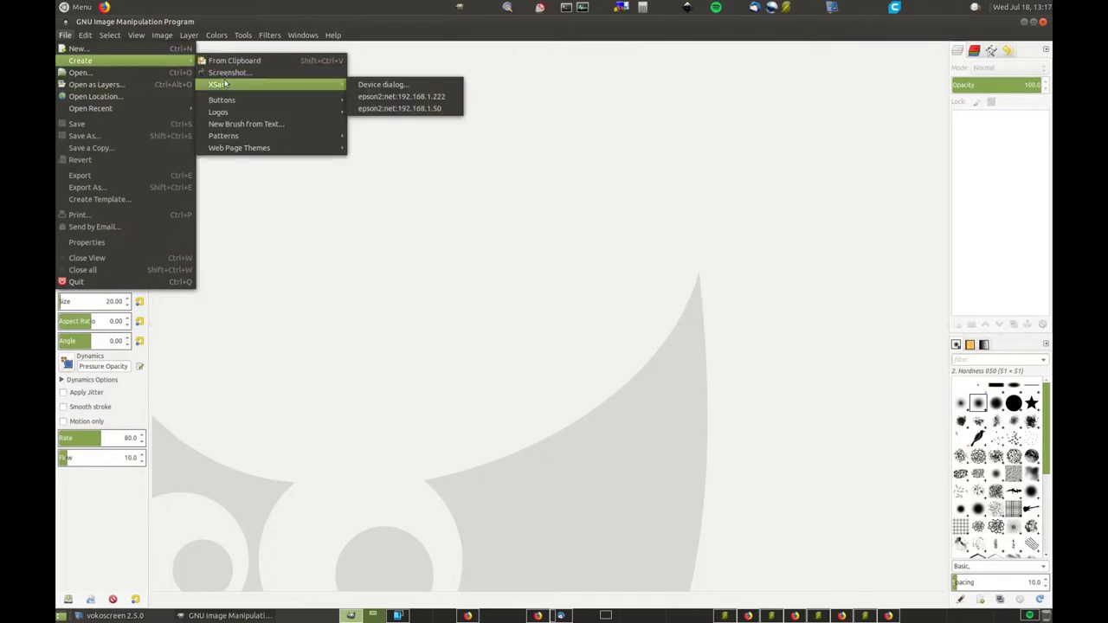
left_click(390, 100)
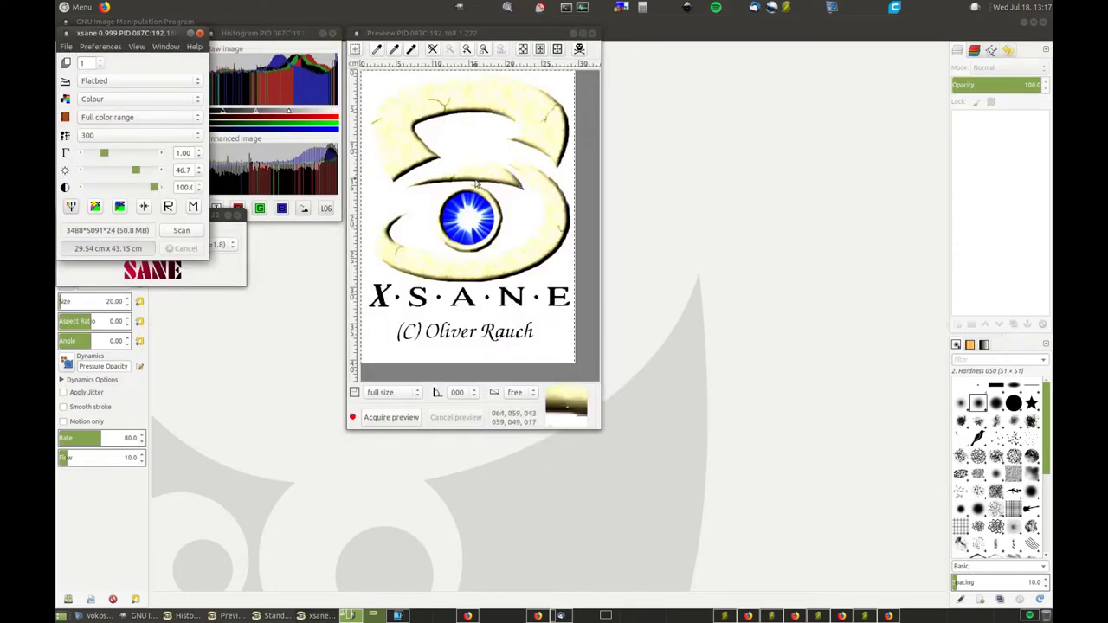
- Run an XSane preview scan showing the dark round disc over a 14.69 × 35.11 cm area
left_click(402, 420)
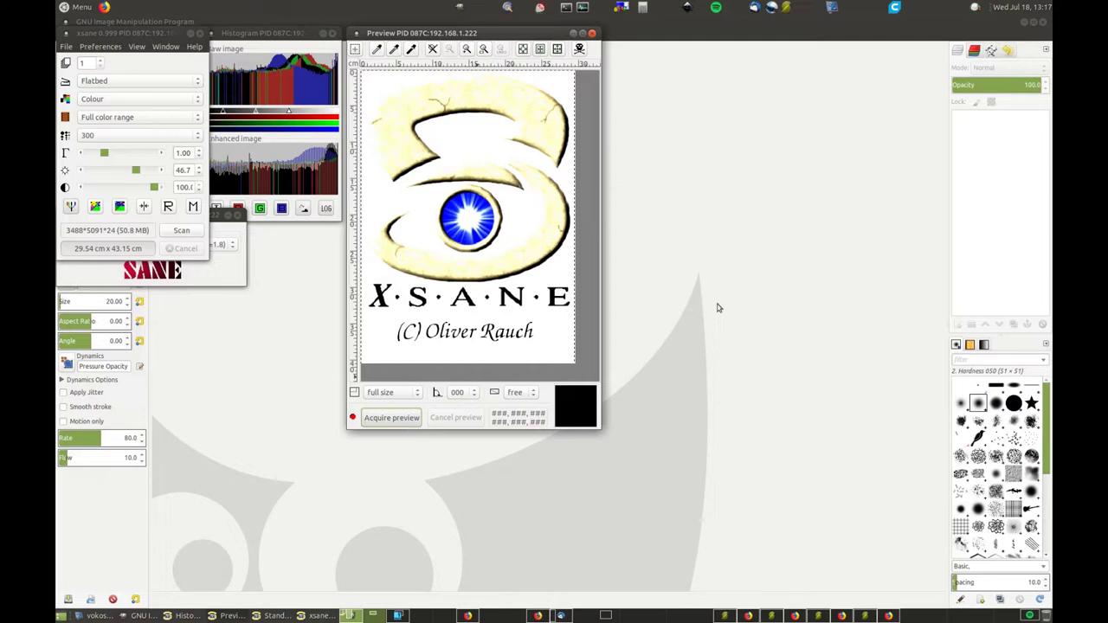
key("Return")
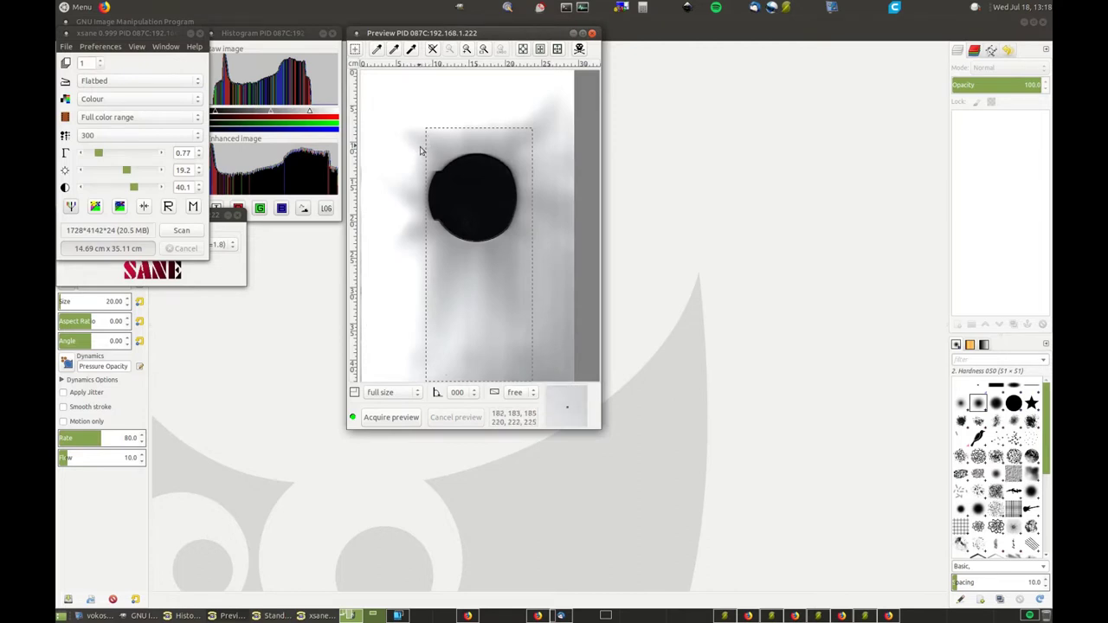
- Crop the scan area around the disc and scan it into GIMP as a 1656 × 1624 px image
mouse_move(420, 147)
left_mouse_down()
mouse_move(509, 210)
mouse_move(521, 246)
left_mouse_up()
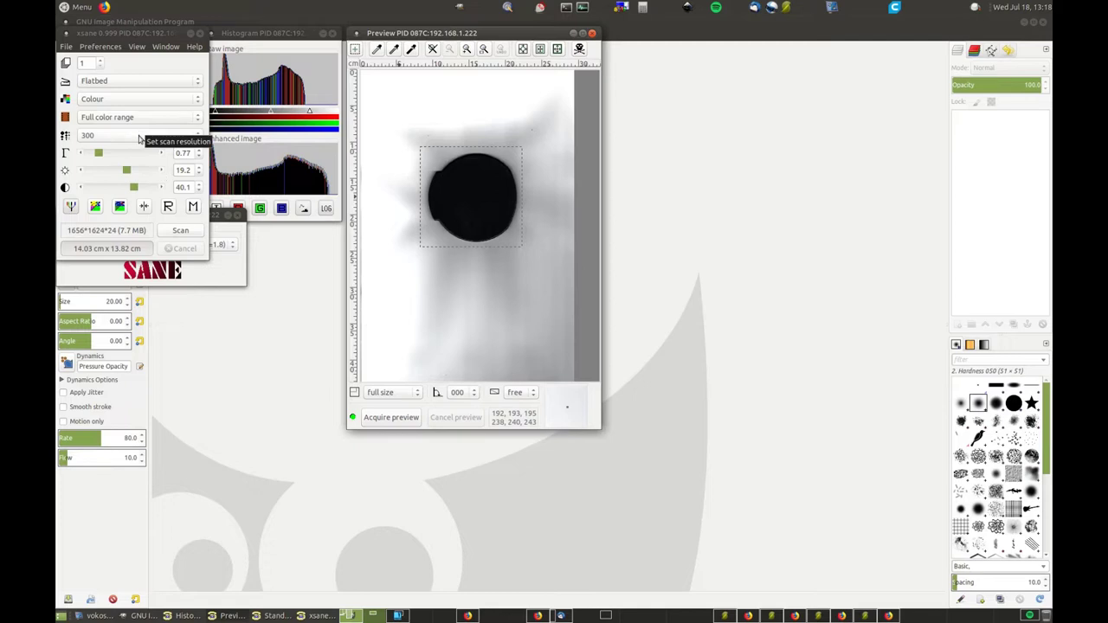
left_click(180, 231)
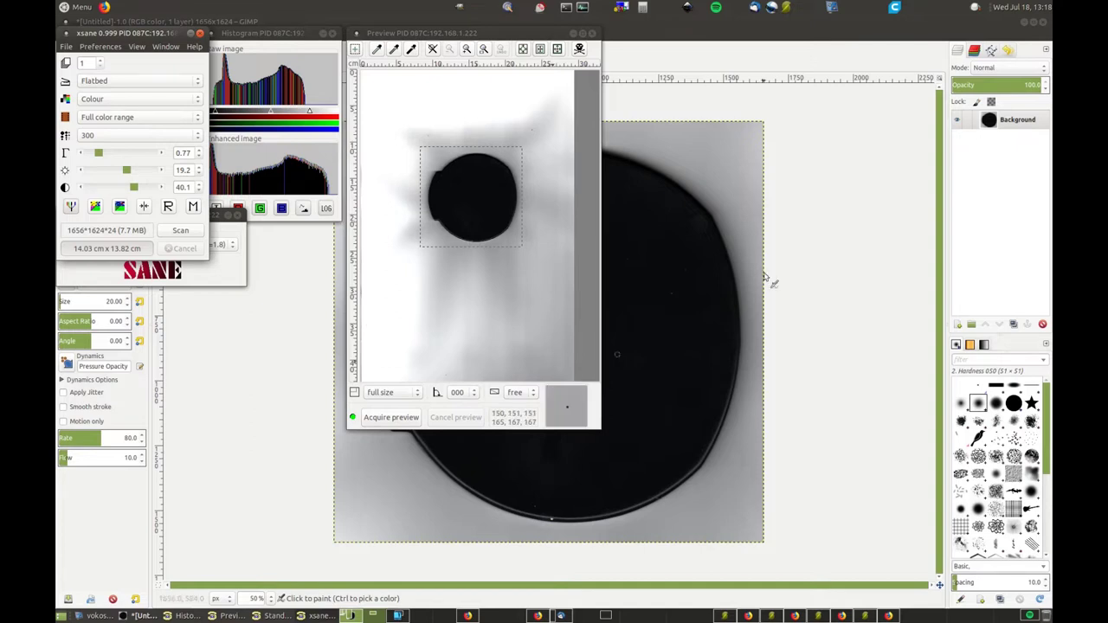
left_click(825, 153)
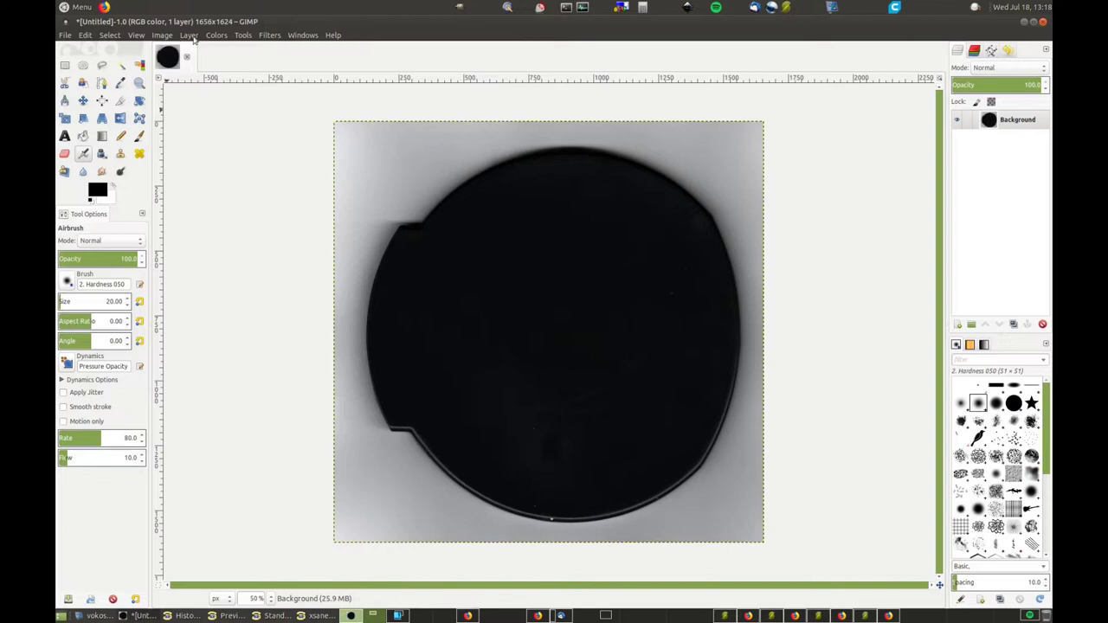
- Open the Colors > Curves dialog on the disc scan from the canvas context menu
right_click(579, 262)
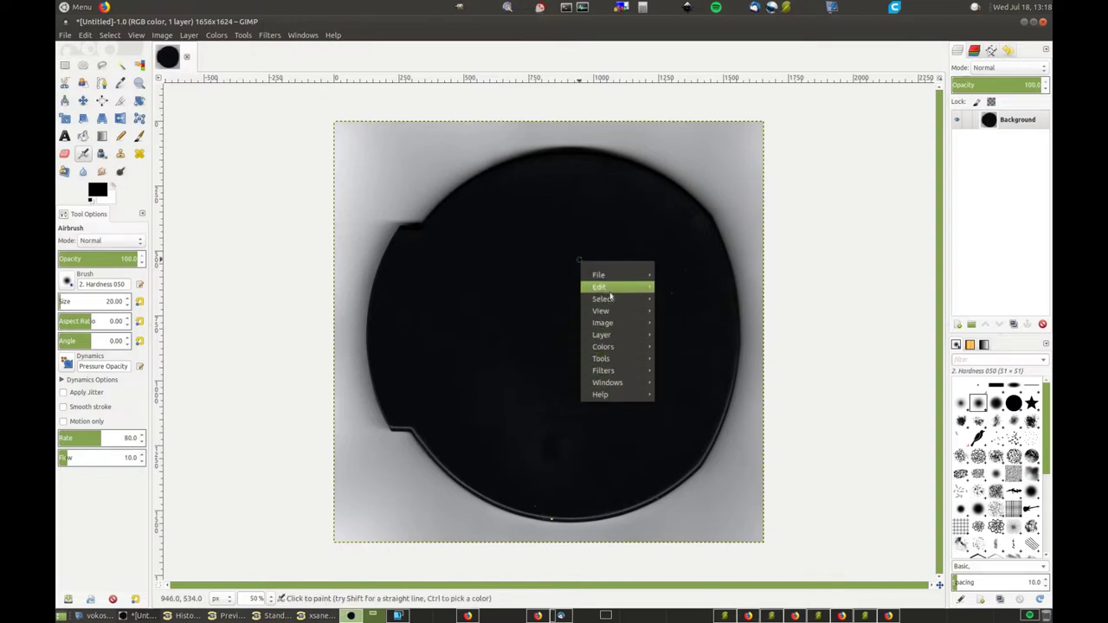
mouse_move(630, 338)
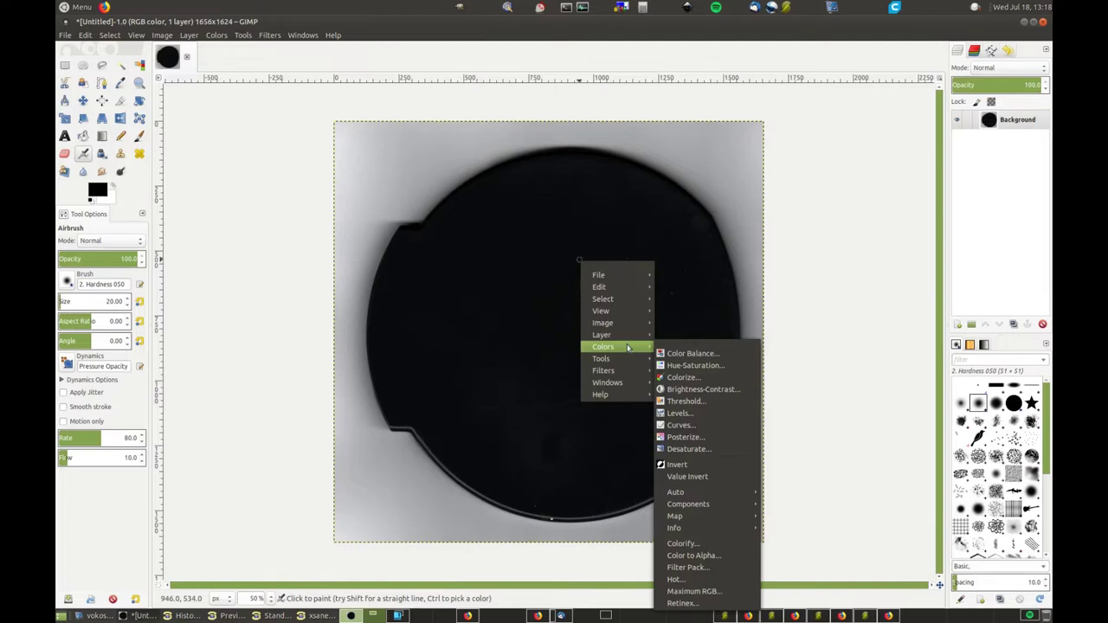
left_click(691, 424)
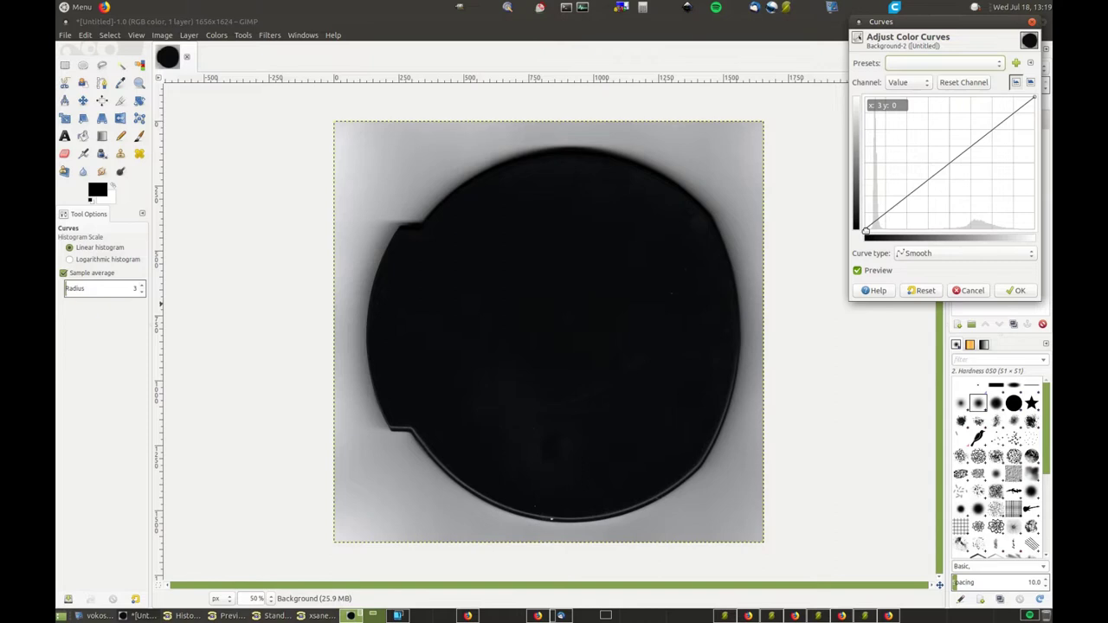
- Nudge the black point right and pull the Value curve's top point to about x 48, y 255
left_click_drag(866, 231, 873, 230)
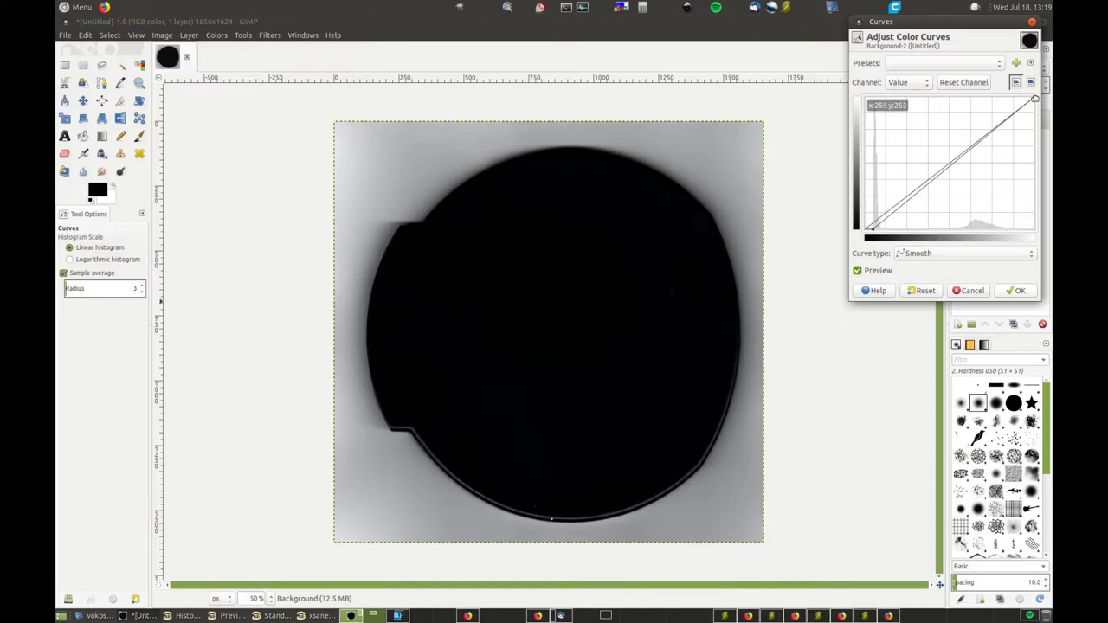
left_click_drag(1035, 100, 933, 96)
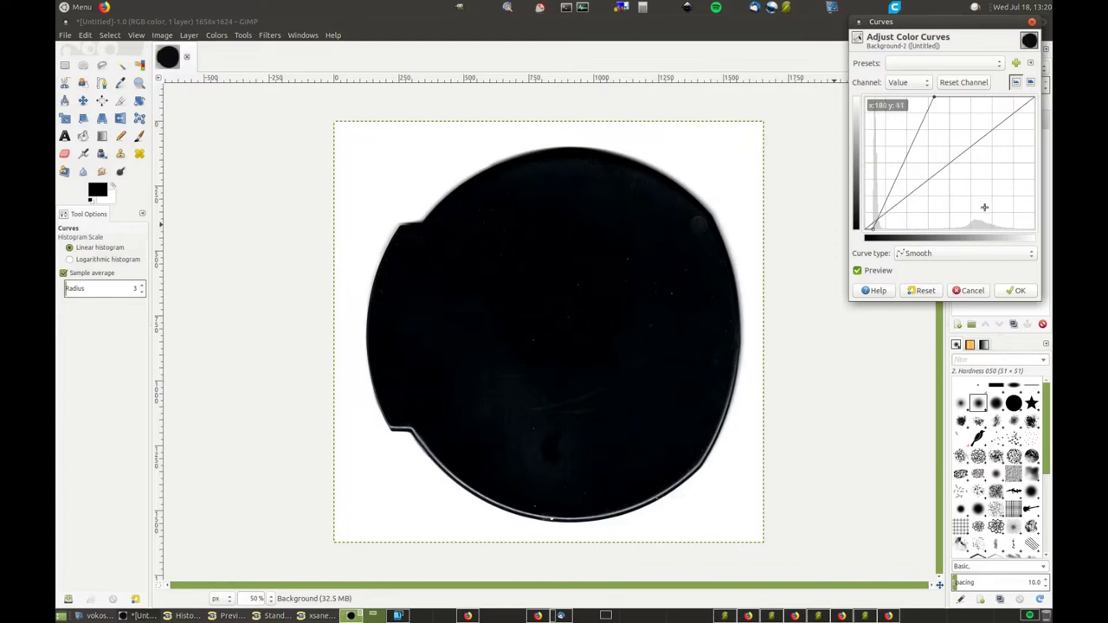
left_click_drag(933, 98, 885, 97)
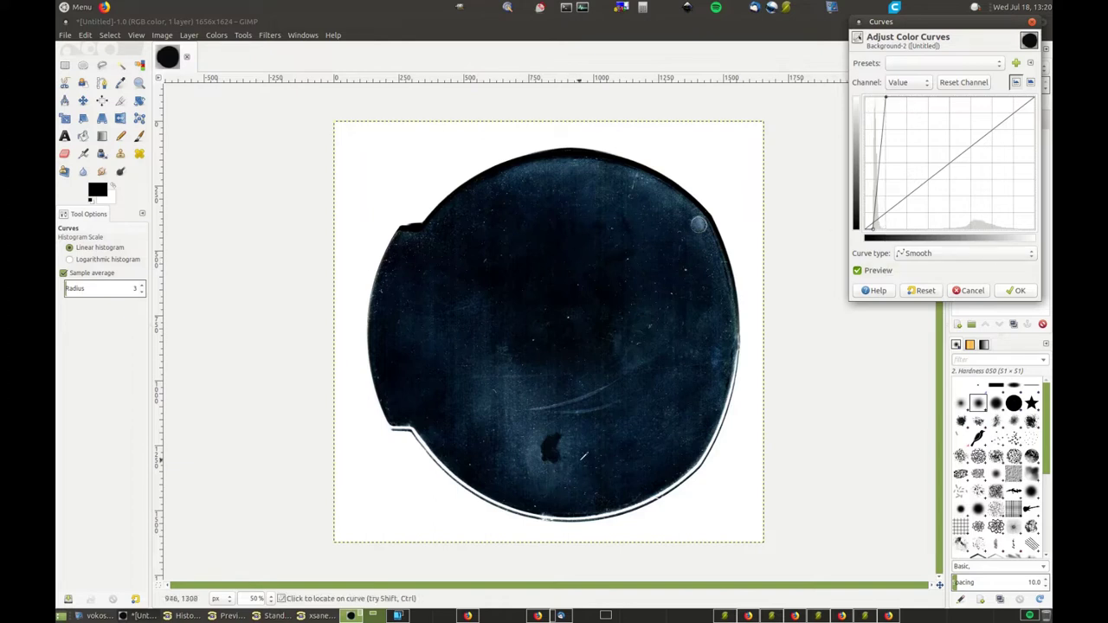
left_click_drag(885, 98, 896, 96)
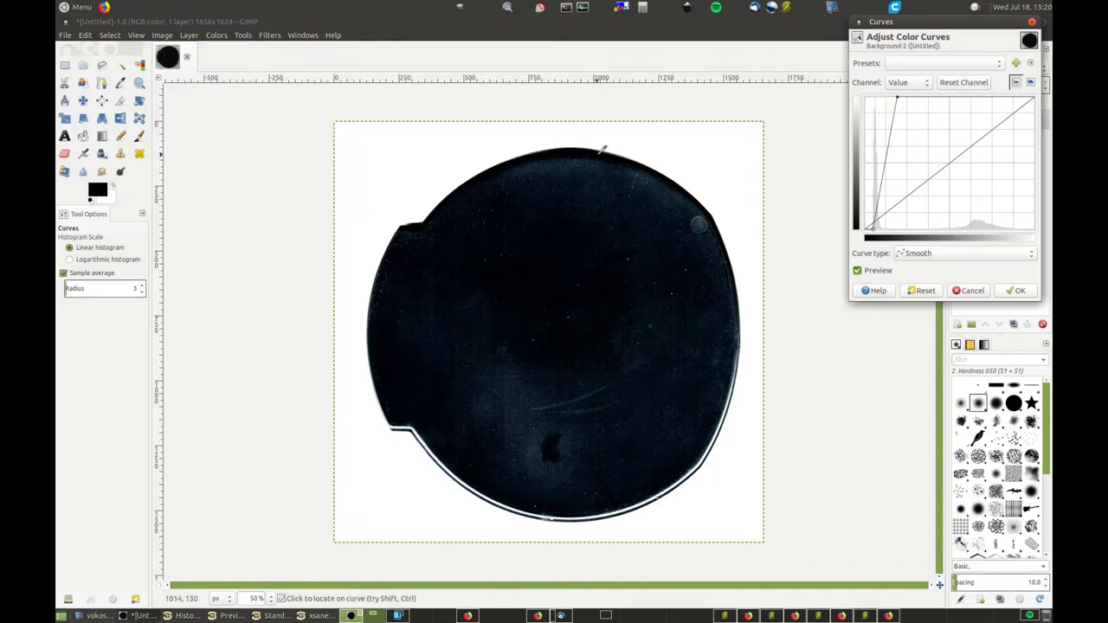
left_click(603, 105)
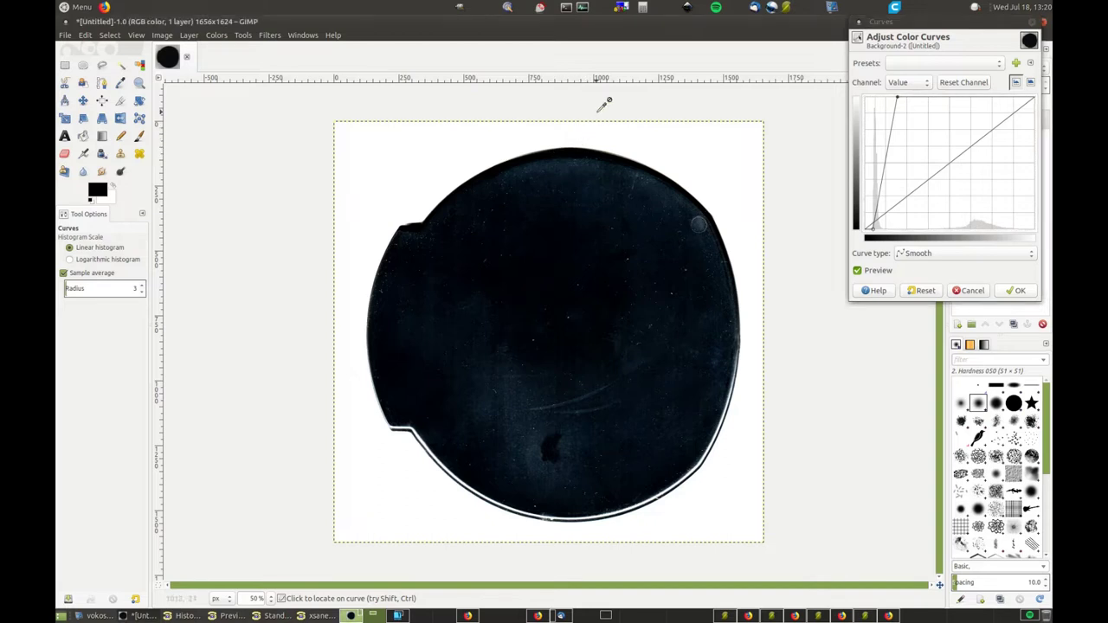
- Drag the curve's top point nearly to the left edge for maximum contrast and apply the curves
scroll(603, 105, "up", 3, "ctrl")
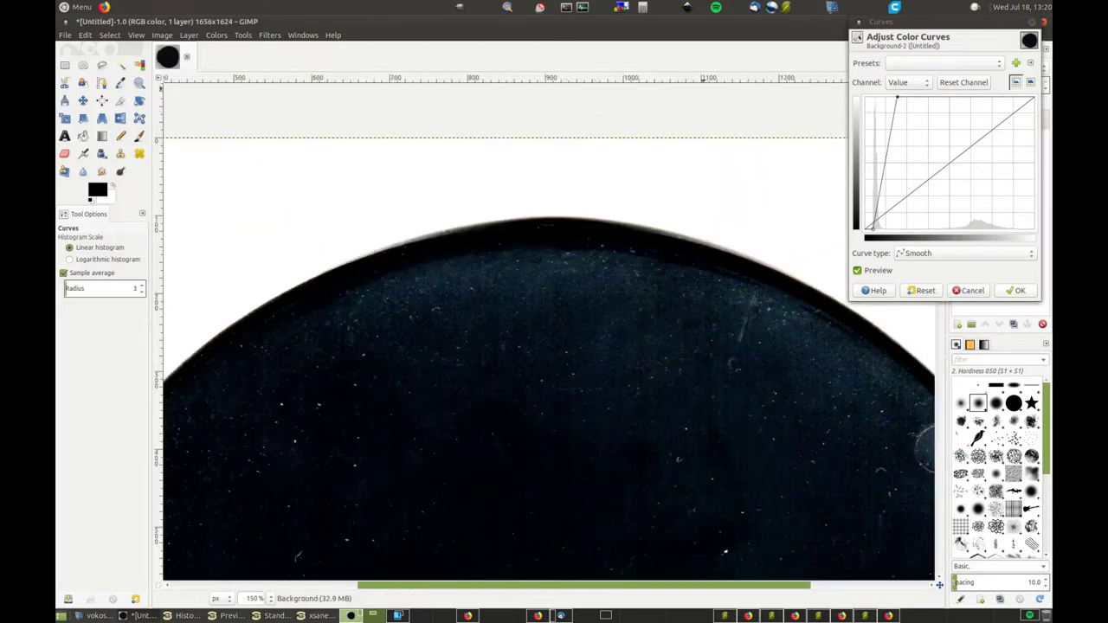
left_click_drag(898, 98, 874, 95)
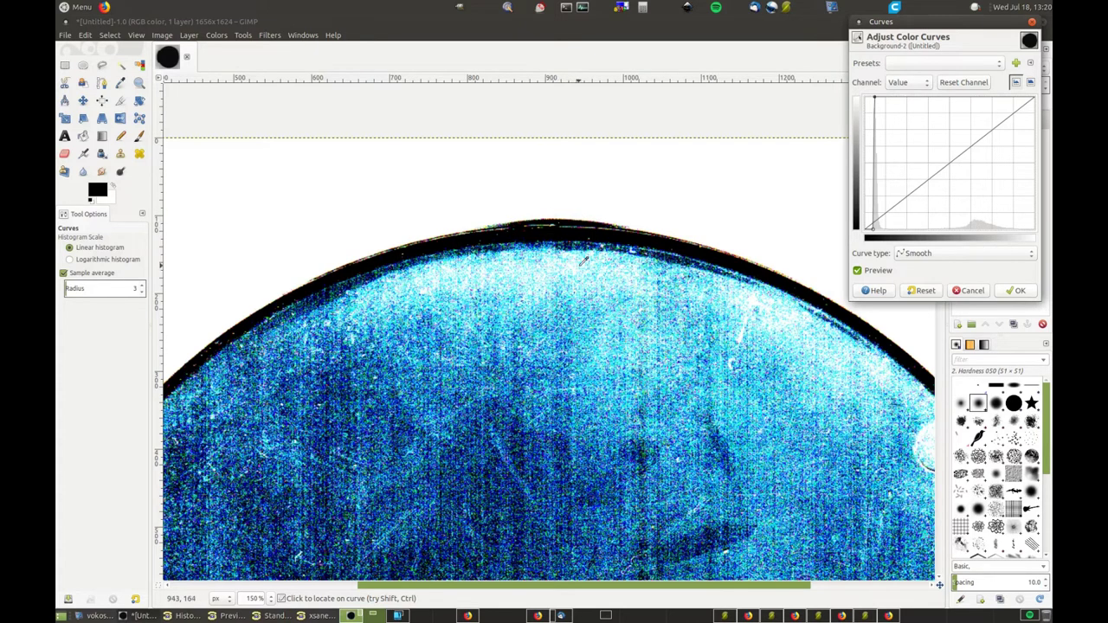
scroll(583, 260, "down", 5)
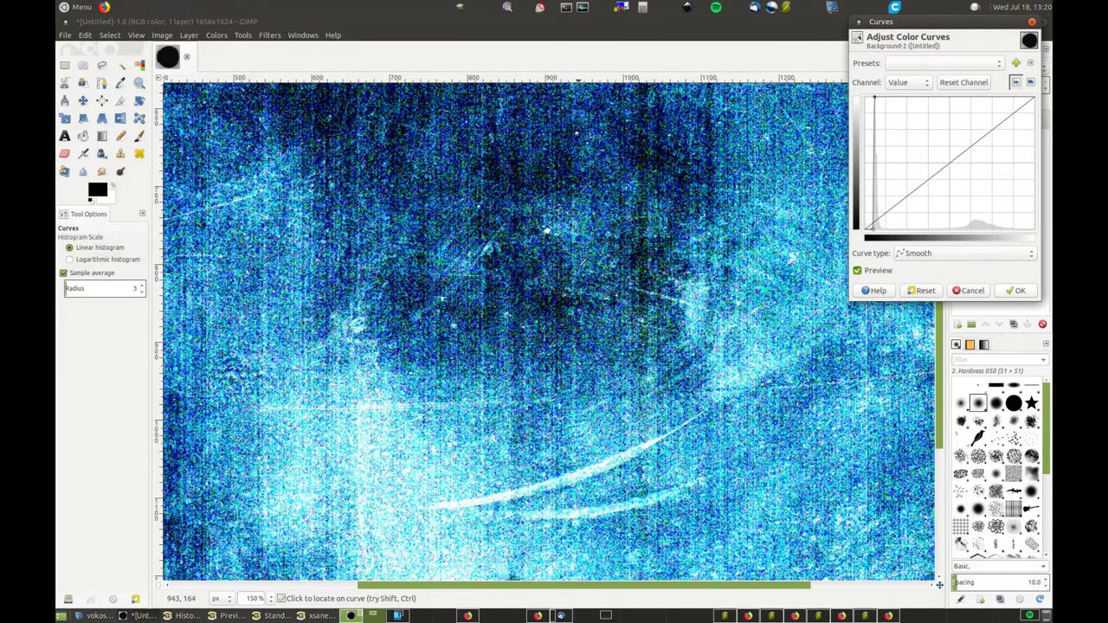
scroll(583, 261, "up", 5)
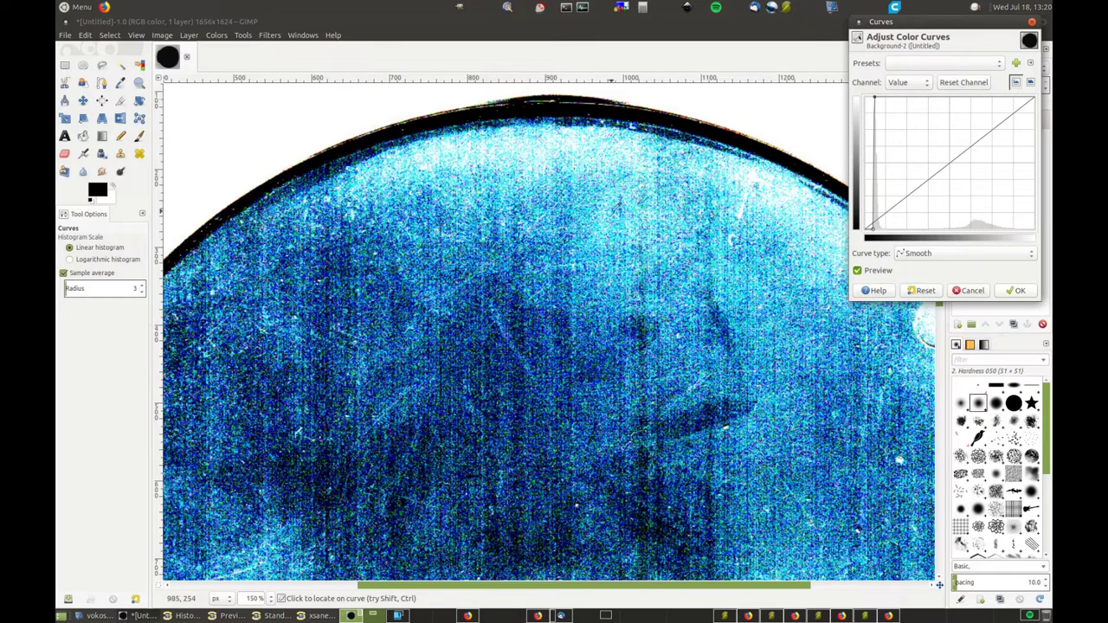
scroll(617, 205, "down", 10)
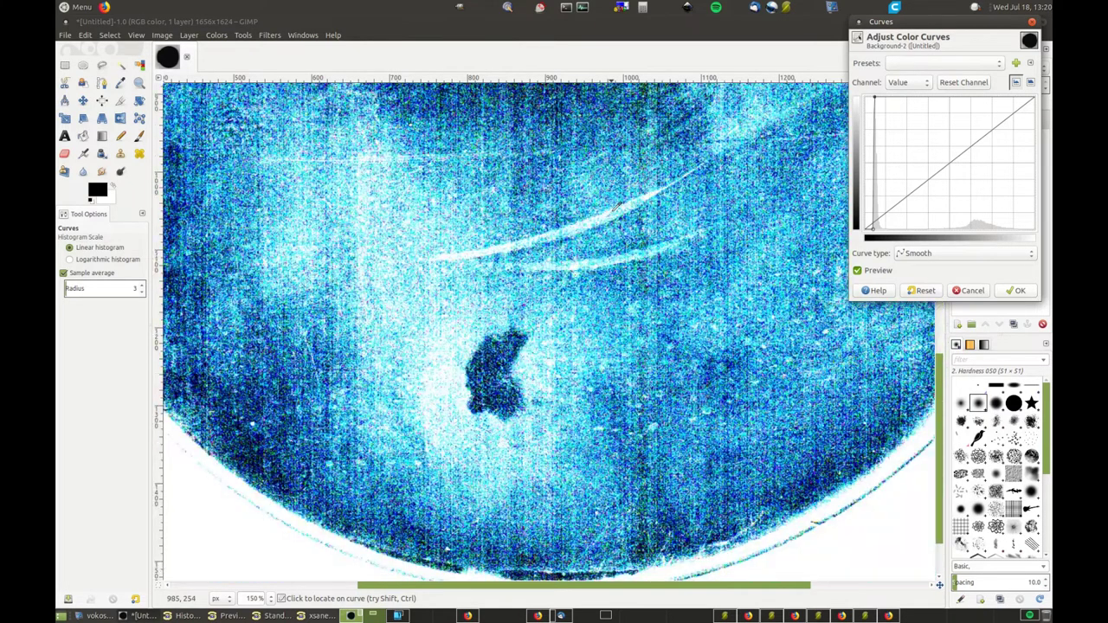
scroll(617, 205, "down", 5)
scroll(617, 205, "up", 15)
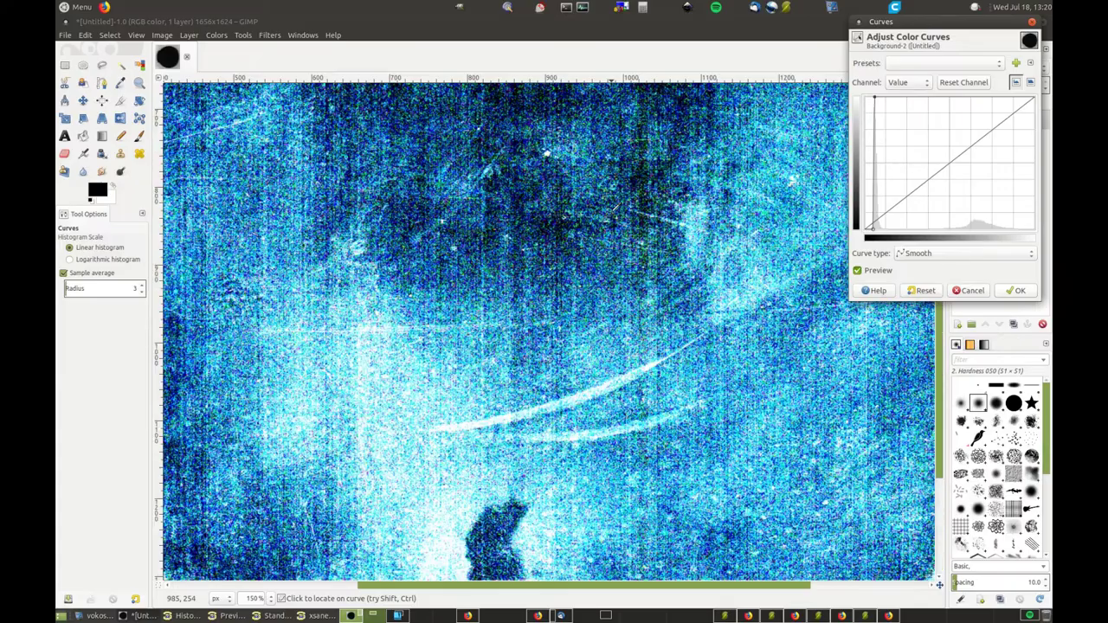
scroll(617, 205, "down", 15)
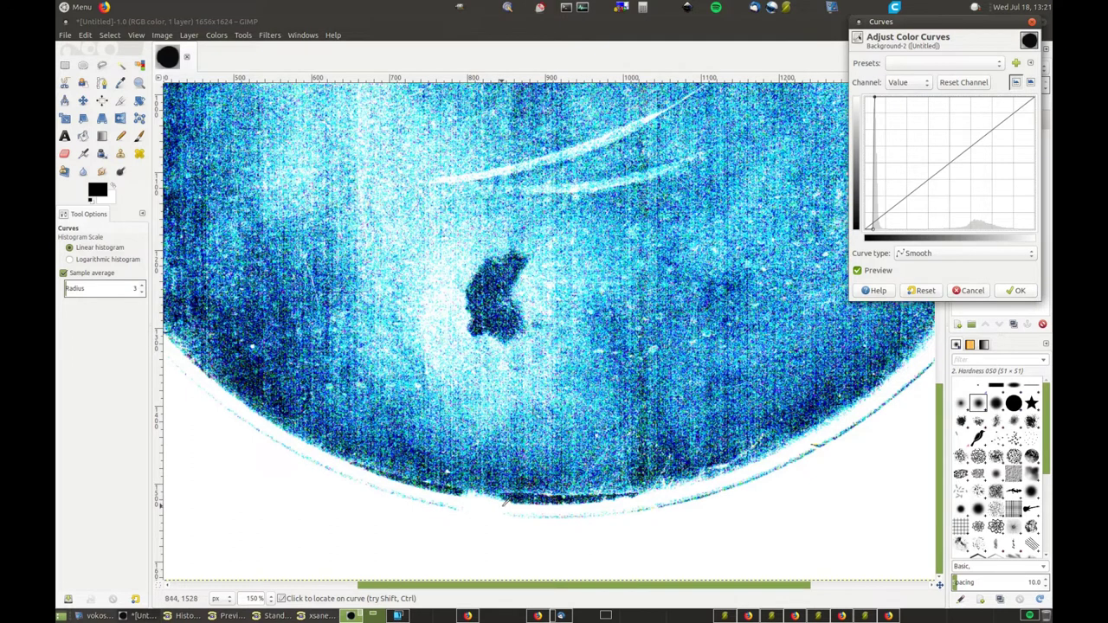
left_click(1020, 291)
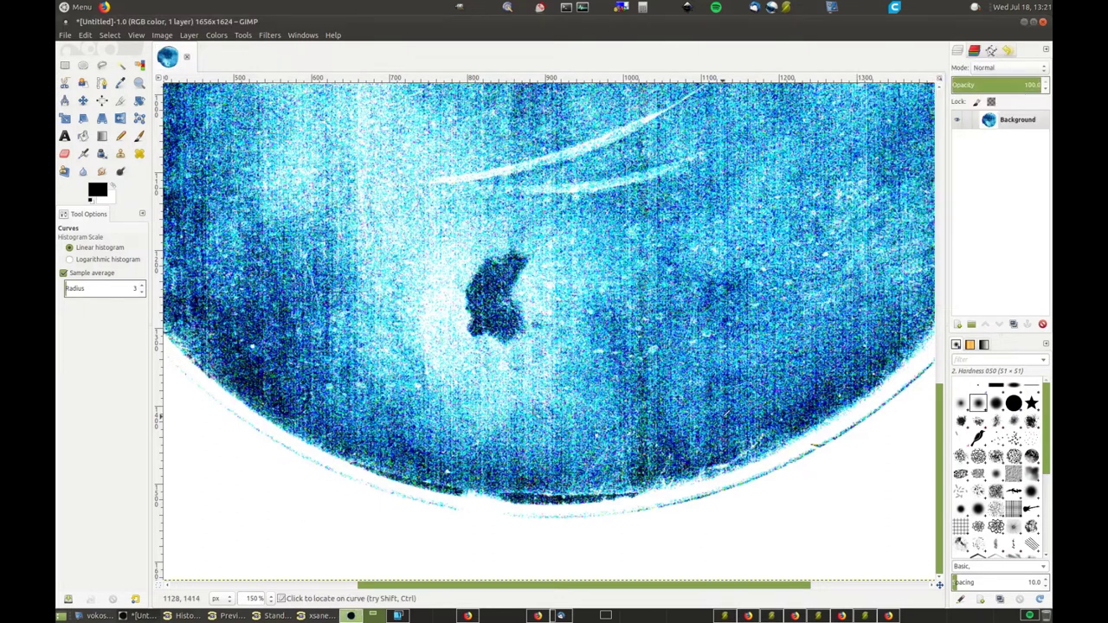
- Undo the curves adjustment and open Colors > Levels from the canvas context menu
scroll(727, 413, "down", 3, "ctrl")
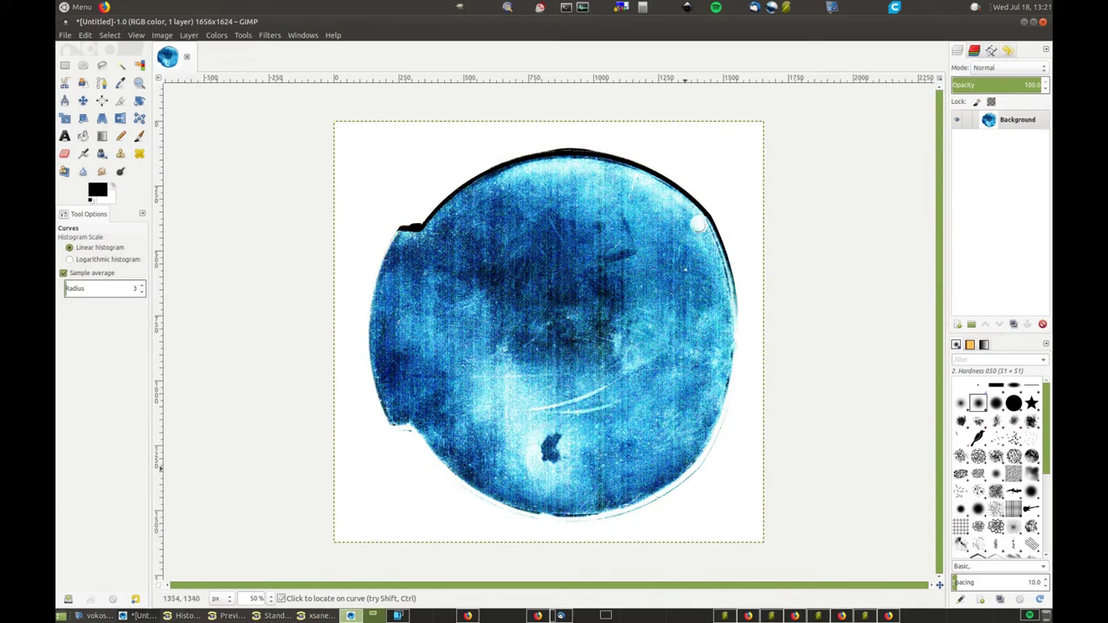
key("ctrl+z")
key("ctrl+z")
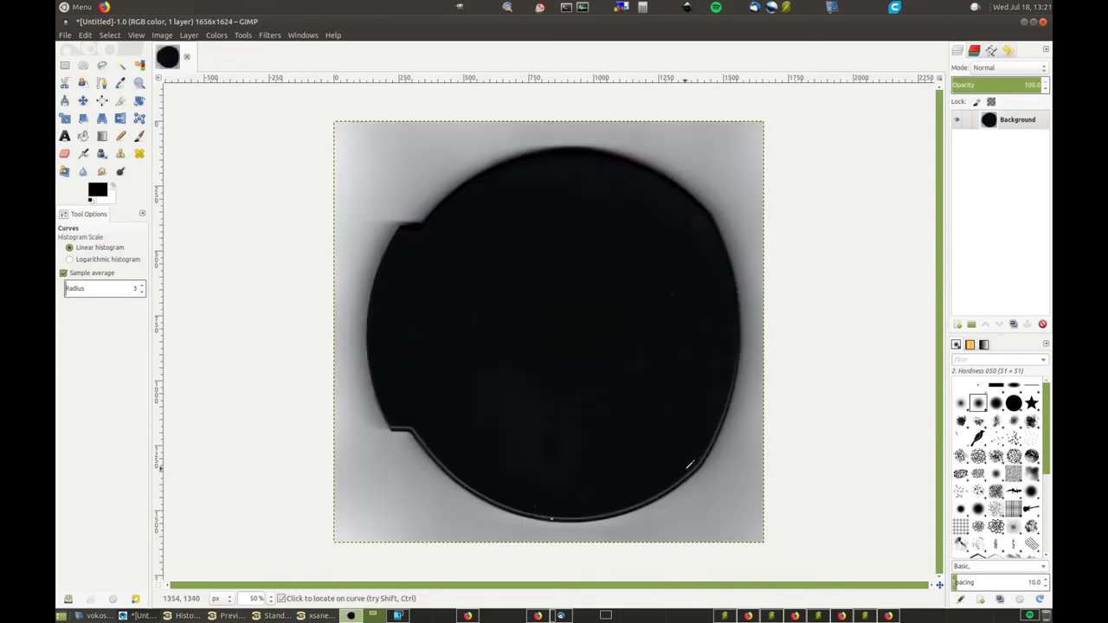
right_click(552, 250)
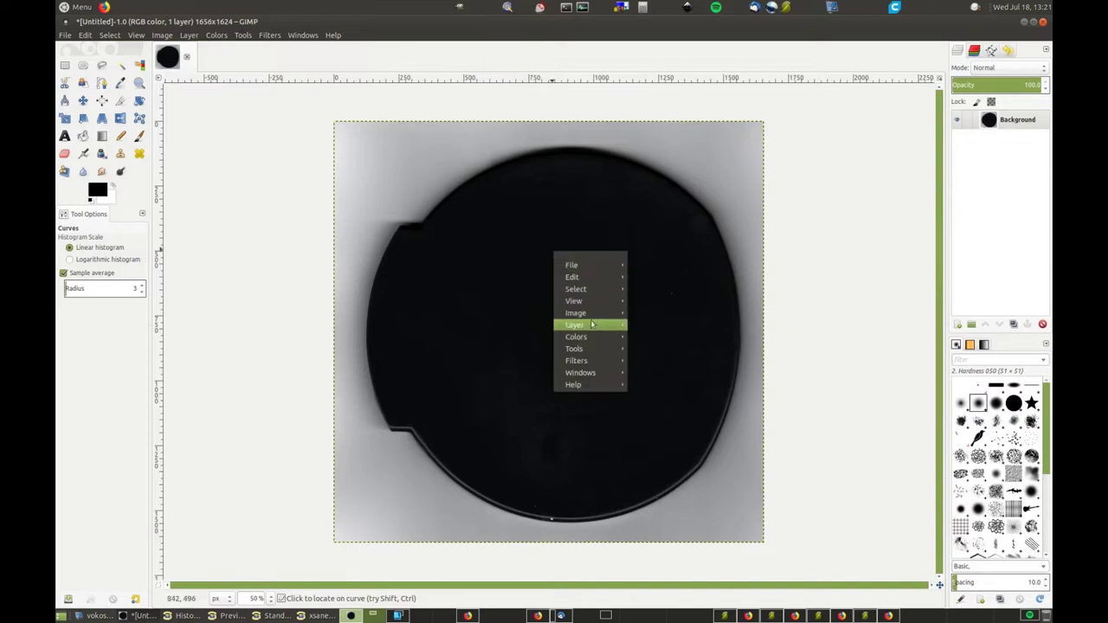
mouse_move(593, 336)
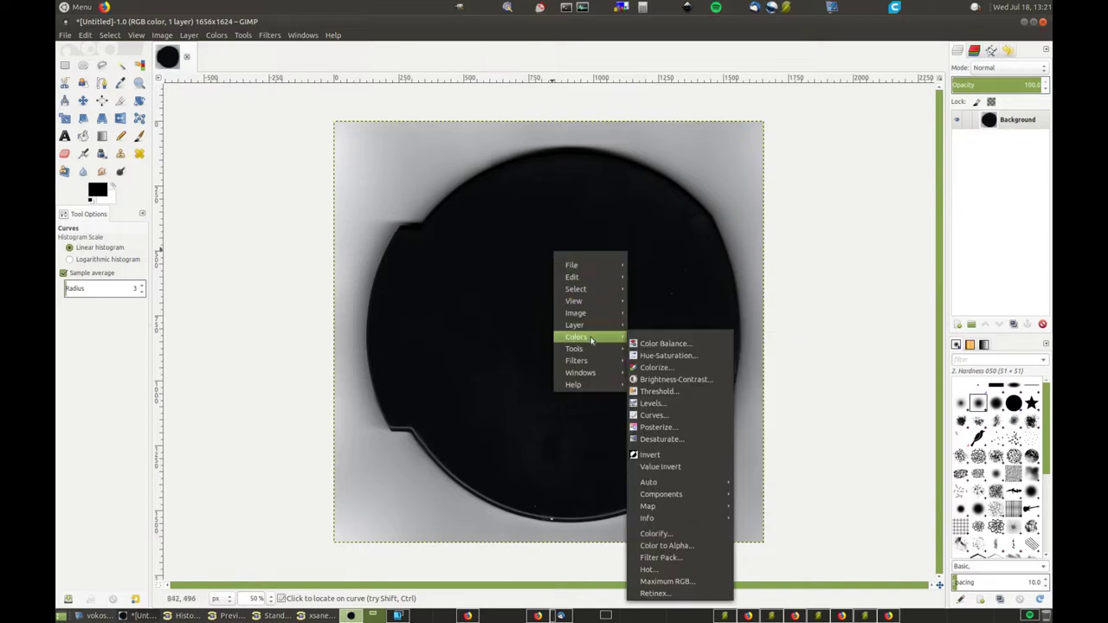
left_click(655, 404)
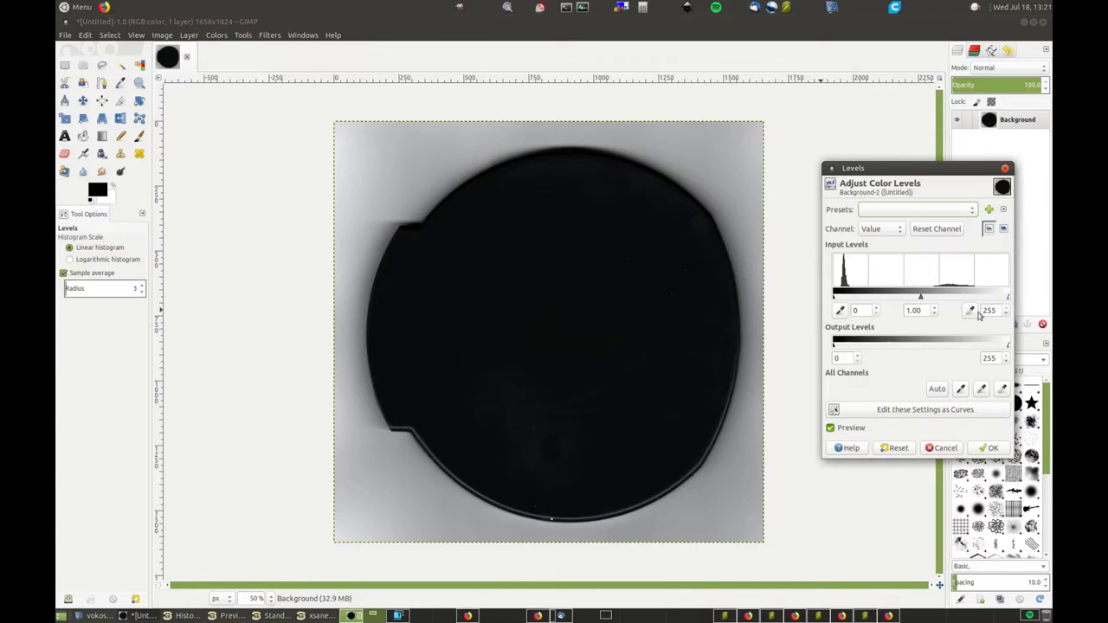
- Sample white and black points with the eyedroppers, lower the white input to 20, and apply Levels
left_click(970, 310)
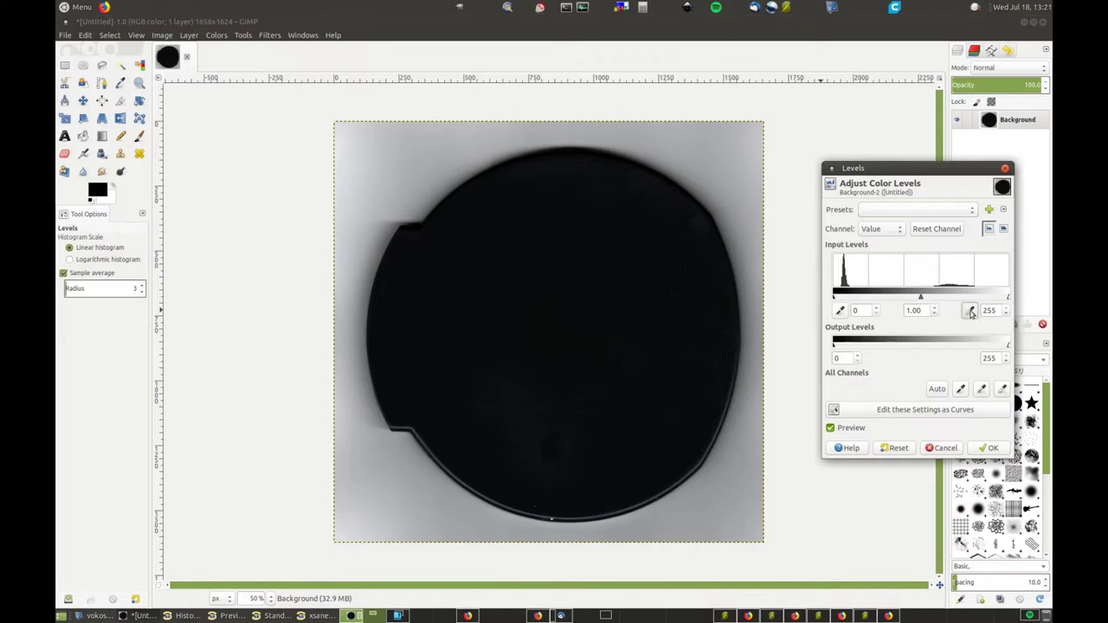
left_click(676, 159)
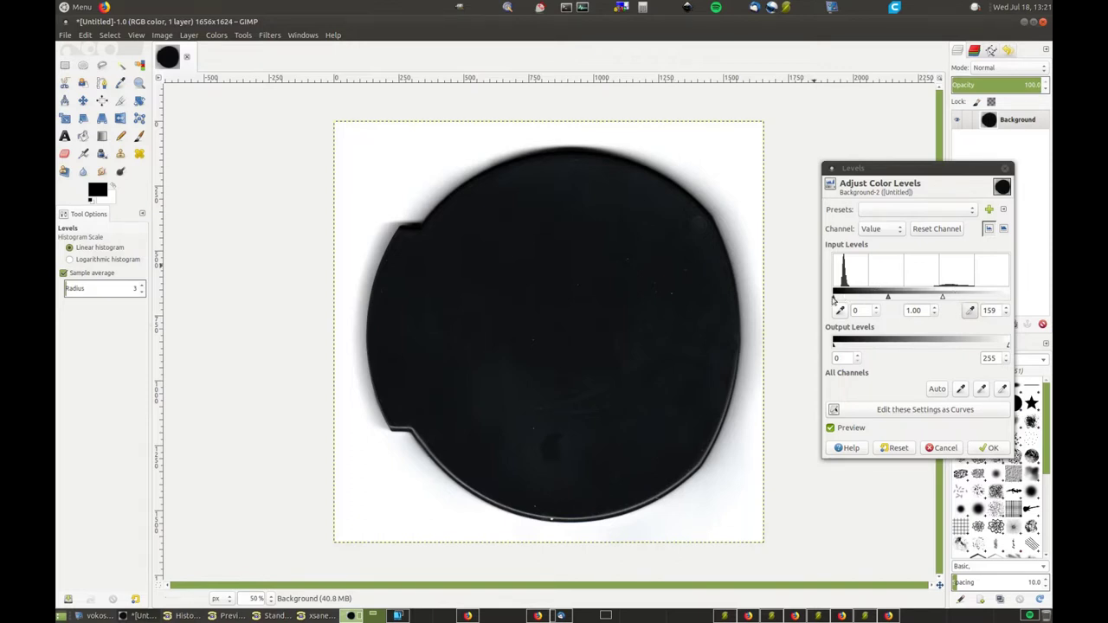
left_click(841, 310)
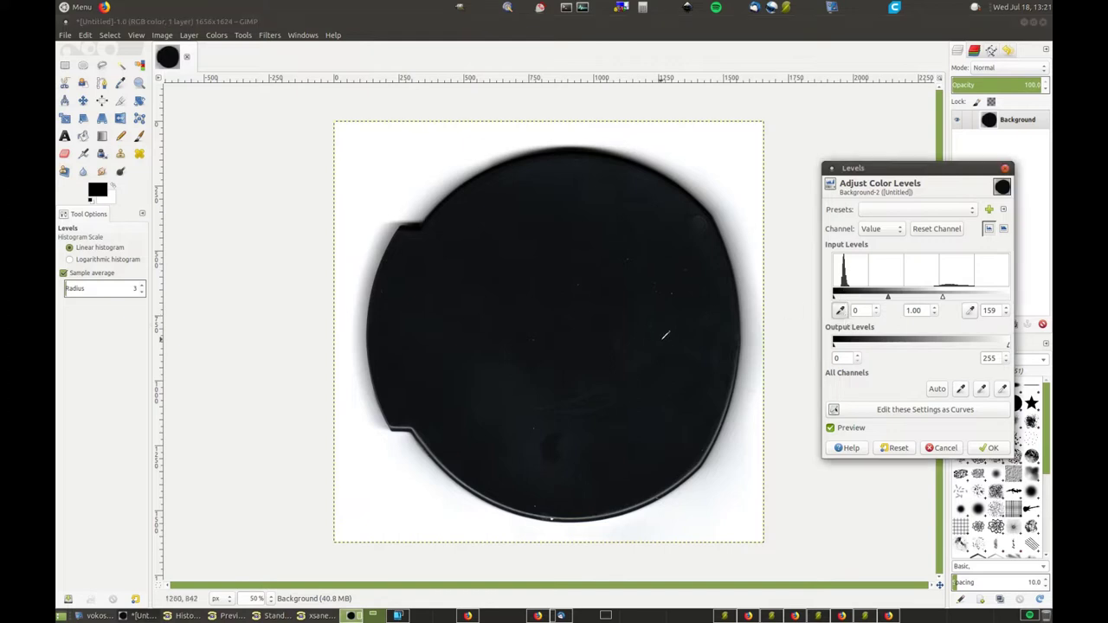
left_click(667, 338)
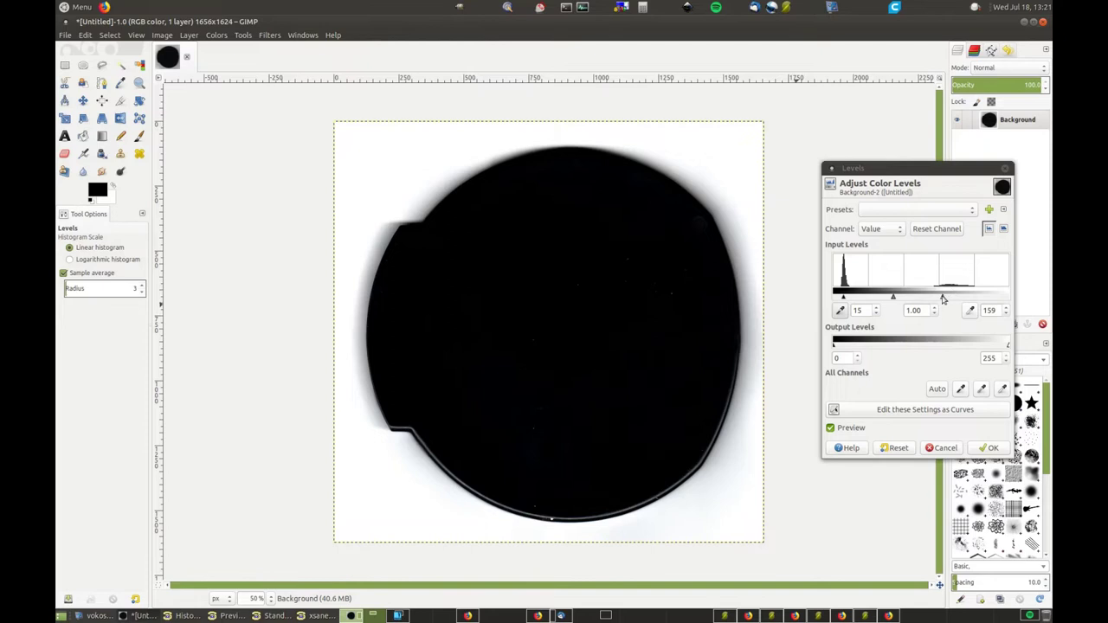
left_click_drag(942, 298, 846, 294)
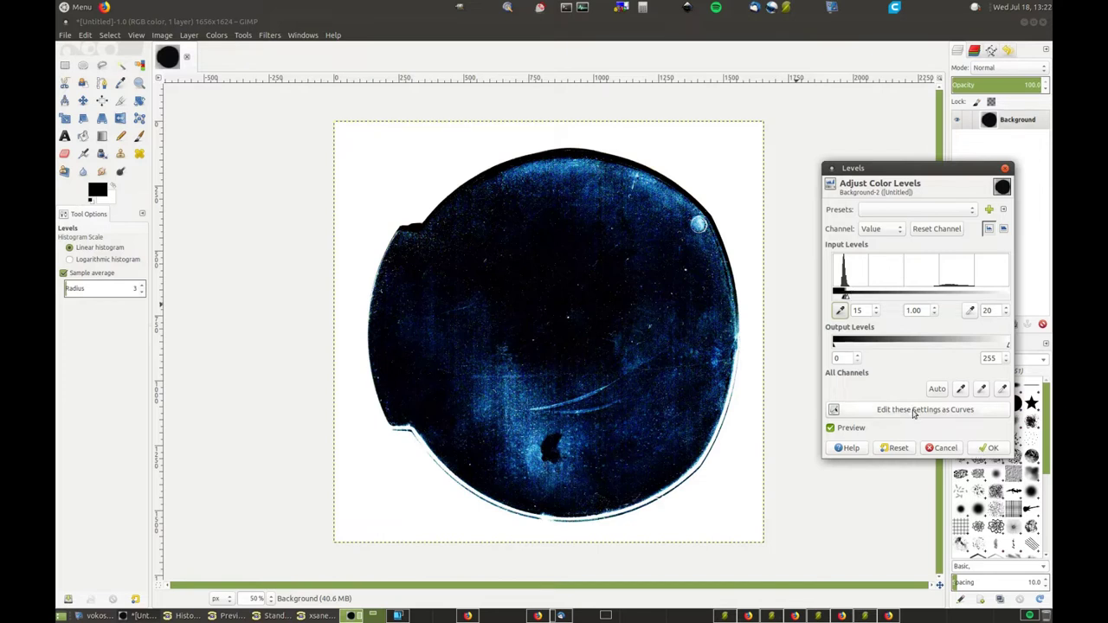
left_click(991, 448)
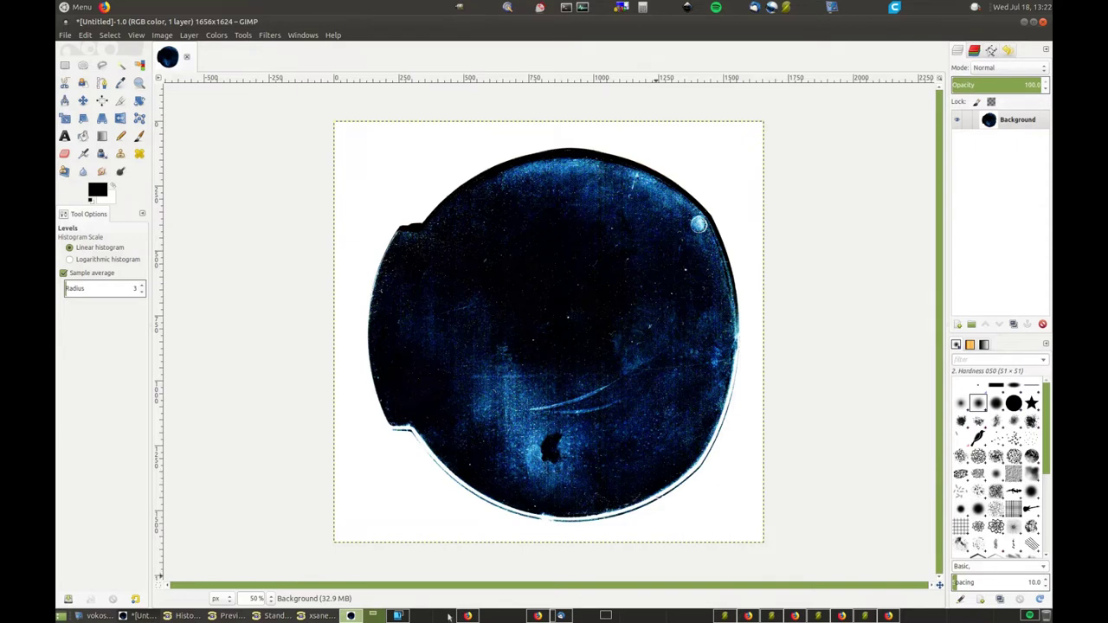
- Switch to empty workspace 4 and launch Inkscape with a blank portrait document
left_click(419, 616)
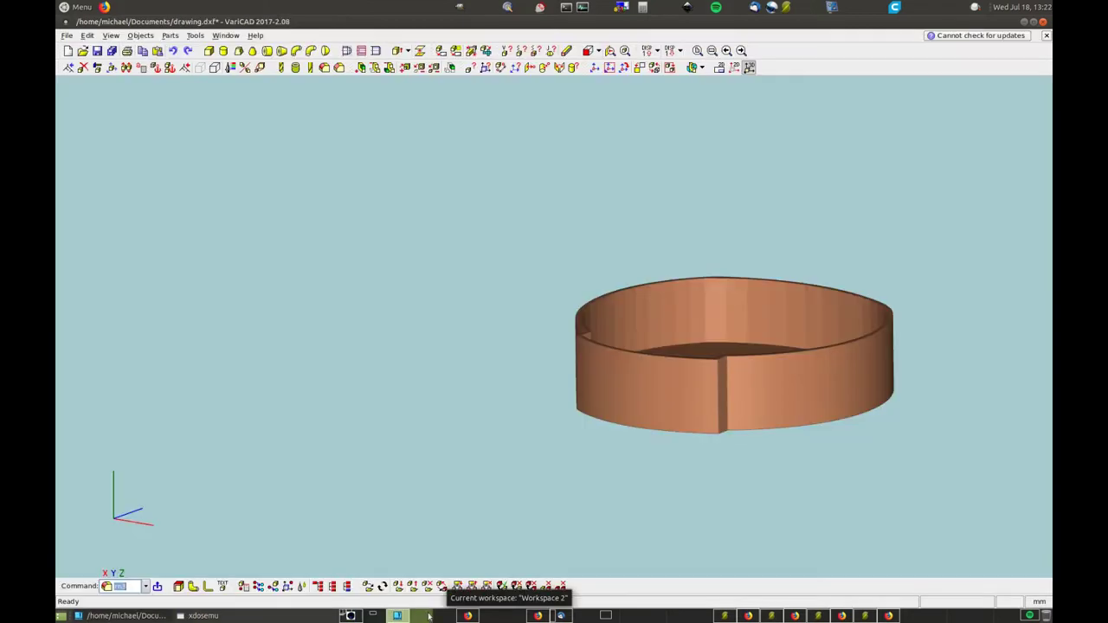
left_click(495, 615)
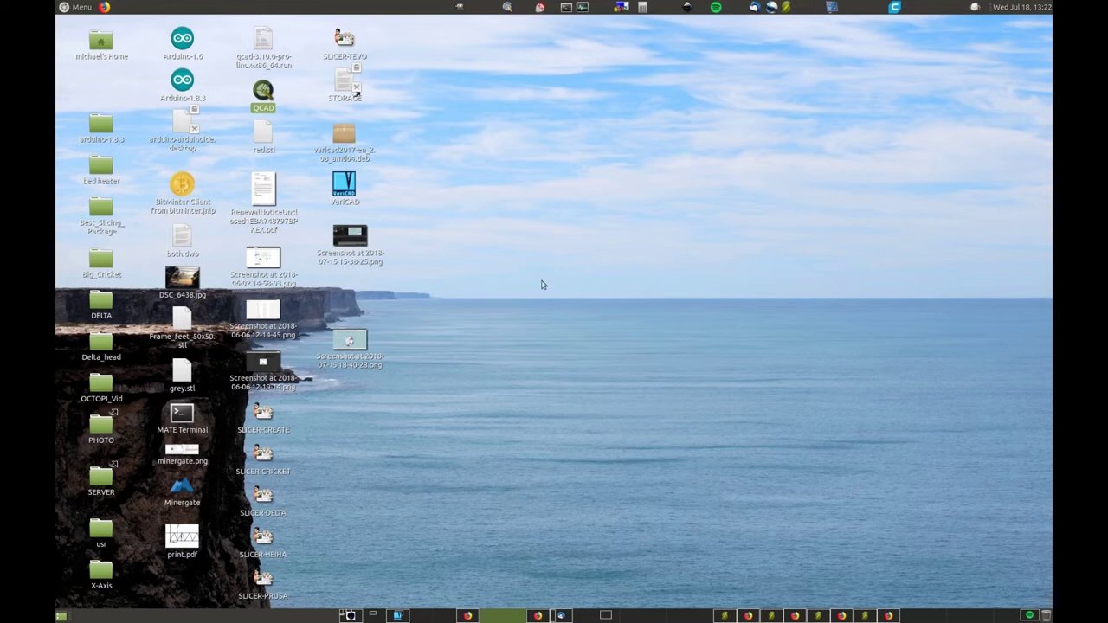
left_click(686, 6)
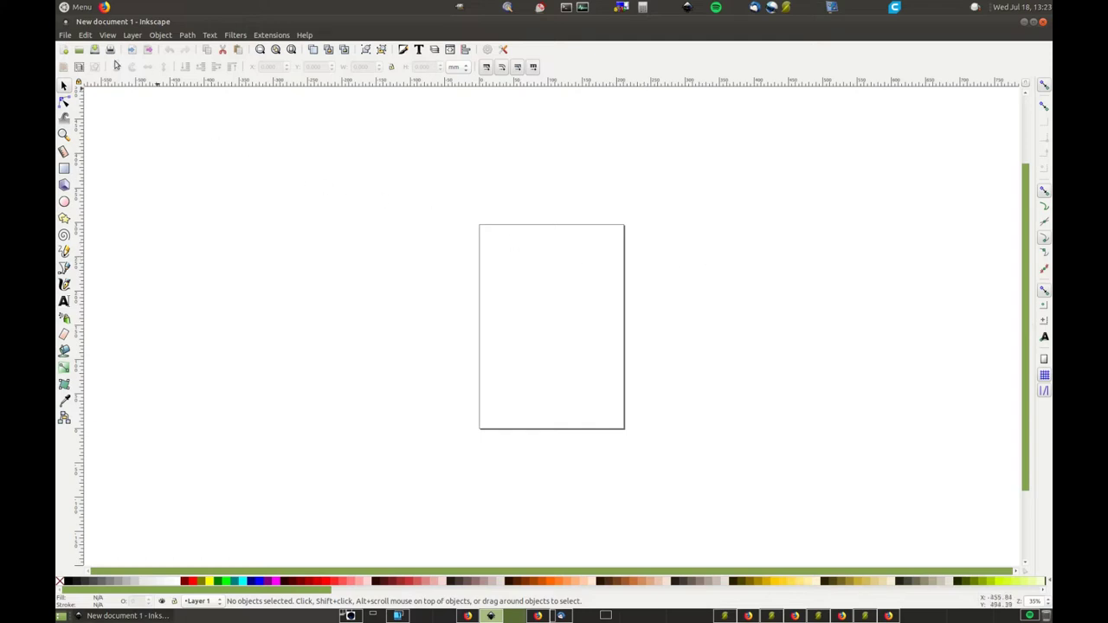
- Start a file import in Inkscape, then bring up GIMP's Save Image dialog with the name Untitled.xcf
left_click(64, 35)
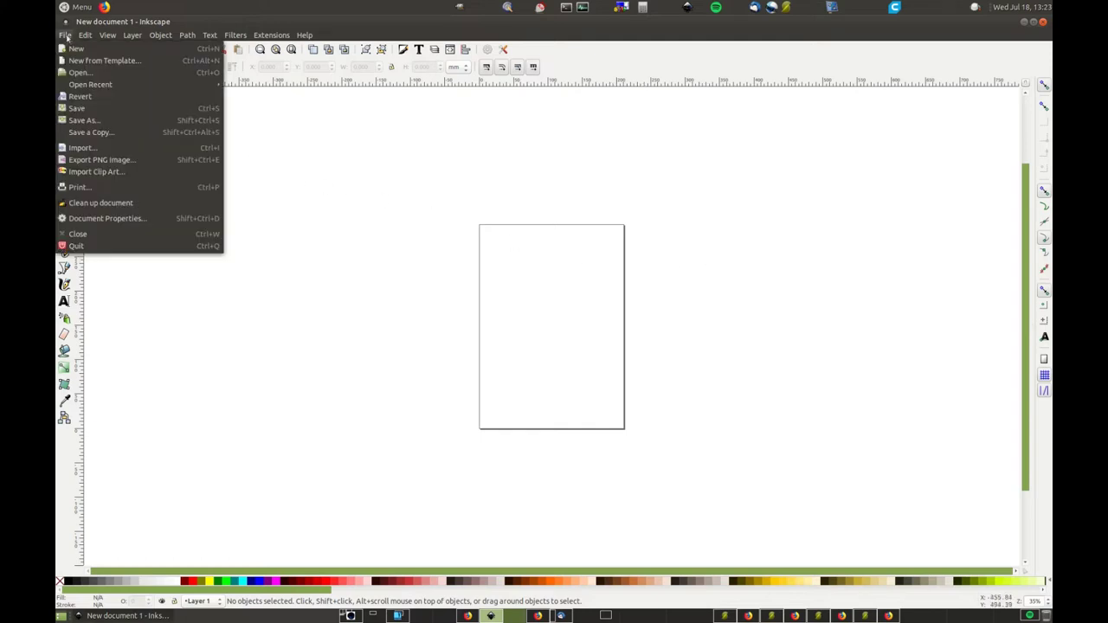
left_click(94, 151)
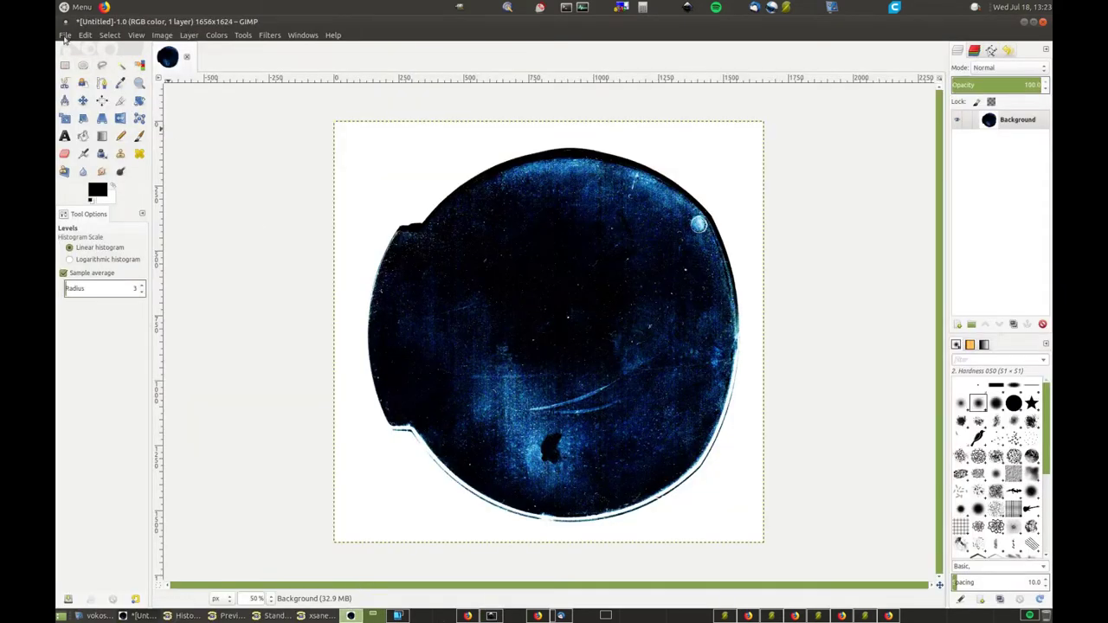
left_click(65, 35)
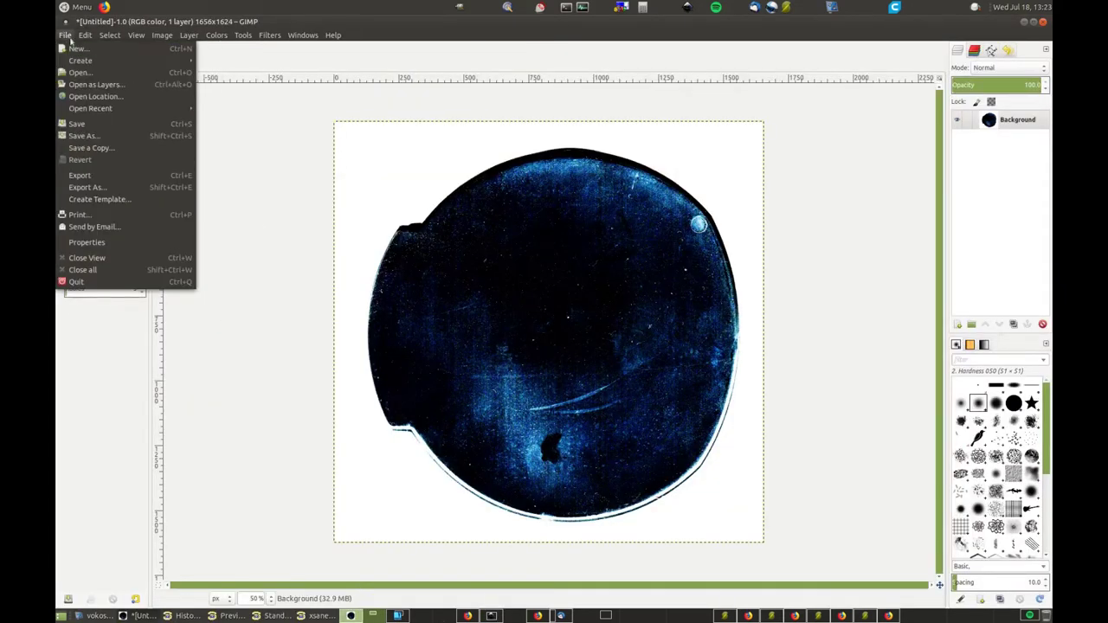
left_click(84, 136)
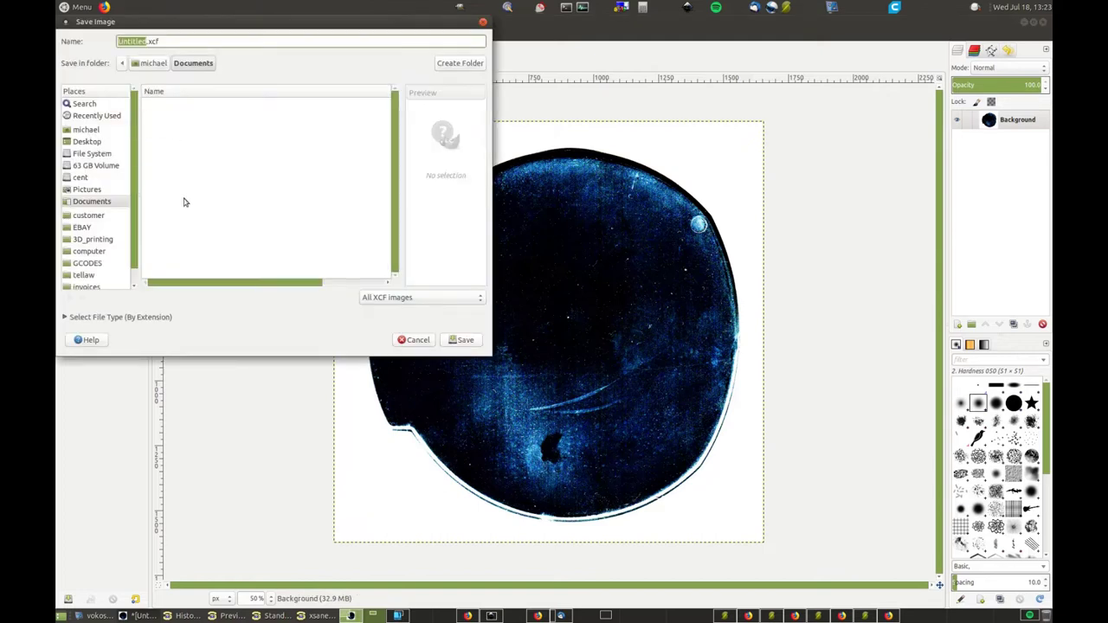
- Cancel the native save and export the disc image over mat.jpg as JPEG at quality 90
left_click(413, 339)
left_click(65, 35)
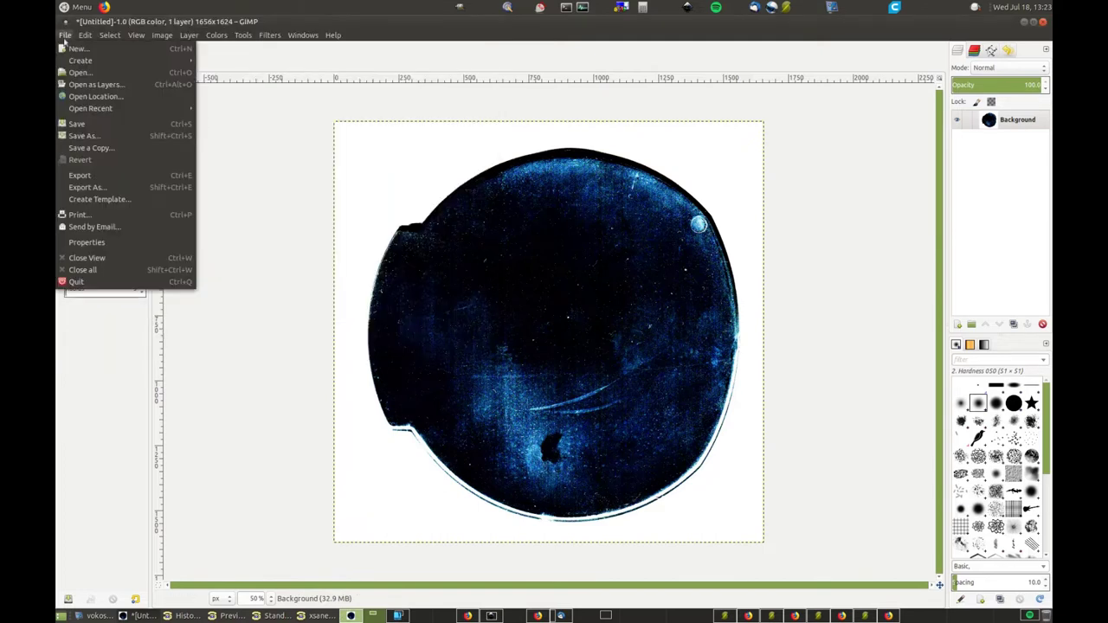
left_click(86, 187)
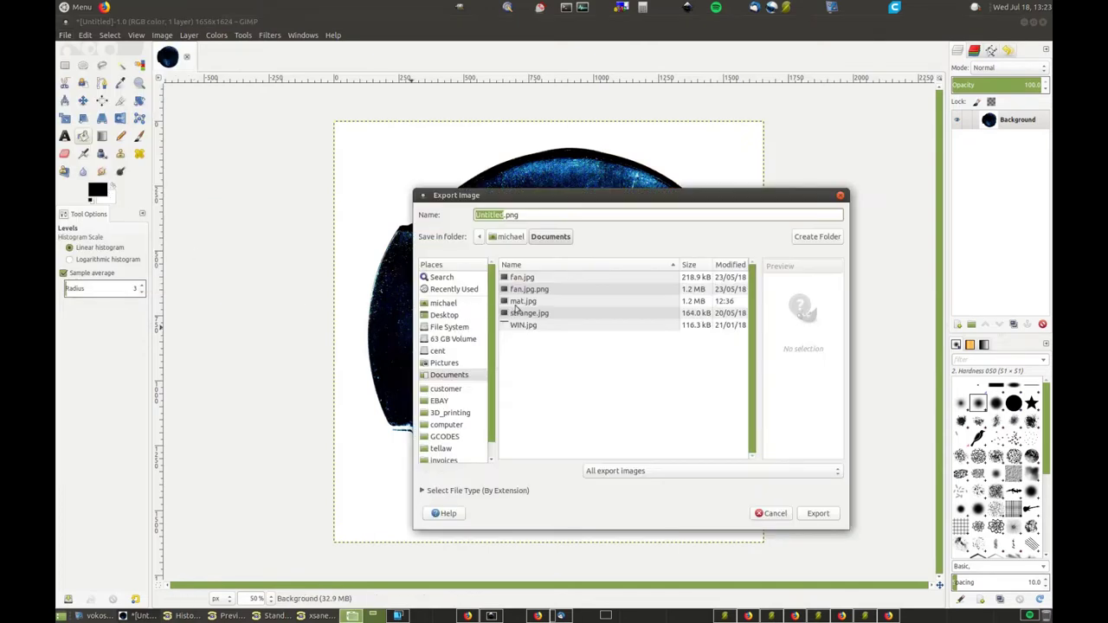
left_click(518, 304)
left_click(814, 516)
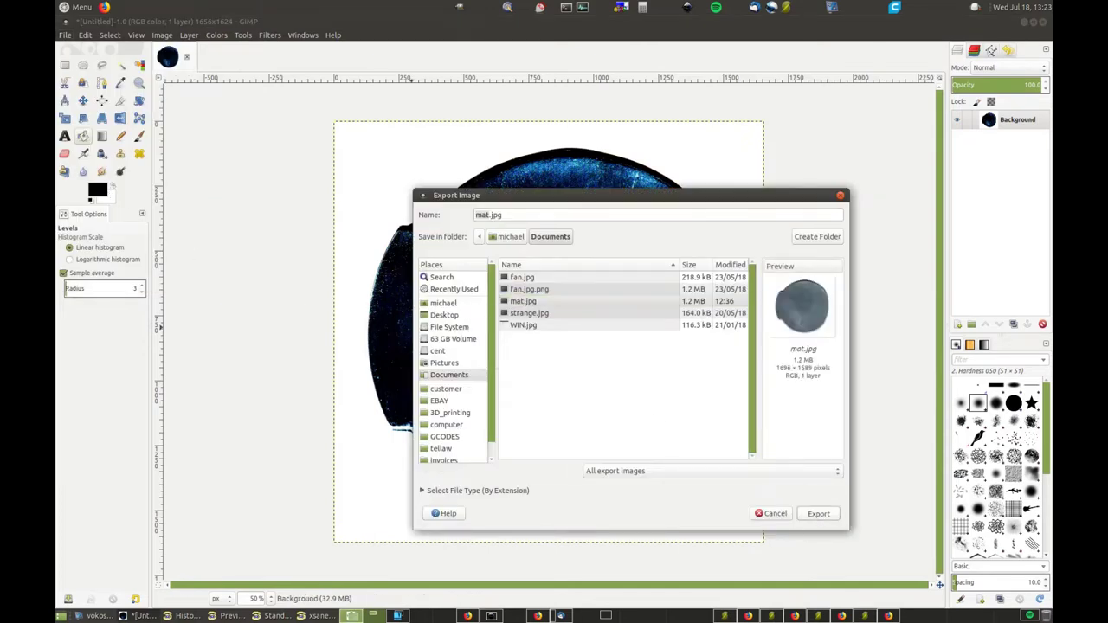
left_click(720, 412)
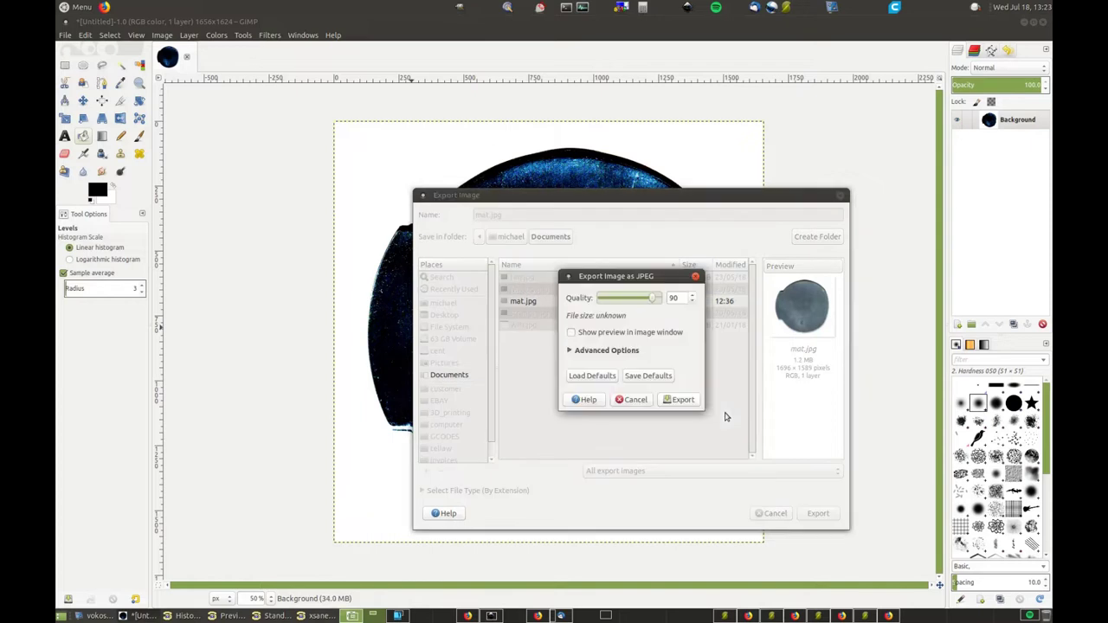
left_click(693, 405)
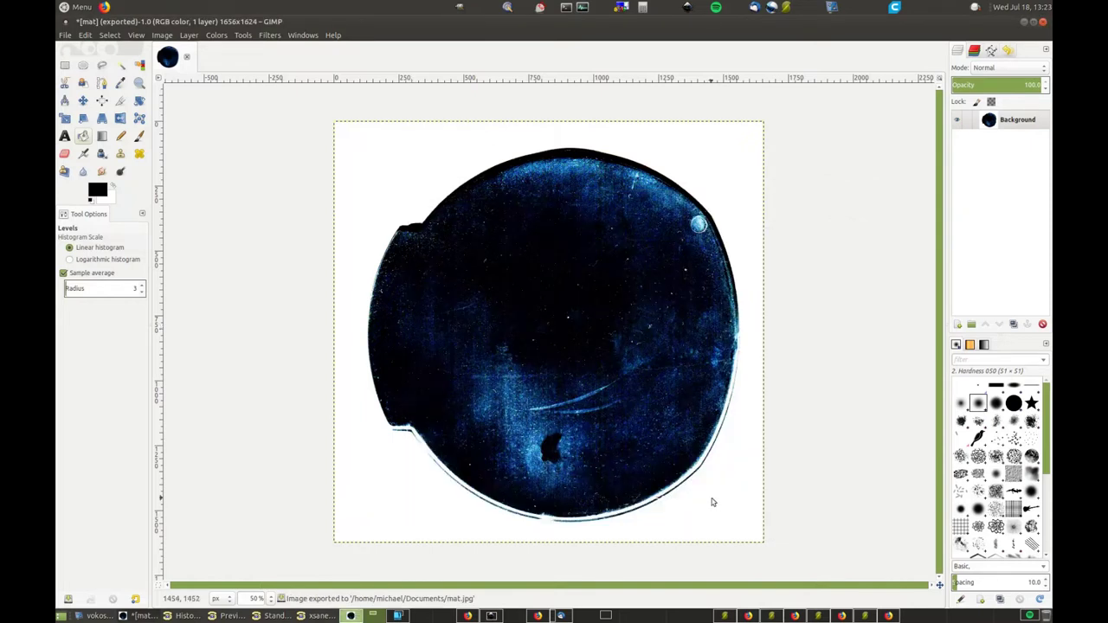
left_click(499, 617)
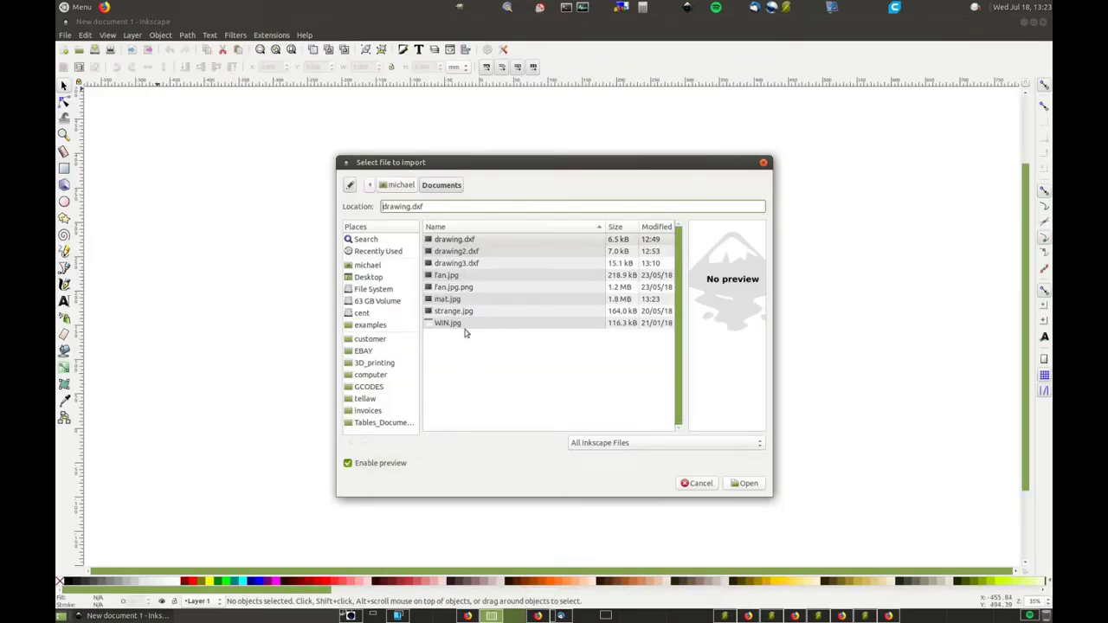
- Embed mat.jpg as a 1656 × 1624 image, drag it onto the page and zoom in
double_click(456, 299)
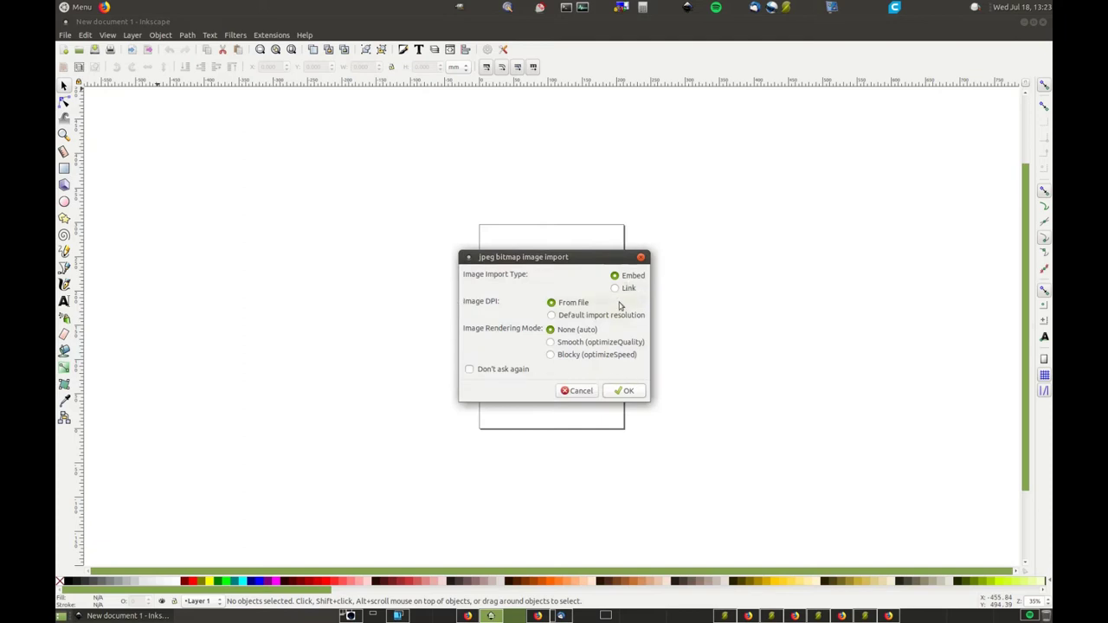
left_click(629, 392)
left_click_drag(629, 392, 538, 337)
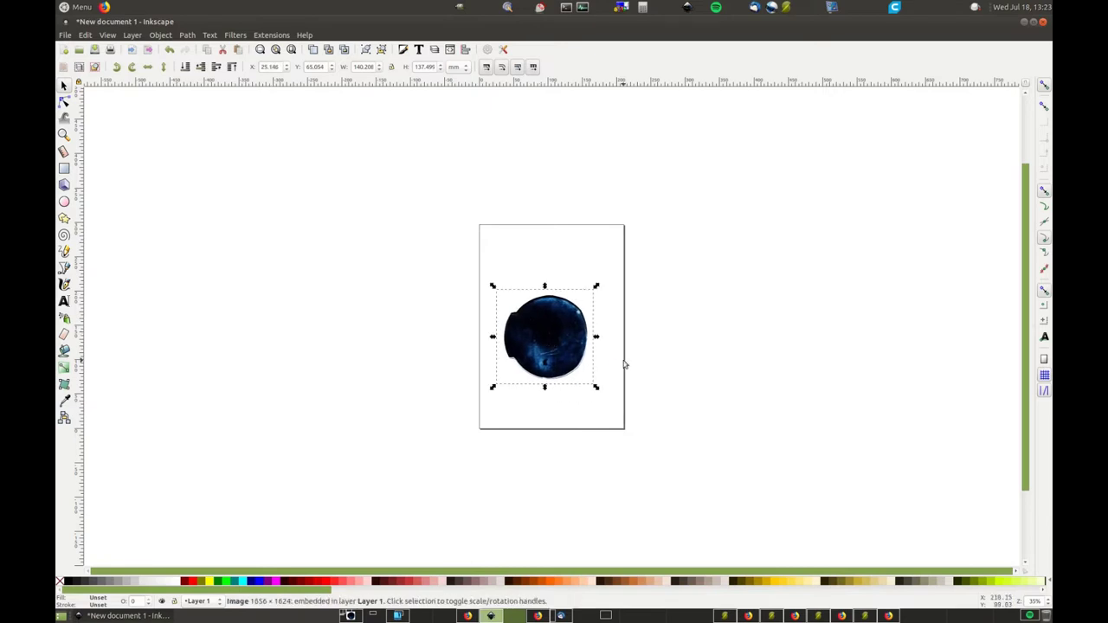
key("plus")
key("plus")
key("plus")
key("plus")
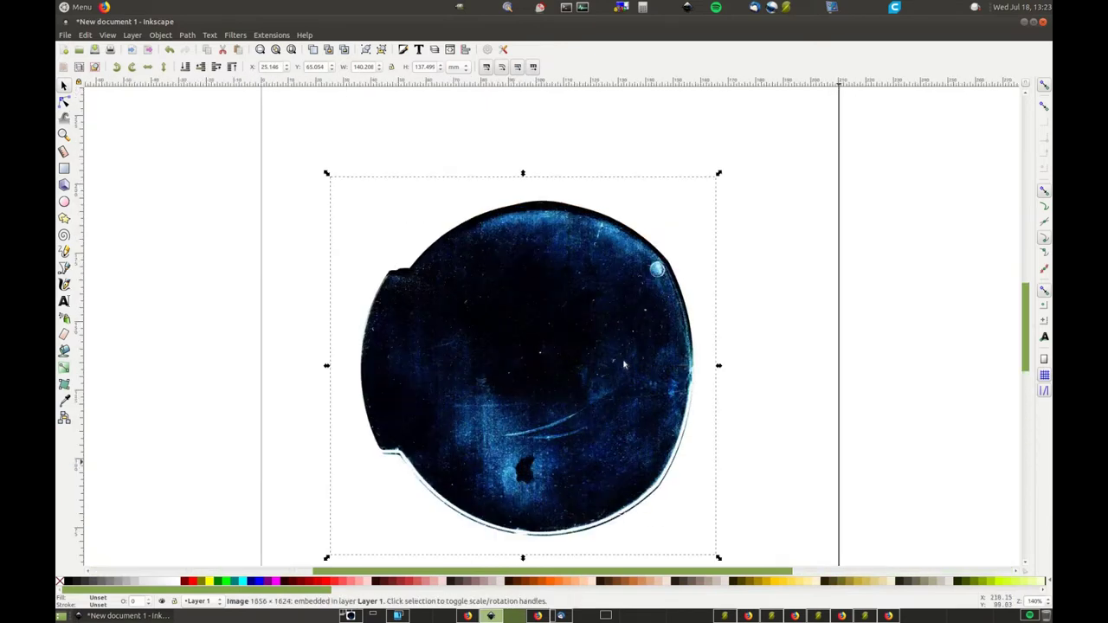
key("plus")
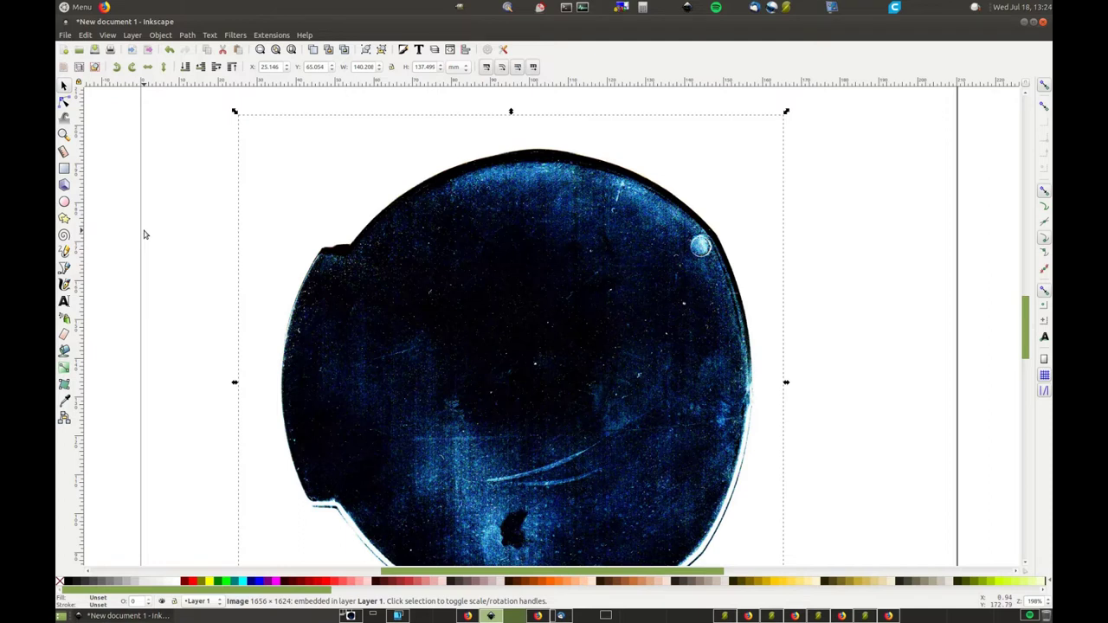
- Run Trace Bitmap on the disc photo with 2 colours and 2 scans, previewing first
left_click(192, 36)
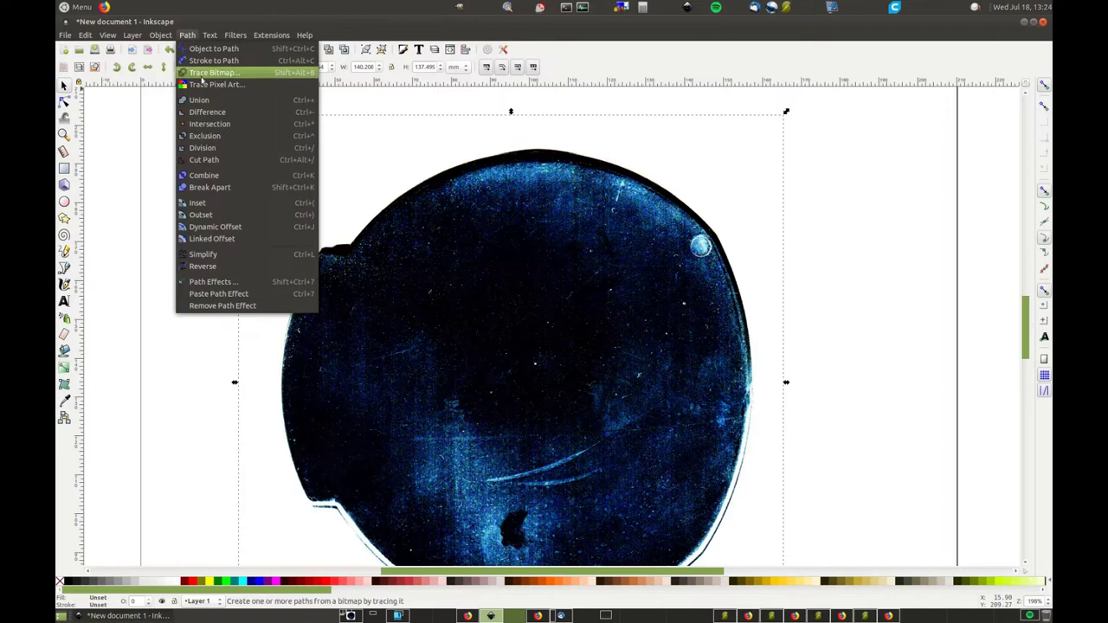
left_click(202, 74)
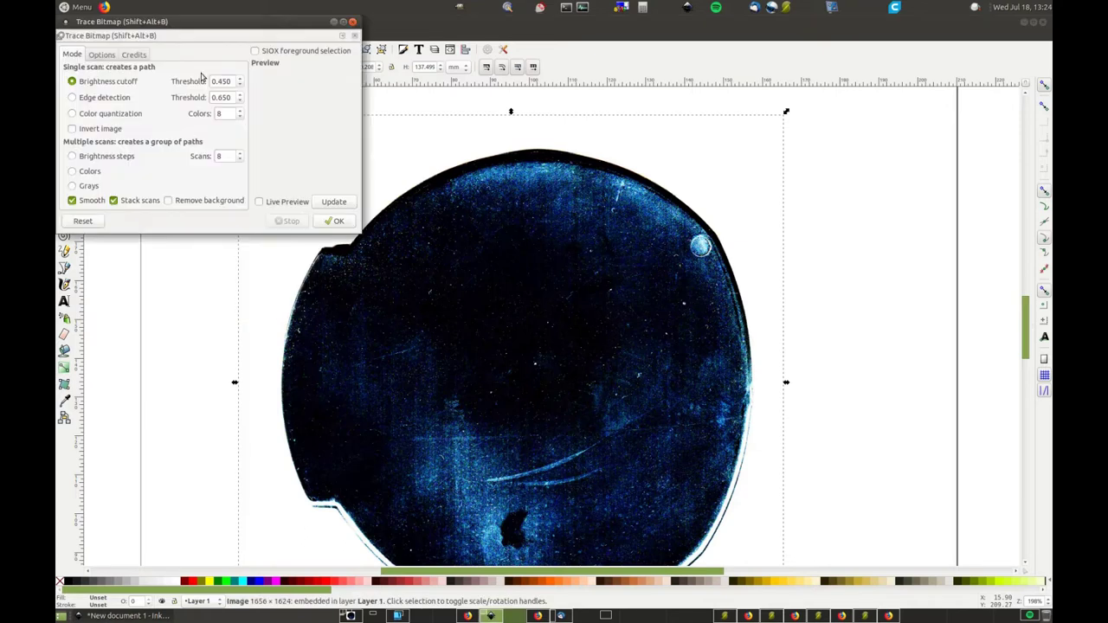
left_click_drag(192, 28, 840, 129)
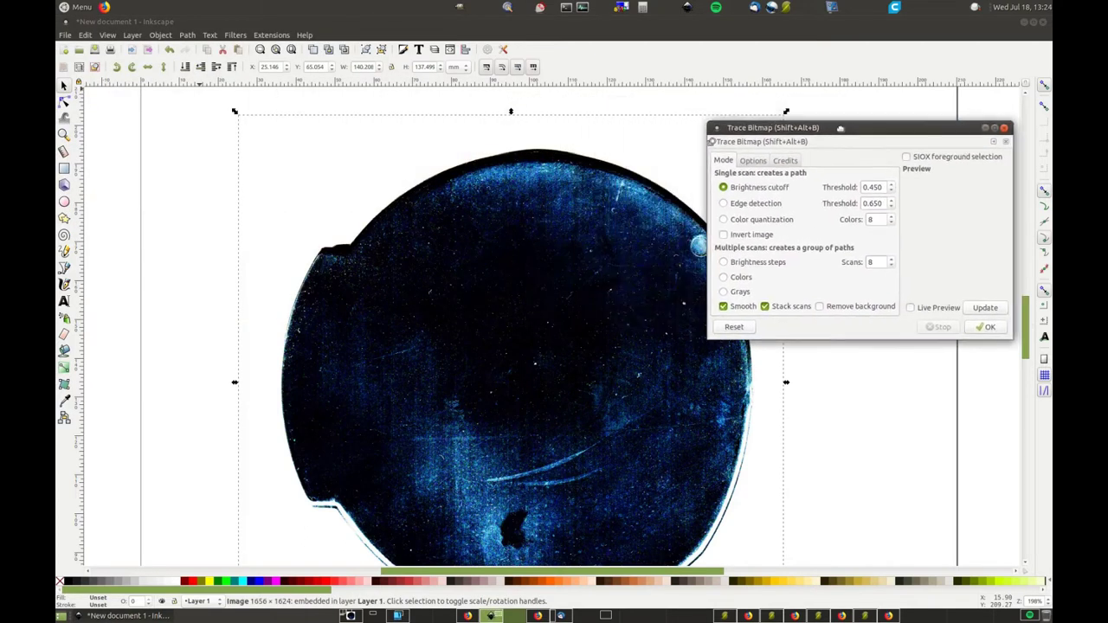
double_click(875, 219)
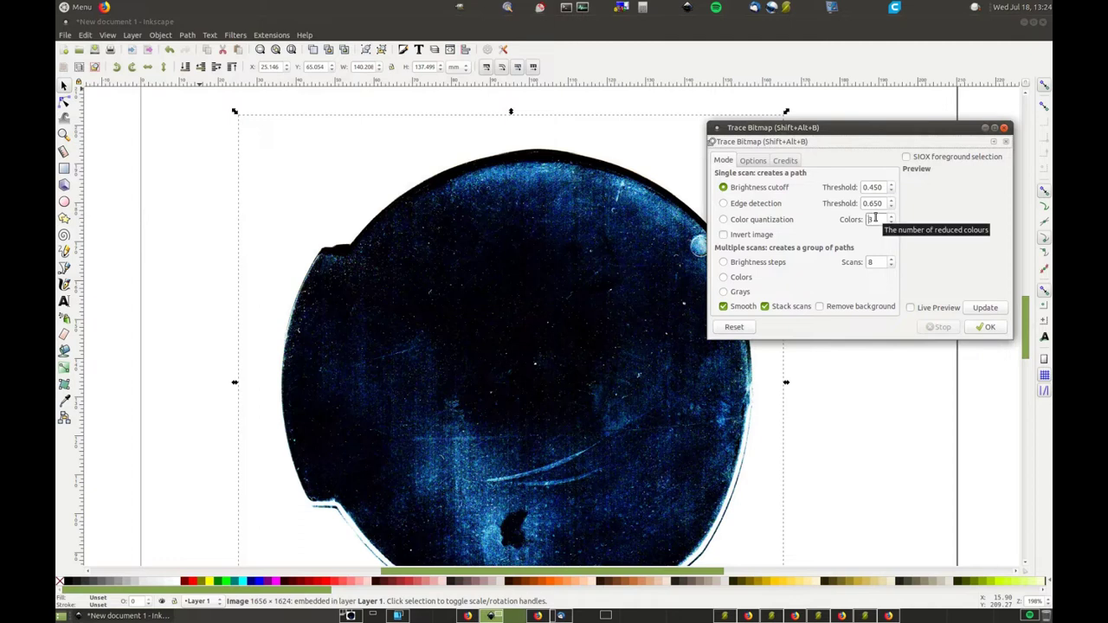
type("2")
double_click(875, 262)
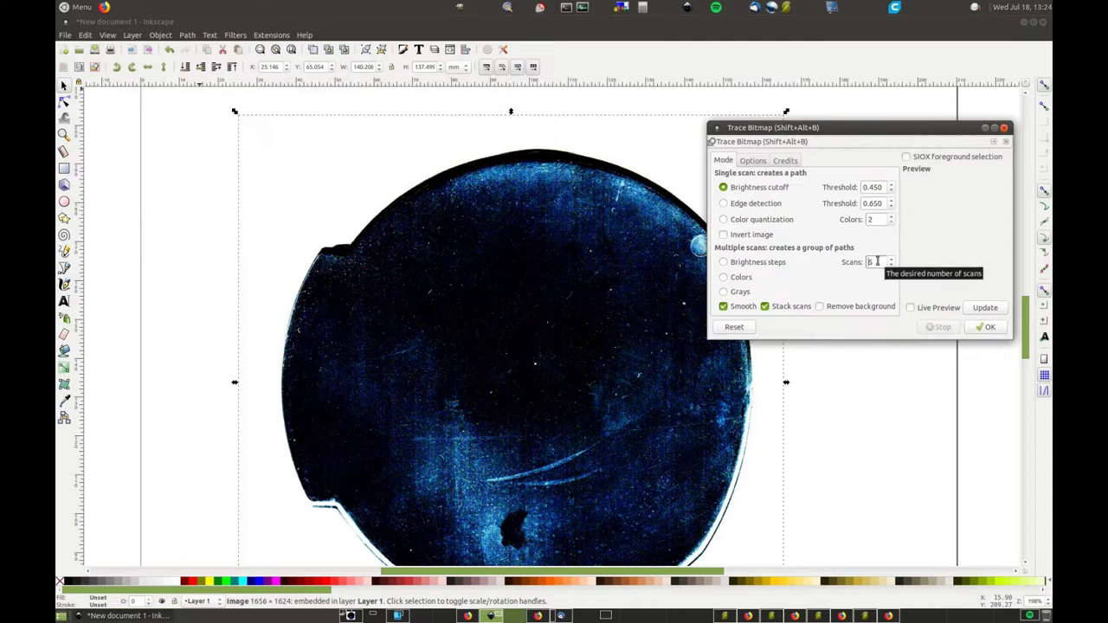
type("2")
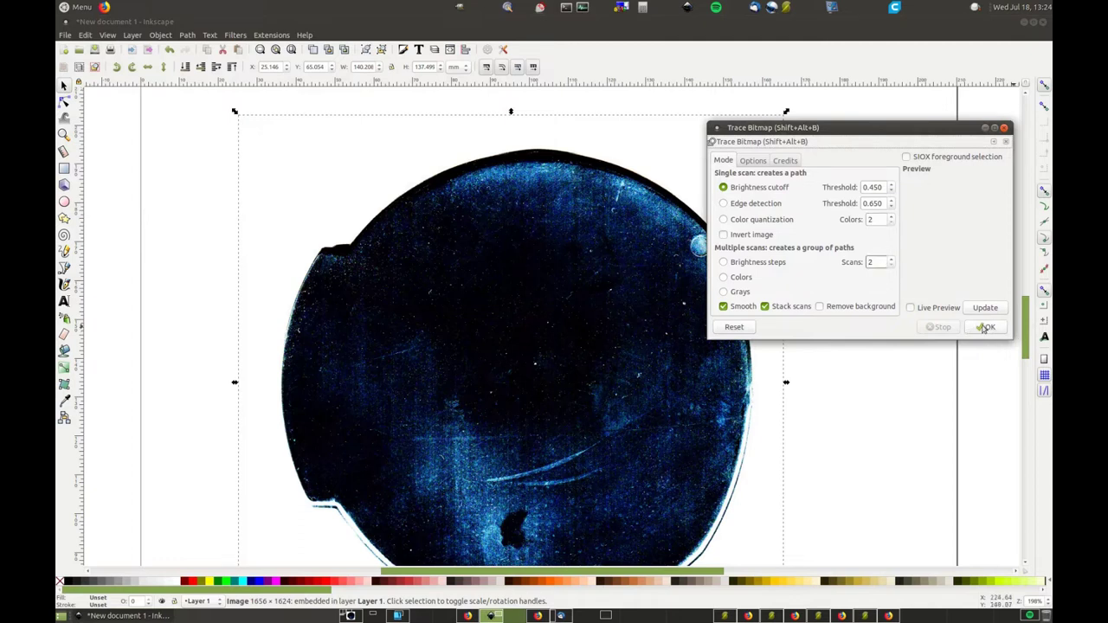
left_click(938, 308)
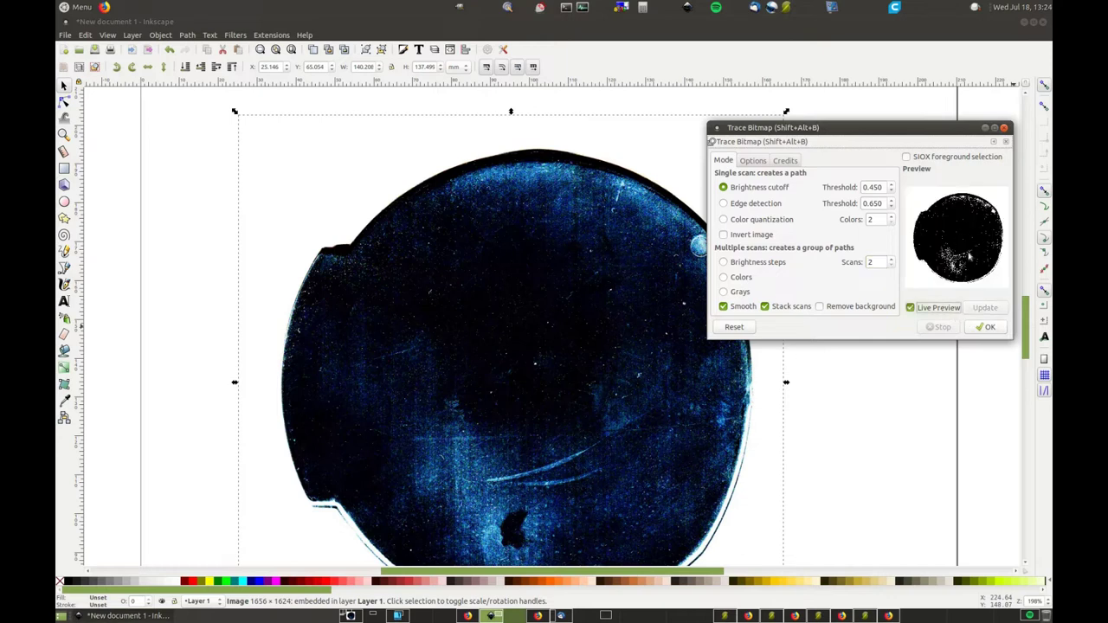
left_click(982, 329)
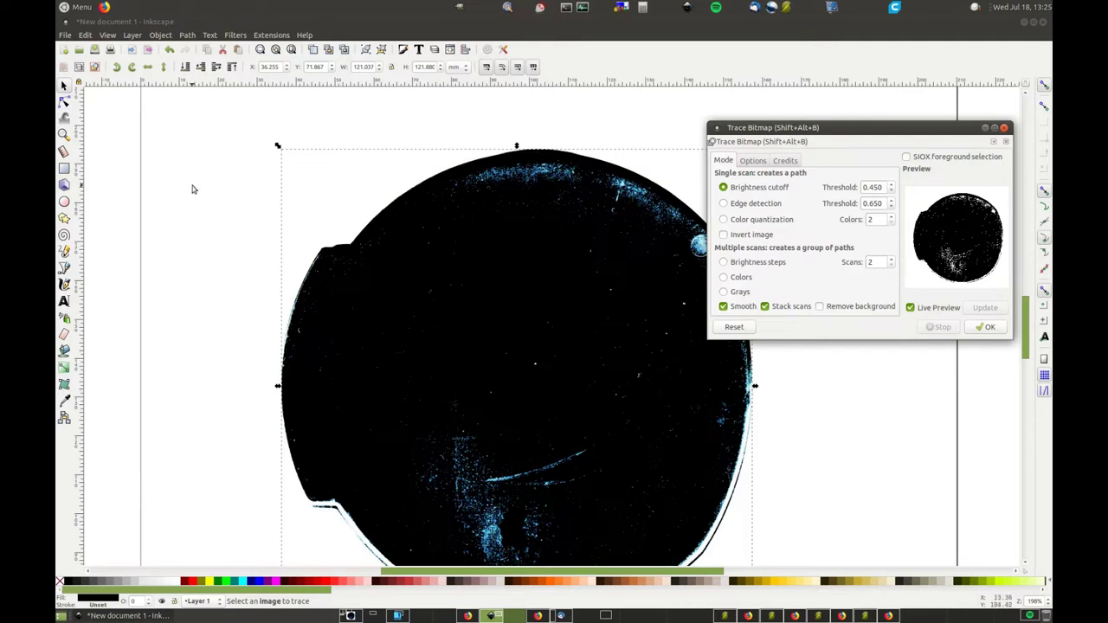
- Drag the traced path left of the photo, try selecting its nodes, then force-quit and relaunch Inkscape
left_click(63, 84)
left_click_drag(451, 253, 146, 228)
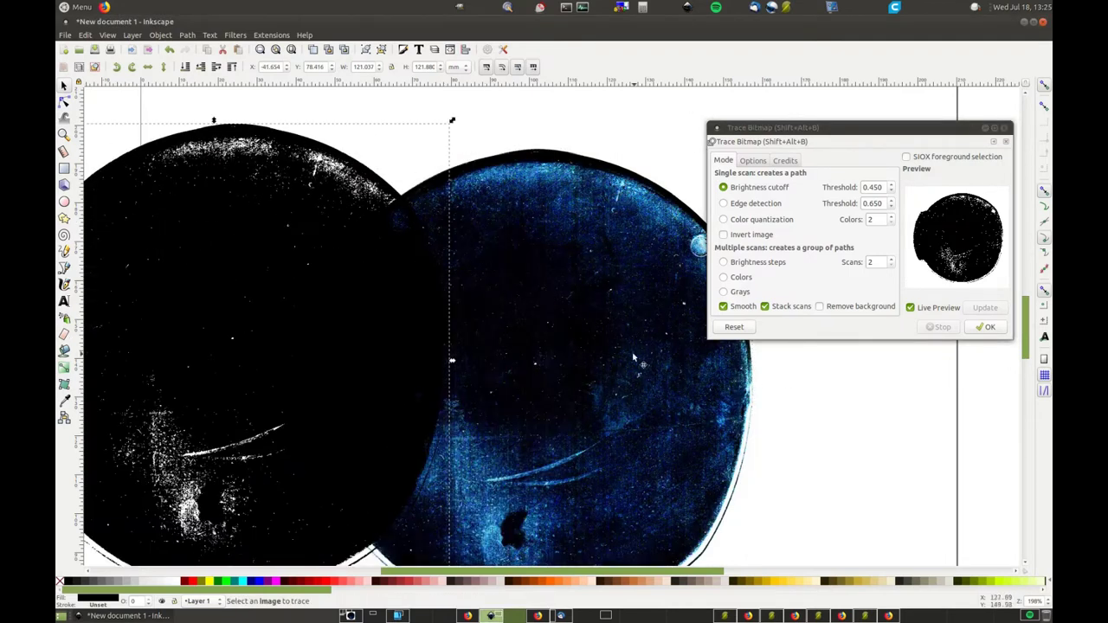
left_click(63, 102)
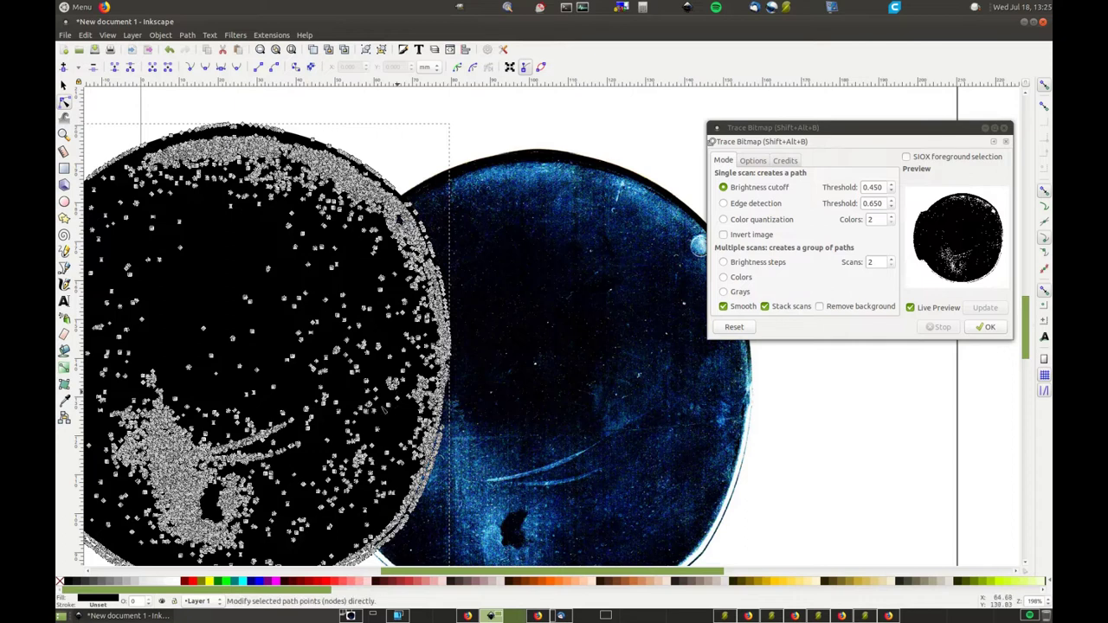
mouse_move(112, 390)
left_mouse_down()
mouse_move(255, 477)
mouse_move(377, 526)
left_mouse_up()
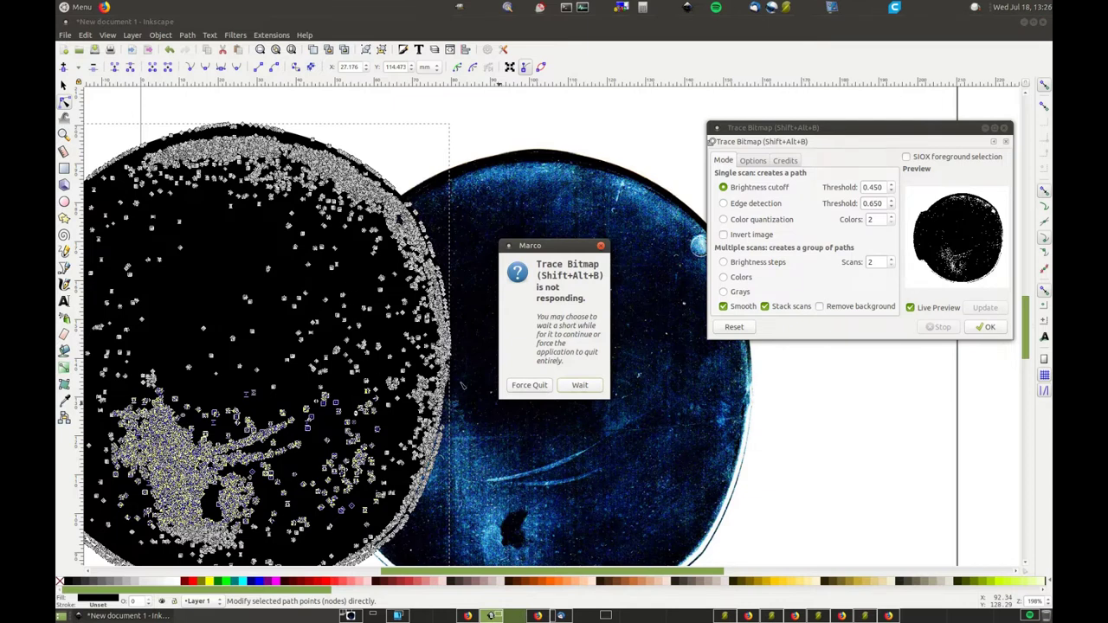
left_click(535, 391)
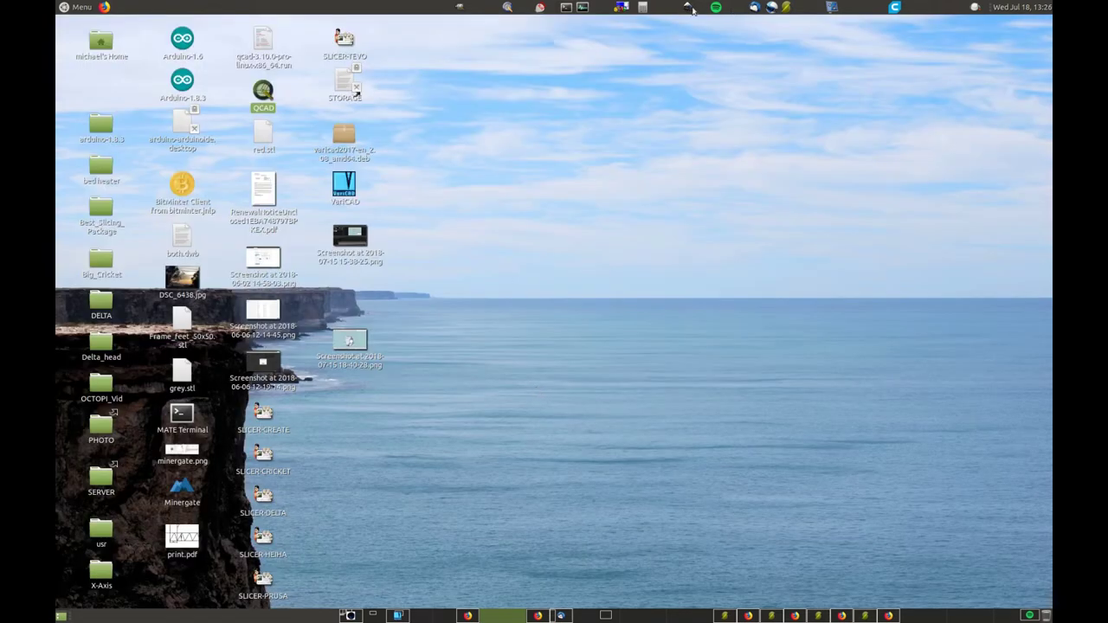
left_click(687, 7)
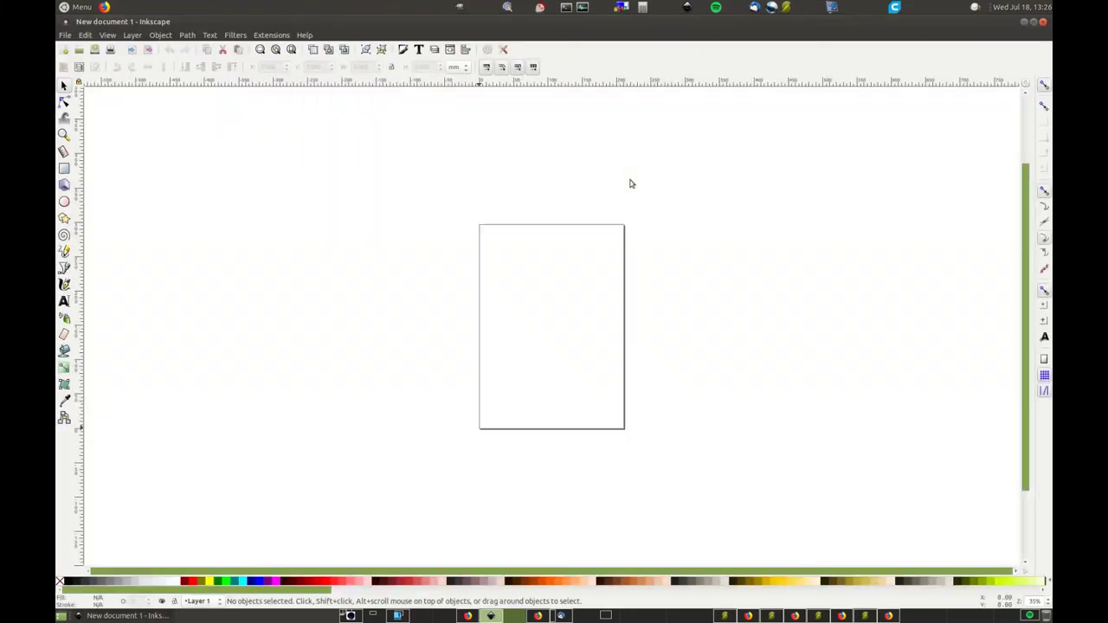
- Re-import mat.jpg as an embedded 1656 × 1624 image and place it mid-page
left_click(64, 36)
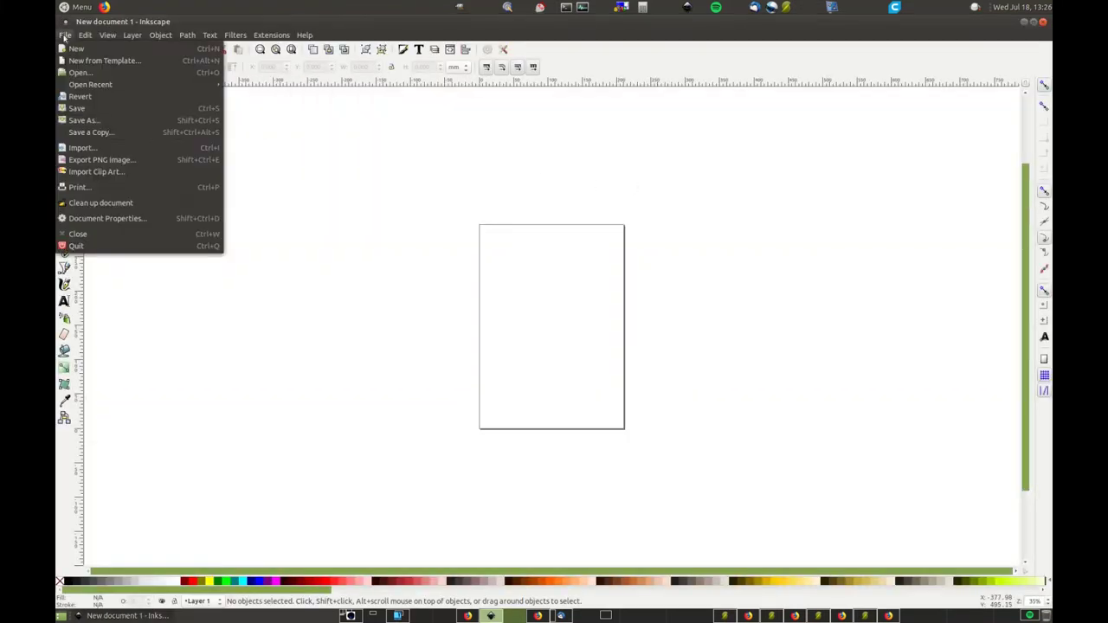
left_click(116, 148)
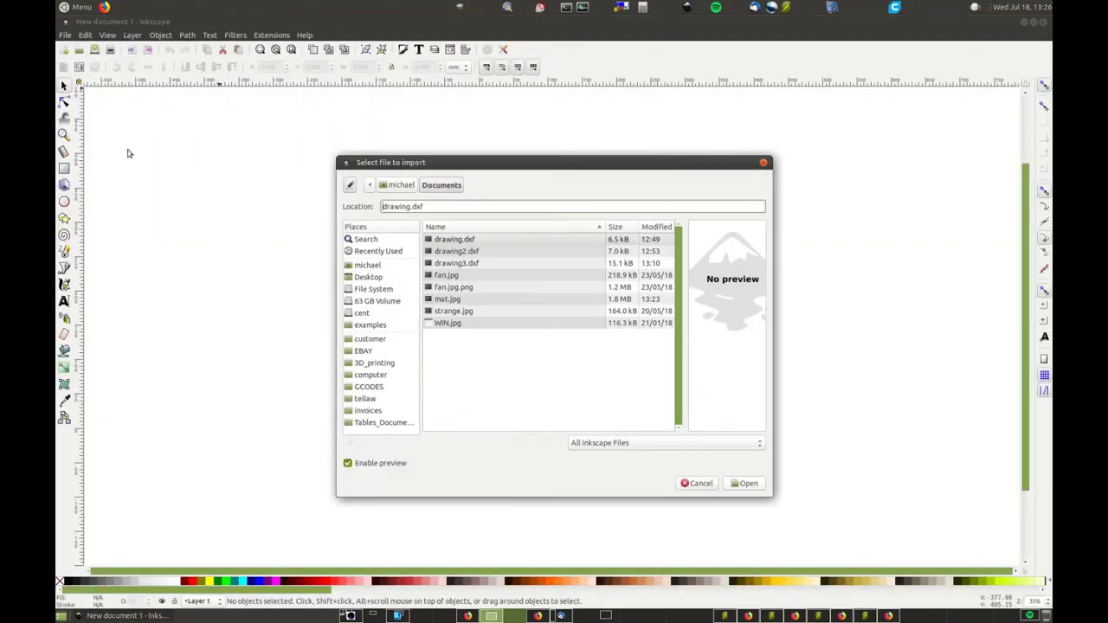
double_click(460, 299)
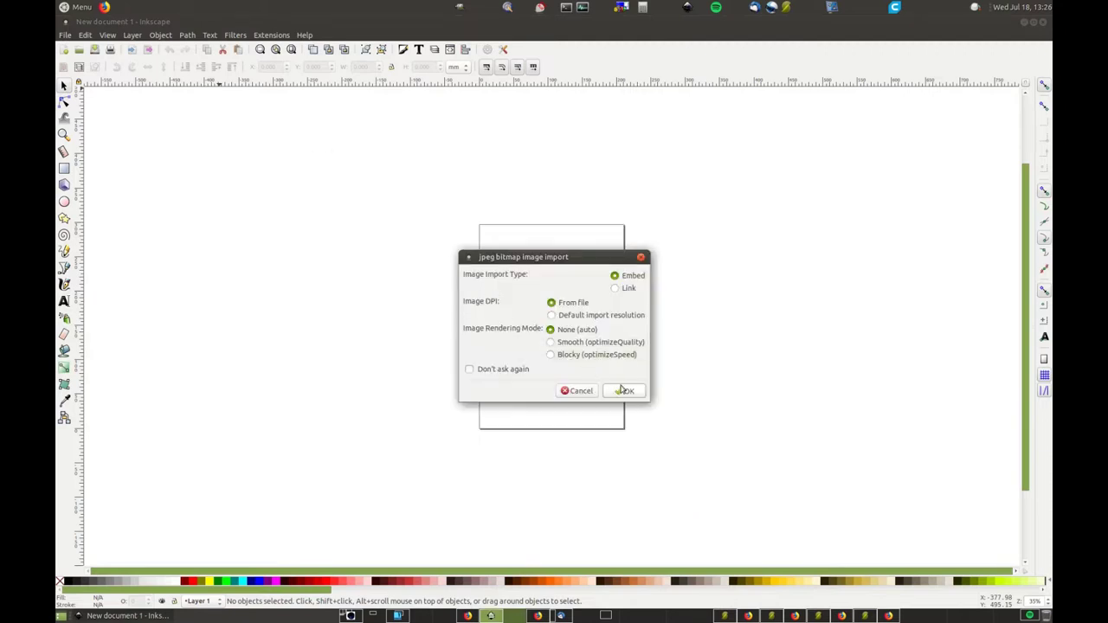
left_click(624, 392)
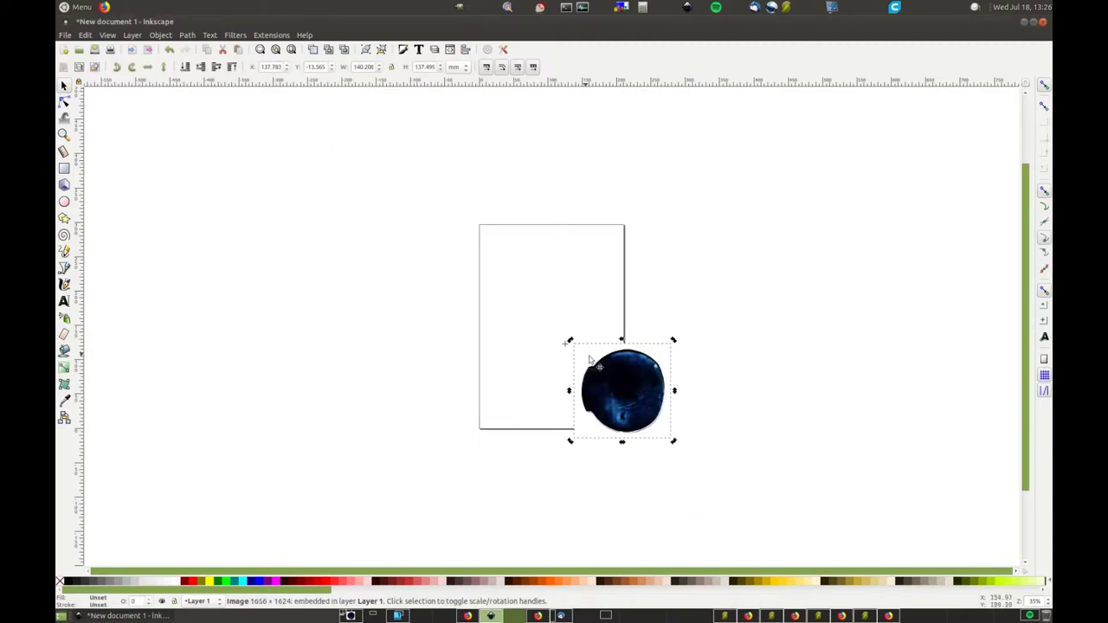
left_click_drag(627, 378, 552, 312)
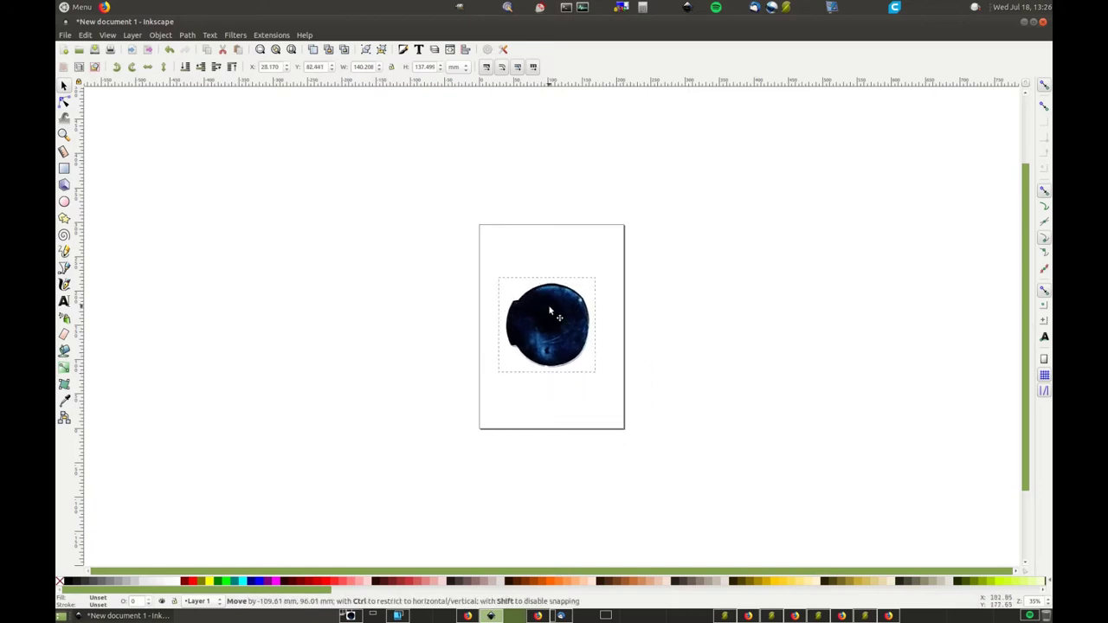
left_click(670, 358)
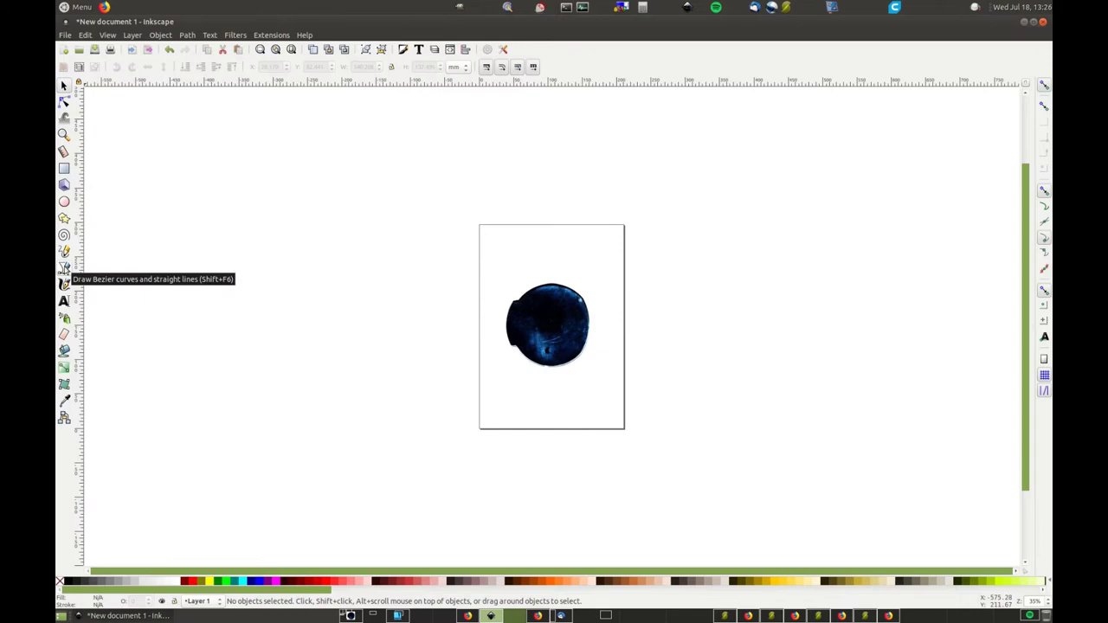
- Draw a closed straight-segment Pen outline from the notch around the disc's corners and back
left_click(64, 268)
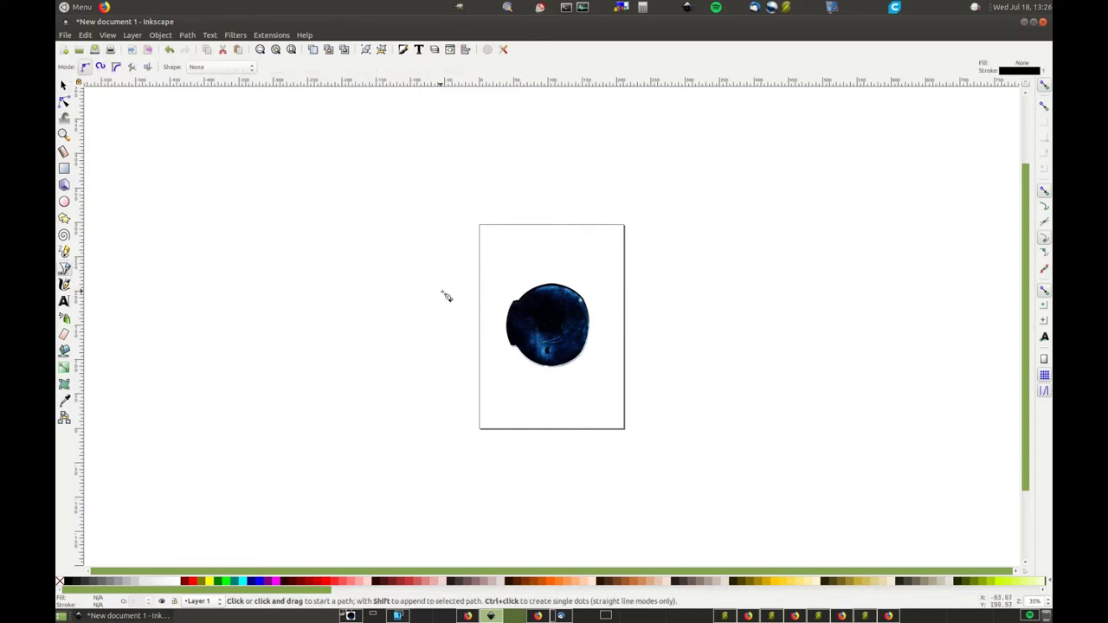
scroll(469, 290, "up", 5, "ctrl")
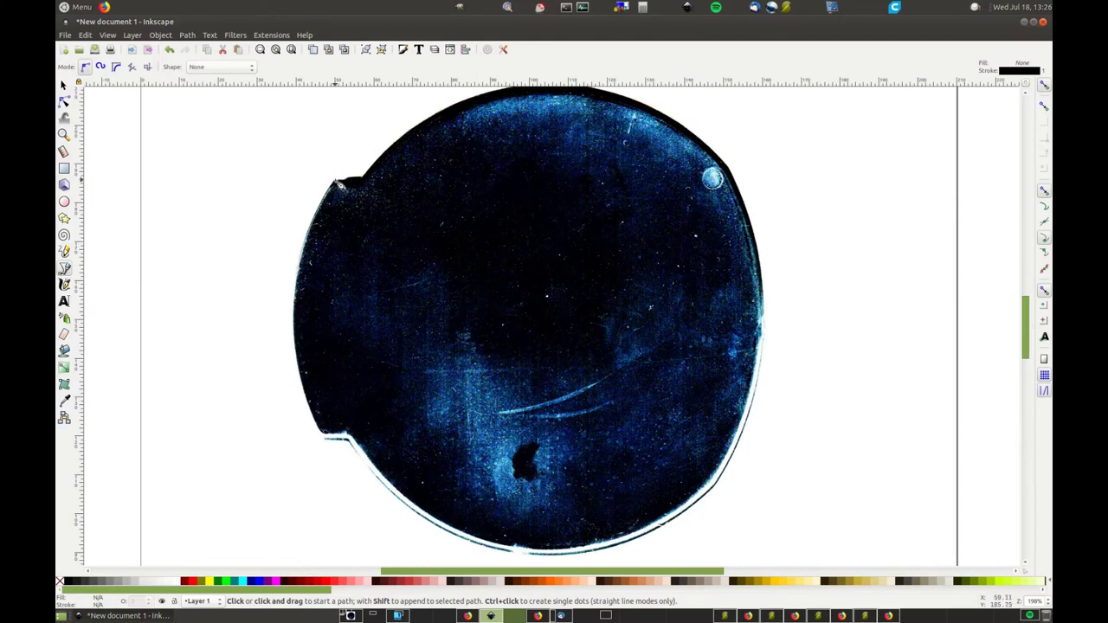
left_click(336, 182)
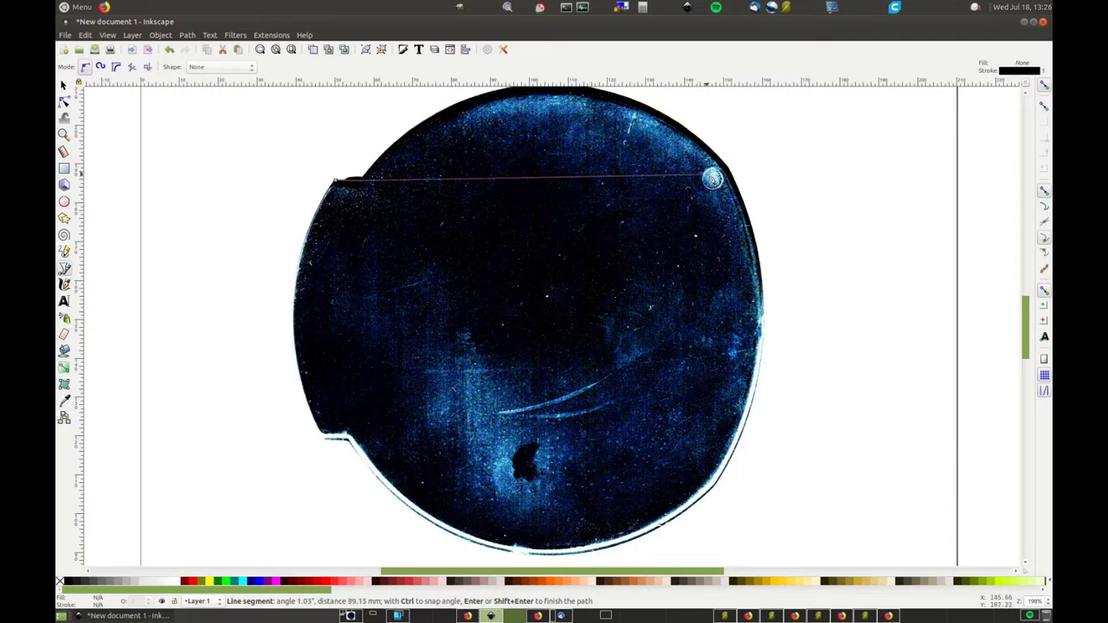
scroll(712, 178, "down", 1, "ctrl")
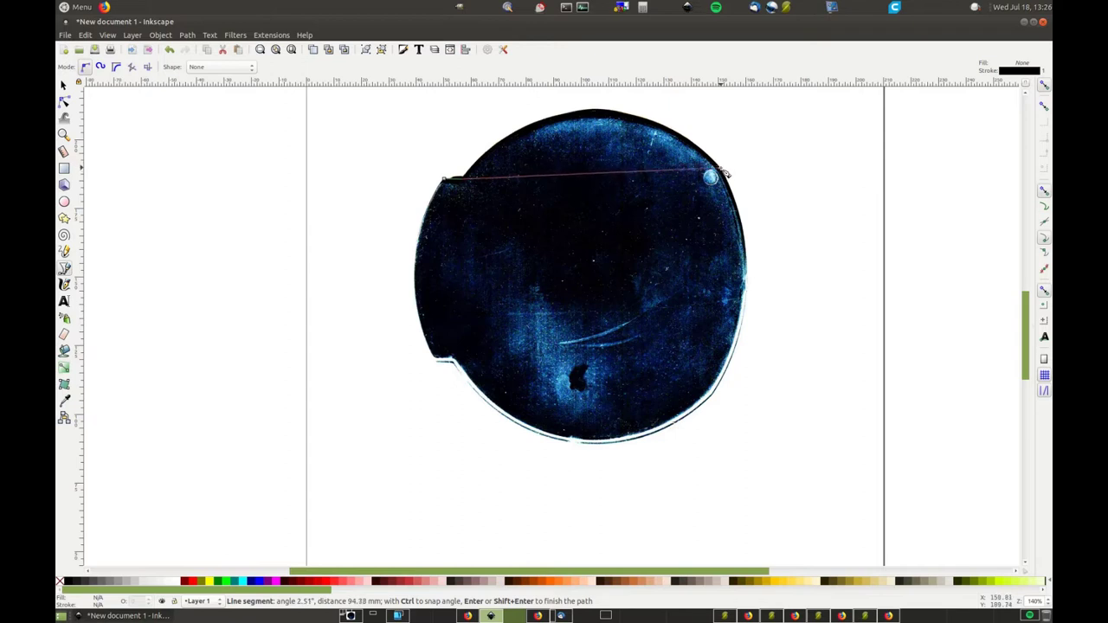
scroll(725, 172, "down", 2, "ctrl")
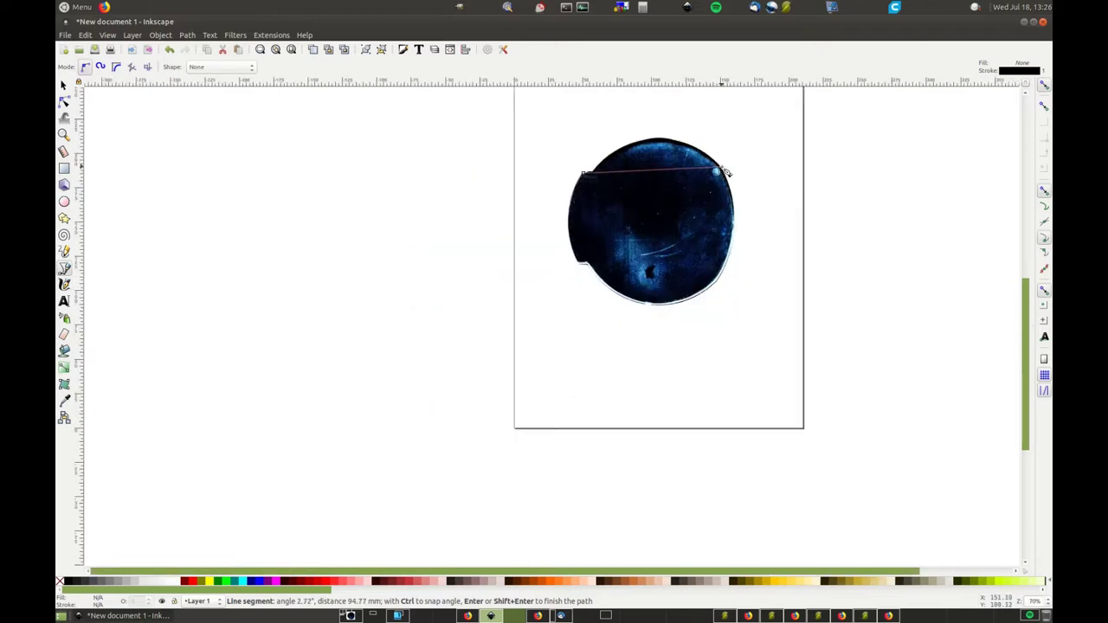
scroll(725, 172, "up", 4, "ctrl")
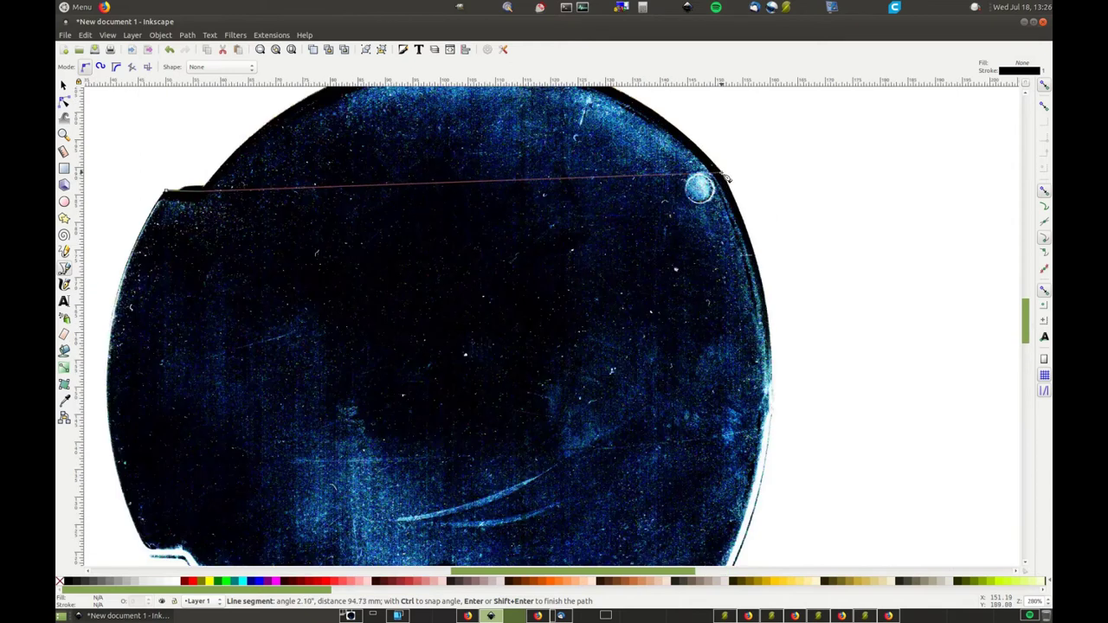
left_click(725, 177)
scroll(796, 216, "down", 5)
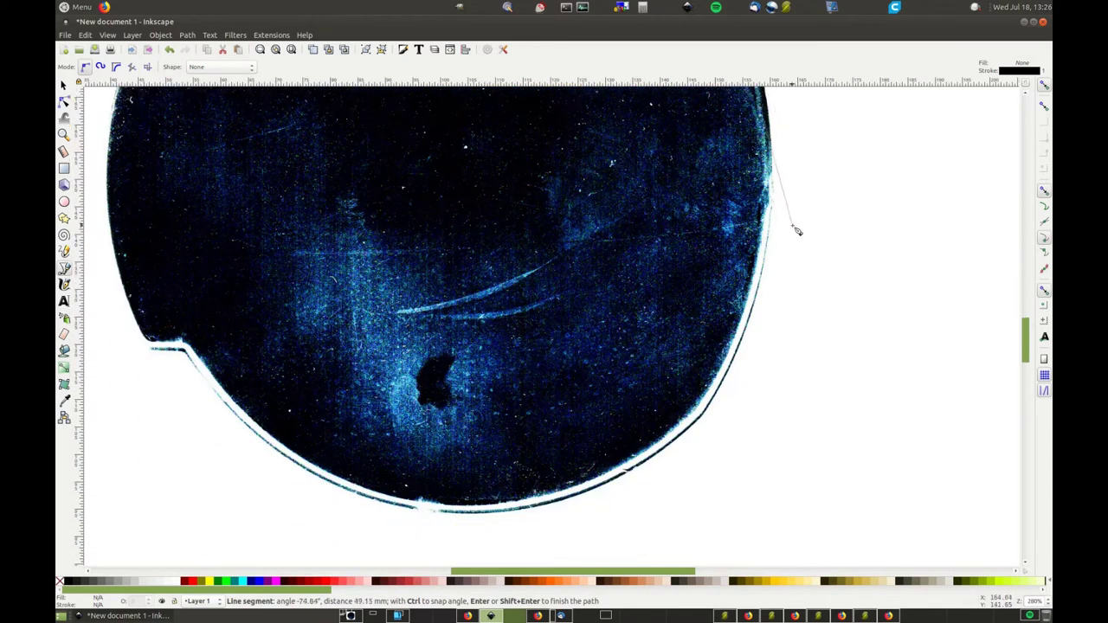
left_click(701, 414)
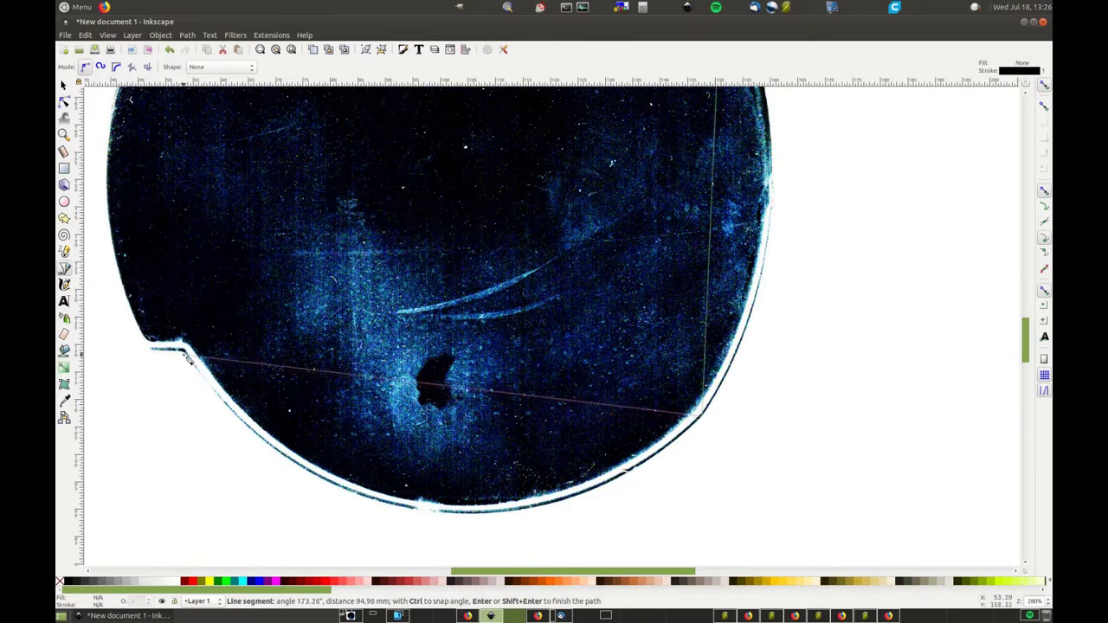
left_click(186, 353)
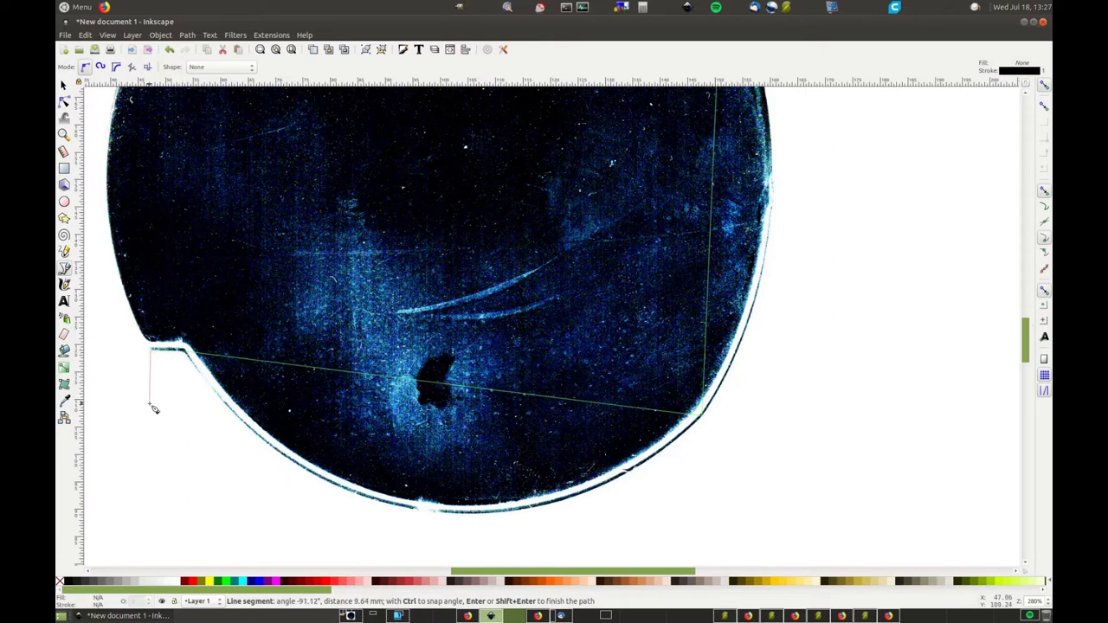
scroll(159, 402, "down", 3, "ctrl")
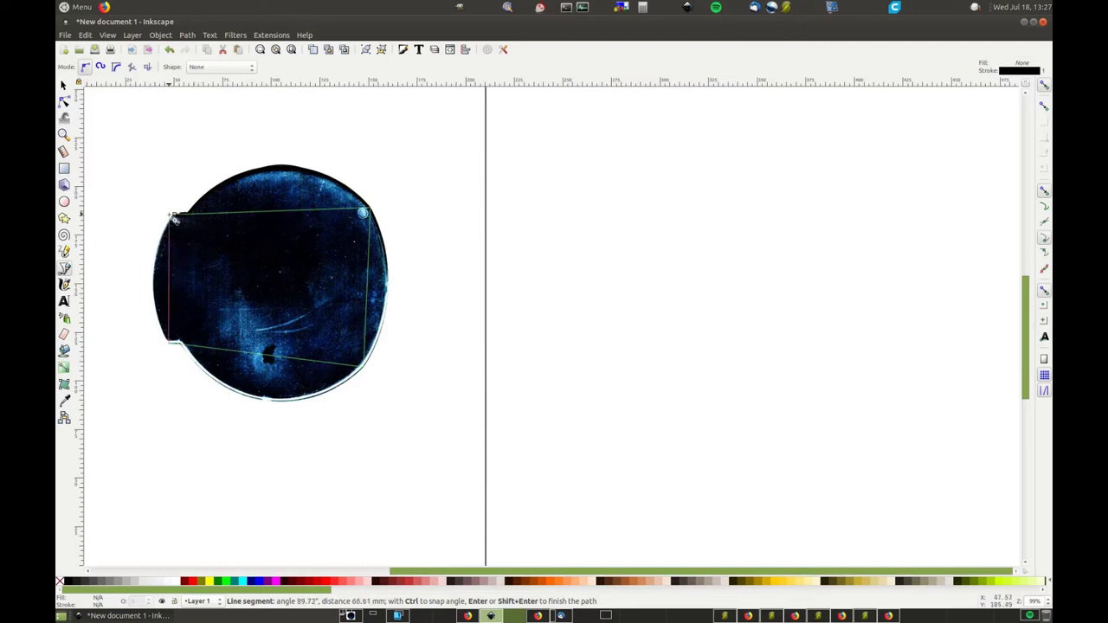
left_click(176, 217)
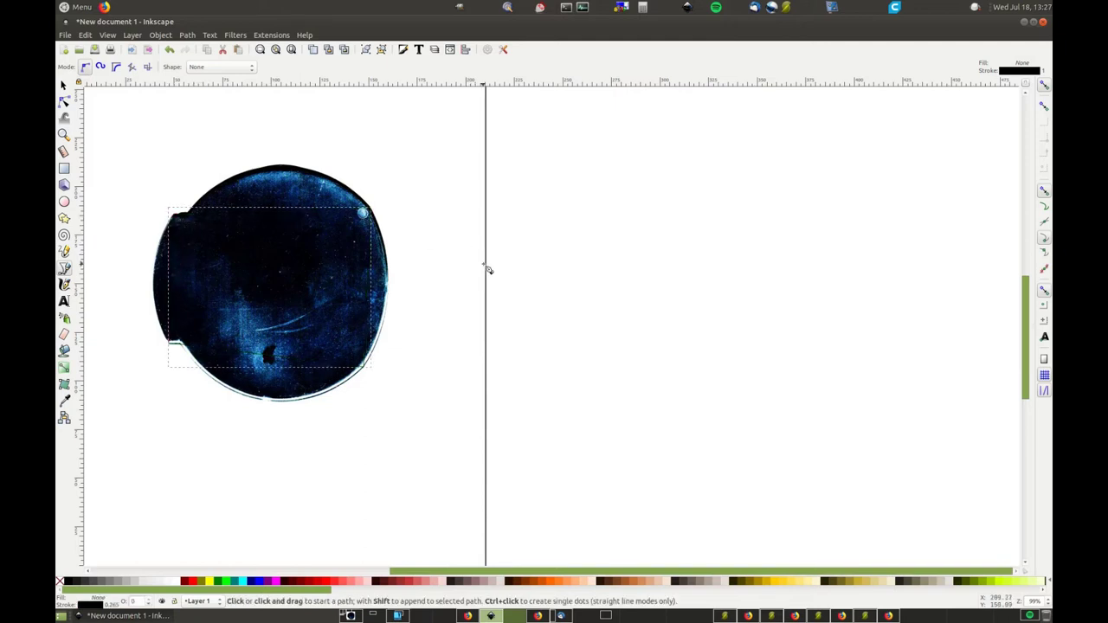
- Bend the outline's right side toward the disc edge and fill the shape red
left_click(65, 101)
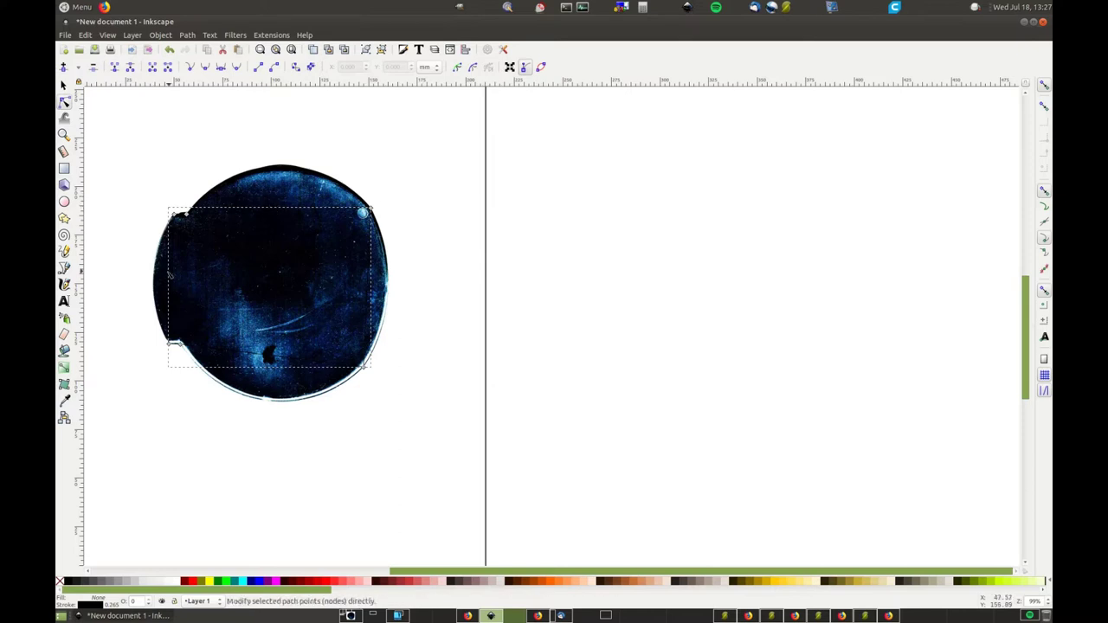
key("plus")
key("plus")
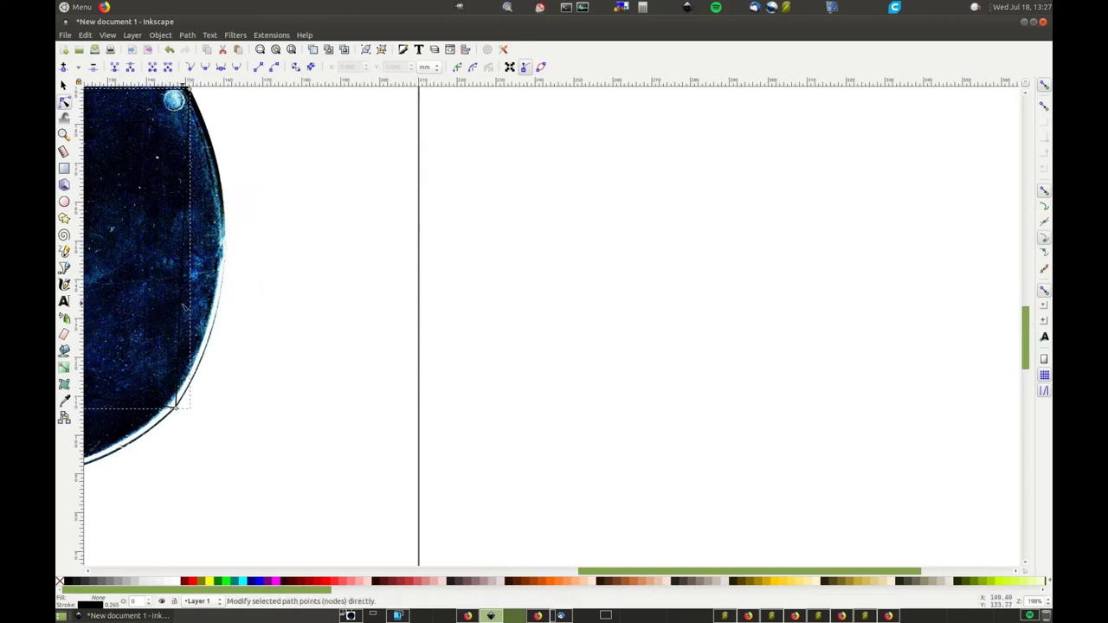
left_click_drag(189, 314, 221, 310)
scroll(954, 327, "down", 2)
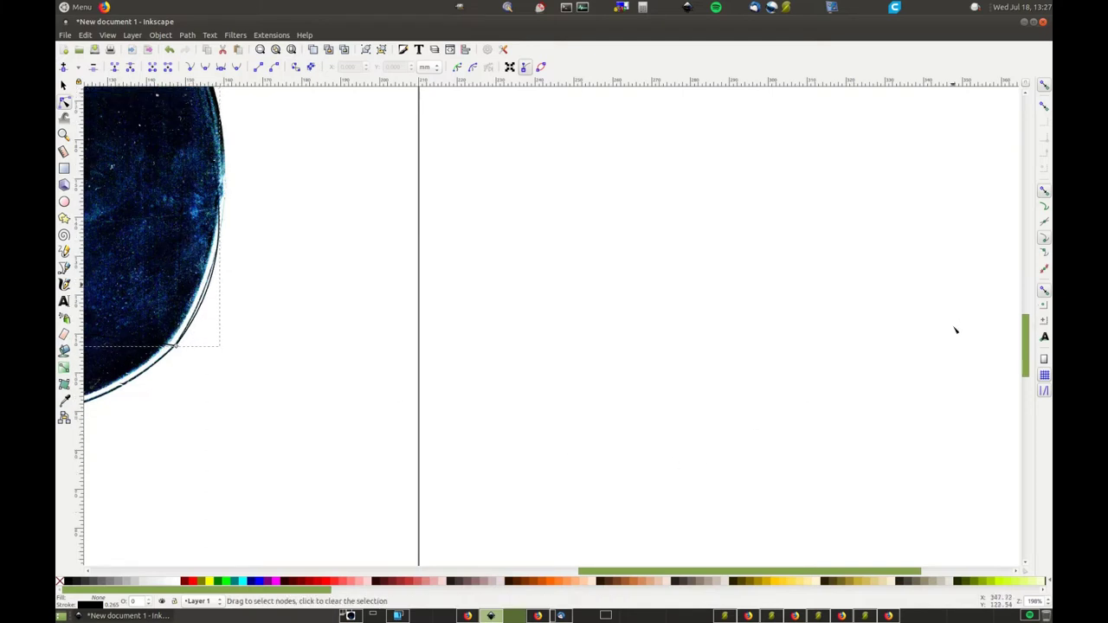
left_click(319, 582)
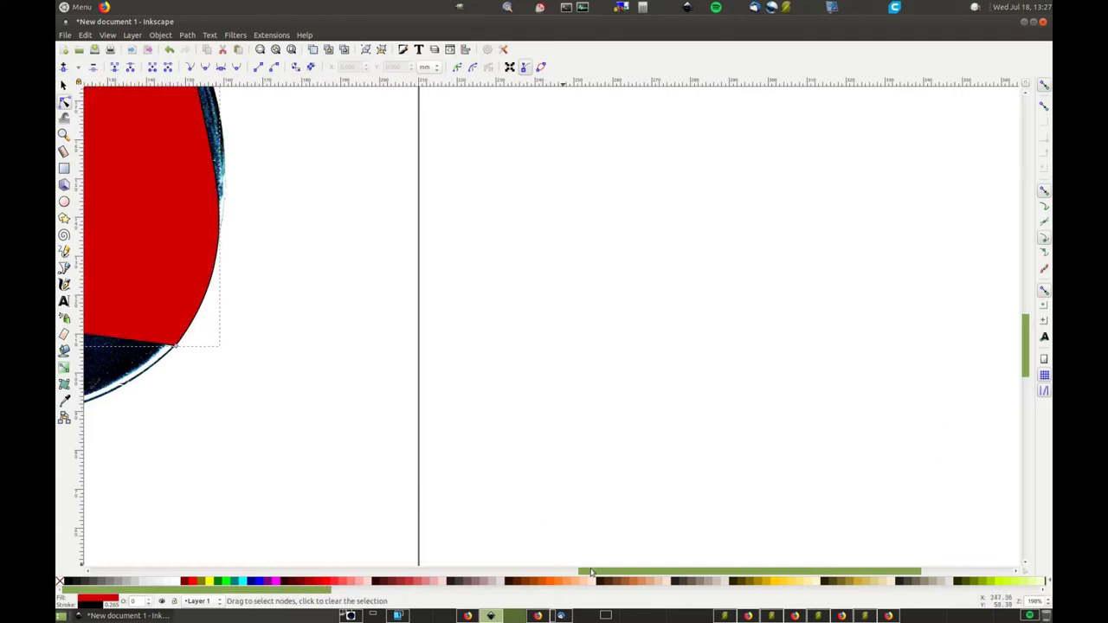
left_click_drag(594, 573, 458, 552)
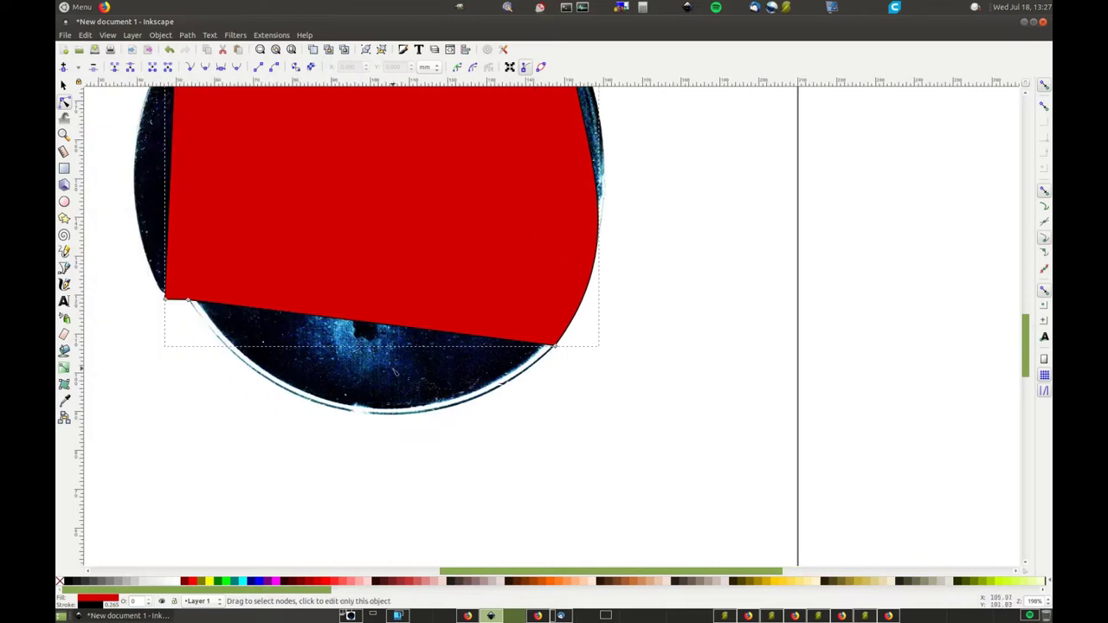
- Curve the bottom, top and left sides out to the rim and reshape the right curve's handle
left_click_drag(376, 330, 364, 413)
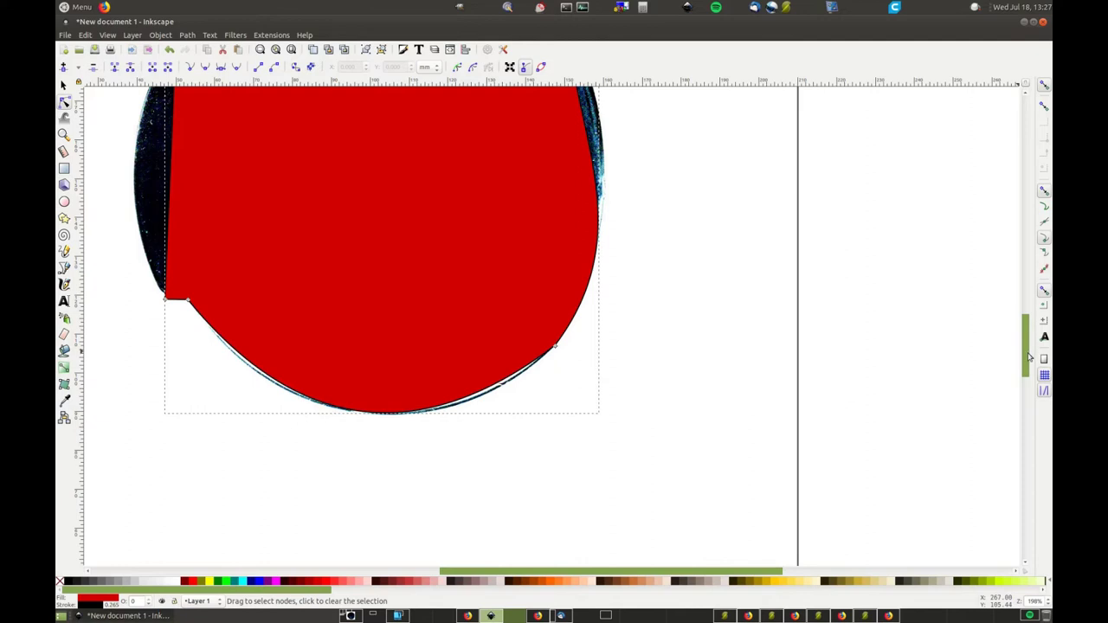
left_click_drag(1029, 357, 1028, 334)
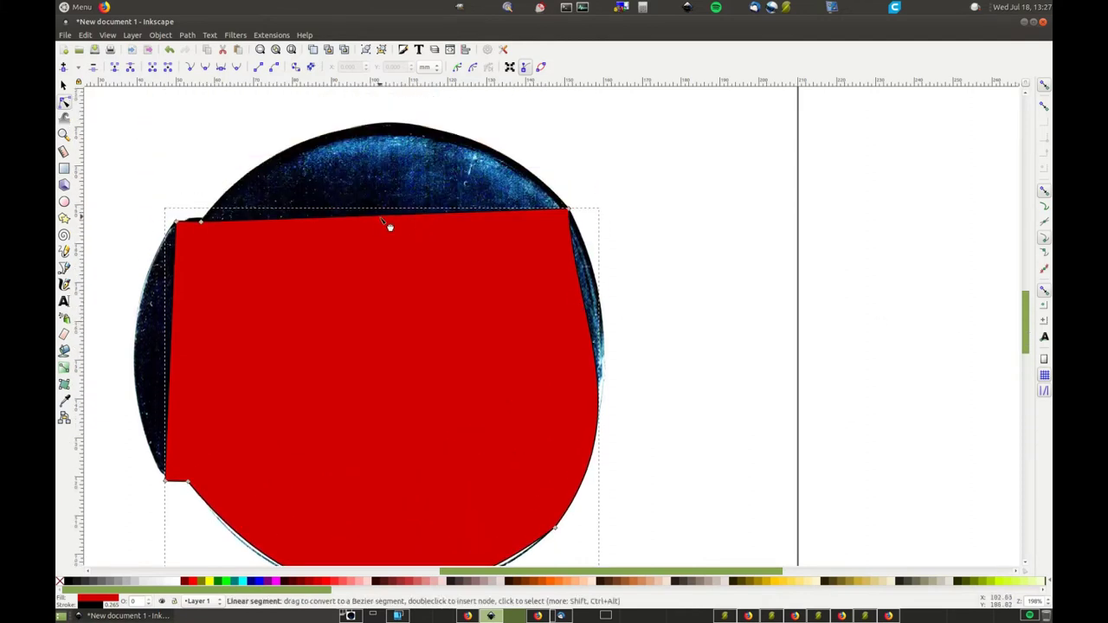
left_click_drag(390, 225, 394, 134)
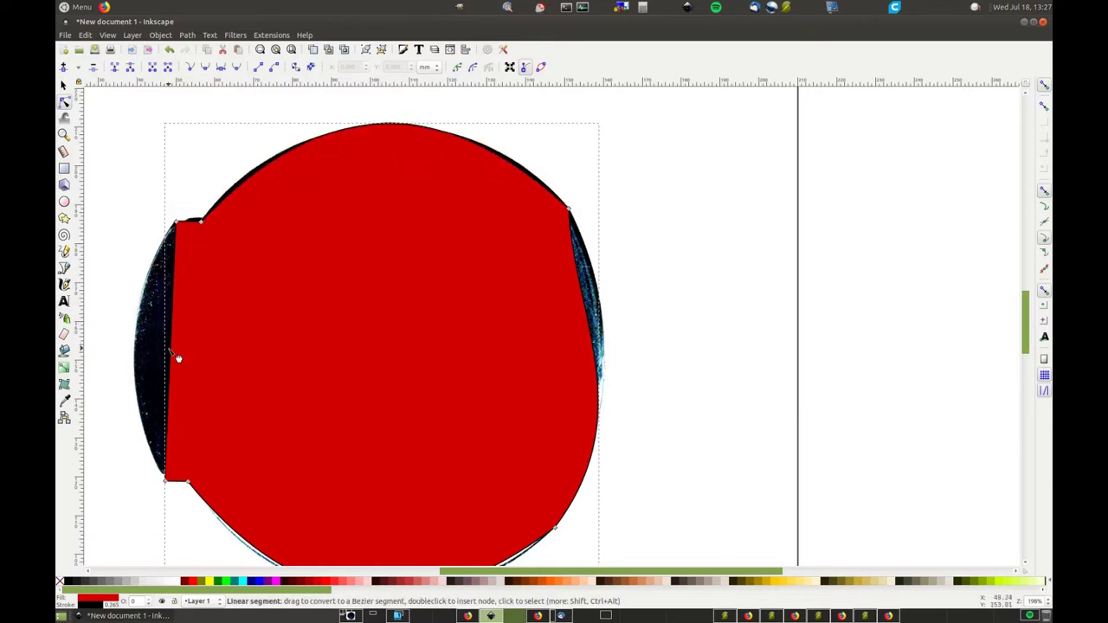
left_click_drag(179, 358, 144, 351)
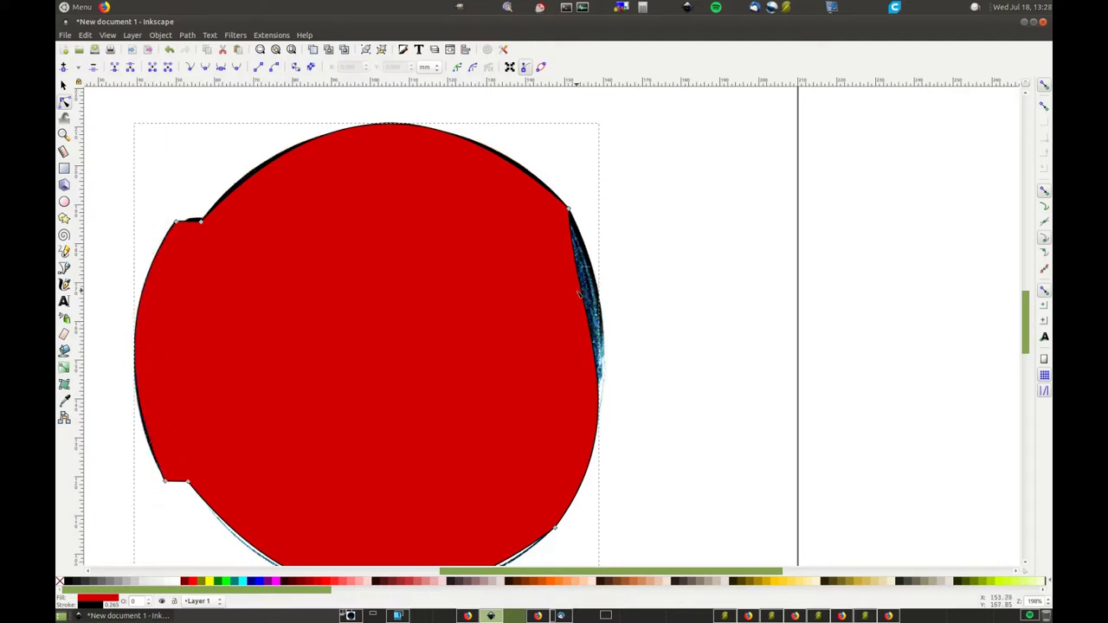
left_click_drag(589, 301, 599, 294)
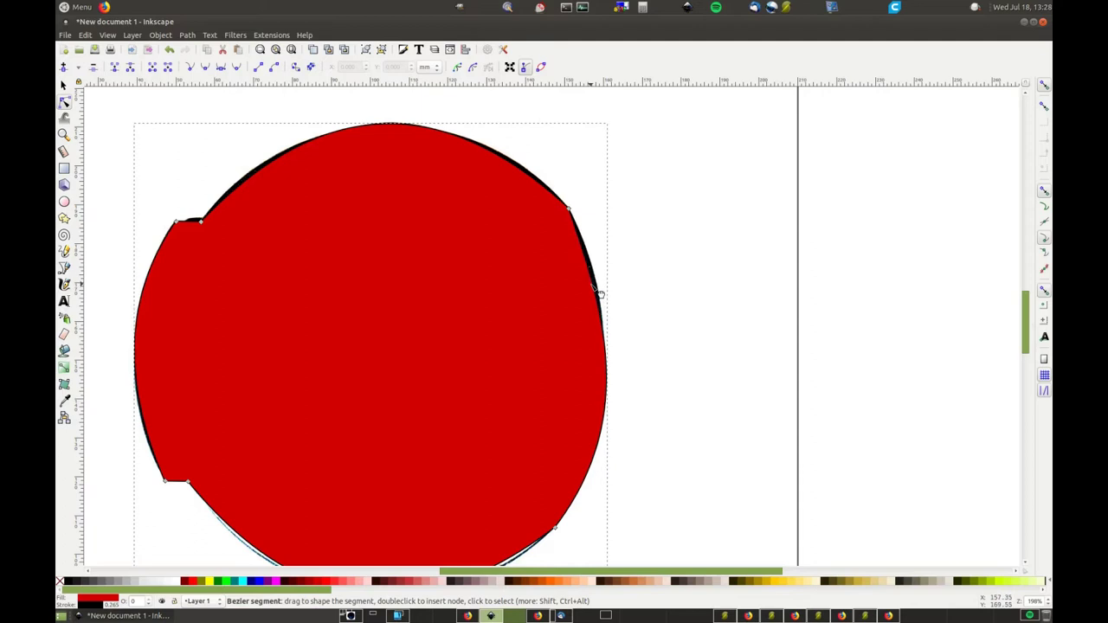
left_click(599, 295)
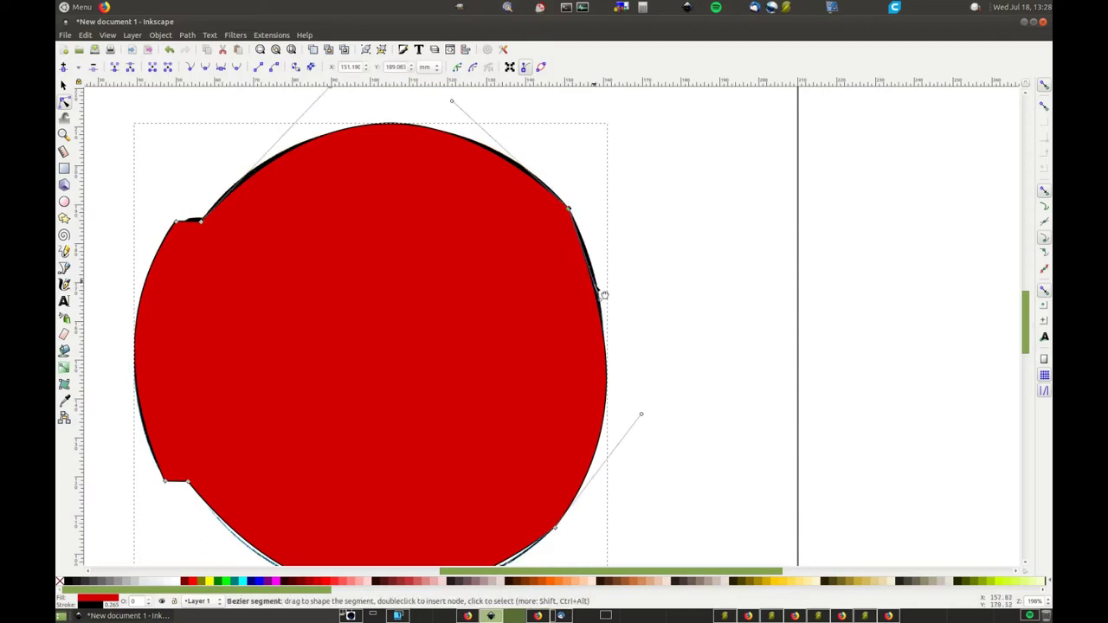
left_click_drag(598, 302, 604, 275)
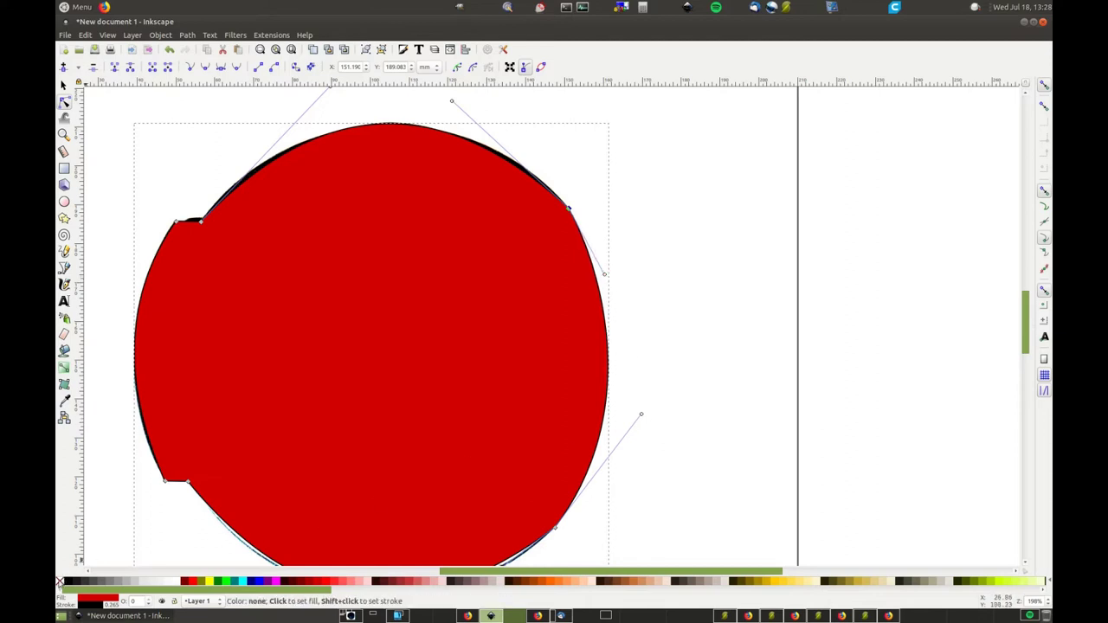
- Clear the red fill with the no-paint swatch and pull the right curve's handle against the rim
left_click(59, 582)
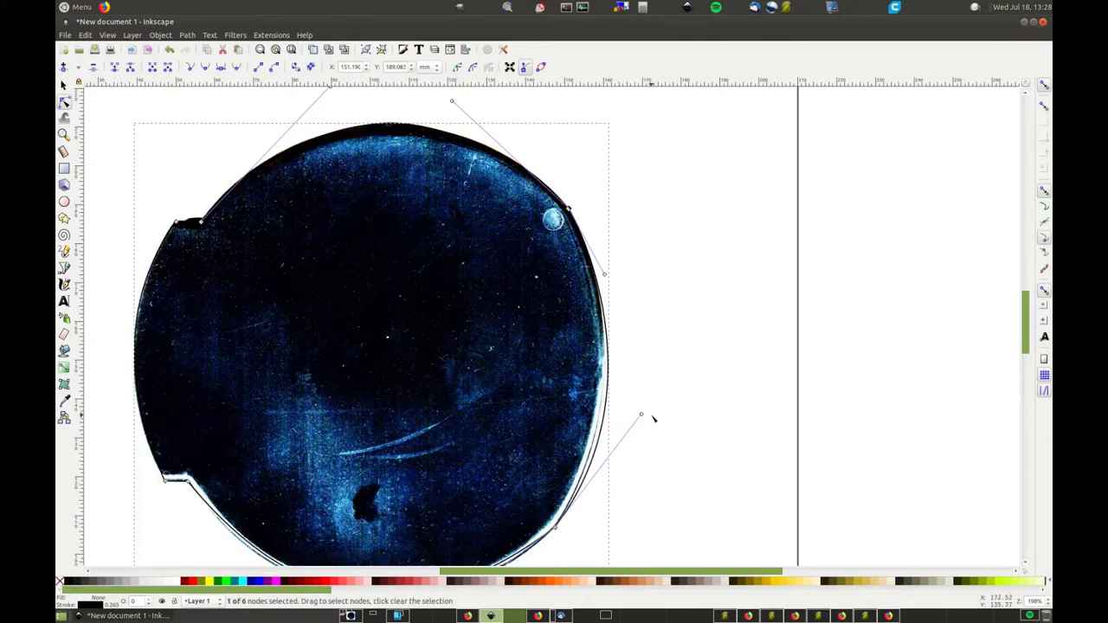
left_click_drag(642, 418, 630, 414)
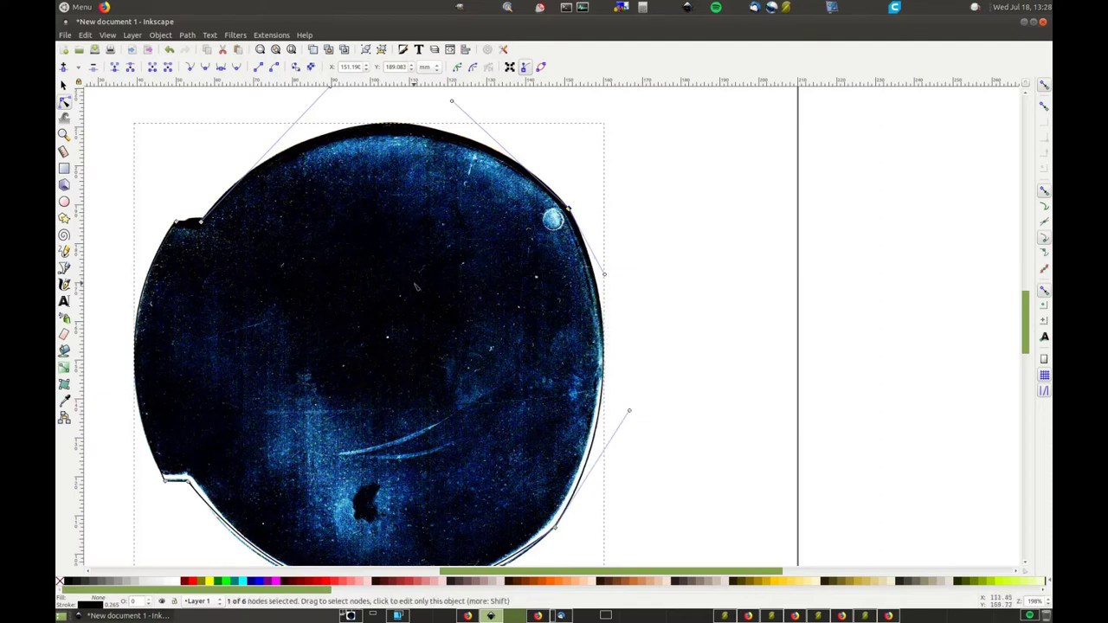
scroll(670, 198, "up", 2)
scroll(670, 199, "up", 1)
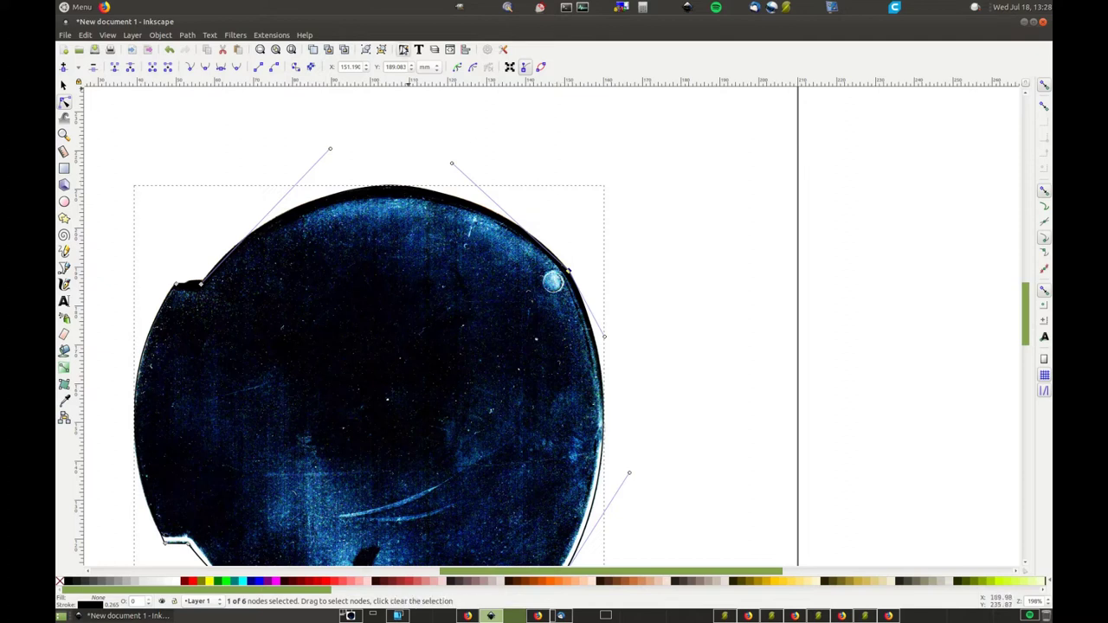
- Give the outline a red da0000ff stroke in Fill and Stroke
left_click(402, 49)
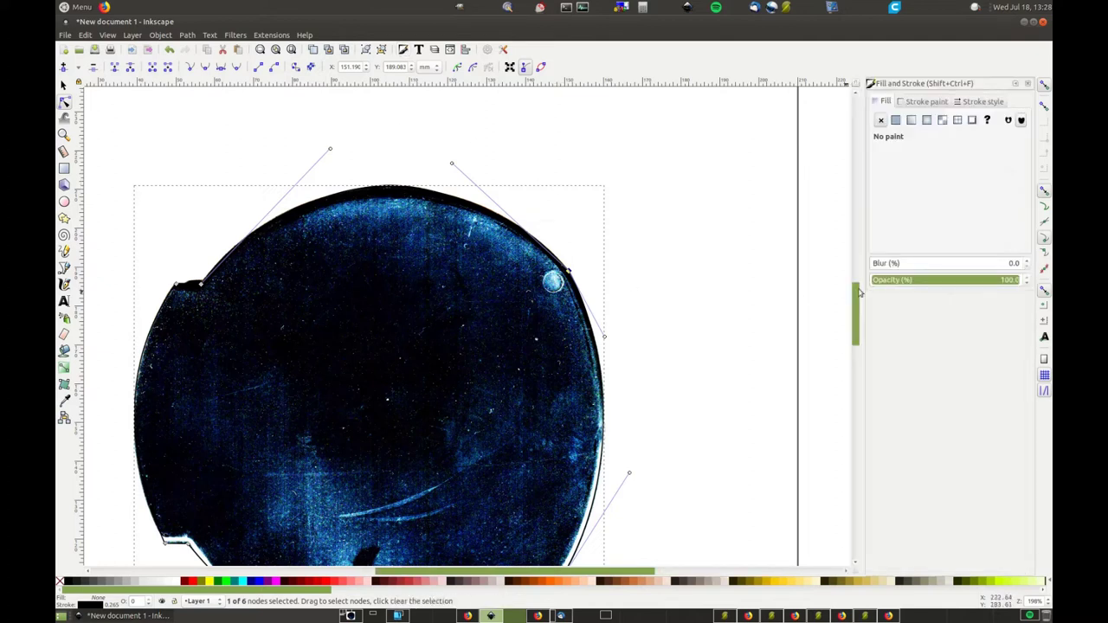
left_click(924, 102)
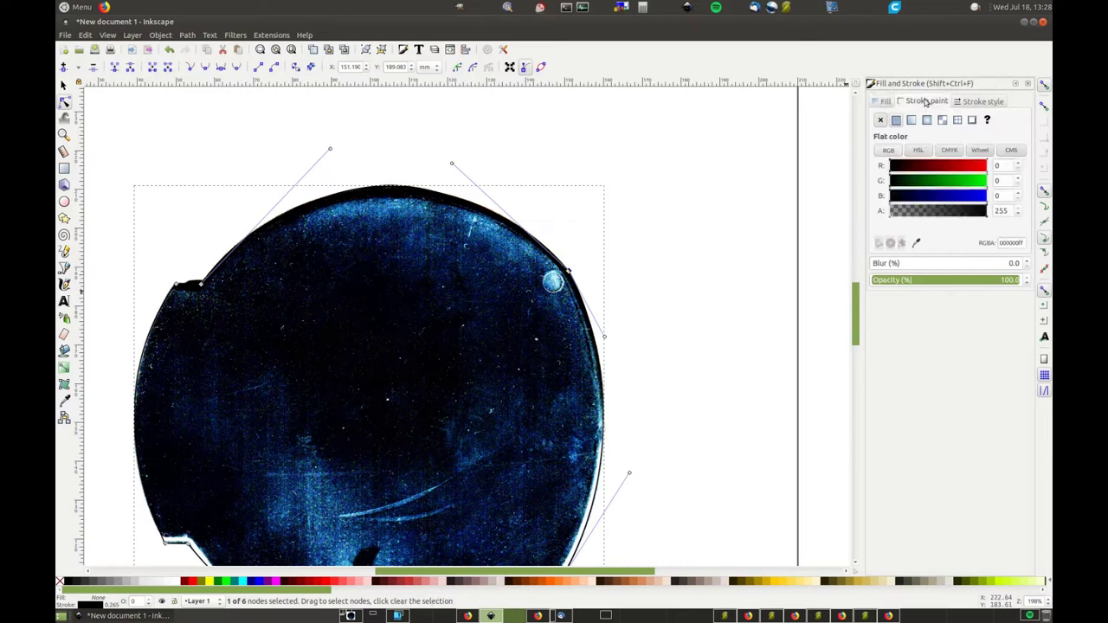
left_click(973, 166)
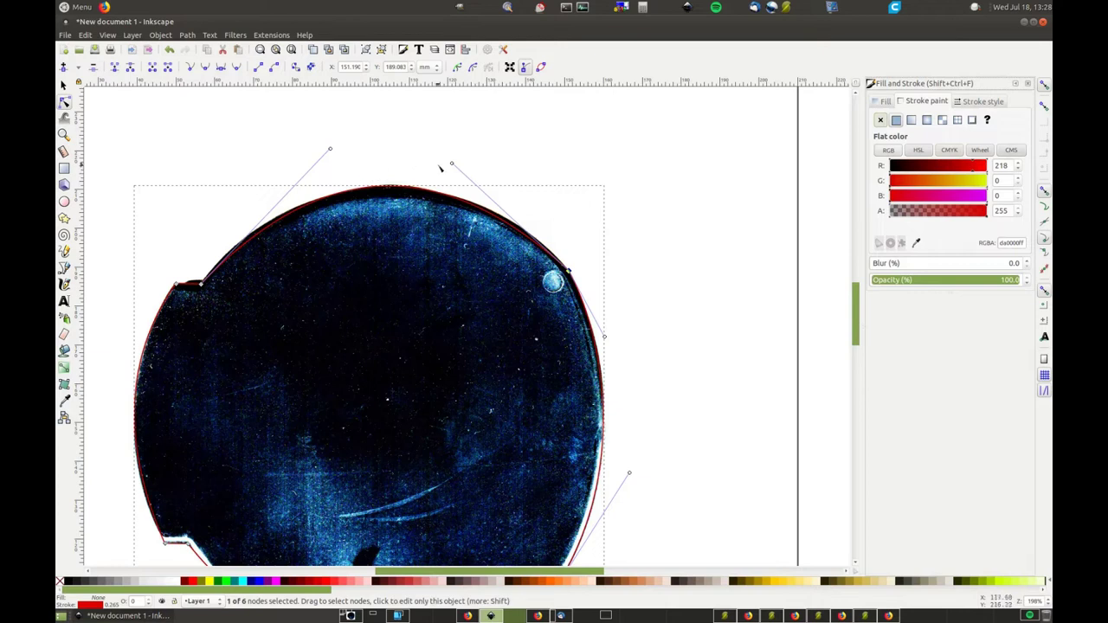
- Fit the top and top-left curves to the rim, then zoom to 396%
left_click_drag(452, 163, 482, 172)
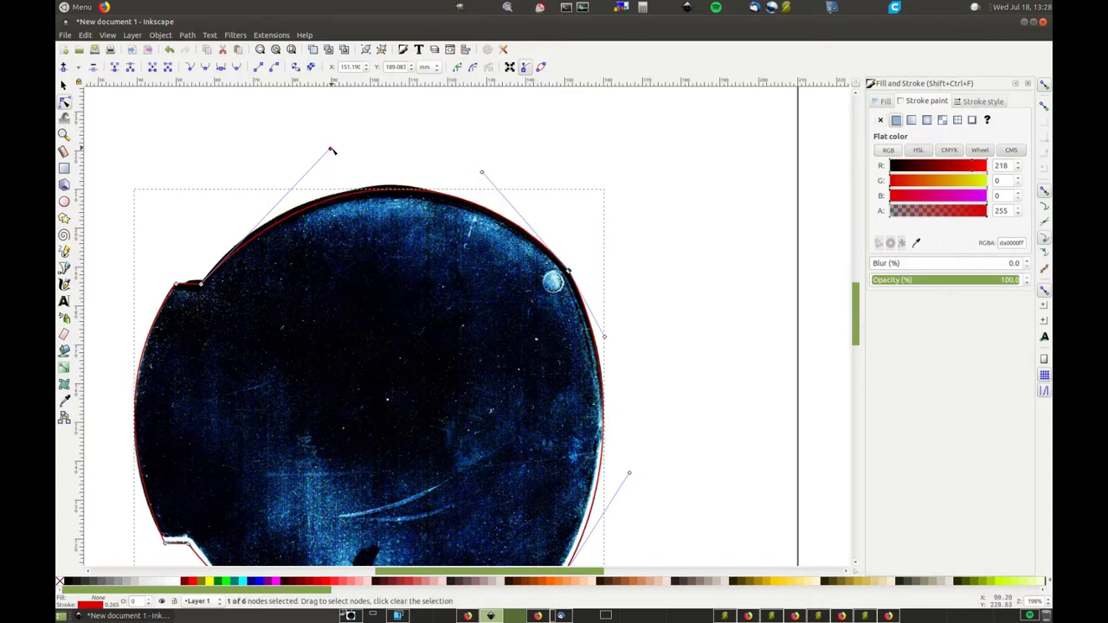
left_click_drag(330, 149, 299, 149)
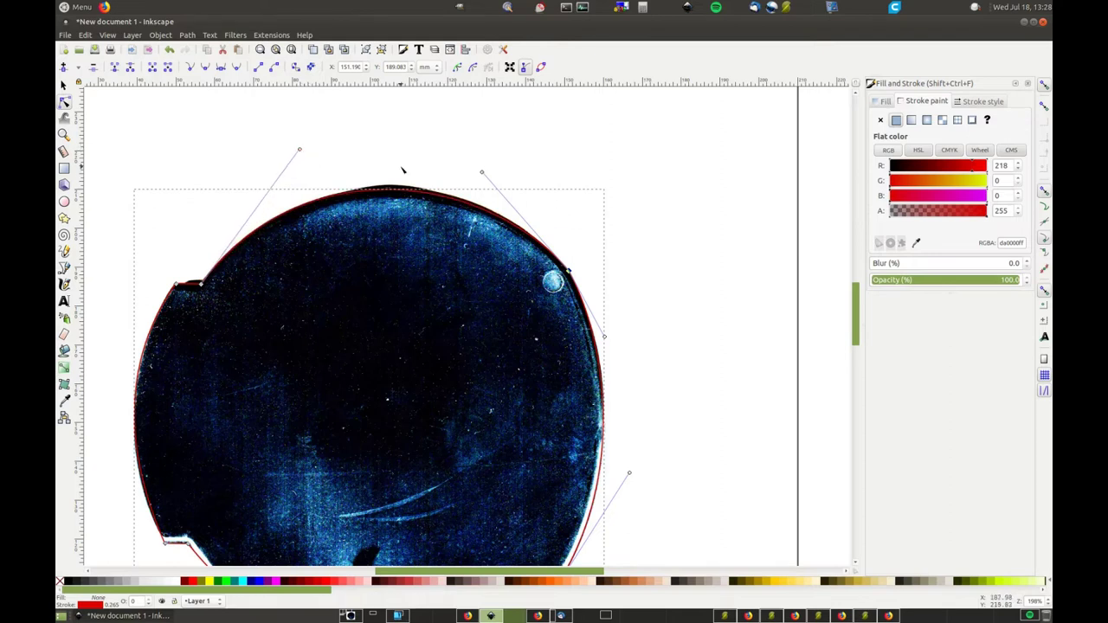
key("plus")
key("plus")
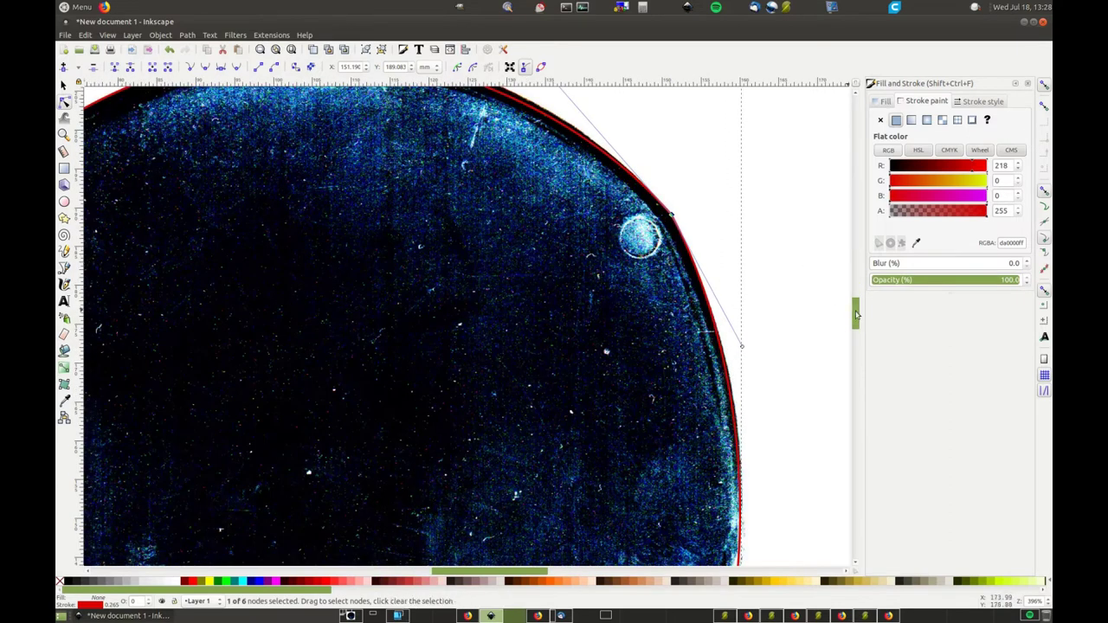
- Refine the top curve's handles so it sits on the disc rim
scroll(855, 314, "up", 8)
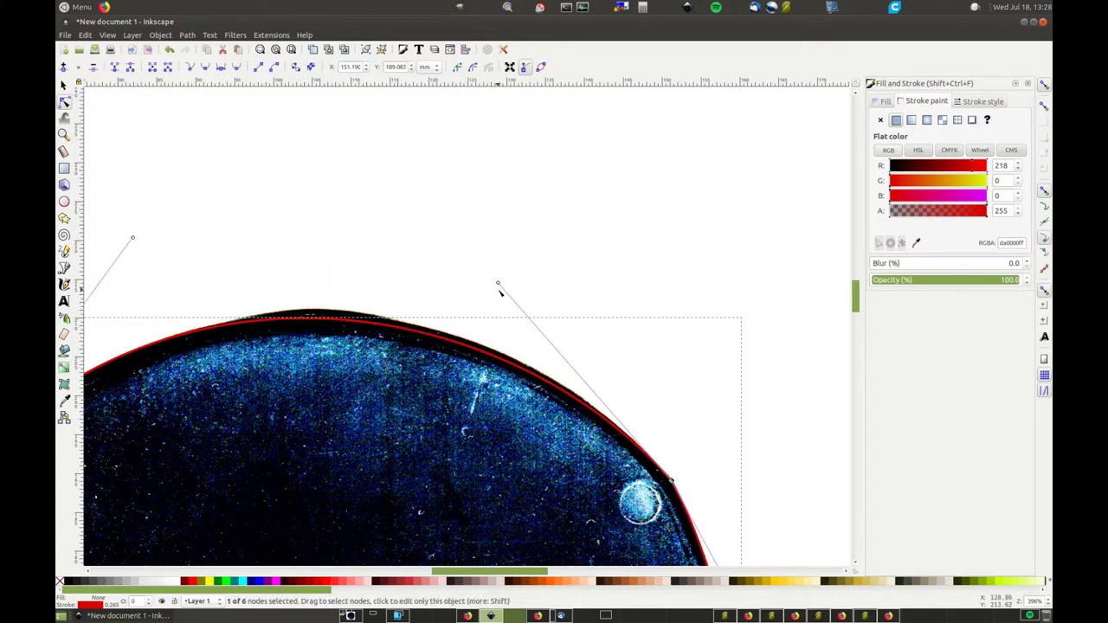
left_click_drag(499, 284, 497, 282)
left_click_drag(496, 279, 495, 269)
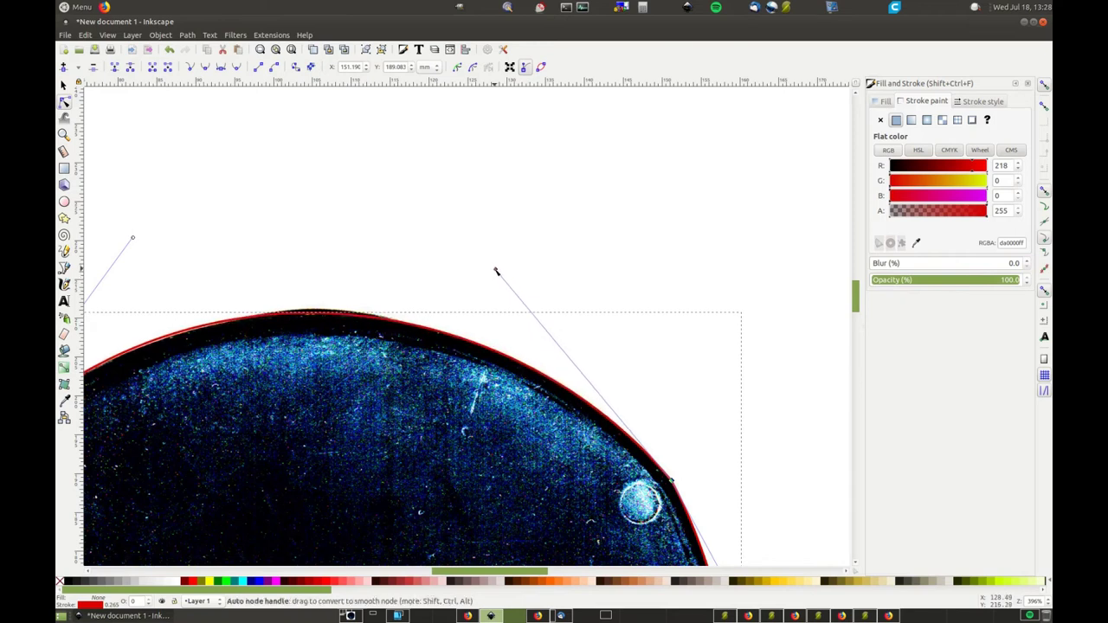
scroll(225, 196, "down", 3)
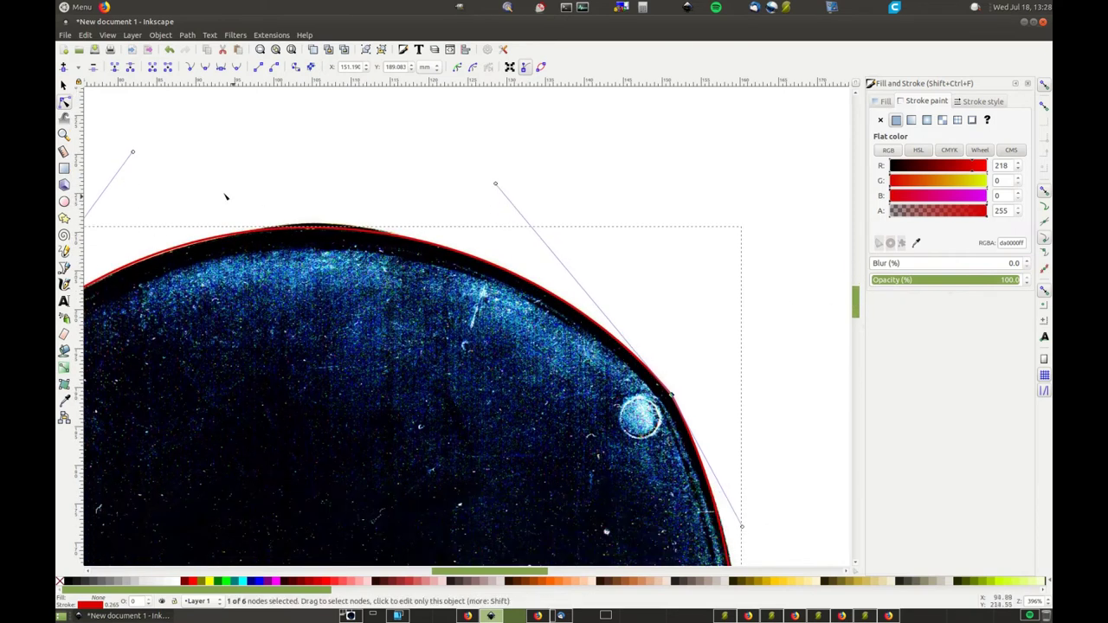
left_click_drag(133, 152, 132, 157)
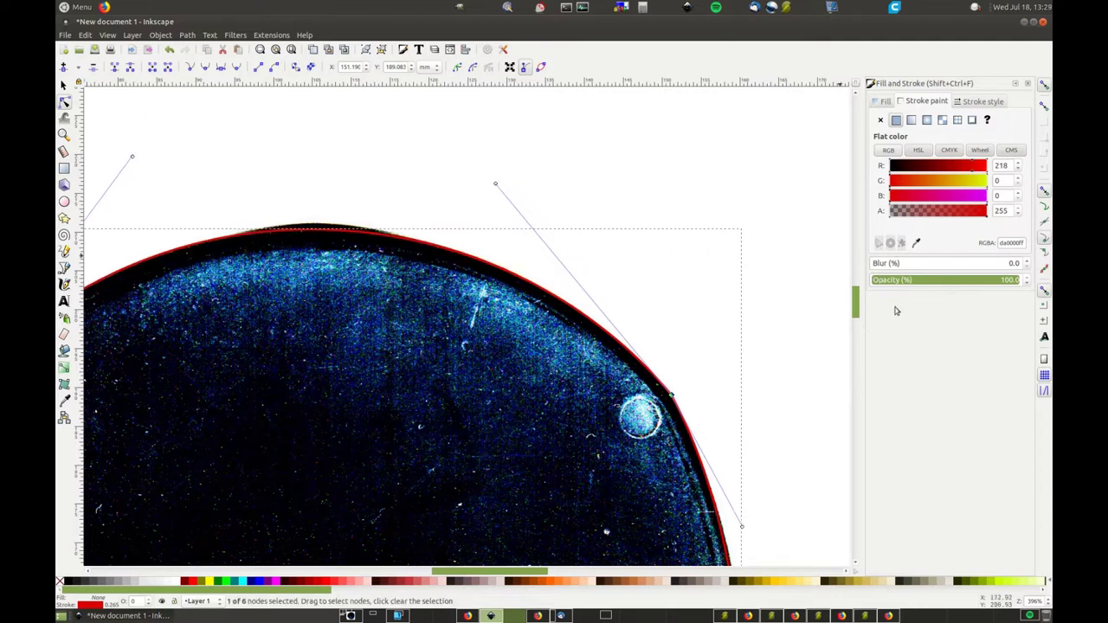
left_click_drag(852, 303, 852, 355)
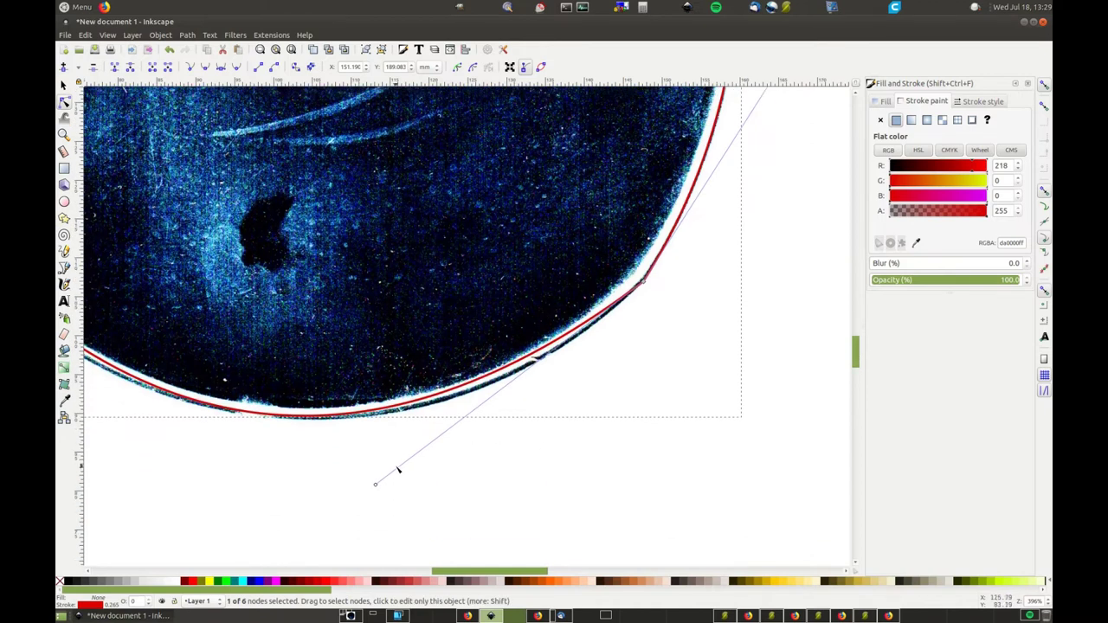
- Bend the bottom and bottom-right curves to hug the disc's lower edge
left_click_drag(376, 487, 442, 477)
left_click_drag(452, 577, 415, 577)
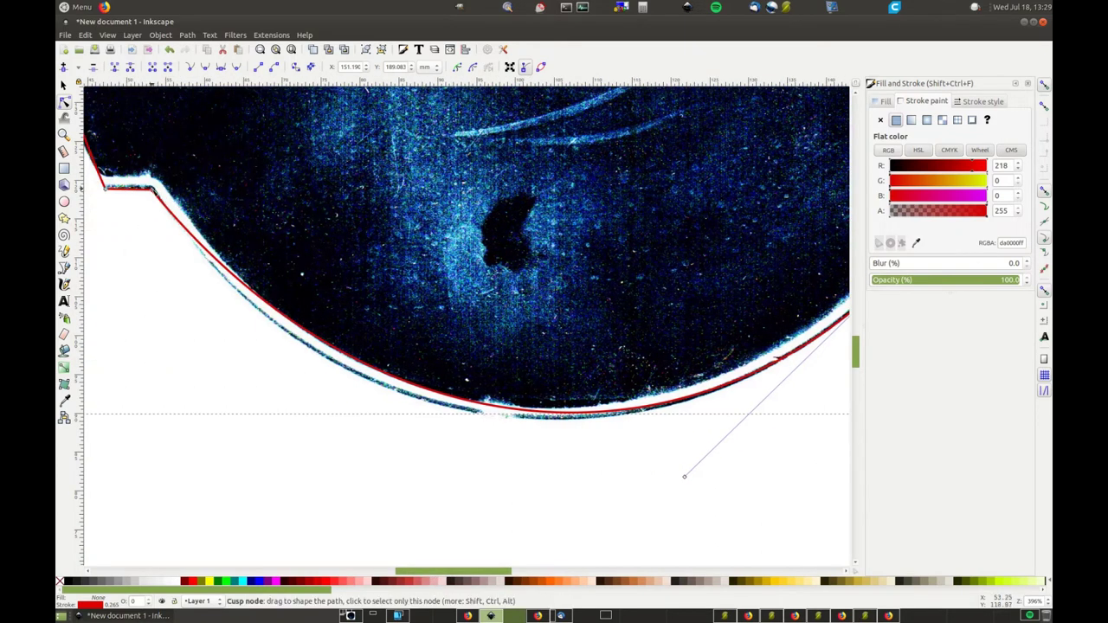
left_click(153, 189)
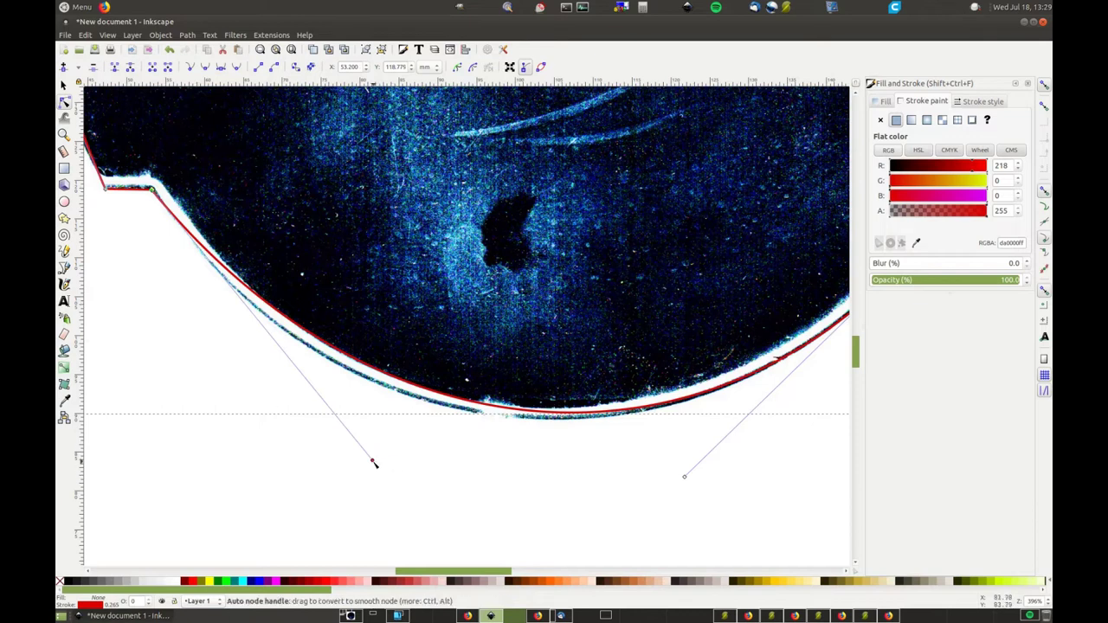
left_click_drag(373, 460, 338, 475)
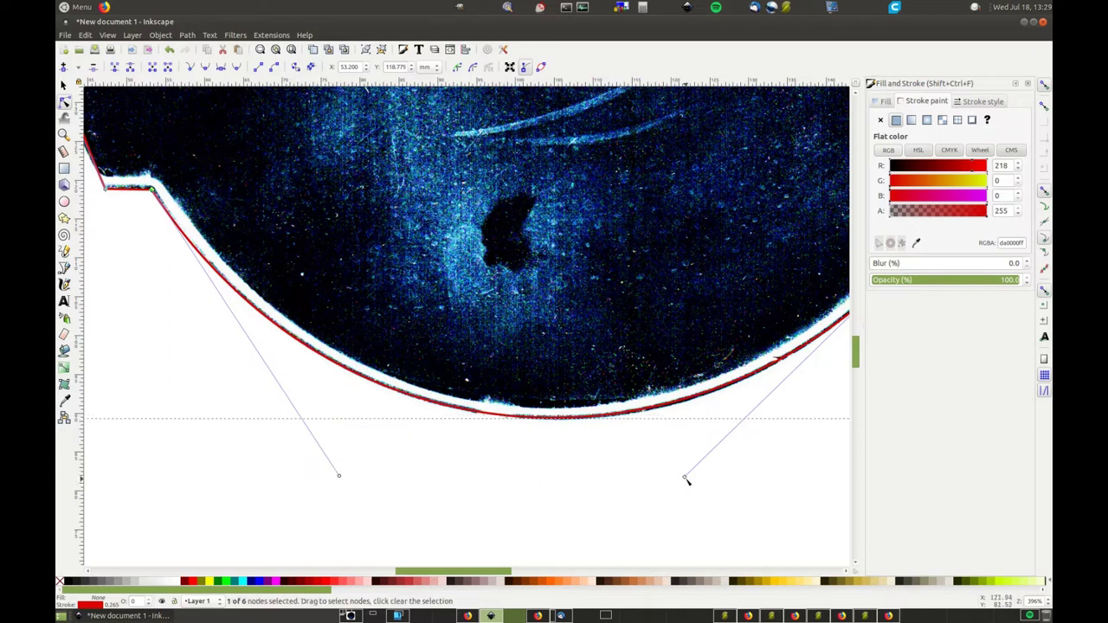
left_click_drag(686, 479, 681, 479)
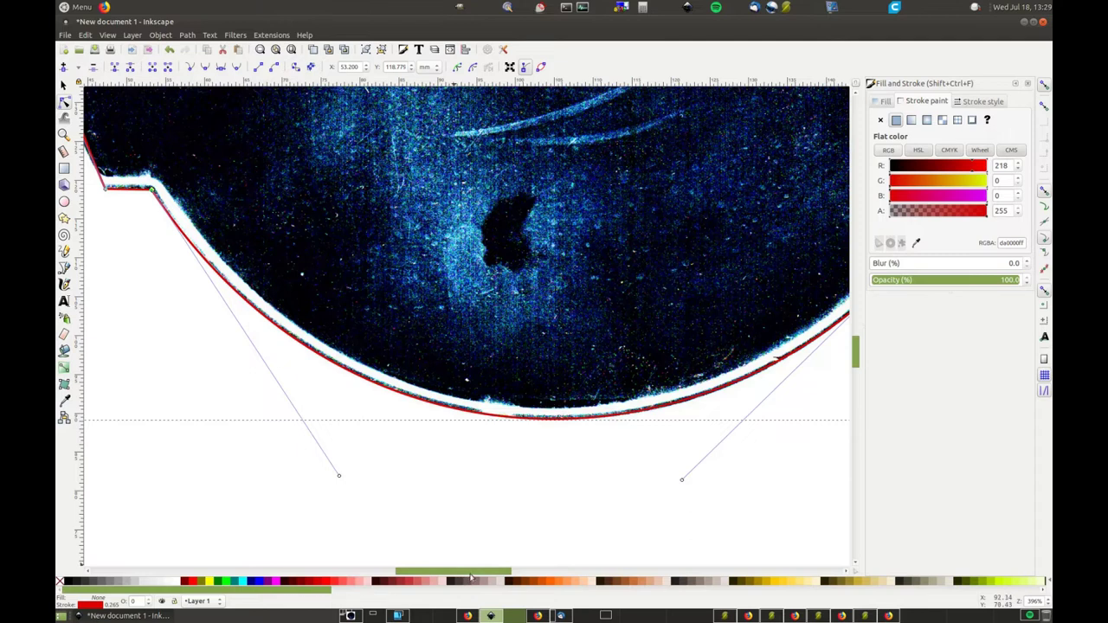
left_click_drag(473, 573, 447, 573)
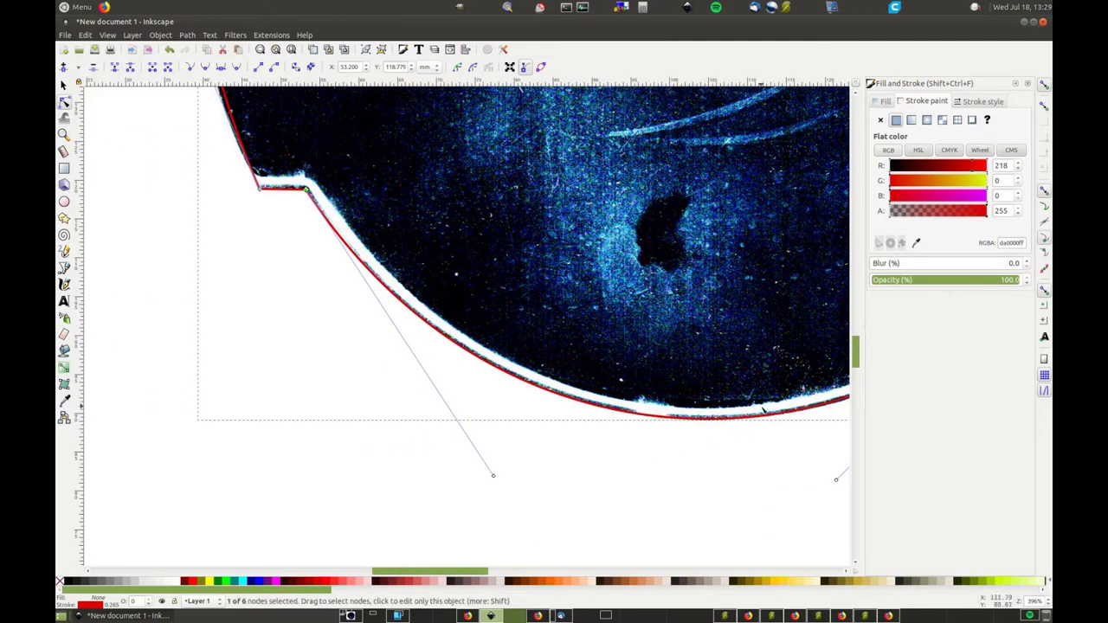
- Adjust the left curve to follow the disc's edge, then zoom out to see the whole outline
scroll(619, 499, "up", 5)
scroll(620, 496, "up", 6)
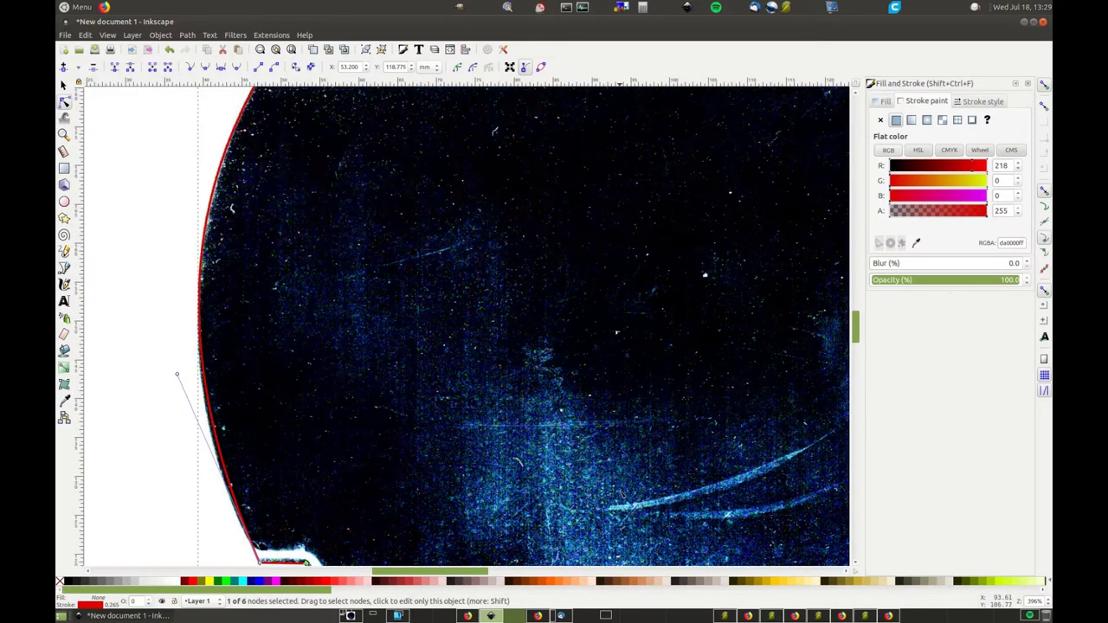
scroll(621, 495, "up", 2)
scroll(622, 493, "down", 3)
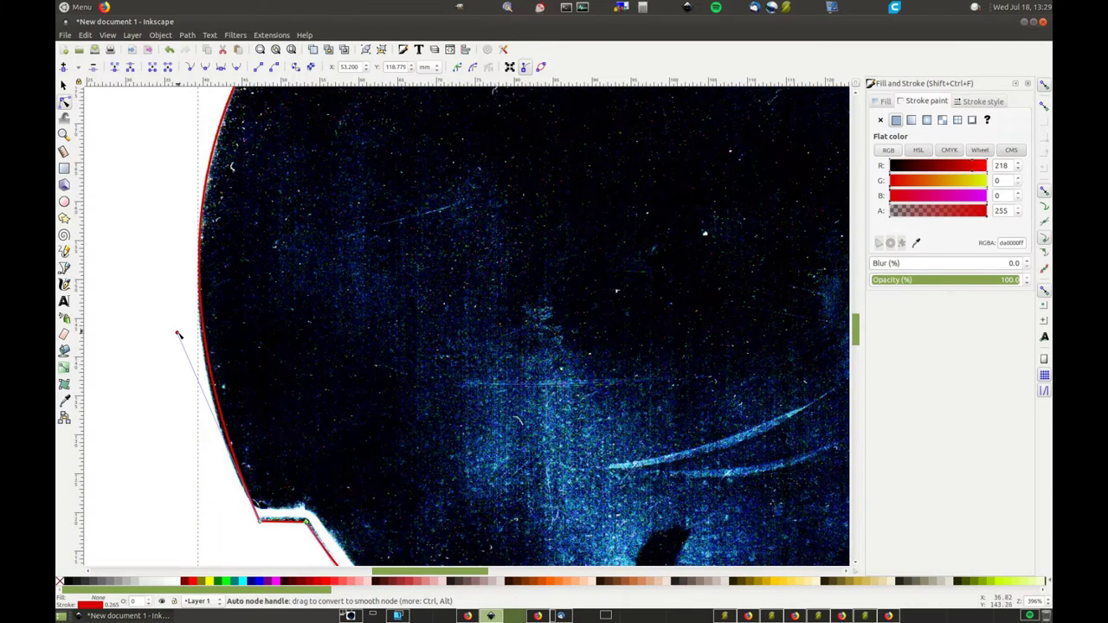
left_click_drag(177, 335, 176, 354)
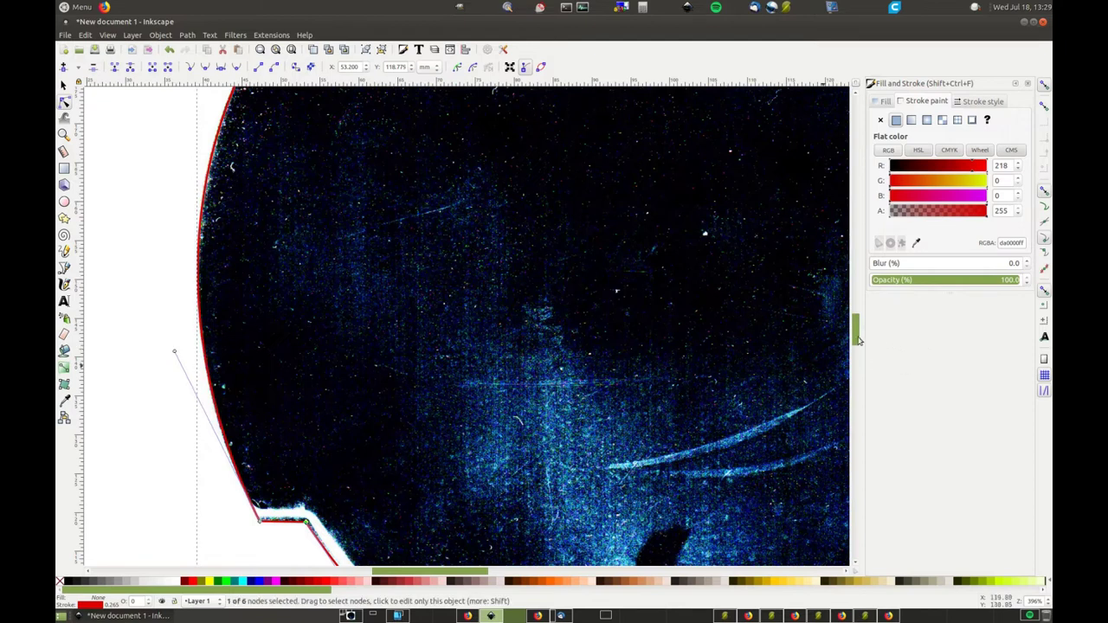
scroll(858, 327, "up", 4)
scroll(858, 328, "up", 7)
left_click_drag(857, 313, 862, 340)
scroll(862, 336, "down", 1)
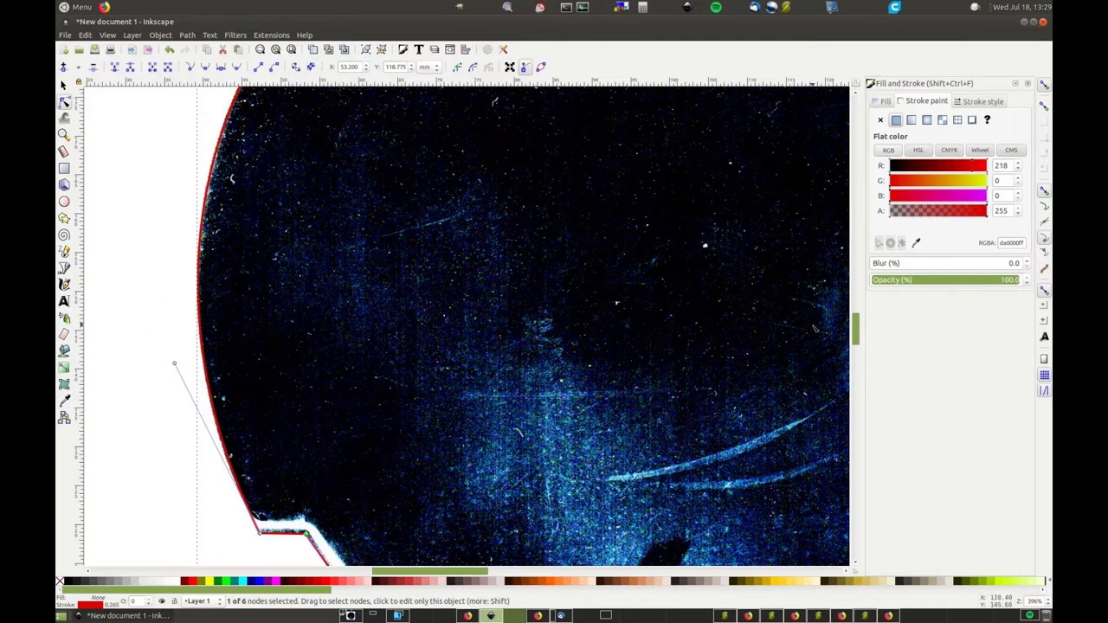
key("minus")
key("minus")
key("minus")
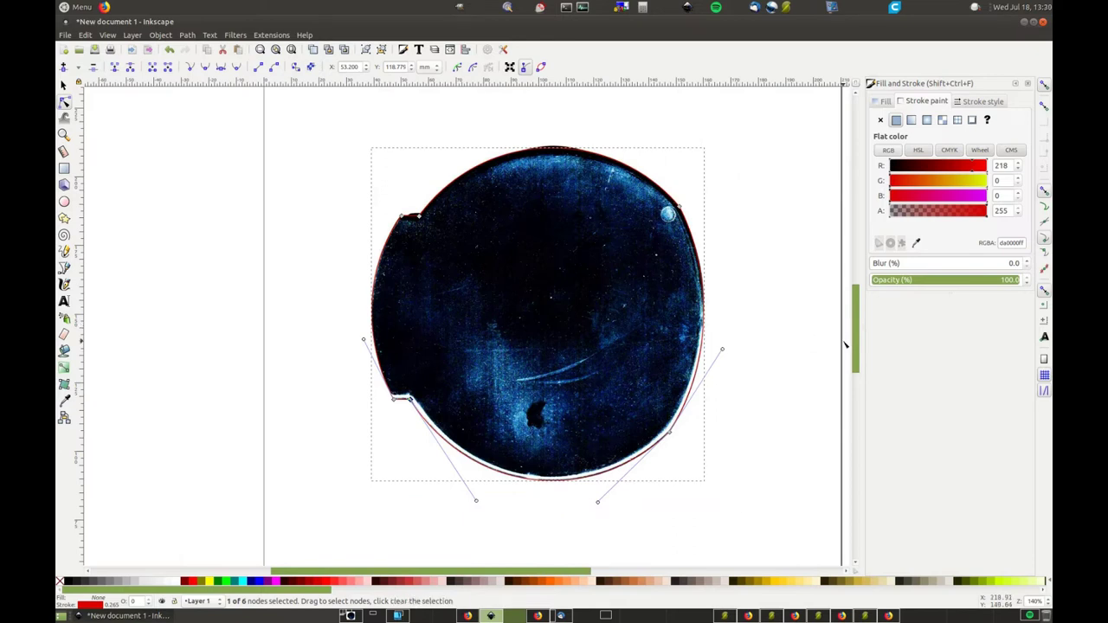
- Save the traced outline as drawing-1.dxf in Desktop Cutting Plotter (DXF R14) format, then return to VariCAD
left_click(65, 35)
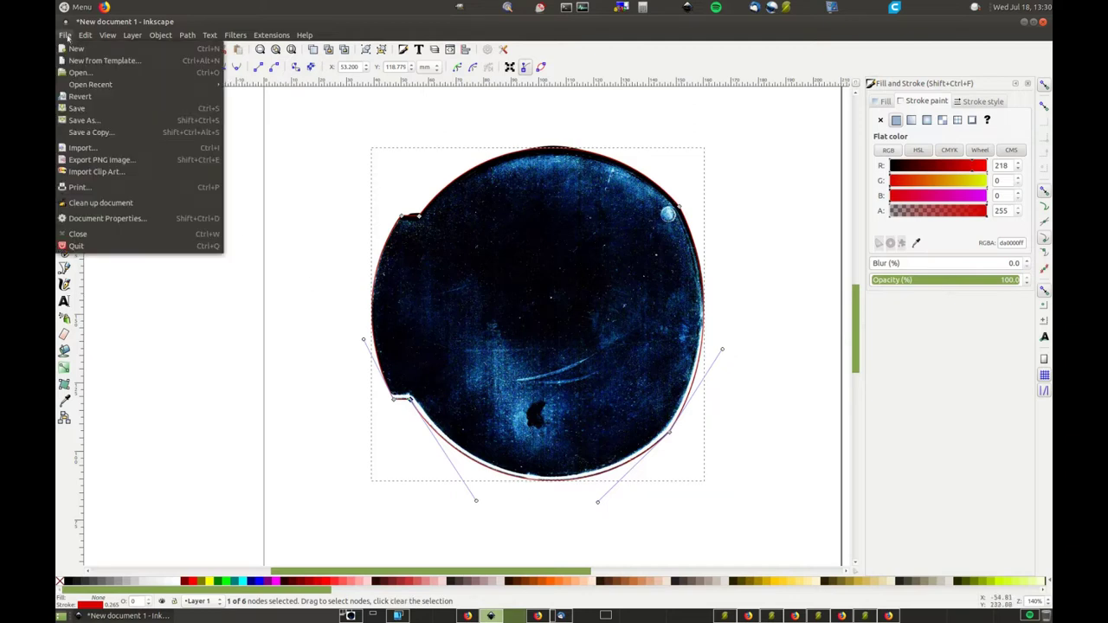
left_click(87, 121)
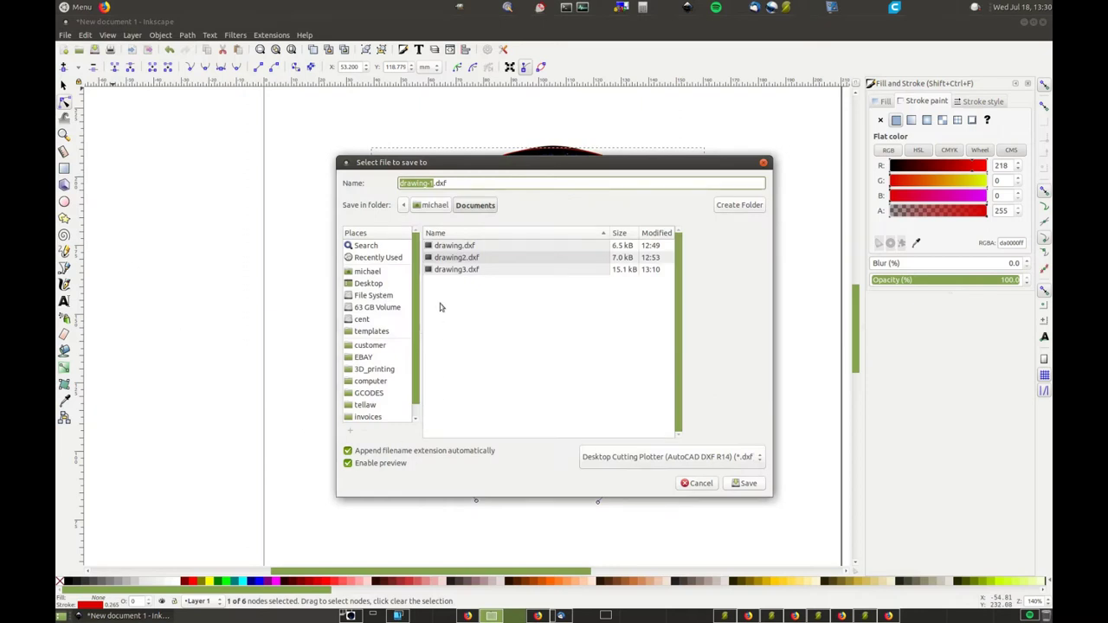
left_click(755, 487)
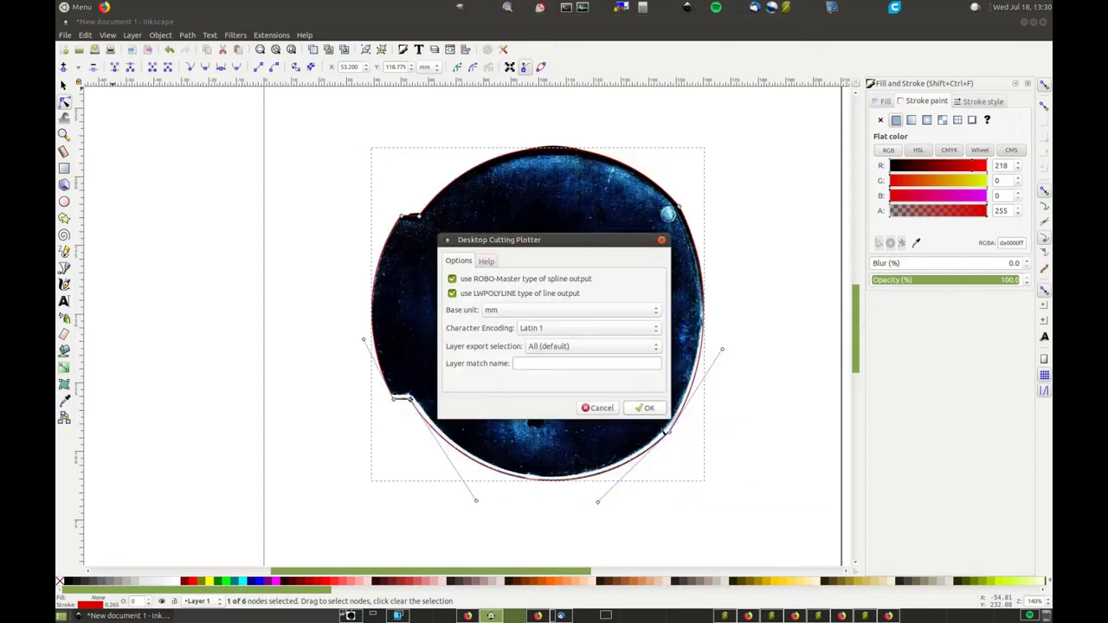
left_click(644, 408)
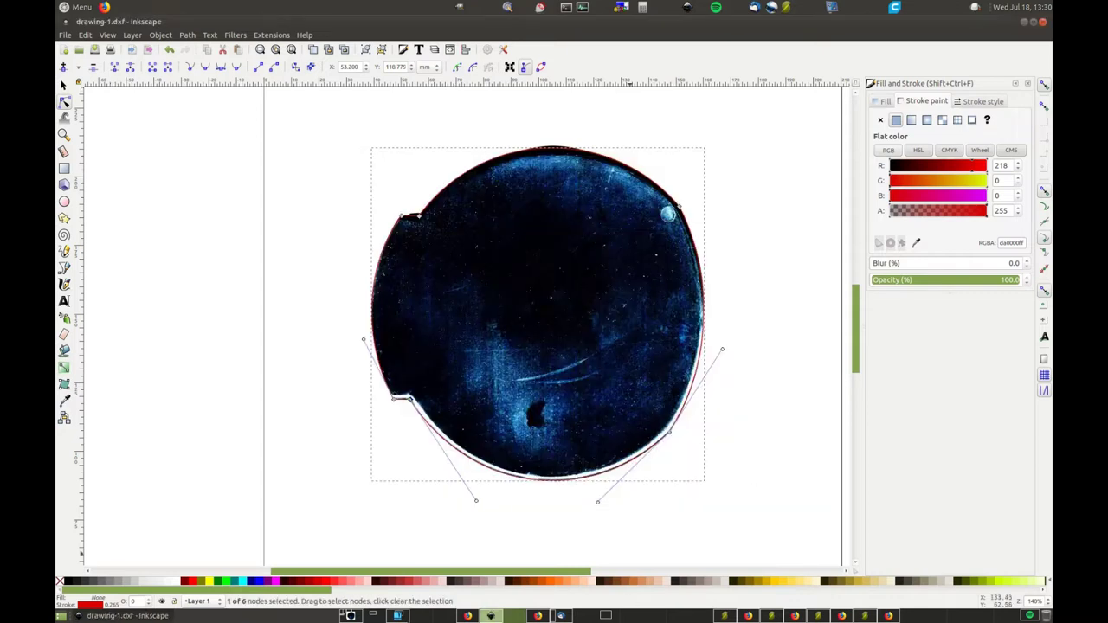
left_click(398, 615)
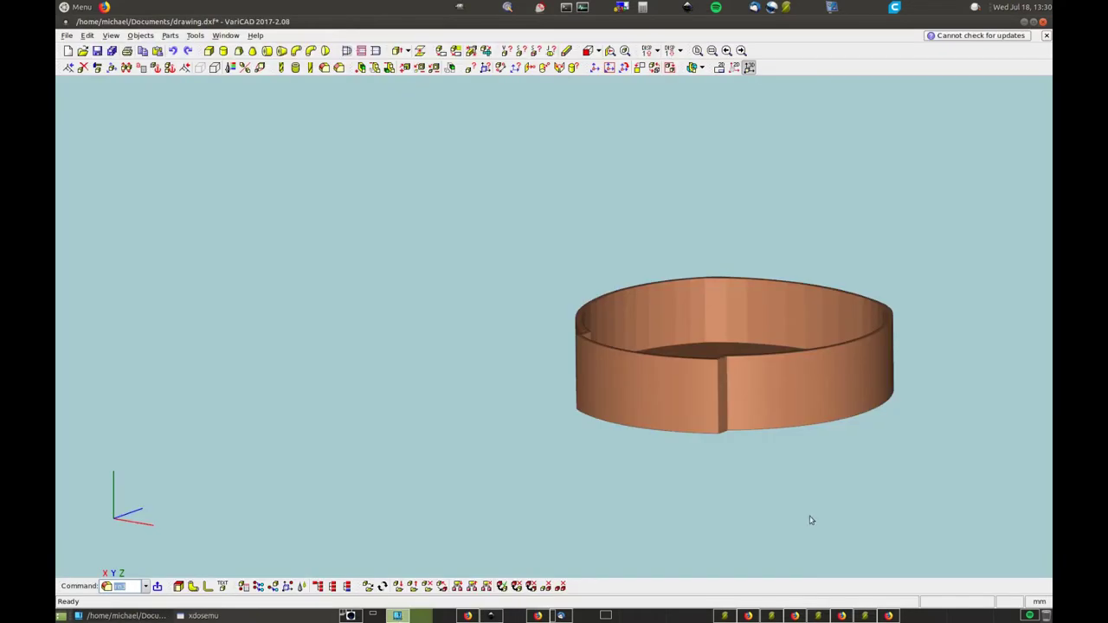
middle_click_drag(810, 520, 841, 587)
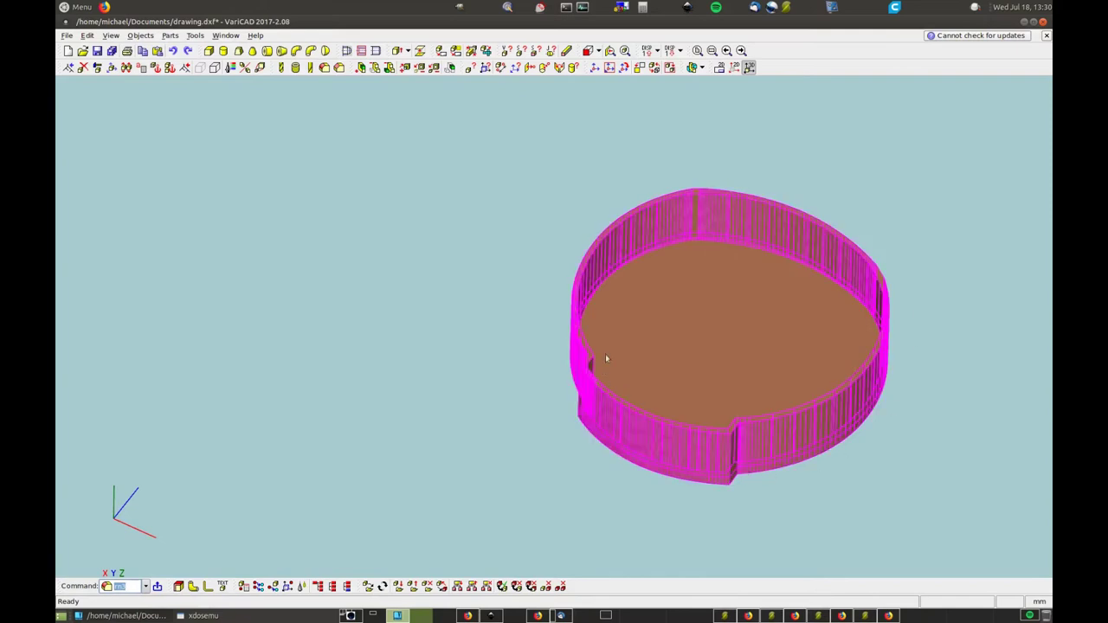
middle_click_drag(900, 506, 847, 386)
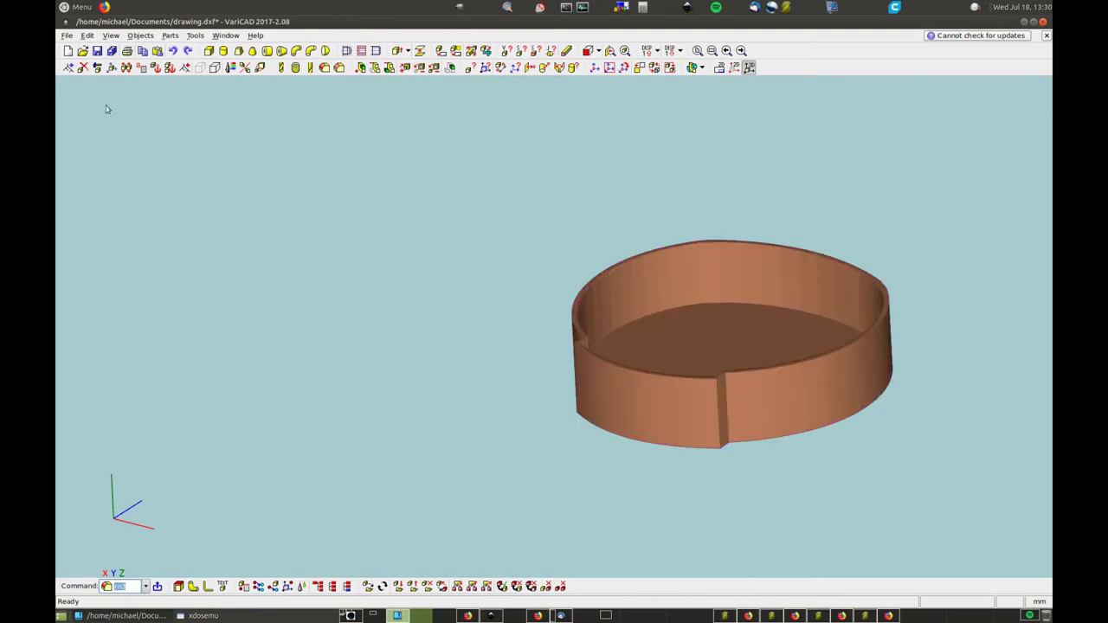
left_click(325, 68)
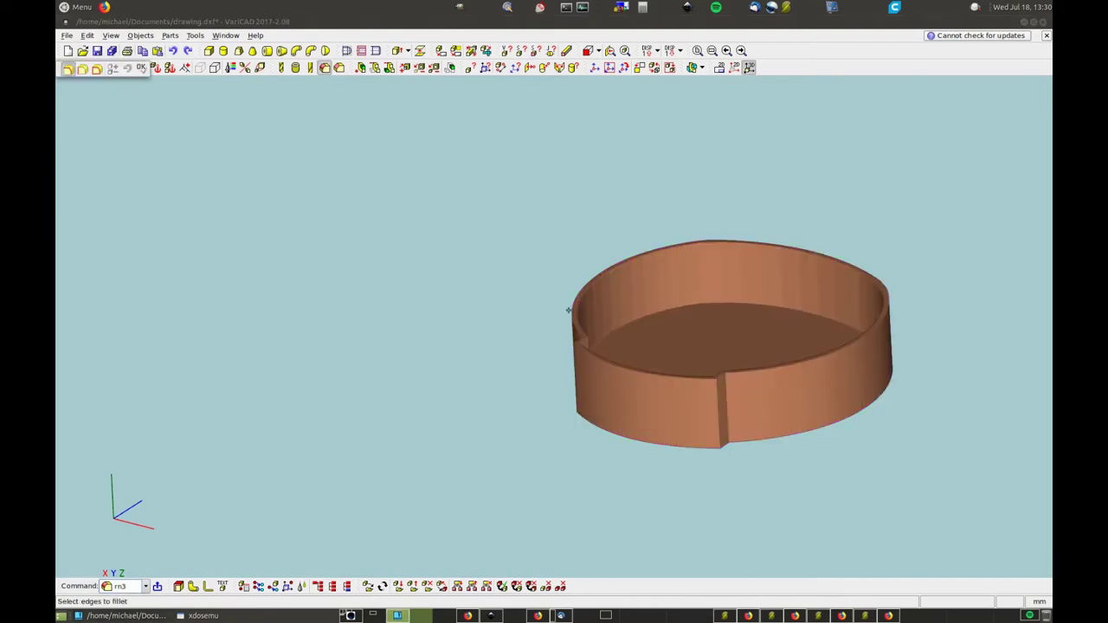
left_click(641, 317)
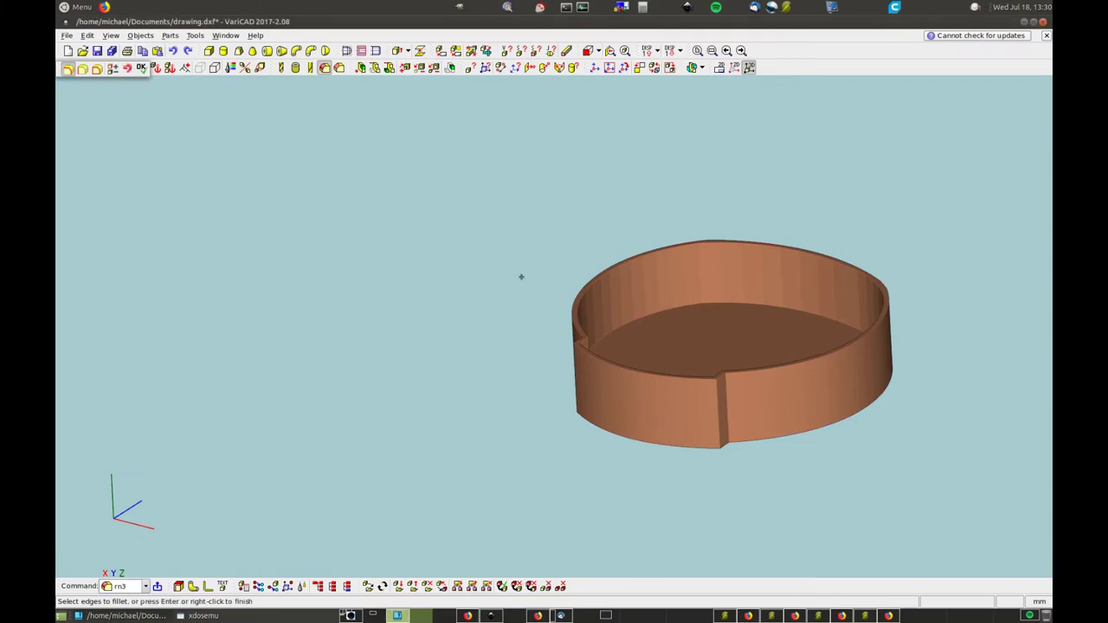
right_click(447, 229)
left_click(488, 249)
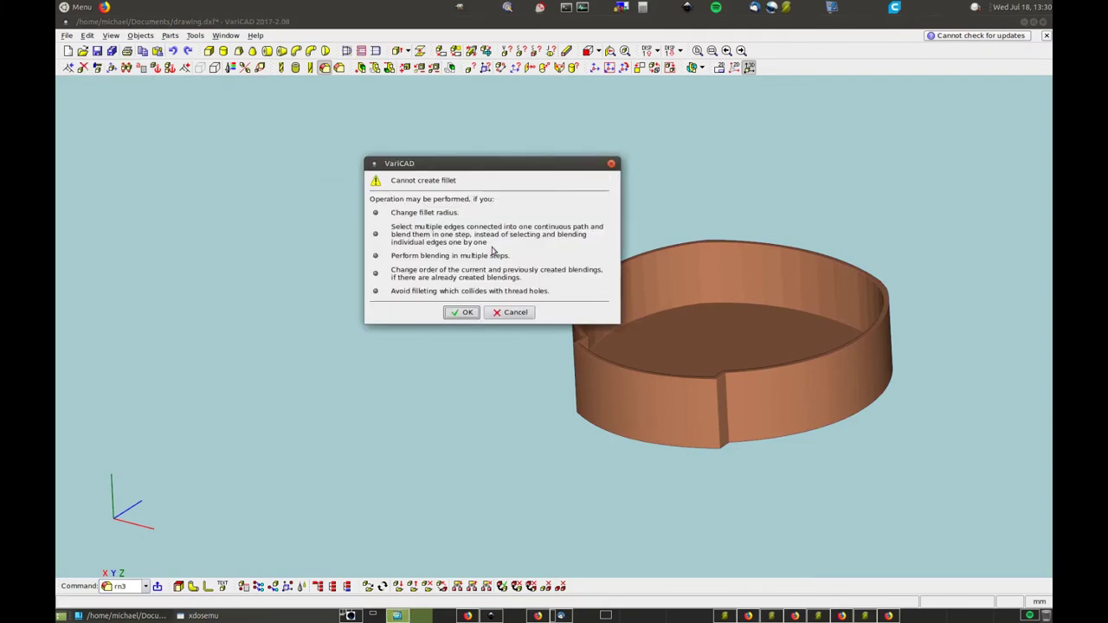
left_click(463, 313)
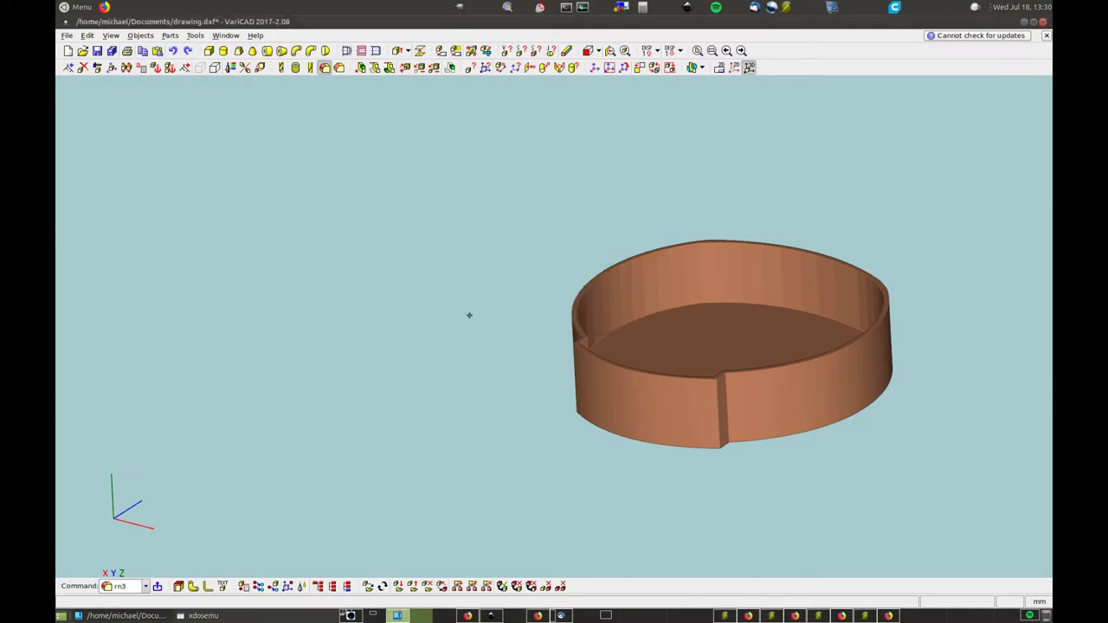
middle_click_drag(856, 474, 848, 244)
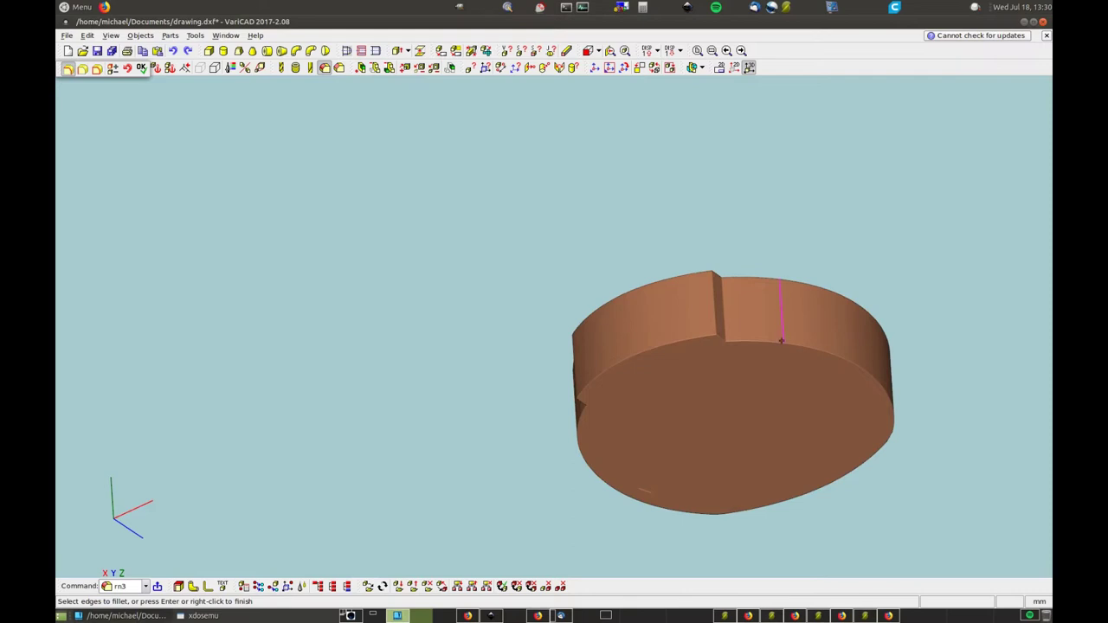
scroll(781, 340, "up", 5)
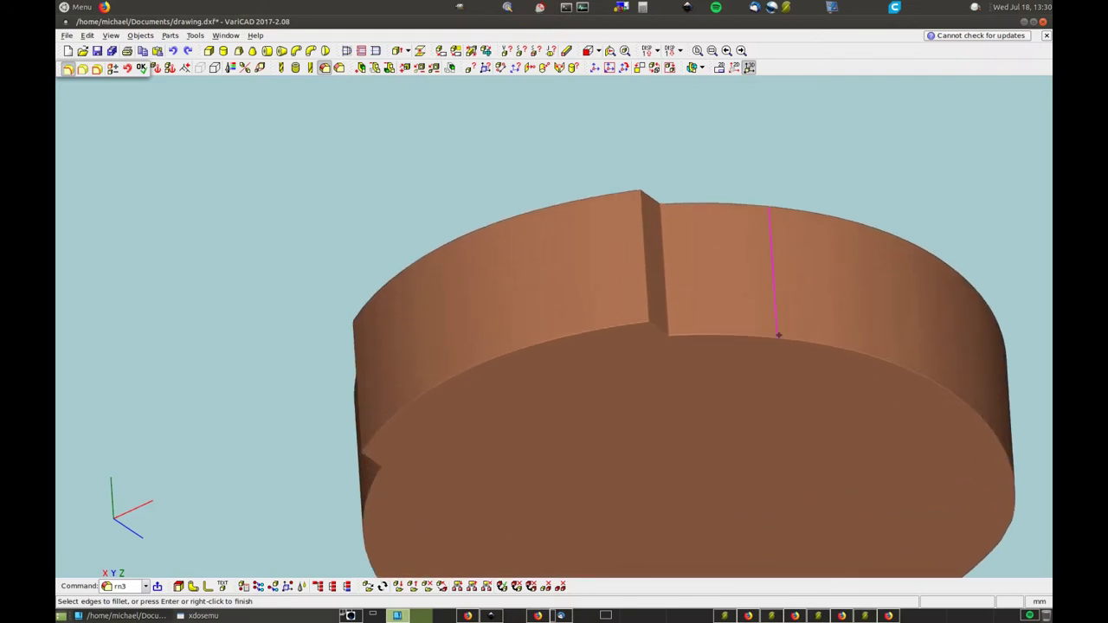
right_click(794, 270)
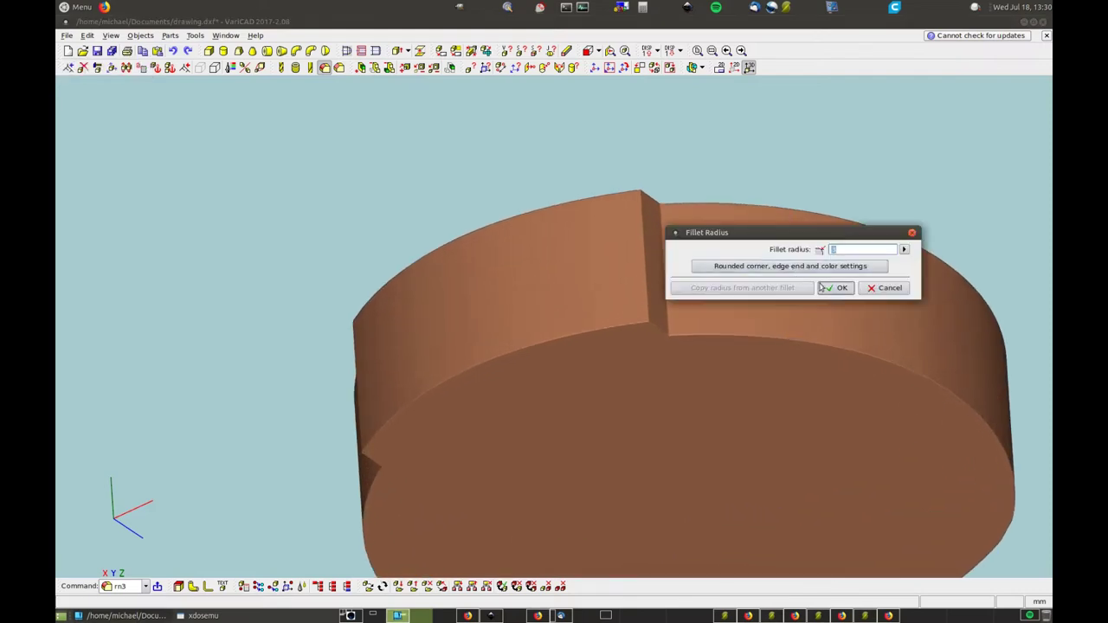
left_click(829, 288)
left_click(799, 350)
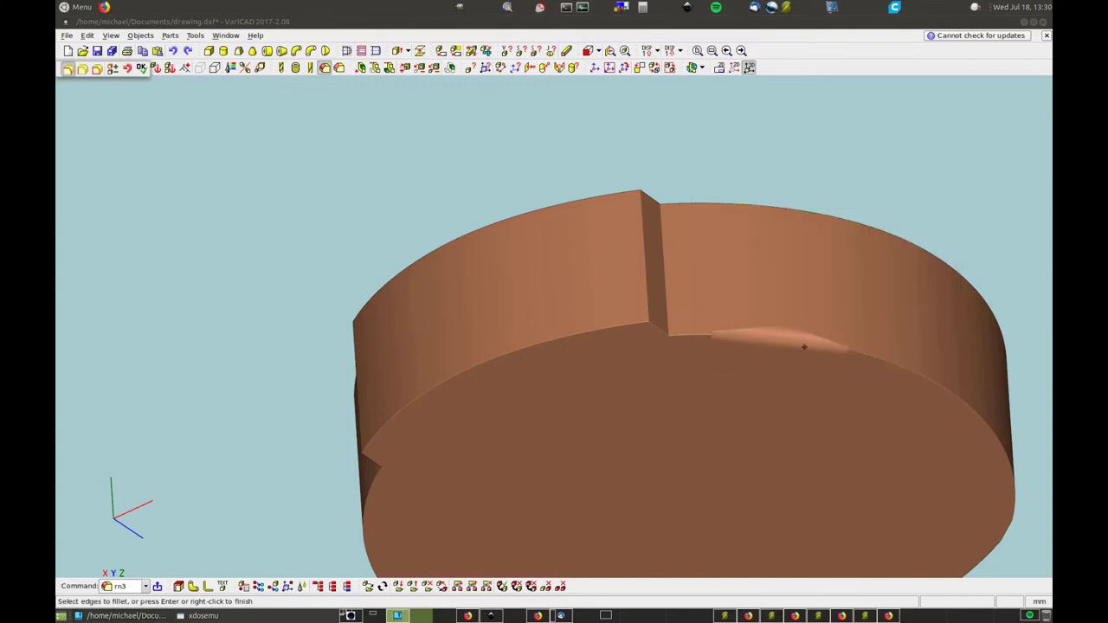
left_click(666, 279)
right_click(664, 281)
left_click(717, 299)
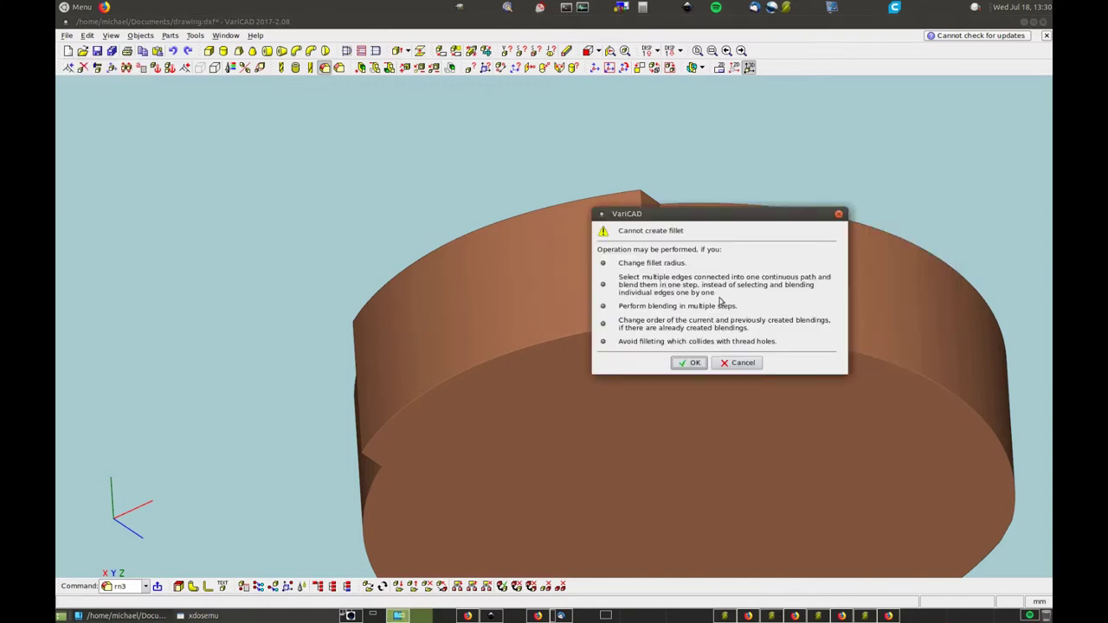
left_click(739, 363)
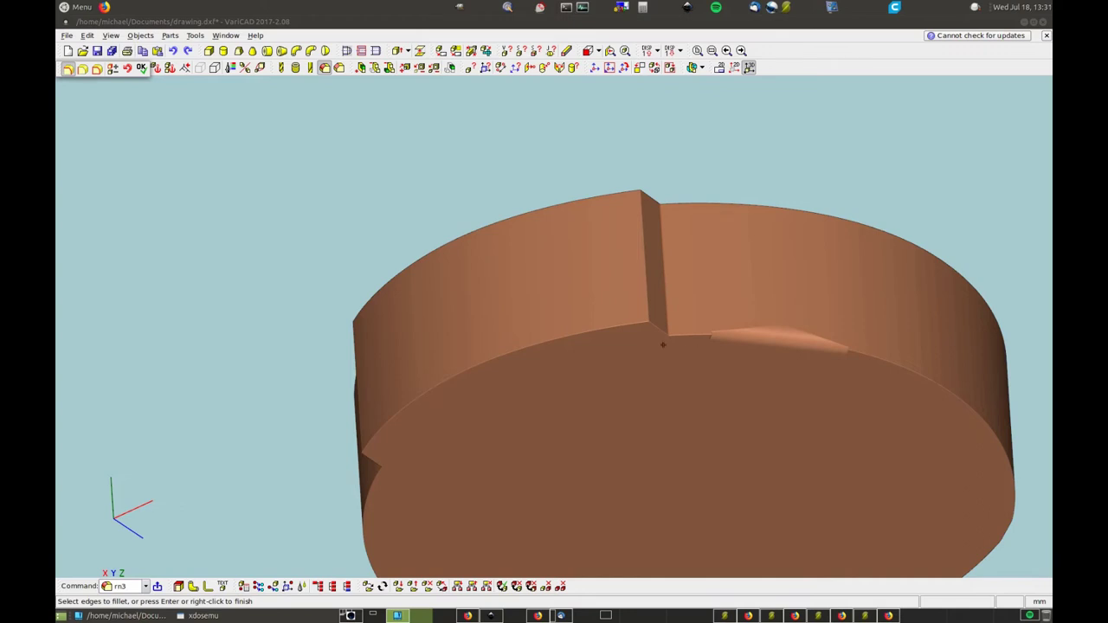
middle_click_drag(929, 351, 543, 380)
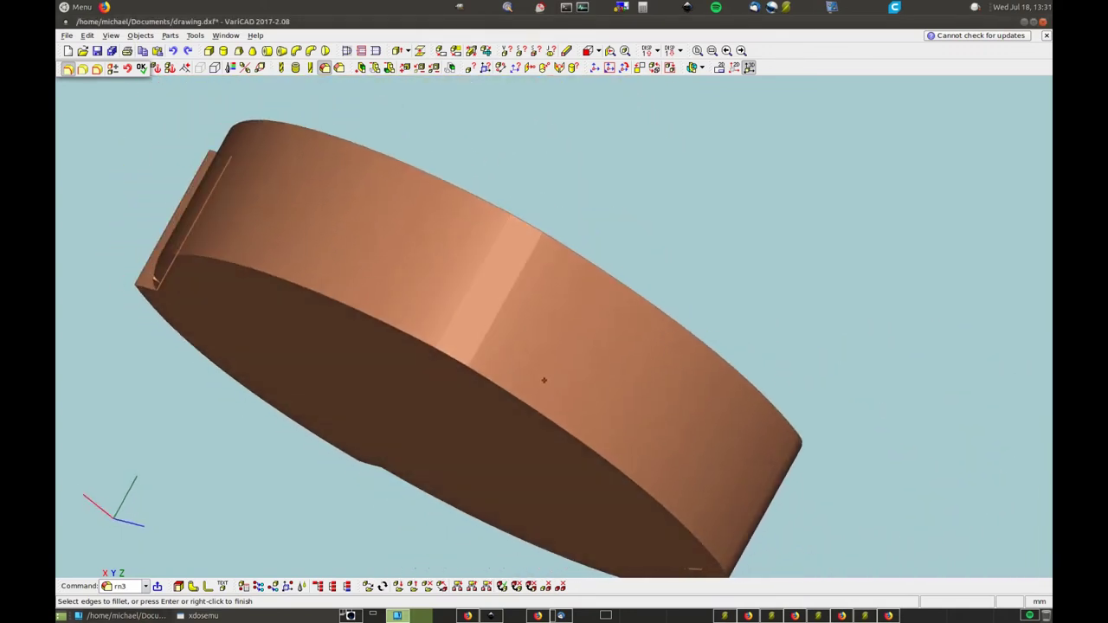
- End the fillet command and switch to the 2D drawing area showing the ring's double-arc outline
right_click(118, 130)
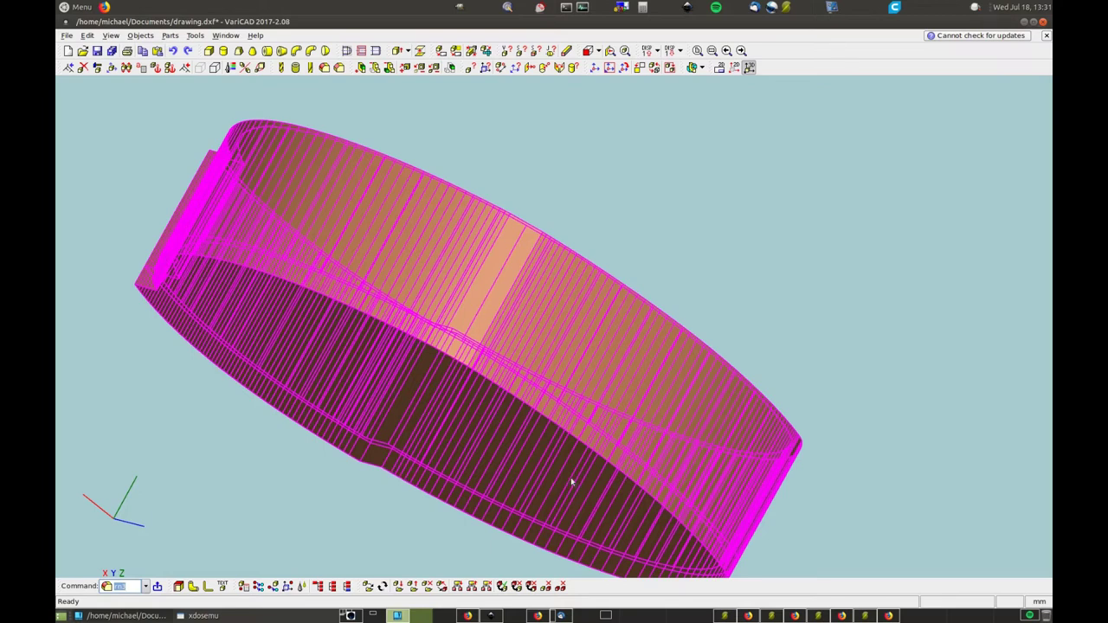
scroll(952, 372, "down", 4)
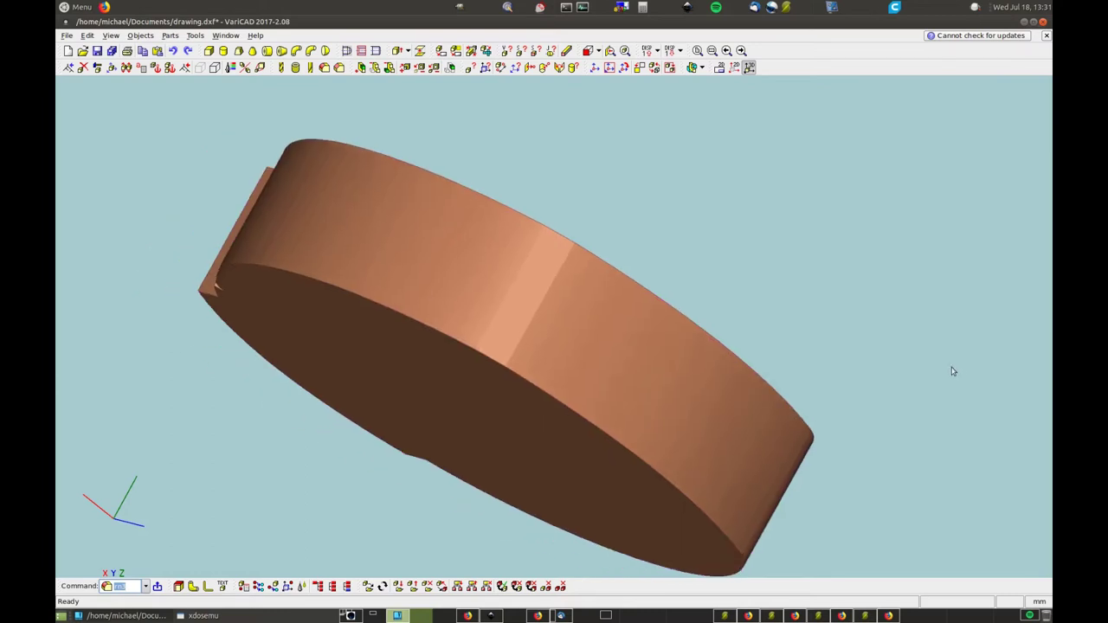
left_click(719, 67)
- Window-select the left circle outline and delete it
scroll(519, 380, "down", 5)
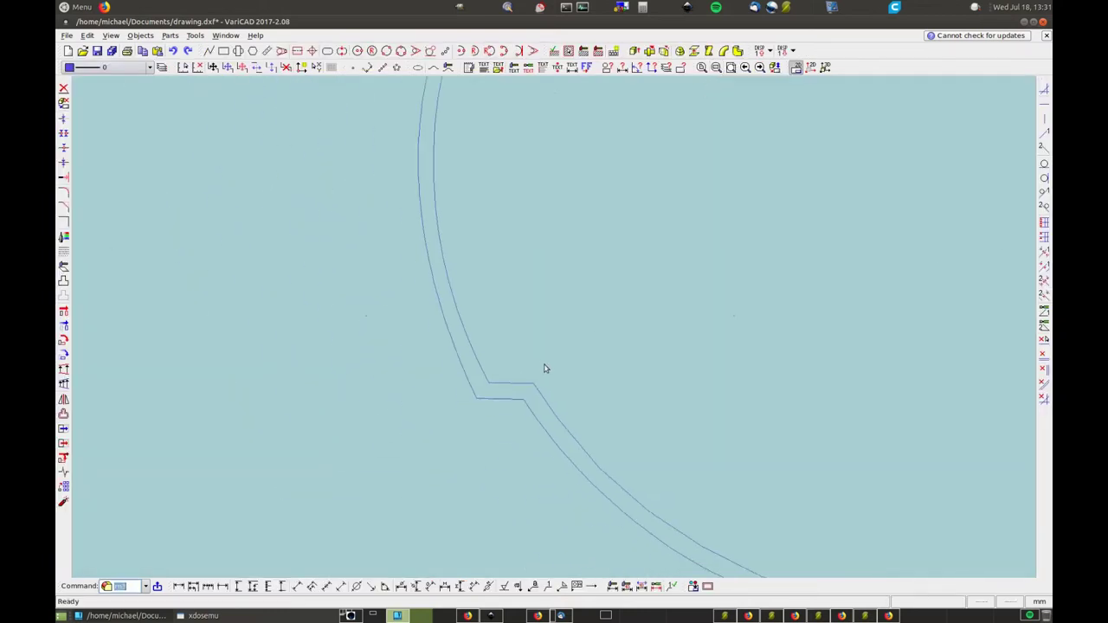
scroll(500, 383, "down", 3)
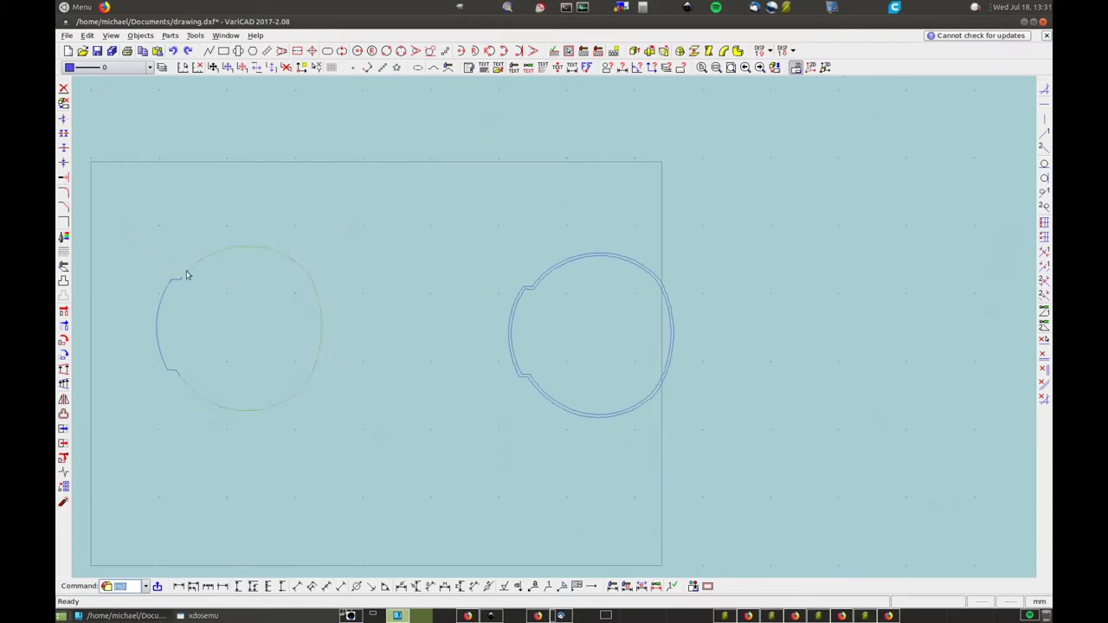
left_click_drag(138, 223, 426, 497)
key("Delete")
- Insert the exported DXF outline into the drawing, accepting the millimetre unit substitution
left_click(66, 36)
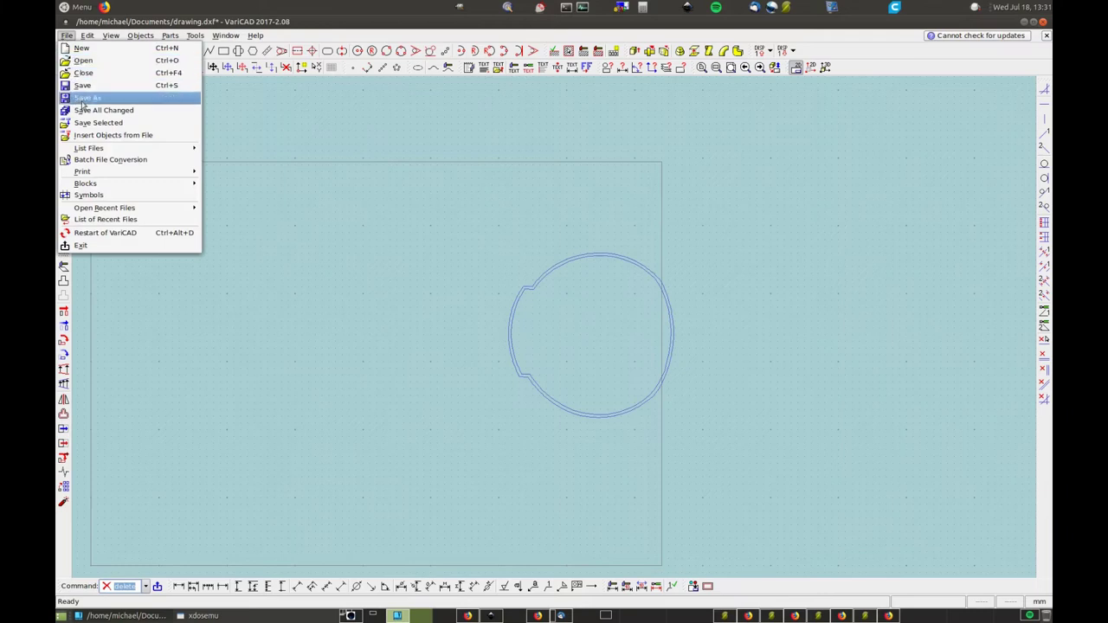
left_click(90, 136)
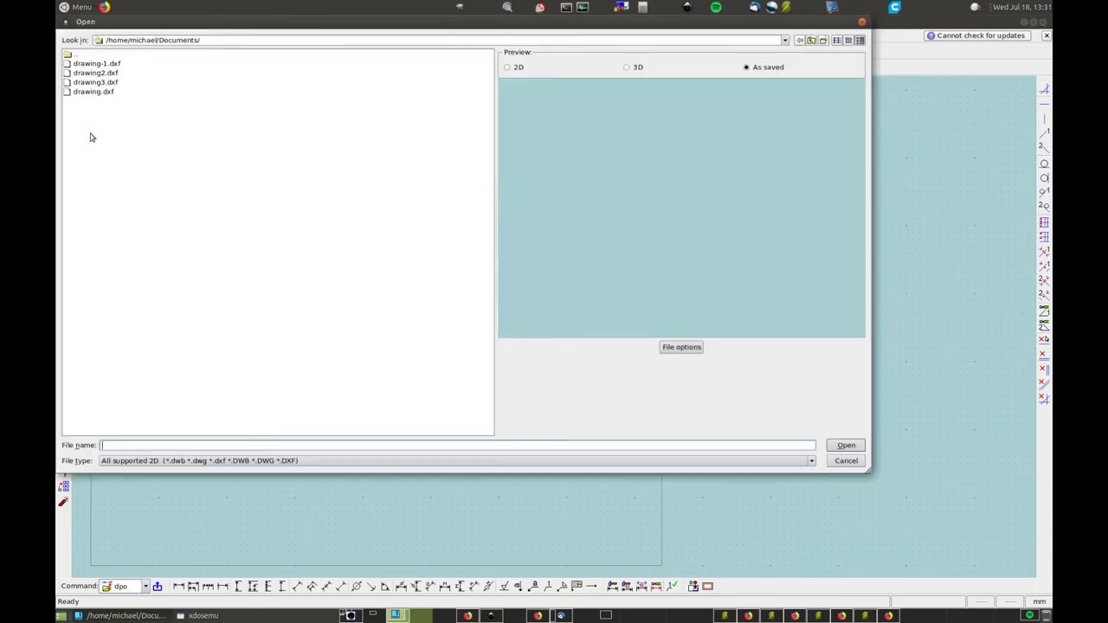
double_click(97, 64)
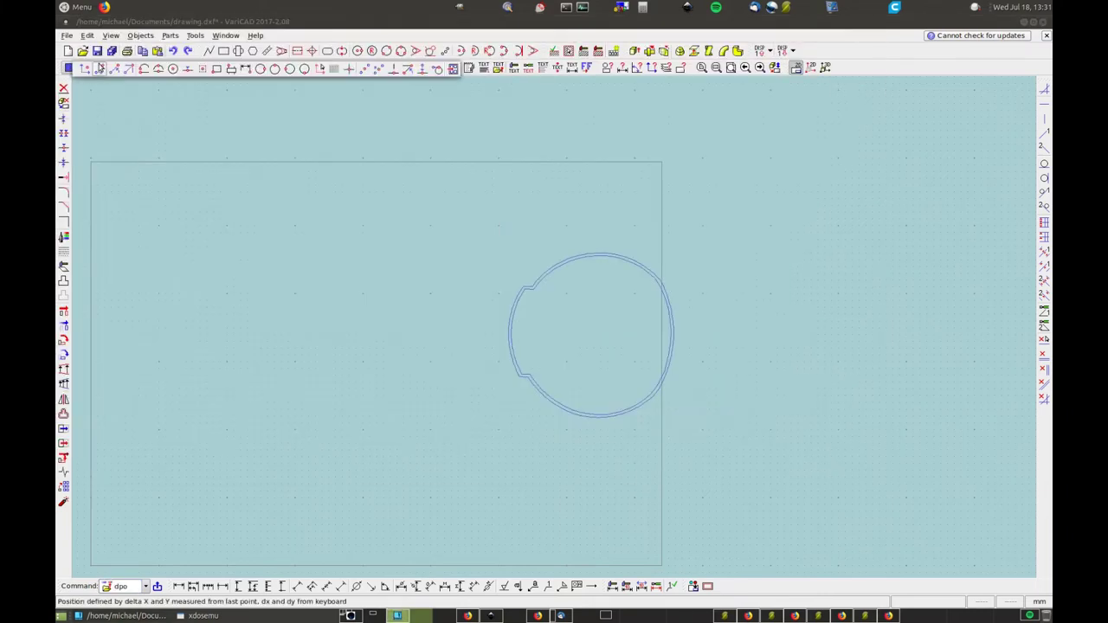
left_click(103, 436)
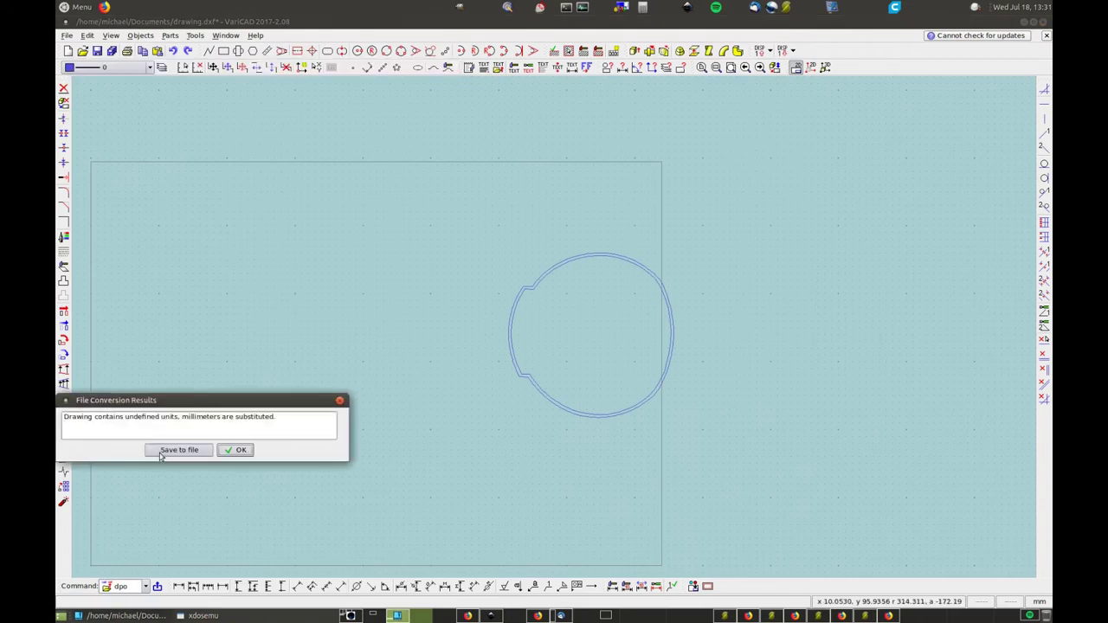
left_click(239, 450)
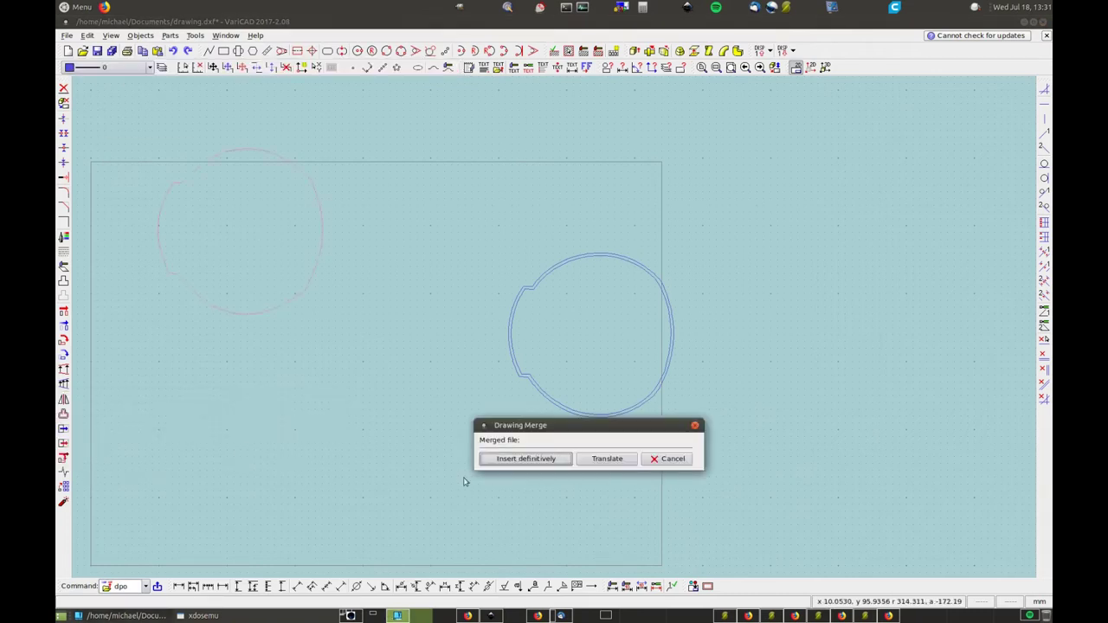
left_click(509, 460)
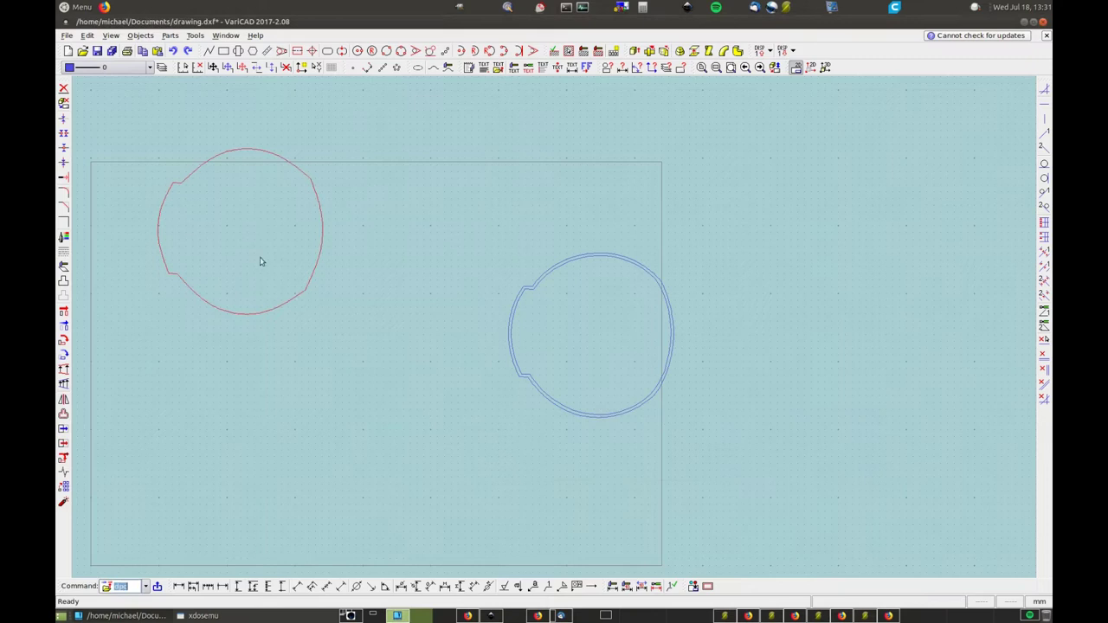
- Switch to Inkscape's trace of the disc
scroll(200, 153, "down", 1)
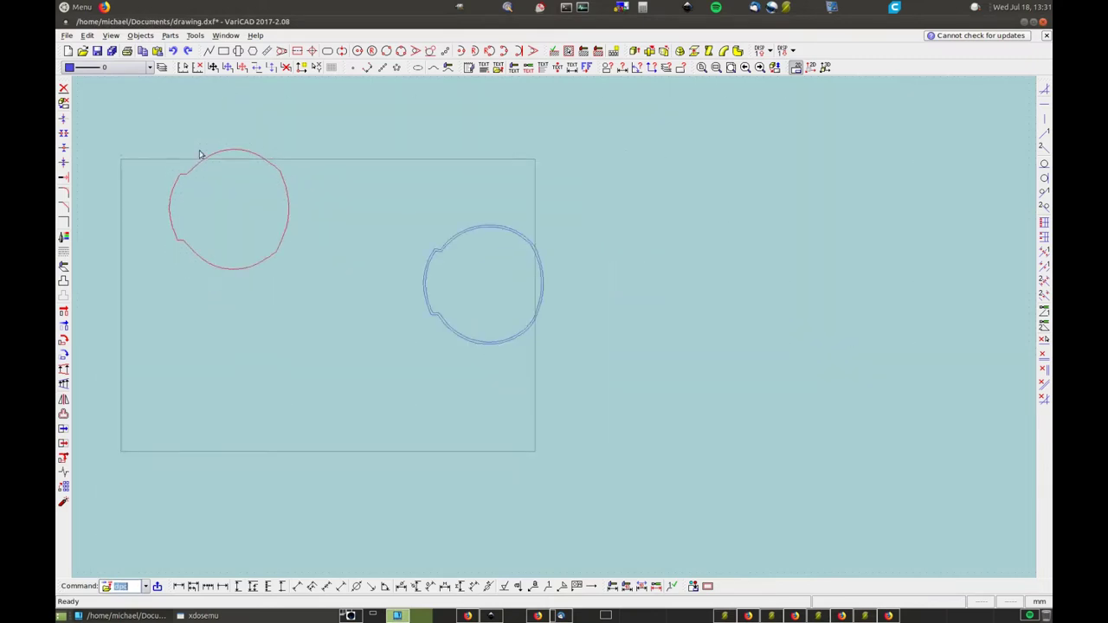
scroll(194, 156, "up", 2)
scroll(194, 157, "up", 2)
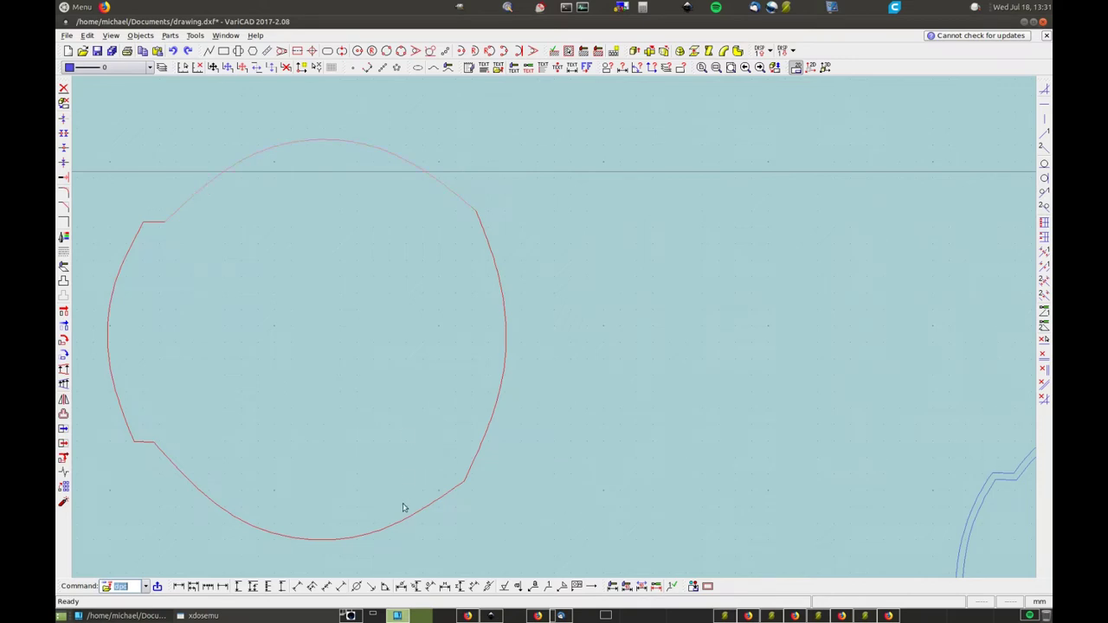
left_click(491, 615)
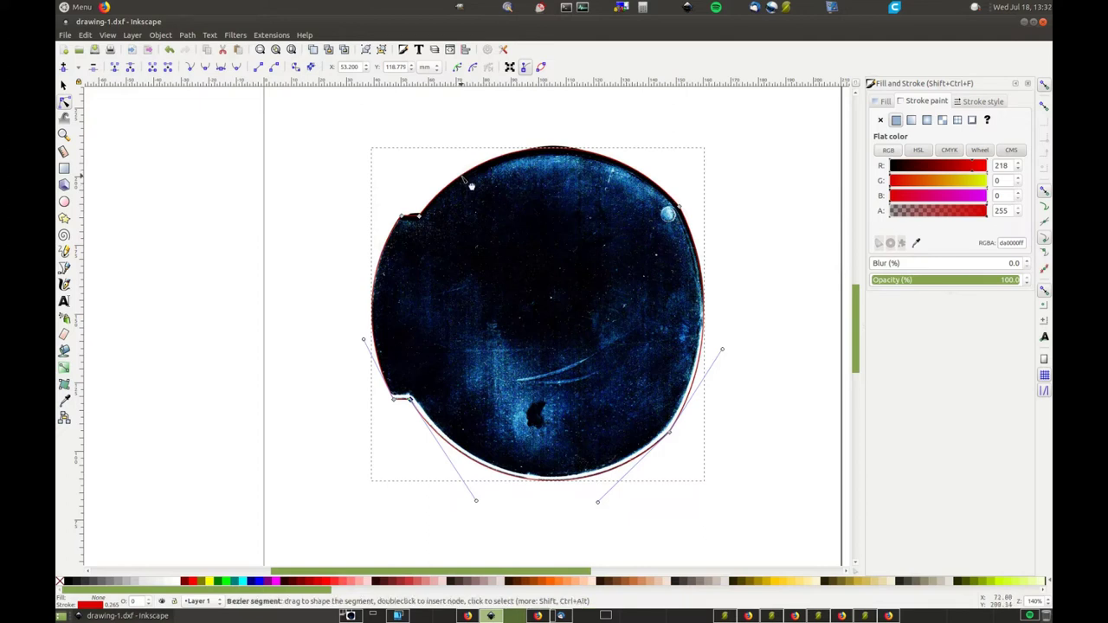
- Select the top curve of the traced outline in Inkscape, then go back to VariCAD
left_click(471, 186)
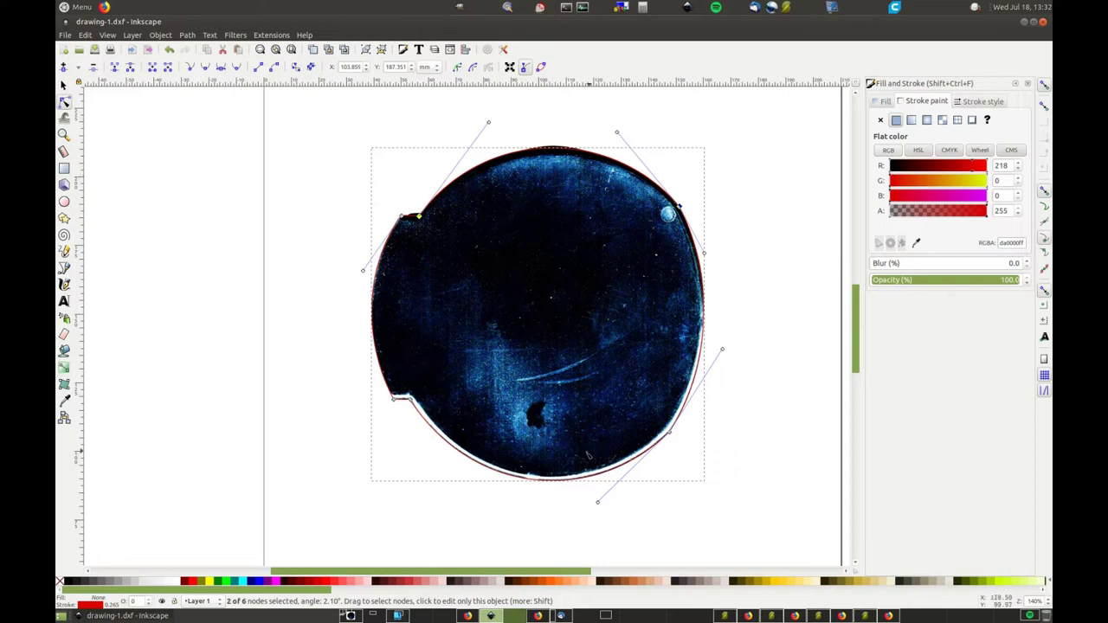
left_click(399, 616)
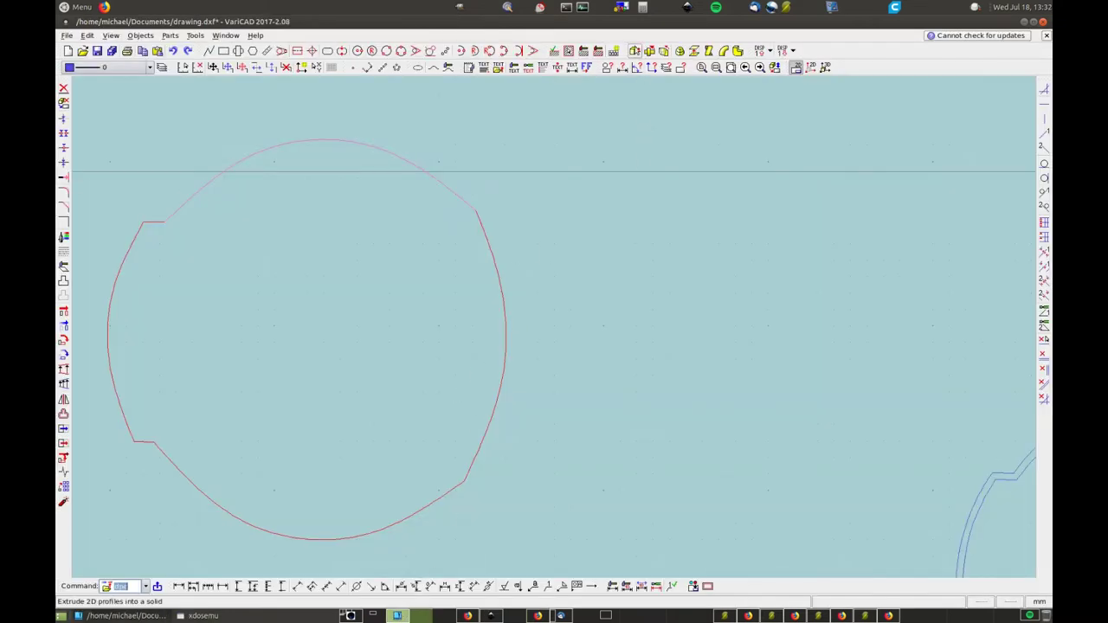
- Extrude the window-selected disc outline 25 mm high, inserting at the notch corner with its X axis
left_click(635, 50)
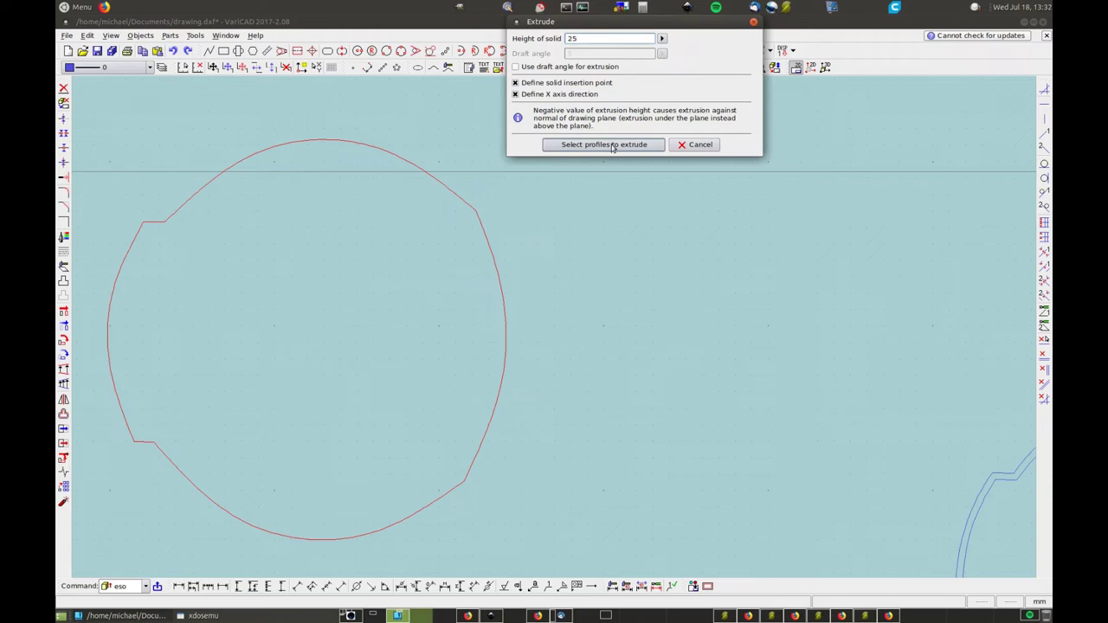
left_click(612, 144)
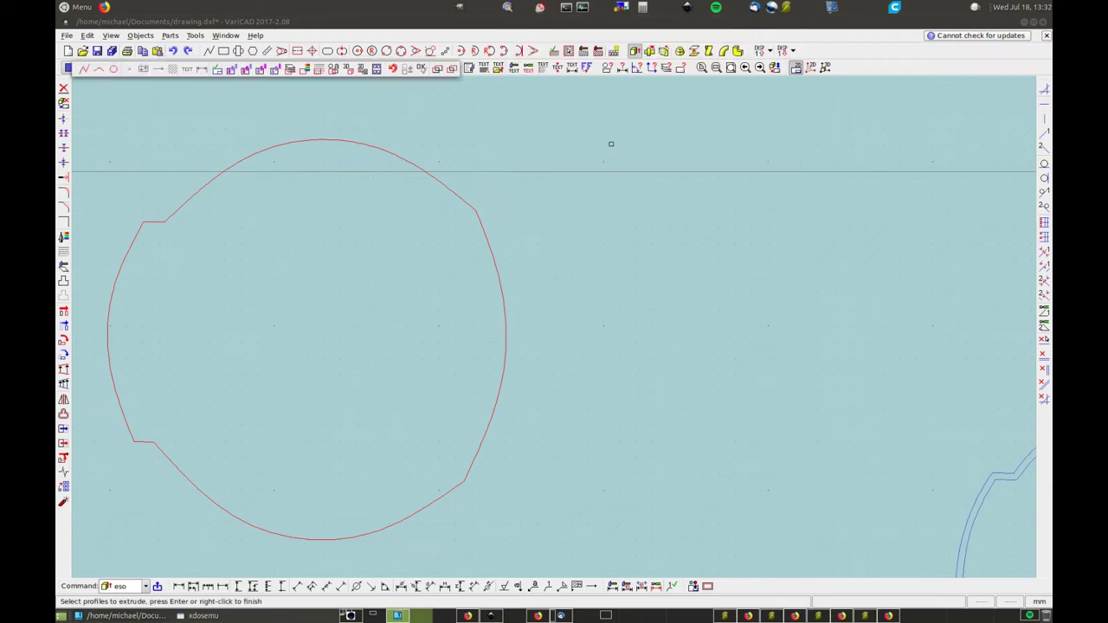
left_click(80, 113)
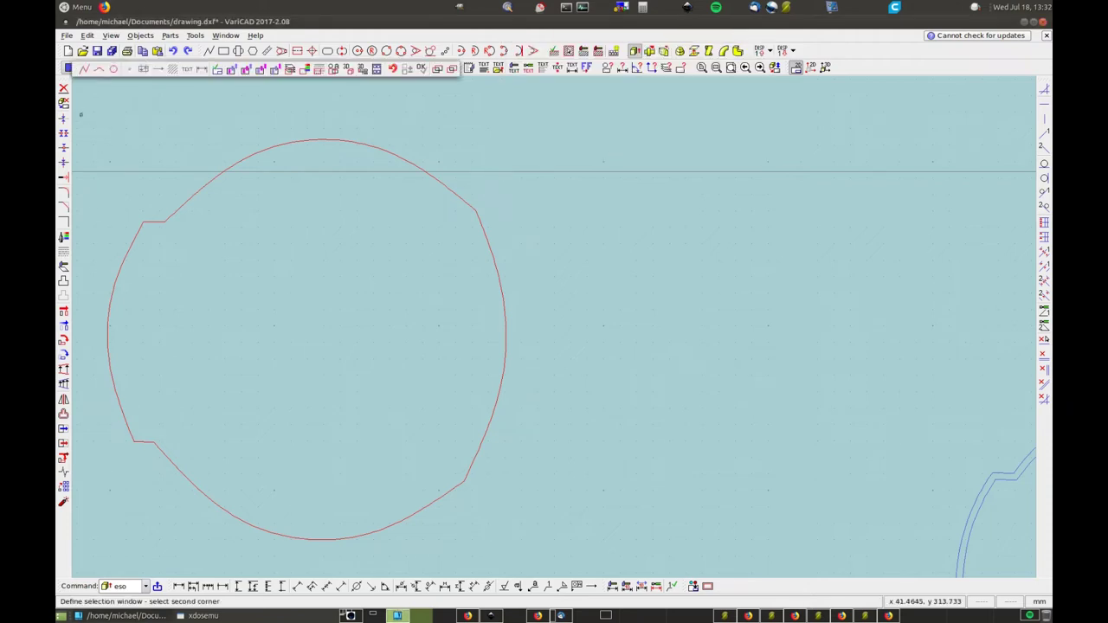
left_click(81, 115)
left_click(87, 121)
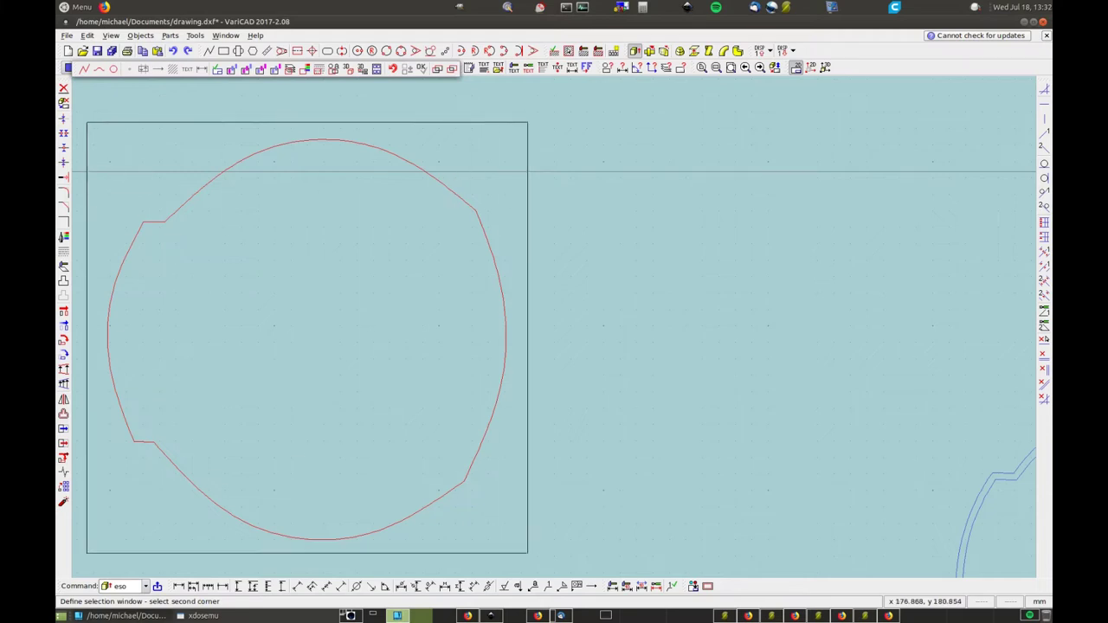
left_click(528, 553)
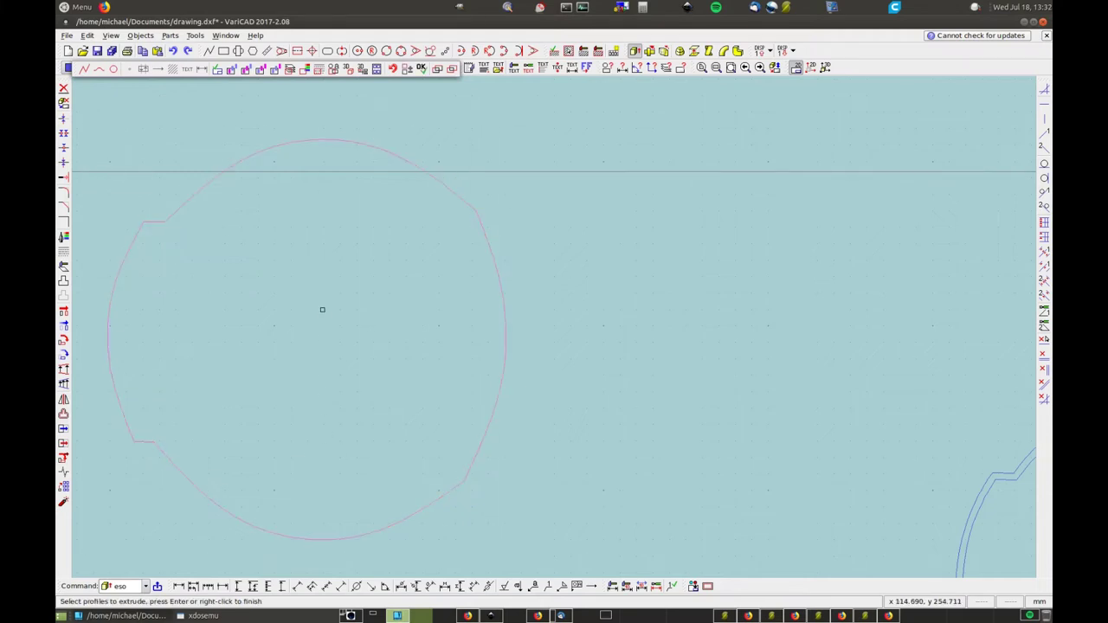
key("Return")
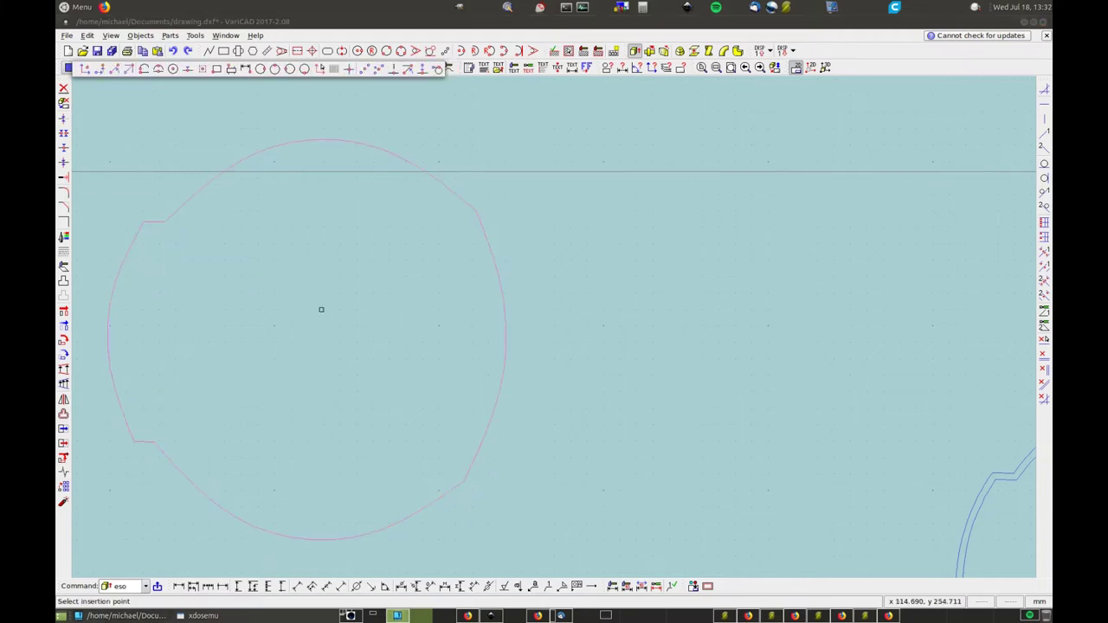
left_click(164, 222)
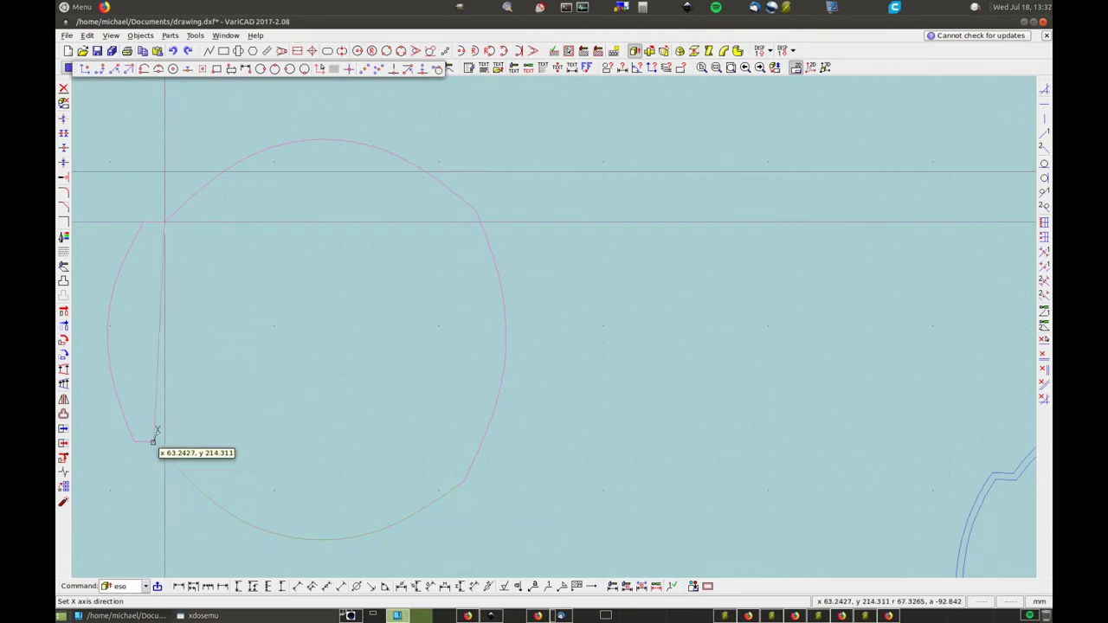
left_click(153, 442)
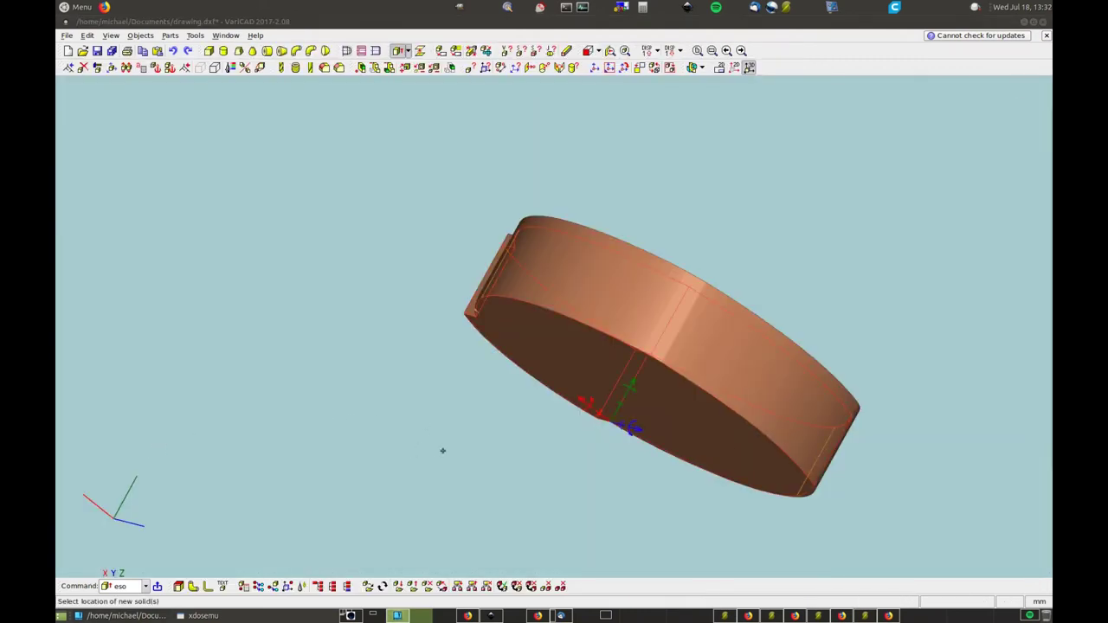
- Move the new disc solid 100 mm along its arrow and place it beside the ring
left_click(584, 401)
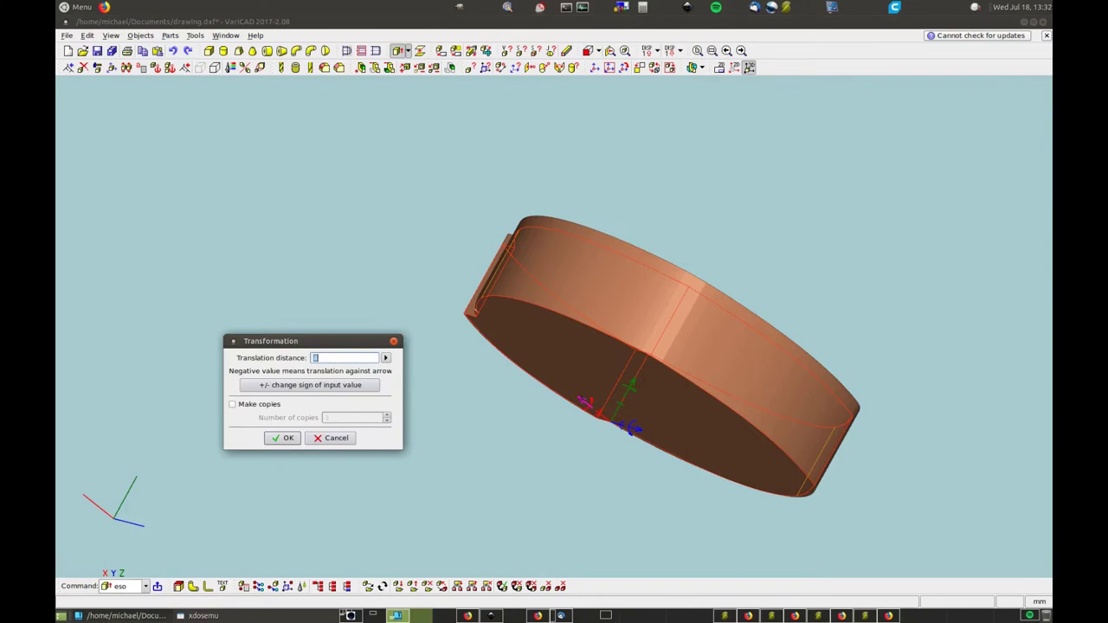
type("100")
key("Return")
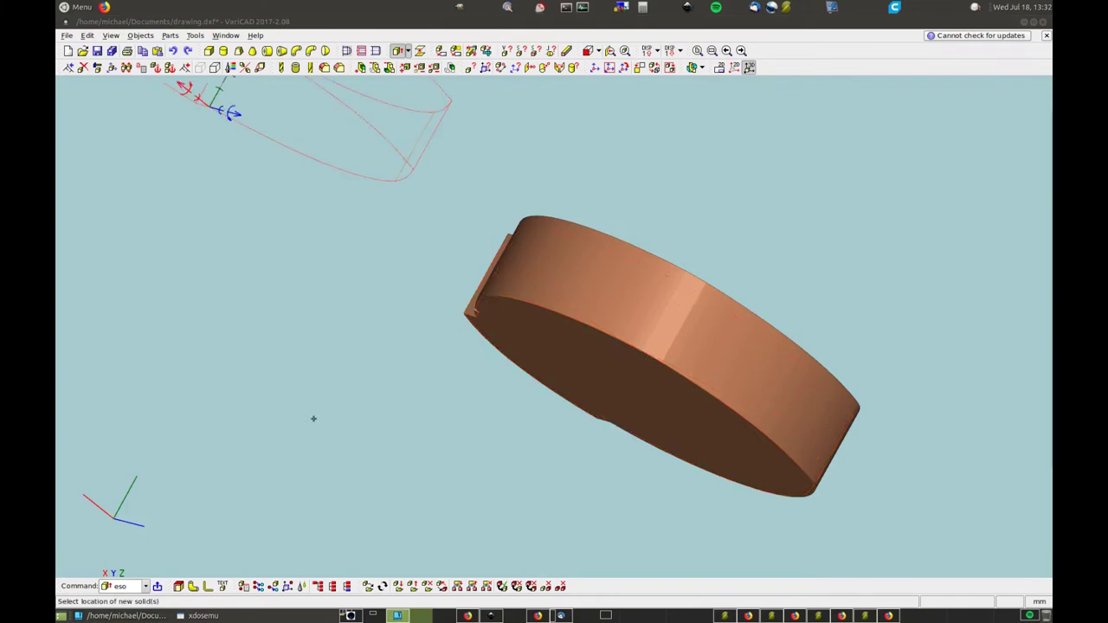
left_click(350, 373)
middle_click_drag(690, 164, 707, 308)
middle_click_drag(309, 286, 641, 168)
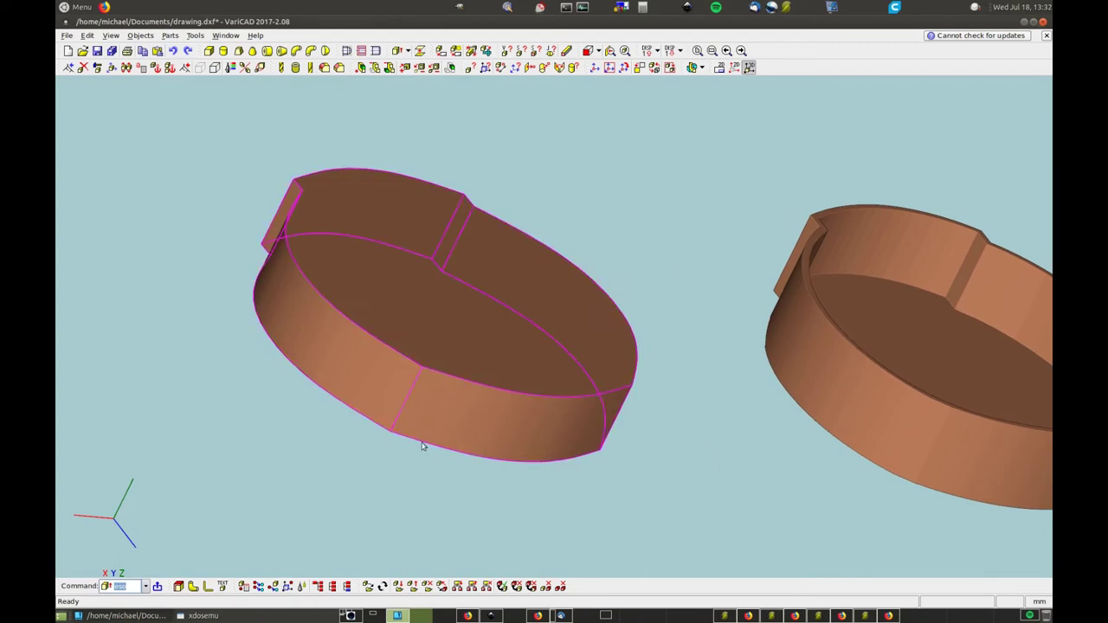
- Try an offset shell on the disc's side surface, then undo it
left_click(361, 208)
left_click(178, 586)
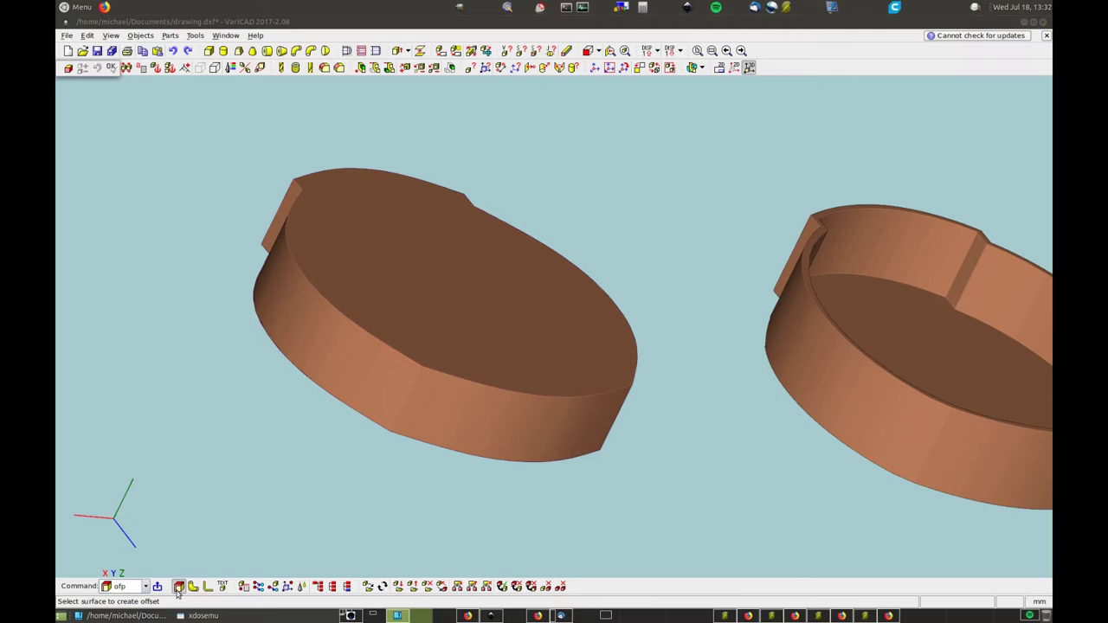
left_click(308, 340)
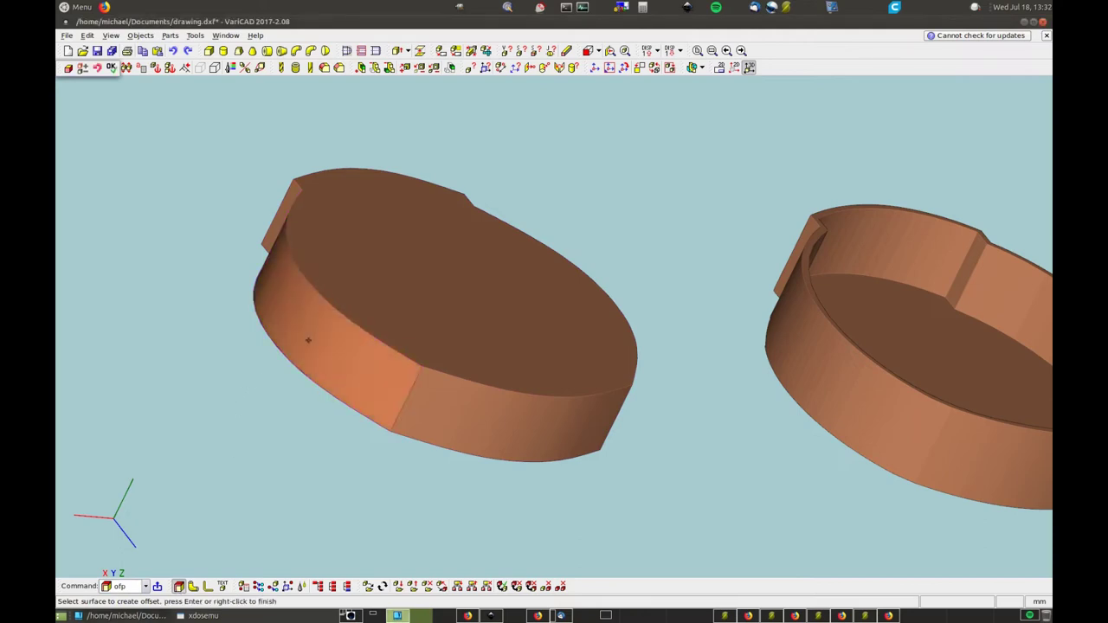
right_click(308, 340)
left_click(277, 385)
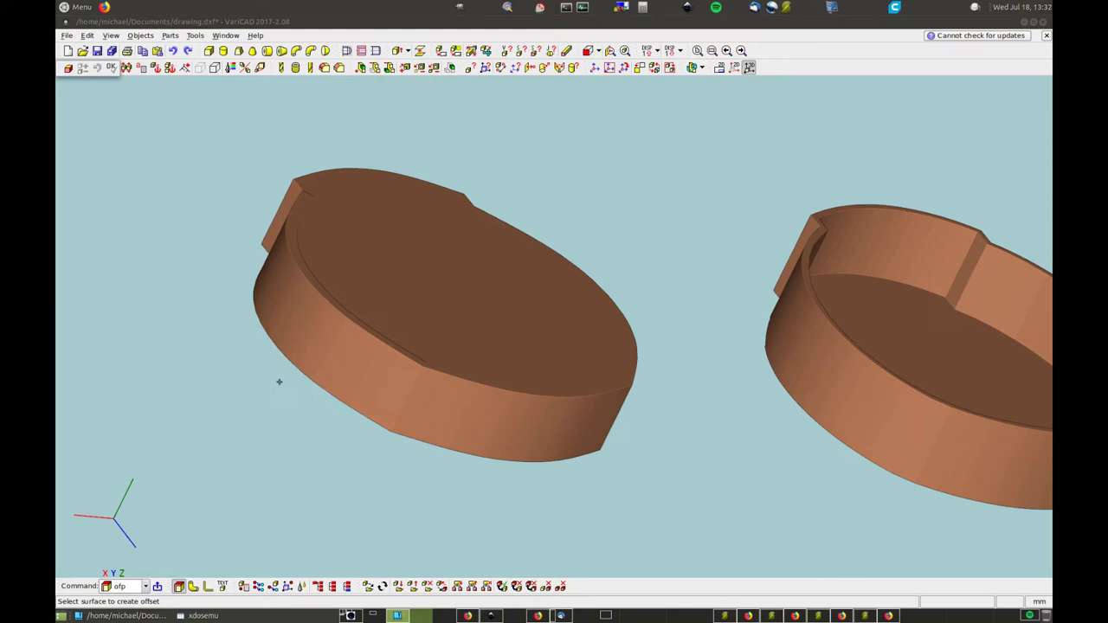
left_click(172, 51)
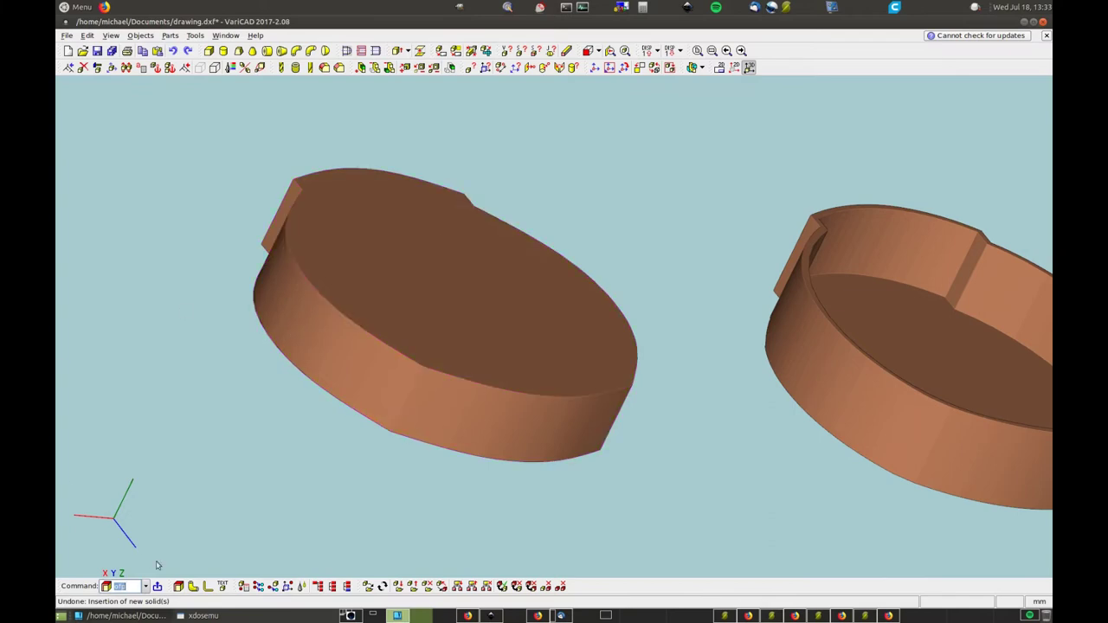
- Repeat the surface offset on the disc's side face and undo the resulting shell
left_click(178, 585)
left_click(291, 297)
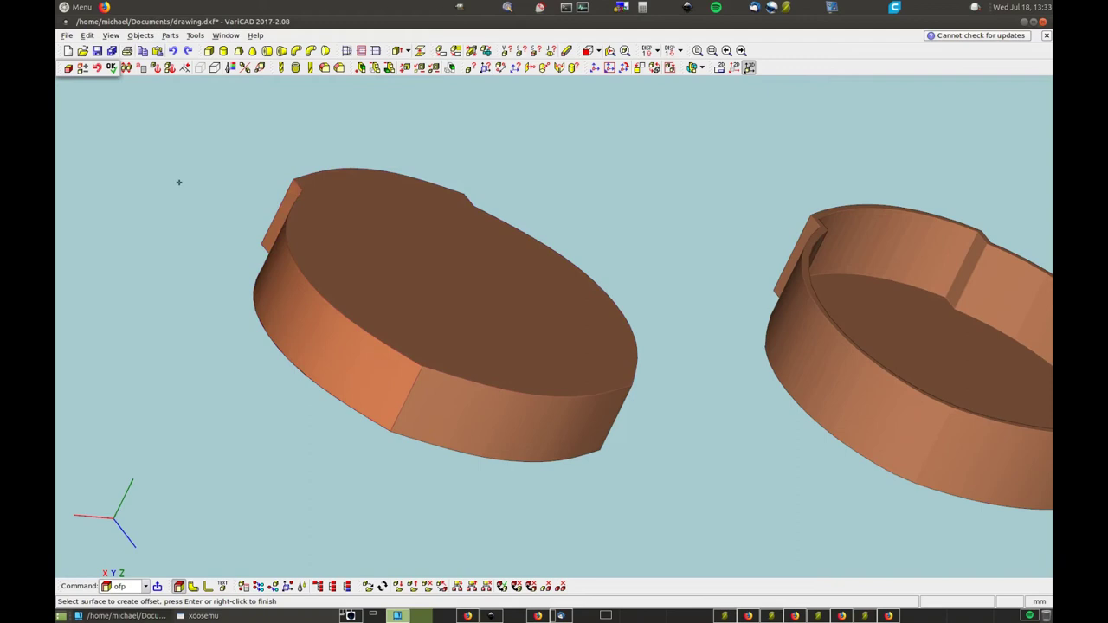
key("Return")
left_click(143, 228)
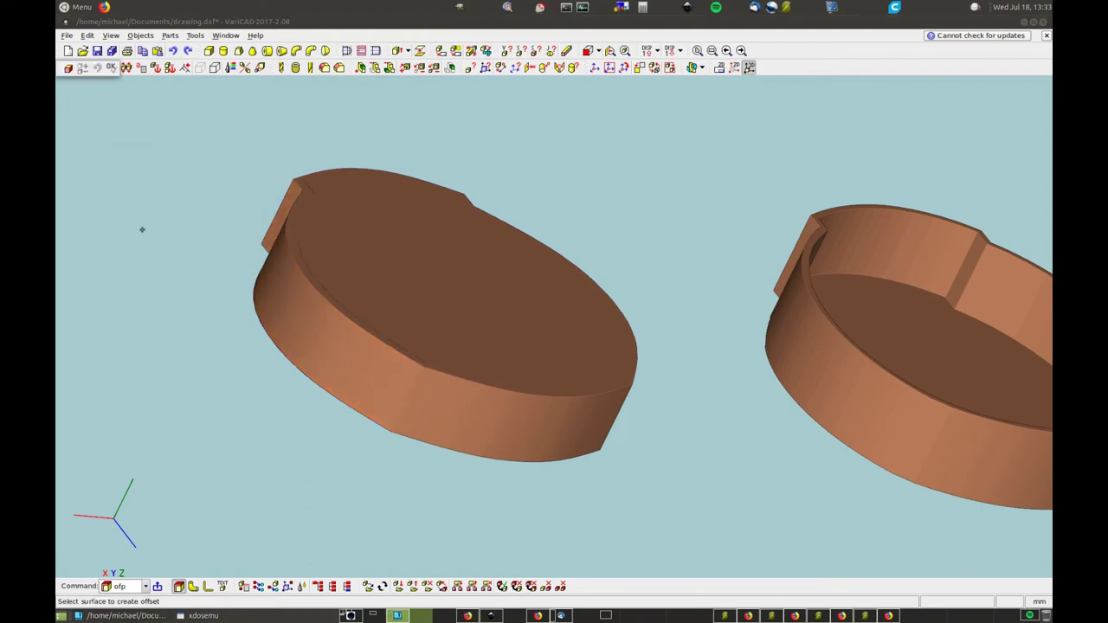
key("Escape")
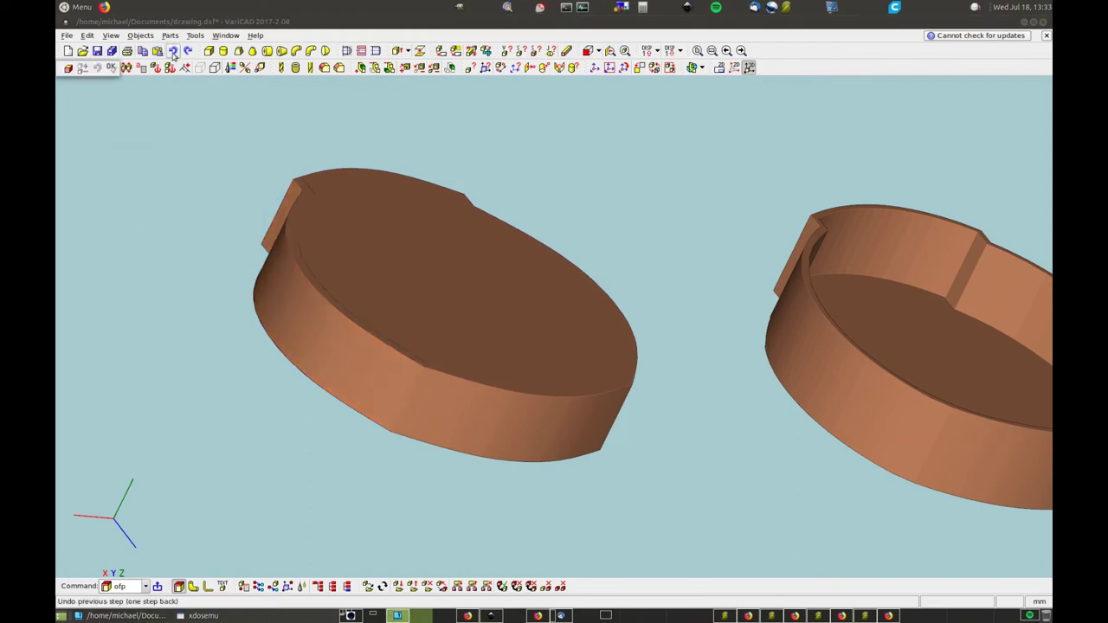
left_click(172, 50)
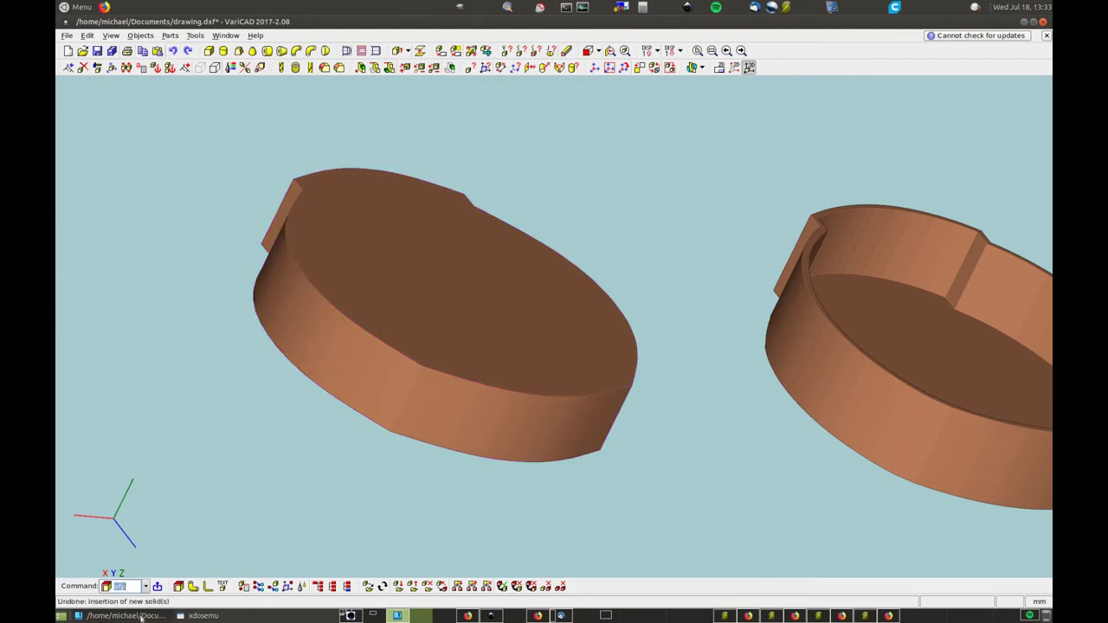
- Start a third surface offset, picking both side faces of the disc
key("Return")
left_click(320, 351)
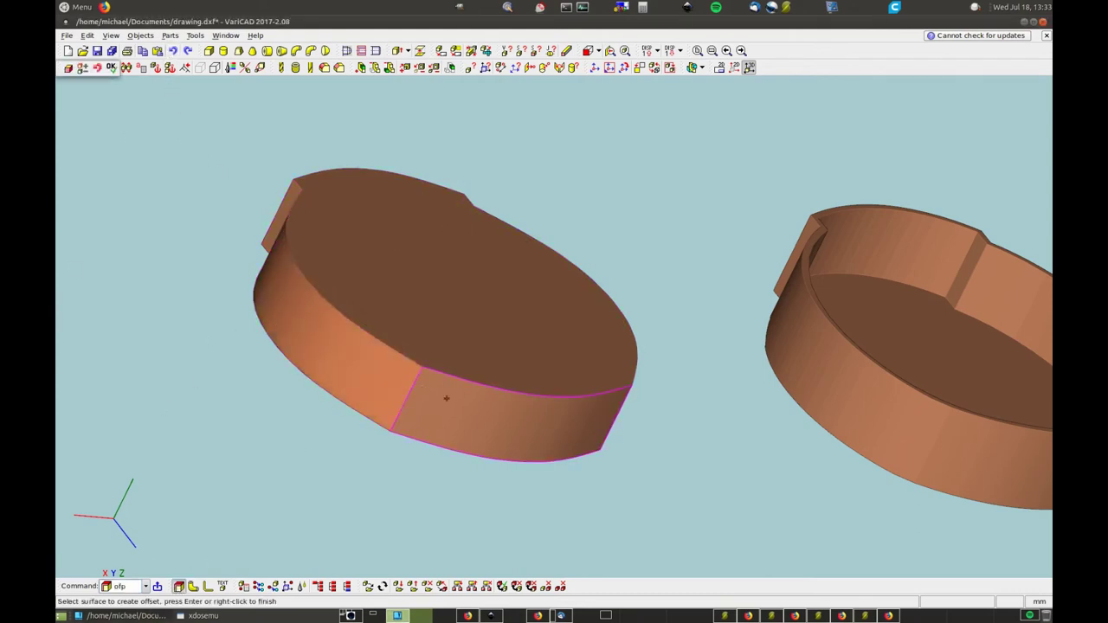
left_click(502, 407)
middle_click_drag(752, 450, 519, 433)
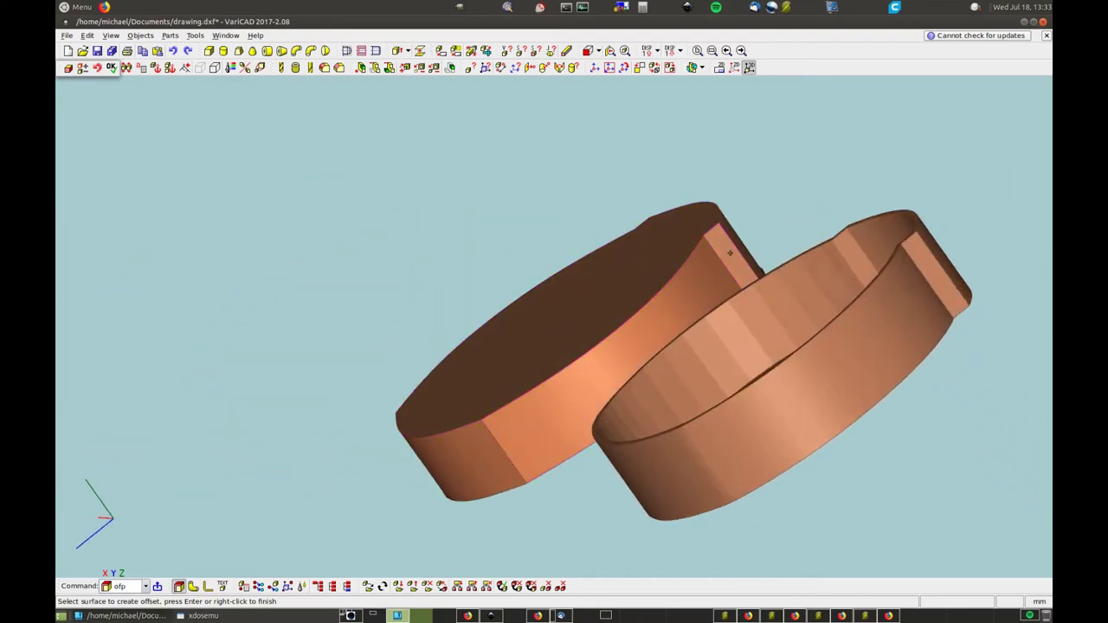
middle_click_drag(796, 168, 976, 127)
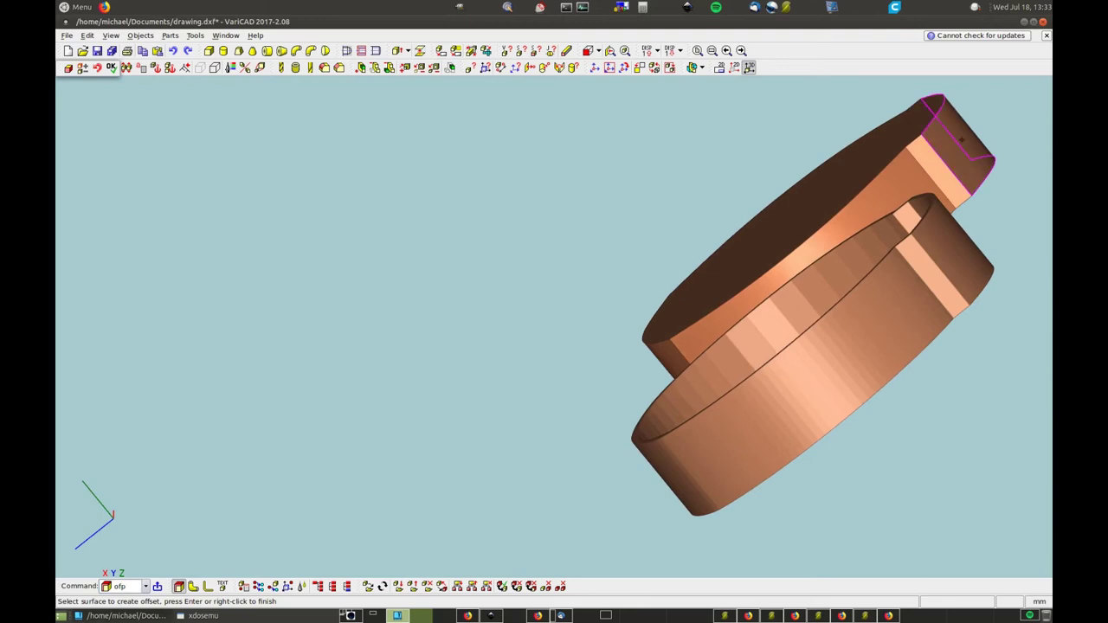
middle_click_drag(277, 346, 702, 440)
- Add the outlined face and confirm thickness; after the offset error, cancel the shell
left_click(405, 259)
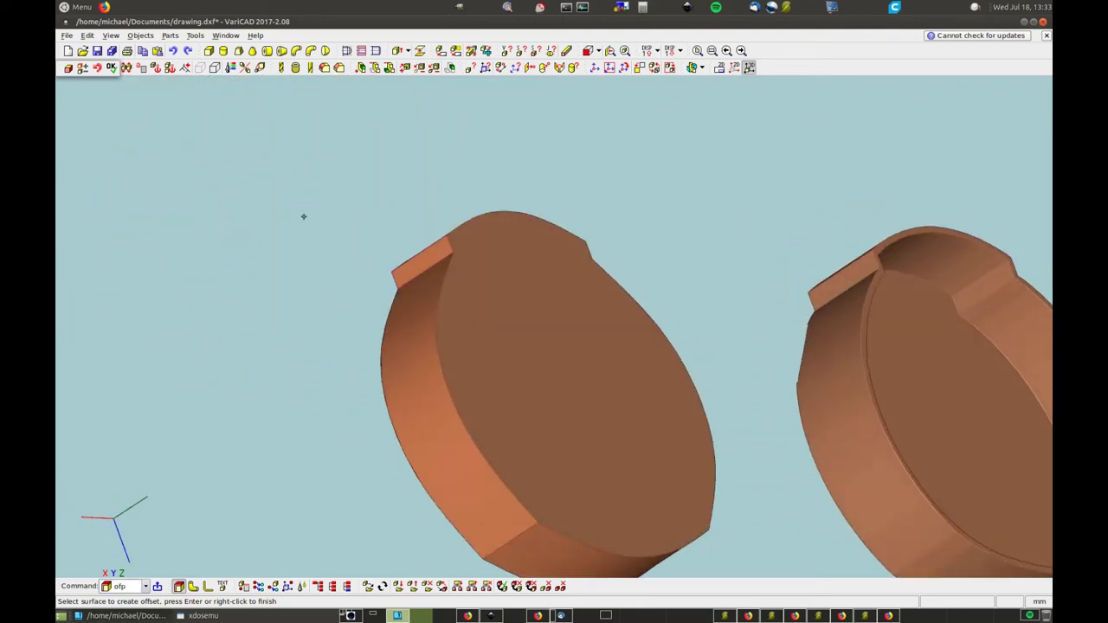
right_click(304, 219)
left_click(270, 259)
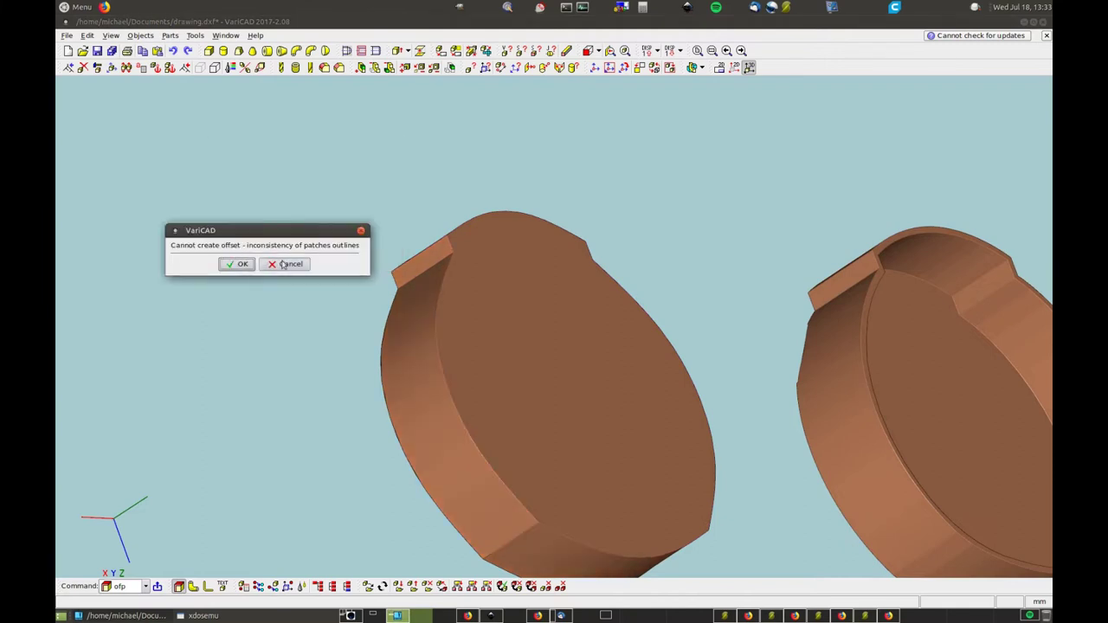
left_click(240, 265)
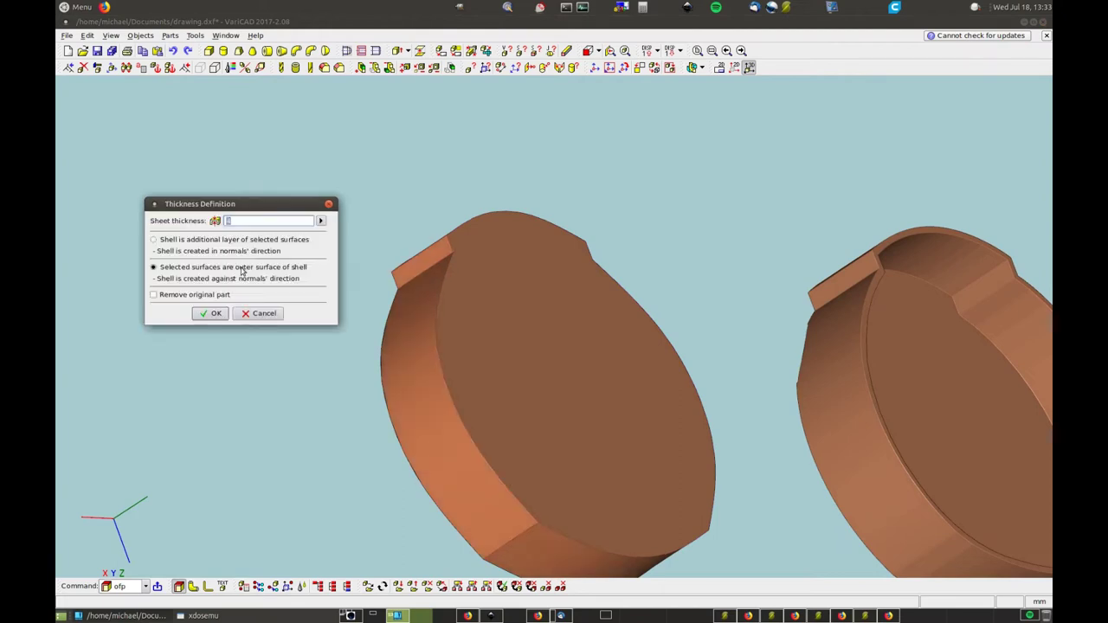
left_click(258, 314)
middle_click_drag(328, 387, 507, 403)
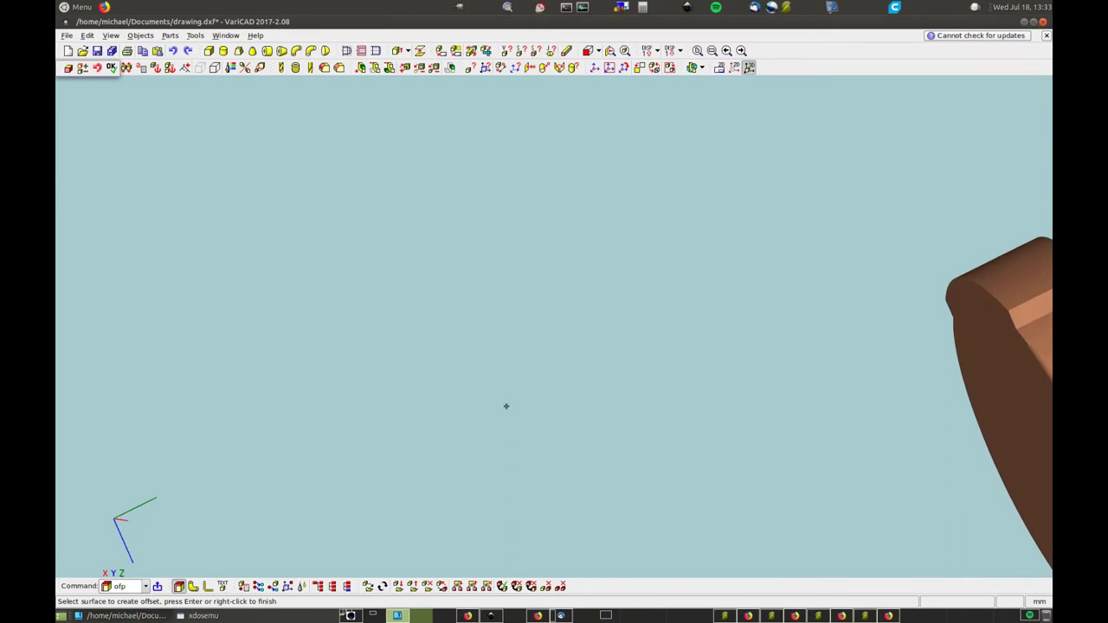
middle_click_drag(516, 352, 406, 260)
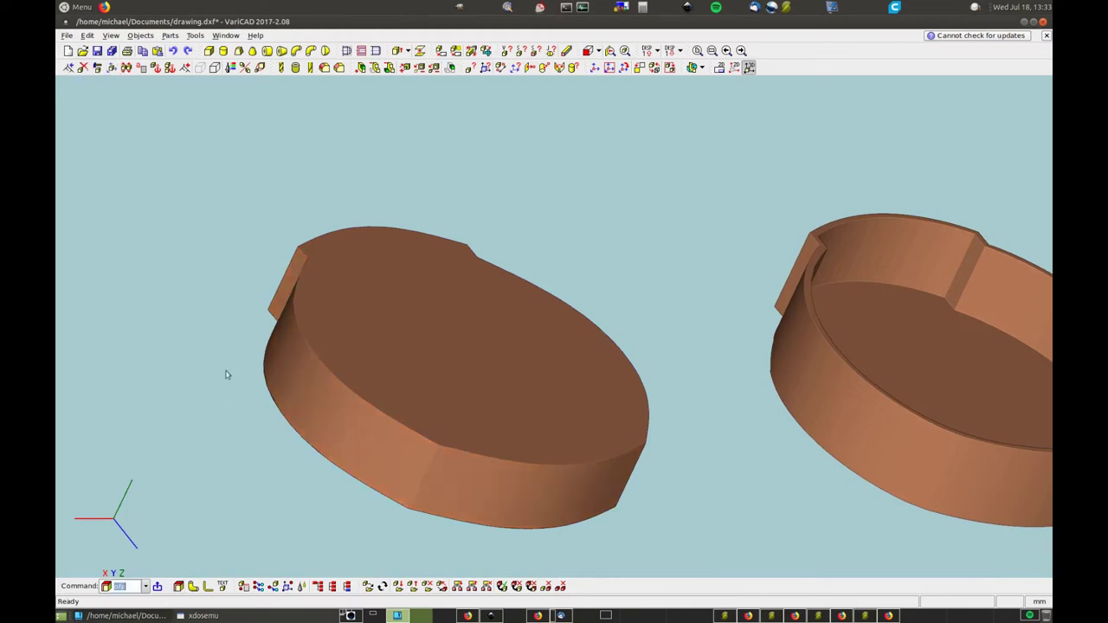
- Fillet two edges of the disc's tab, accepting the default radius
left_click(325, 68)
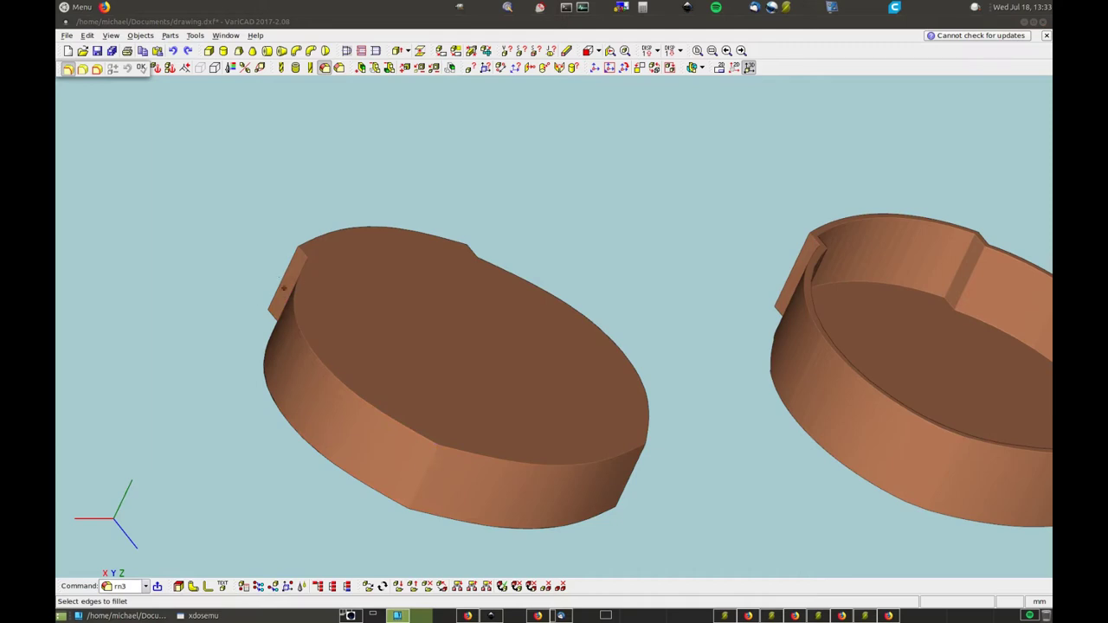
middle_click_drag(151, 337, 288, 397)
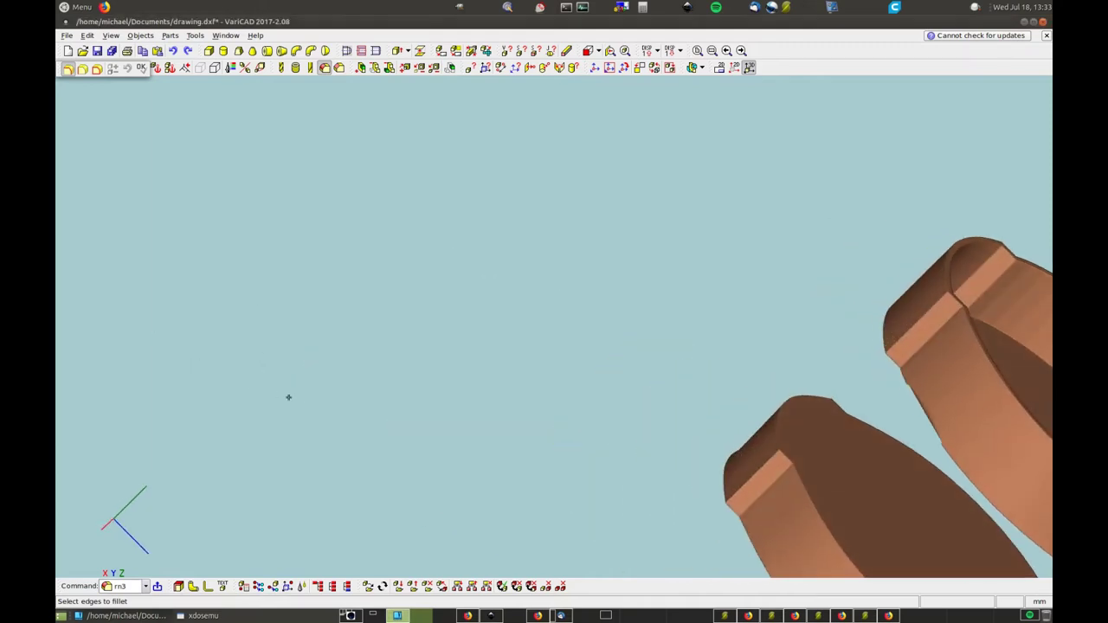
left_click(763, 490)
right_click(632, 297)
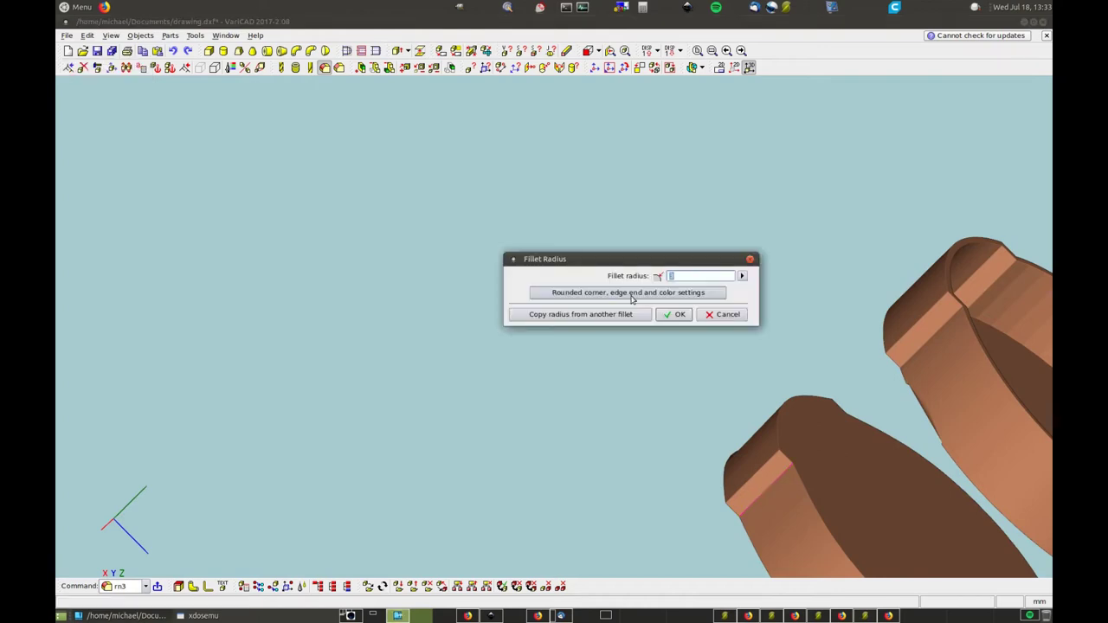
left_click(673, 314)
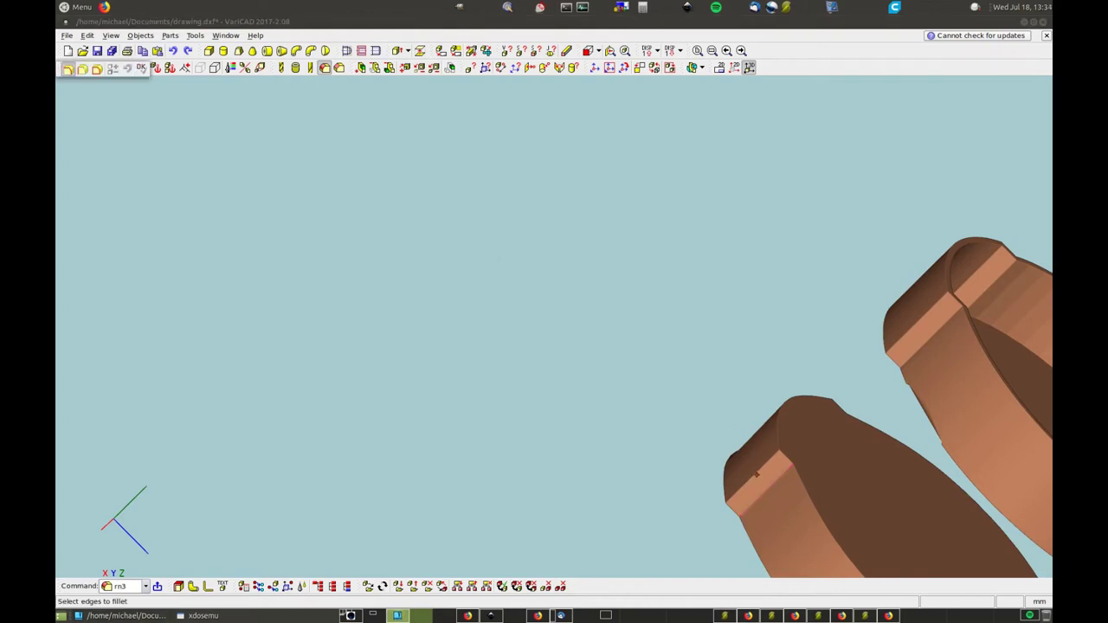
left_click(754, 471)
right_click(698, 396)
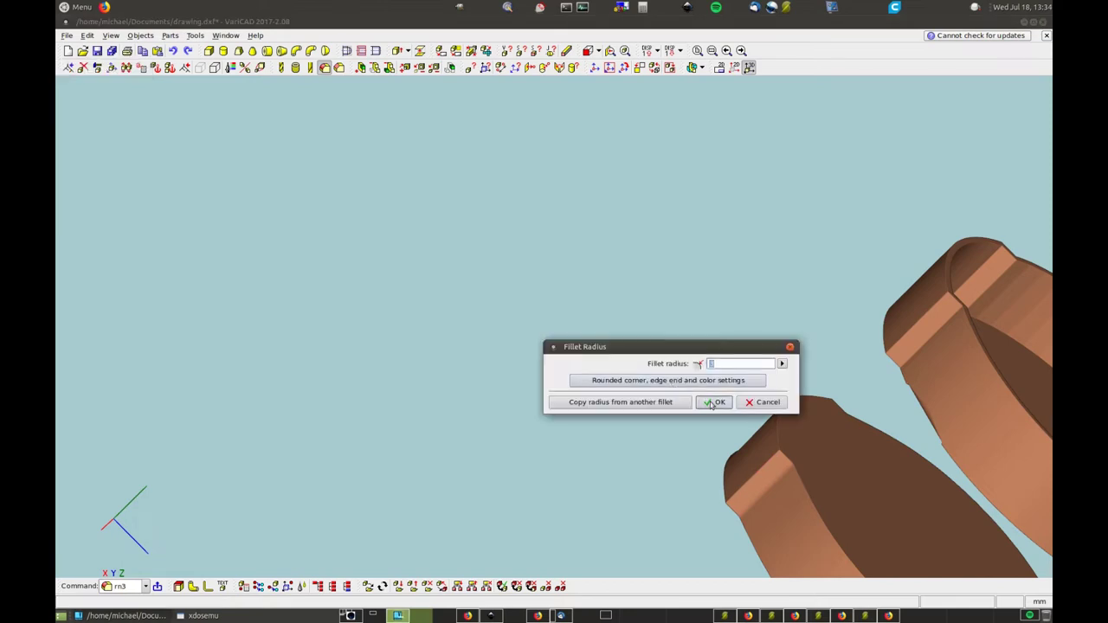
left_click(710, 400)
- Fillet another disc edge and the vertical seam edge
middle_click_drag(642, 495, 582, 370)
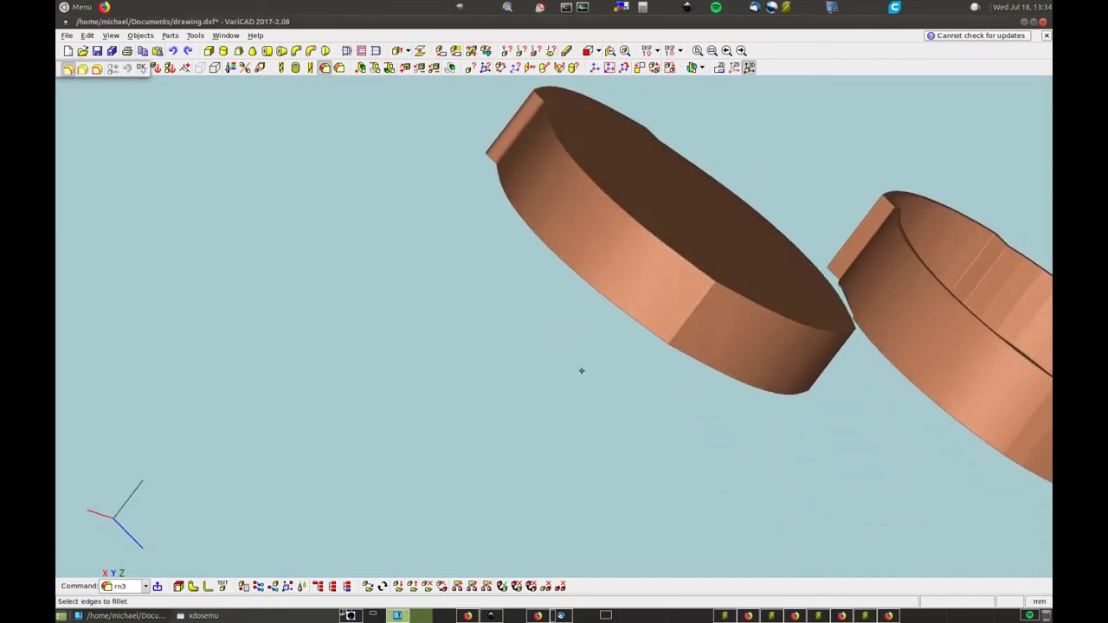
left_click(690, 315)
right_click(662, 315)
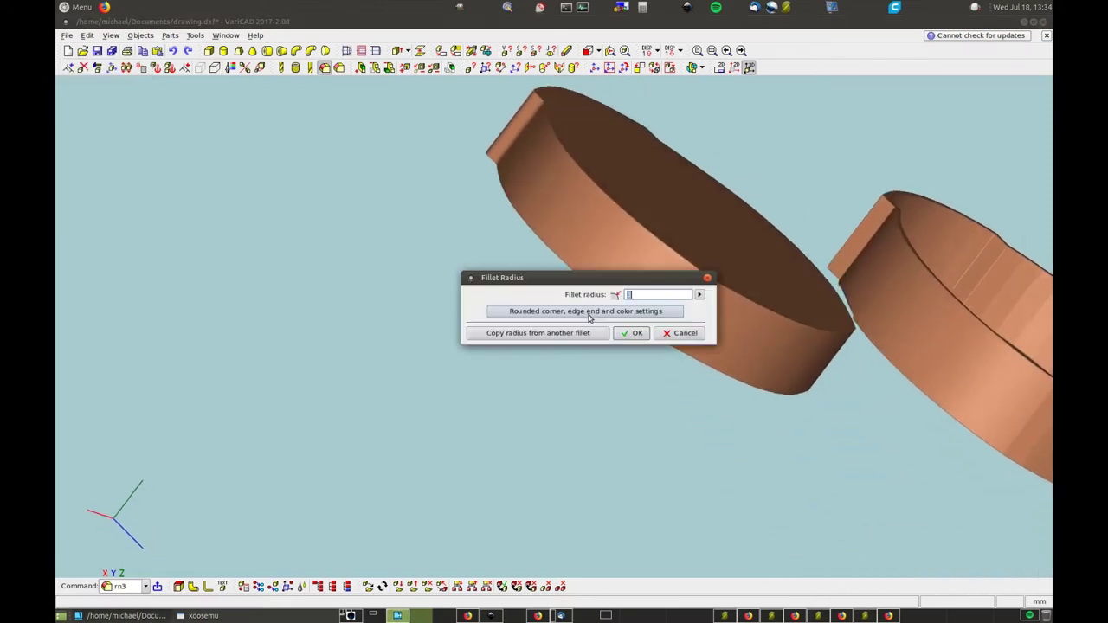
left_click(622, 331)
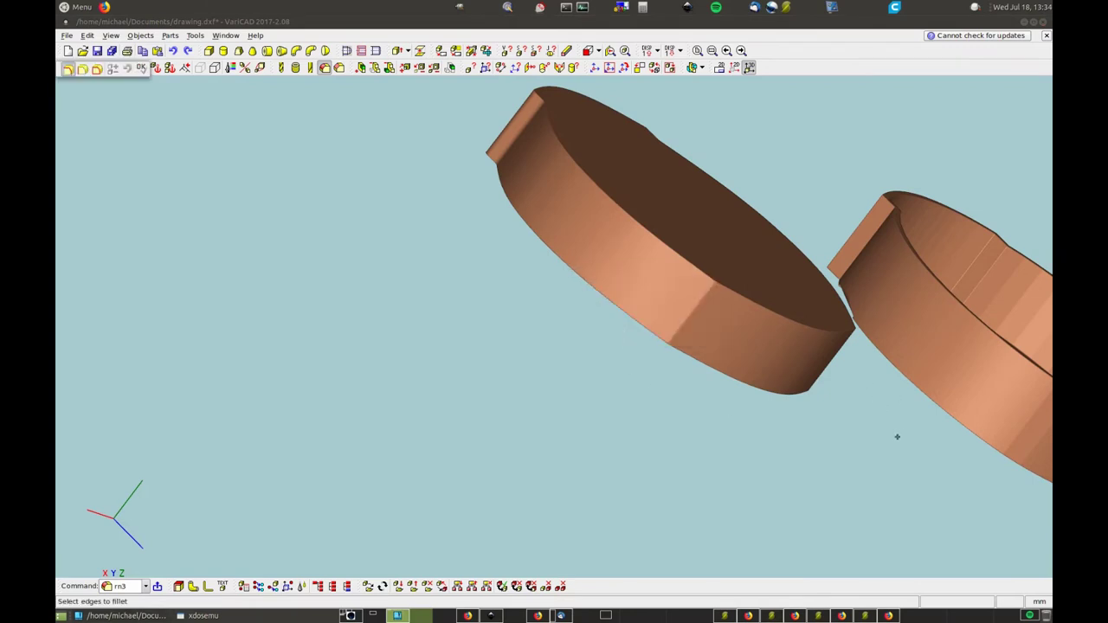
middle_click_drag(897, 436, 588, 377)
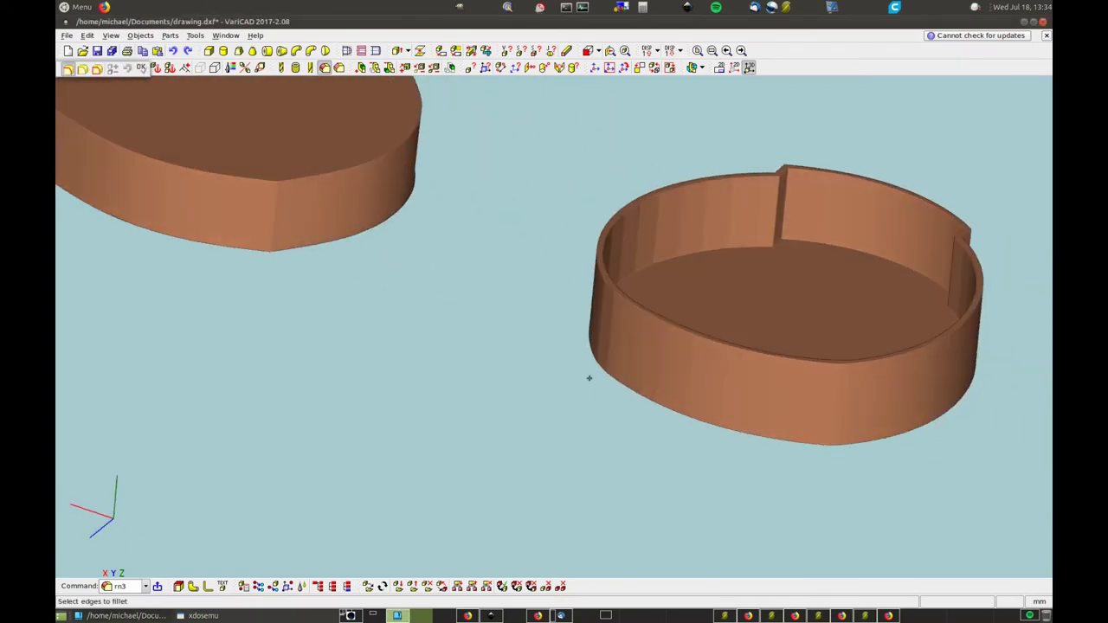
left_click(273, 212)
right_click(328, 264)
left_click(369, 281)
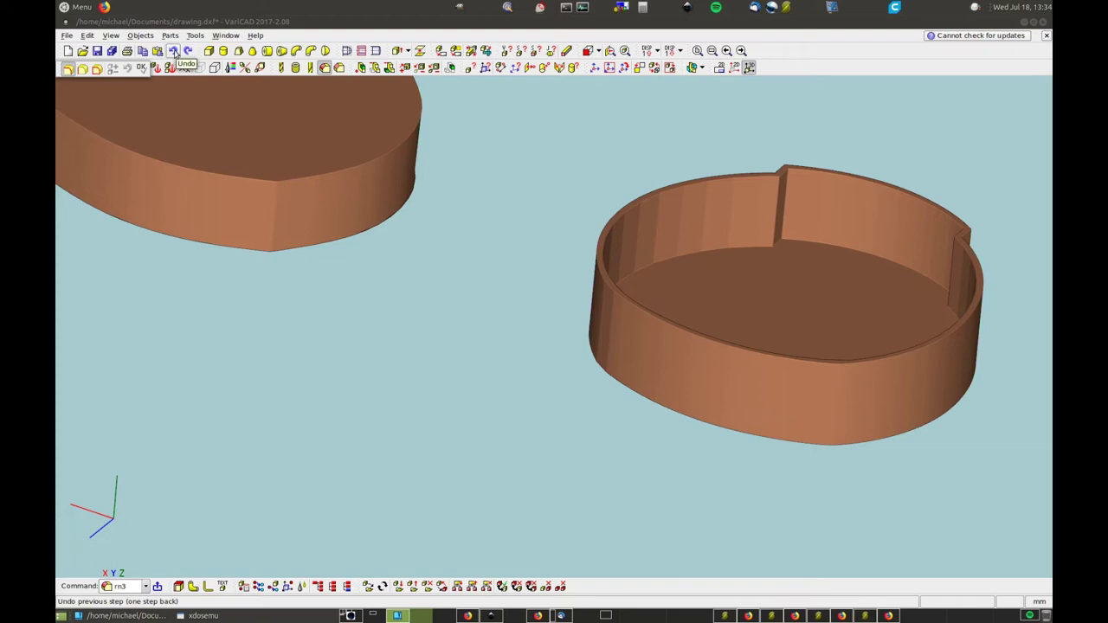
- Undo the last fillet
left_click(174, 52)
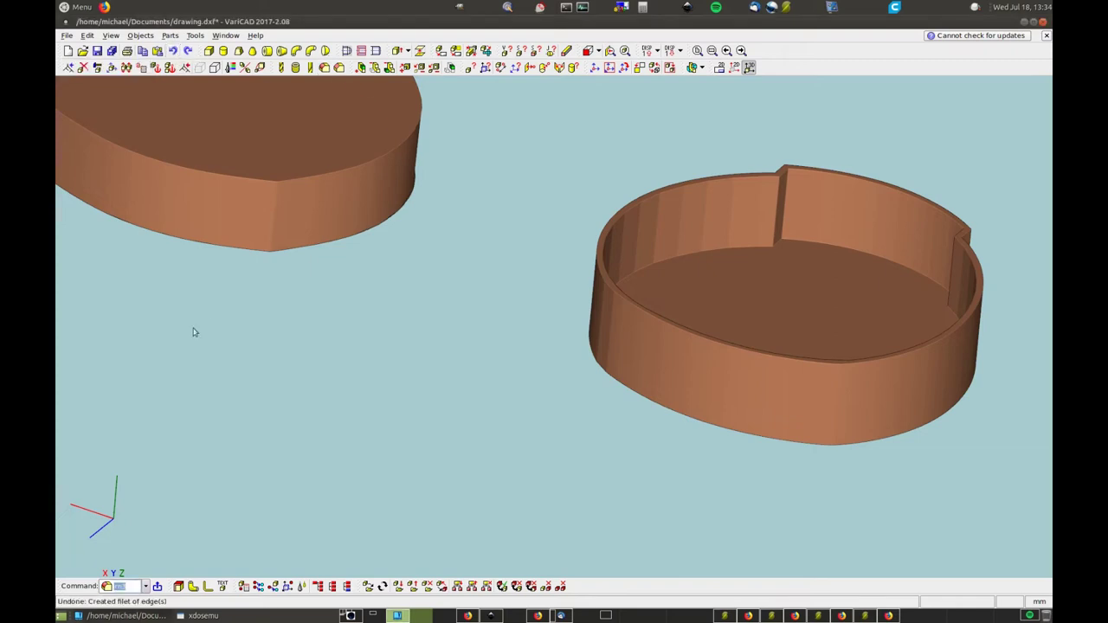
scroll(314, 388, "down", 3)
middle_click_drag(461, 451, 415, 383)
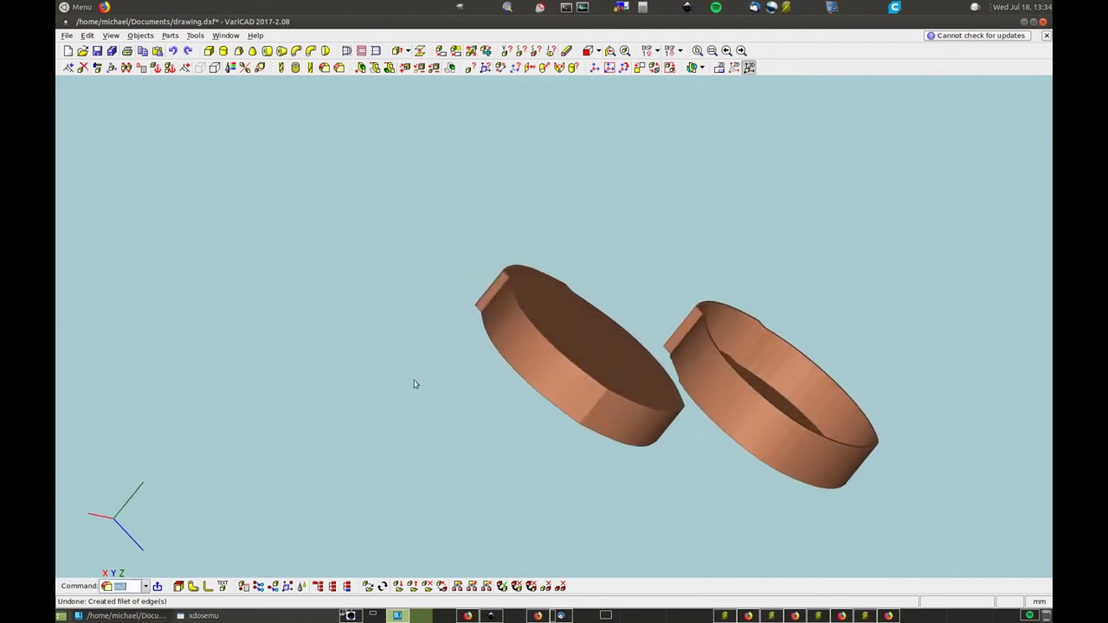
right_click(403, 257)
key("Escape")
- Start another edge fillet on the left disc and end it without applying
left_click(324, 68)
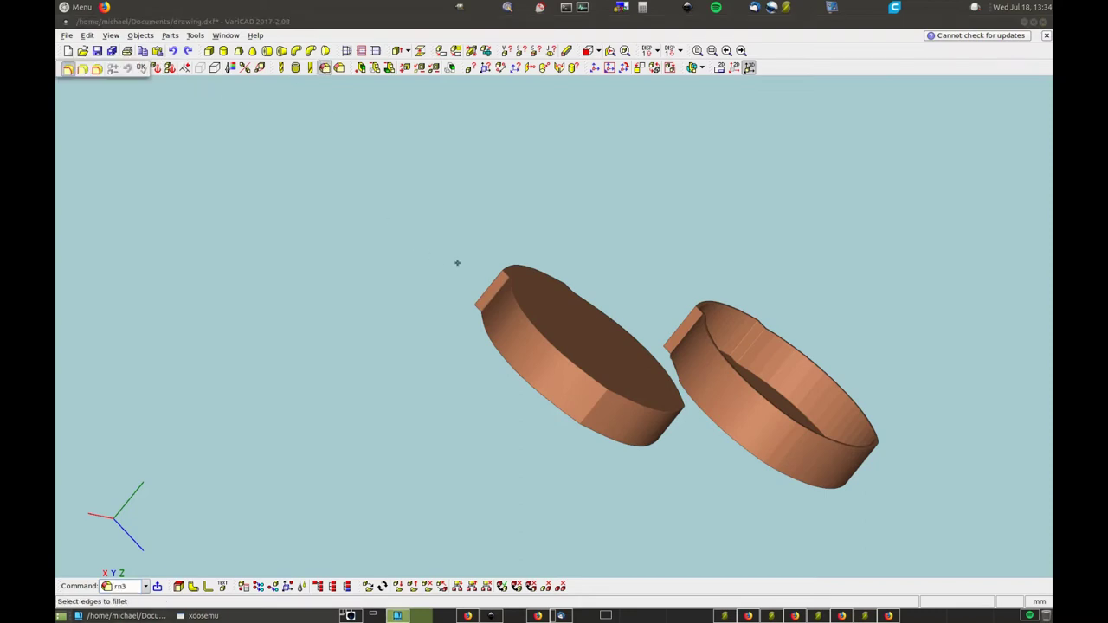
left_click(494, 296)
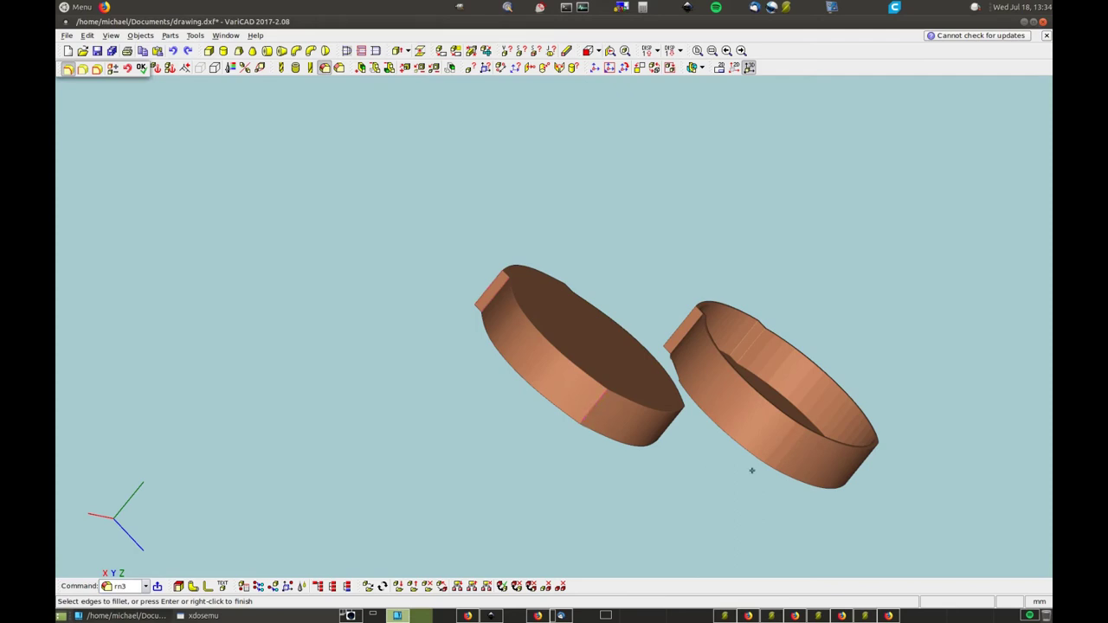
right_click(497, 457)
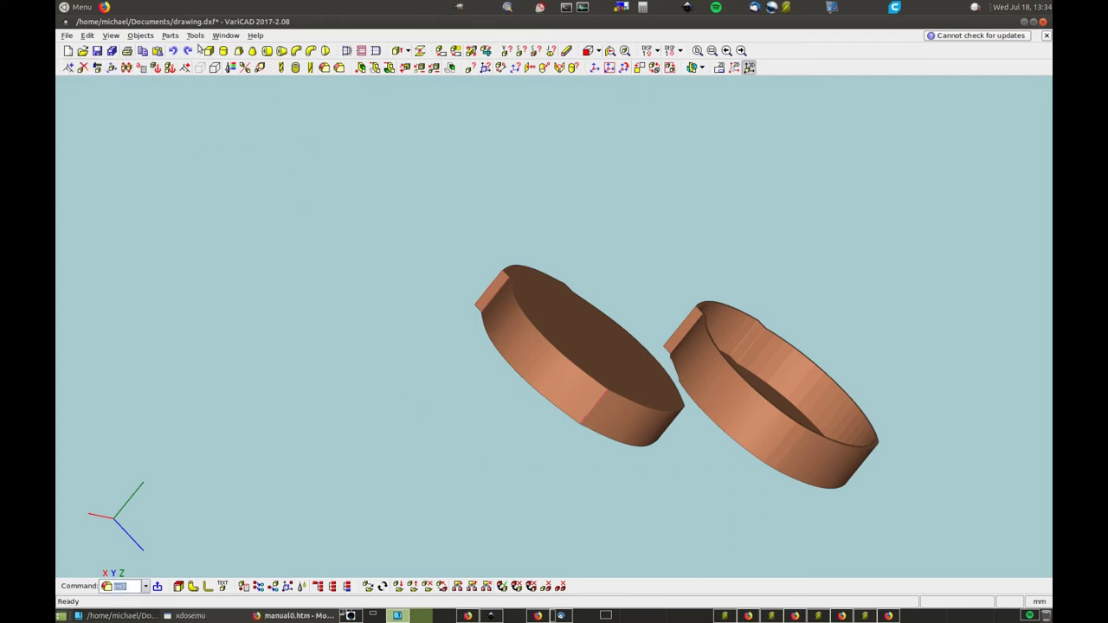
- Recolour the disc solid to colour 1, white-grey
left_click(231, 69)
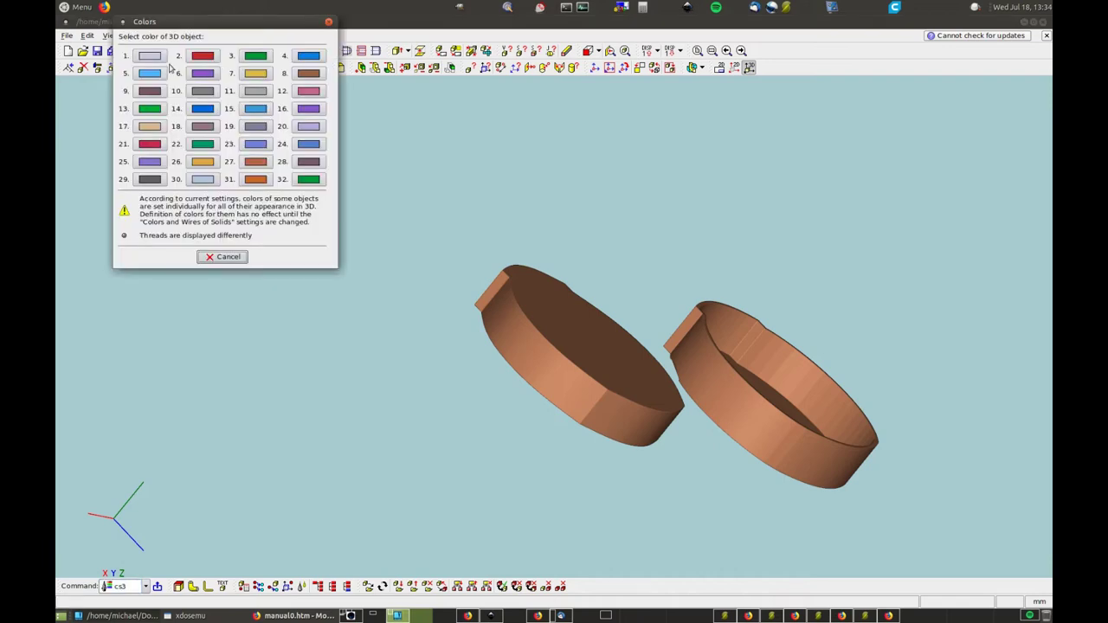
left_click(144, 54)
left_click(563, 346)
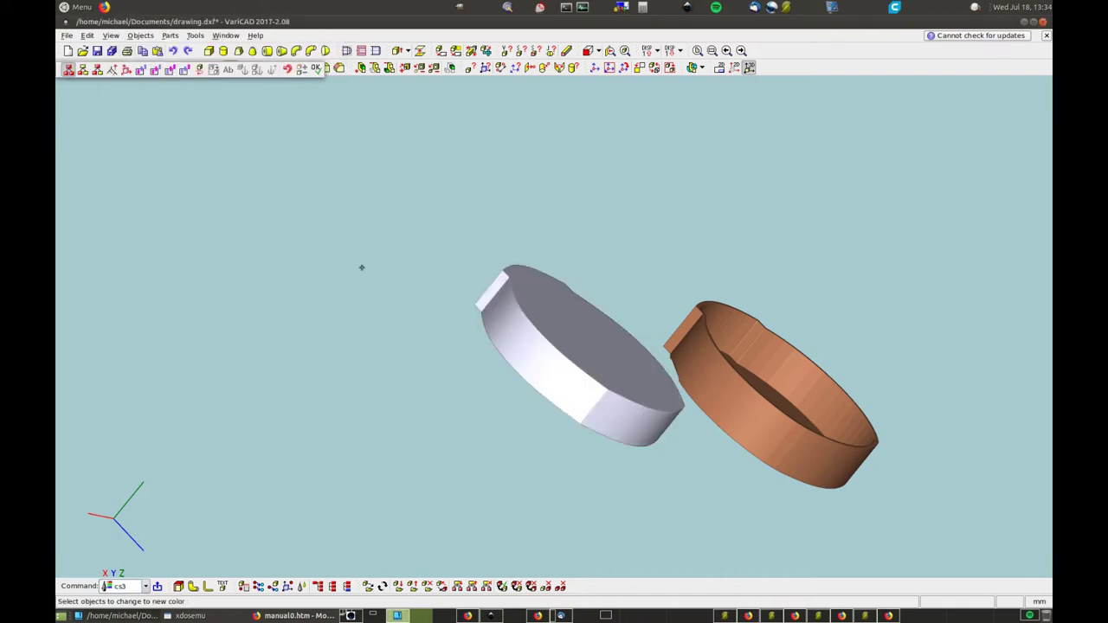
right_click(367, 195)
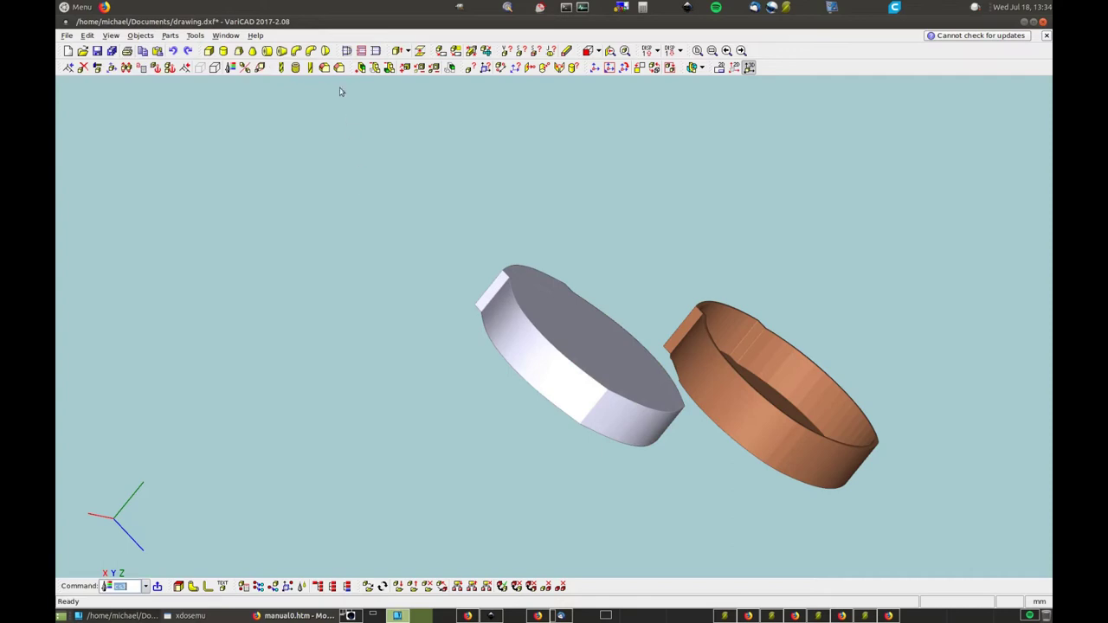
- Fillet the disc tab's small flat edge and vertical seam edge
left_click(325, 67)
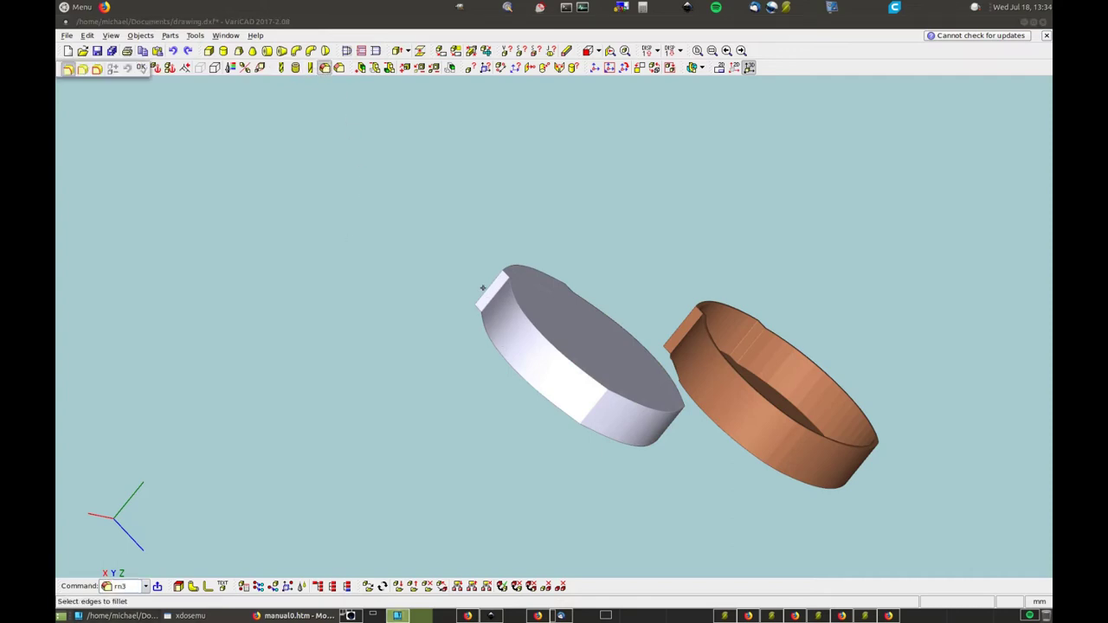
left_click(490, 291)
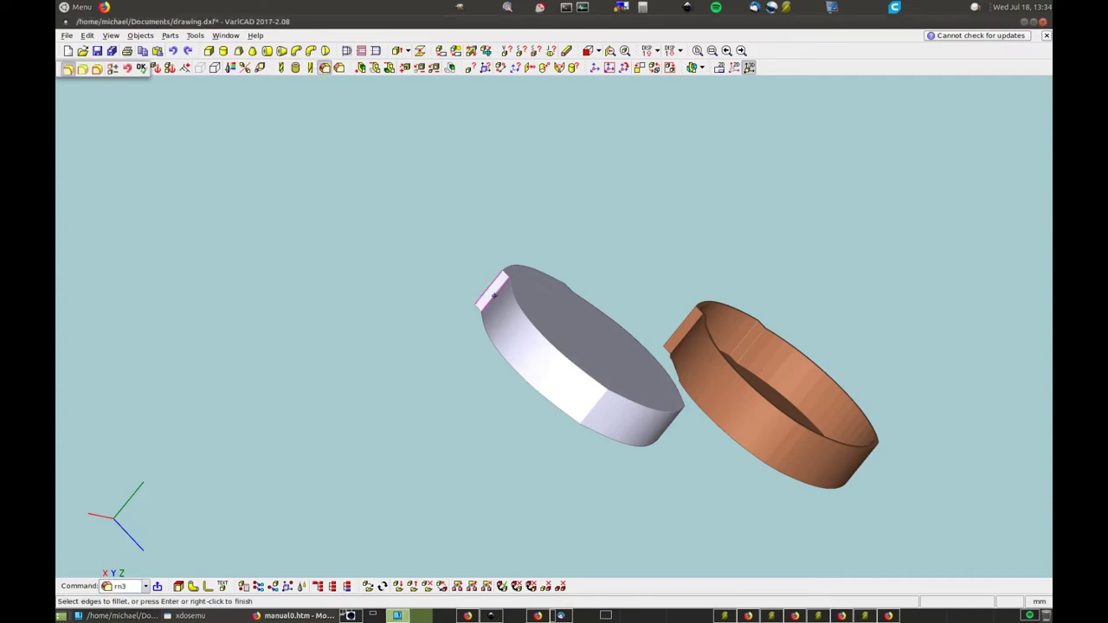
left_click(592, 404)
middle_click_drag(765, 472, 605, 351)
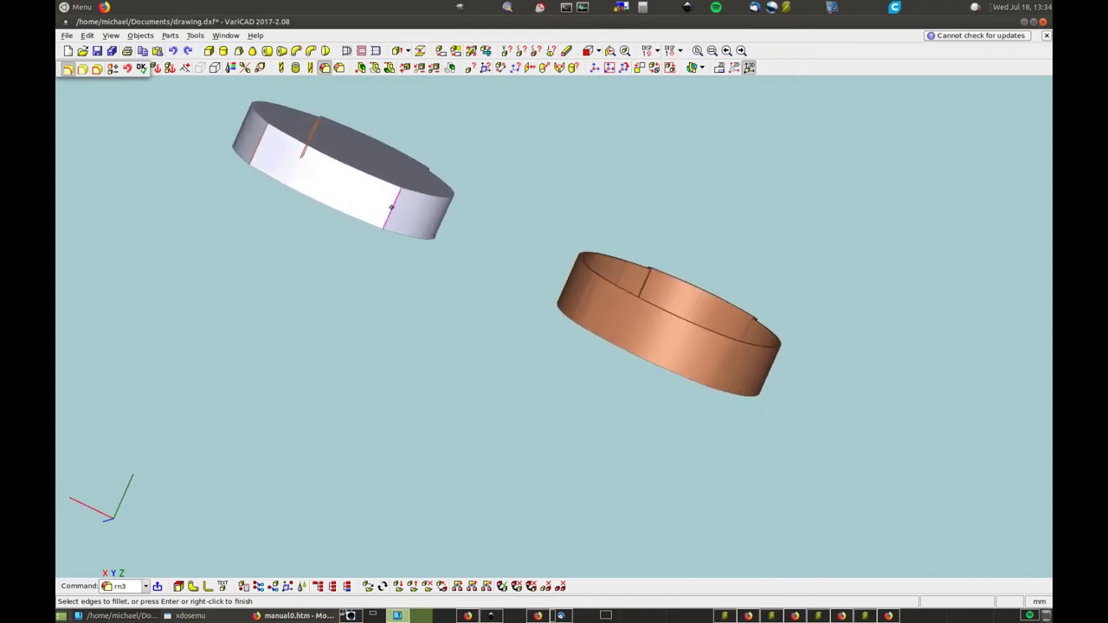
middle_click_drag(502, 210, 330, 238)
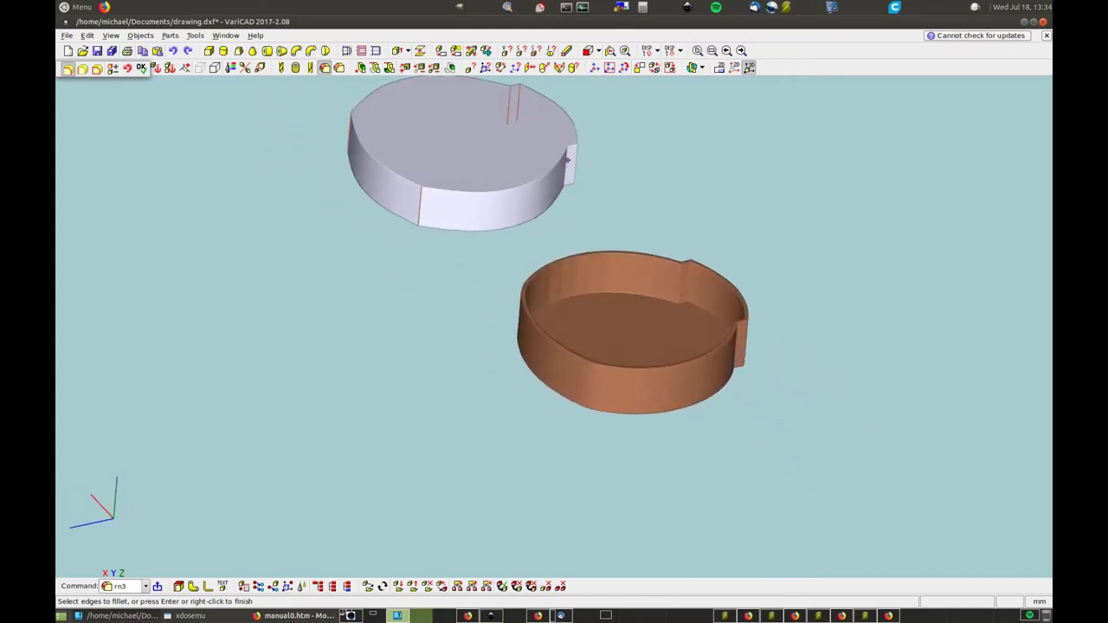
right_click(701, 168)
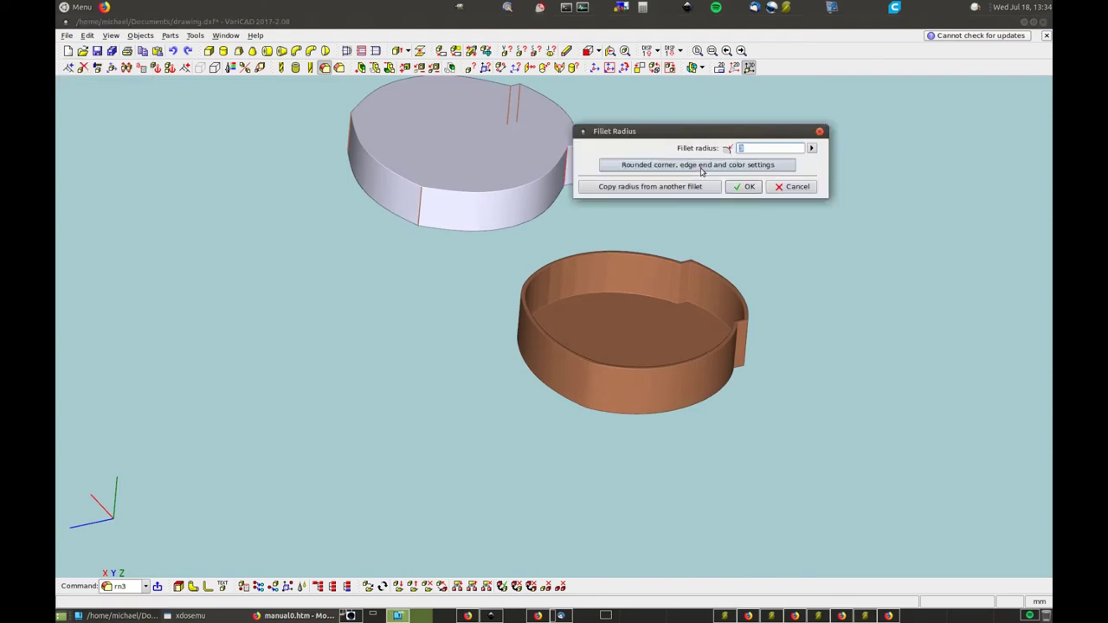
left_click(747, 186)
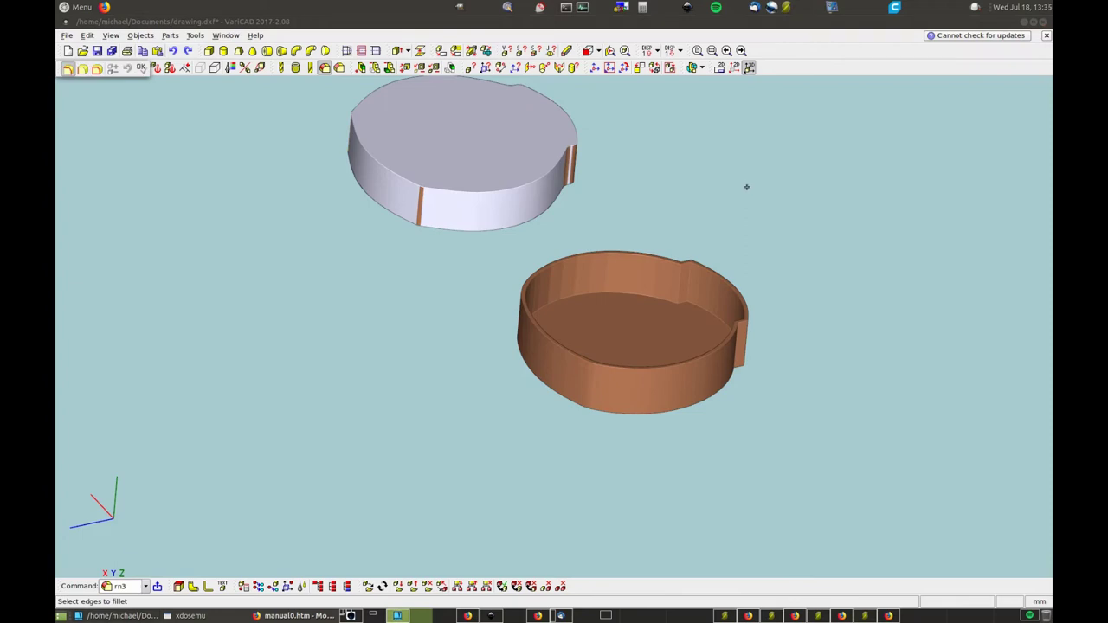
middle_click_drag(290, 297, 458, 373)
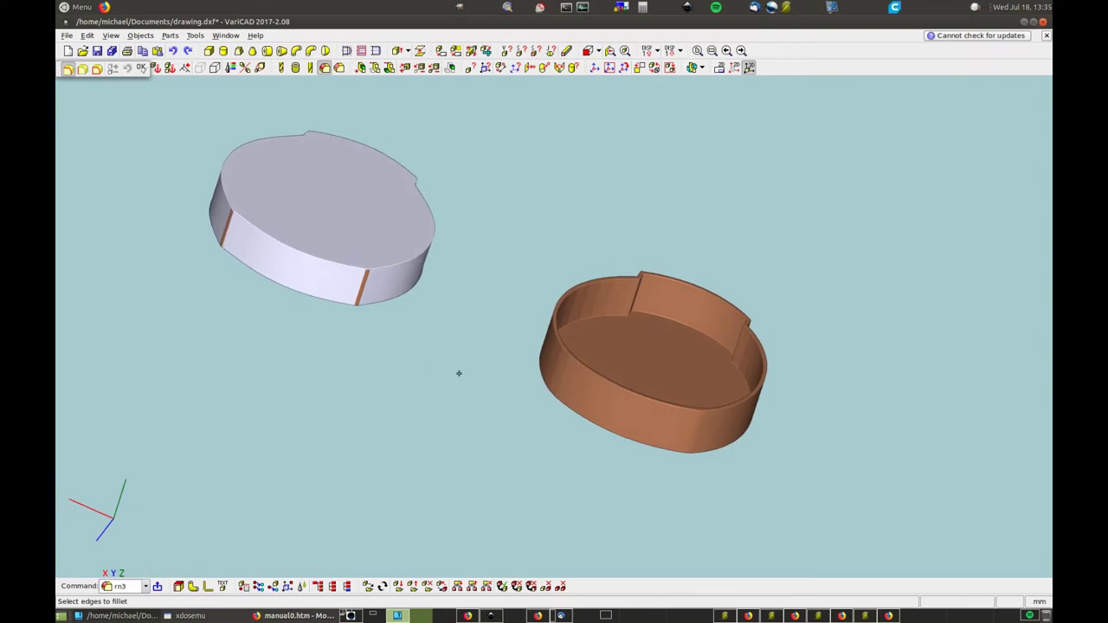
left_click(178, 588)
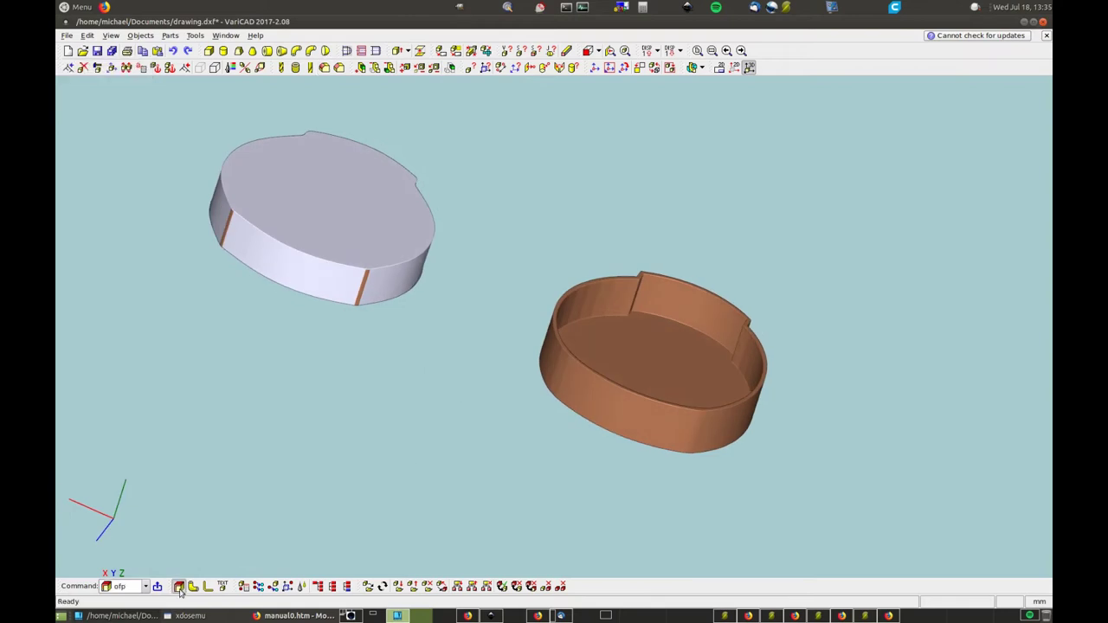
- Pick the disc's left and right side faces for the surface offset
left_click(279, 255)
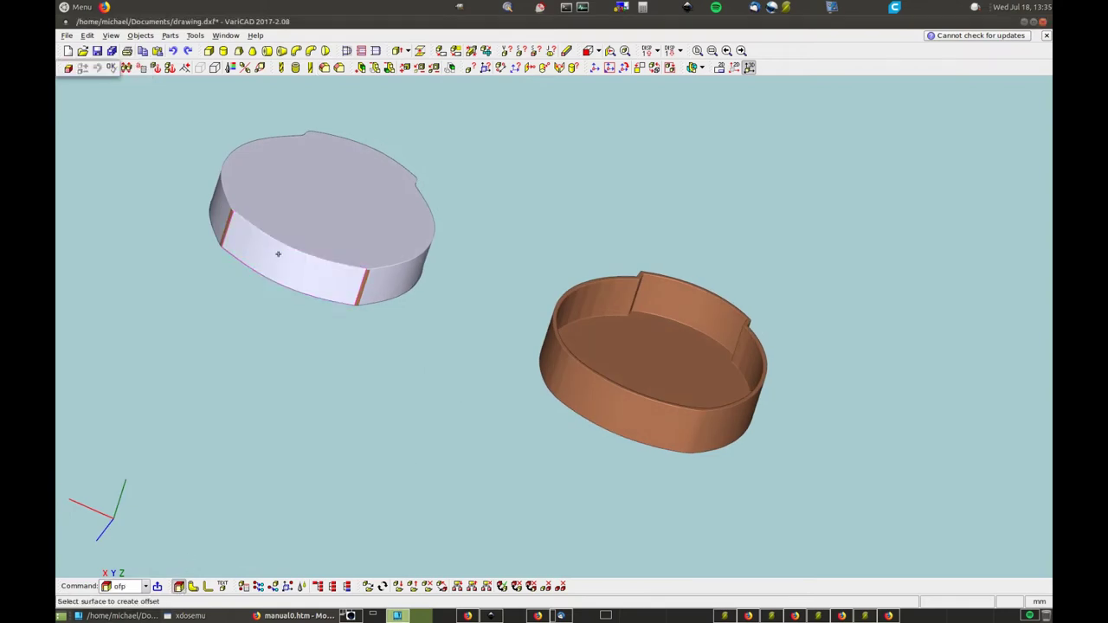
left_click(372, 279)
middle_click_drag(593, 200, 356, 276)
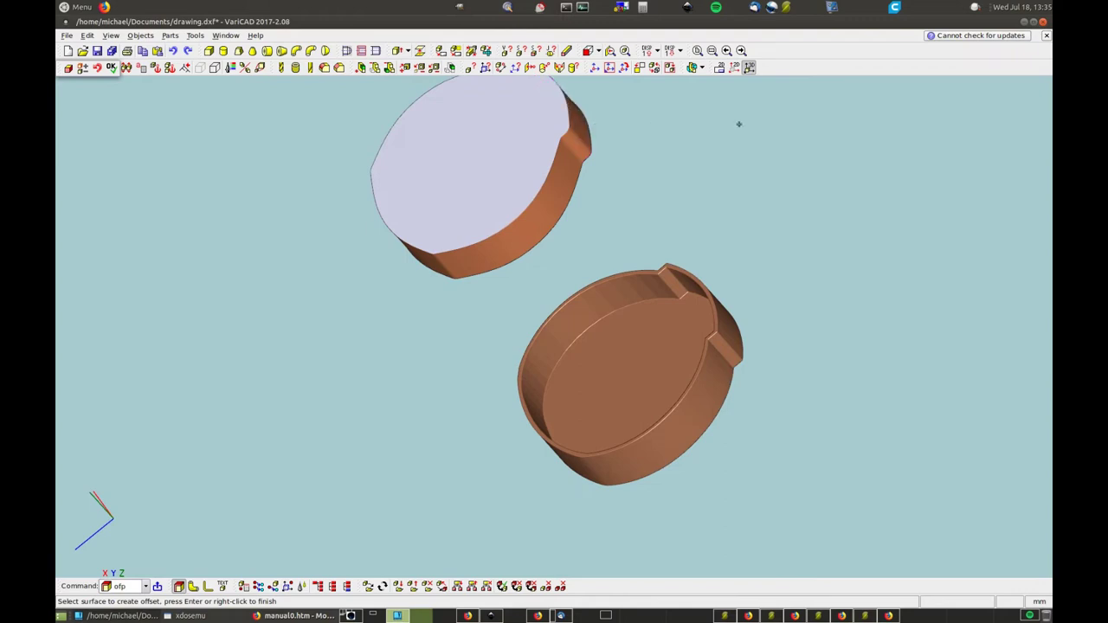
middle_click_drag(737, 124, 707, 329)
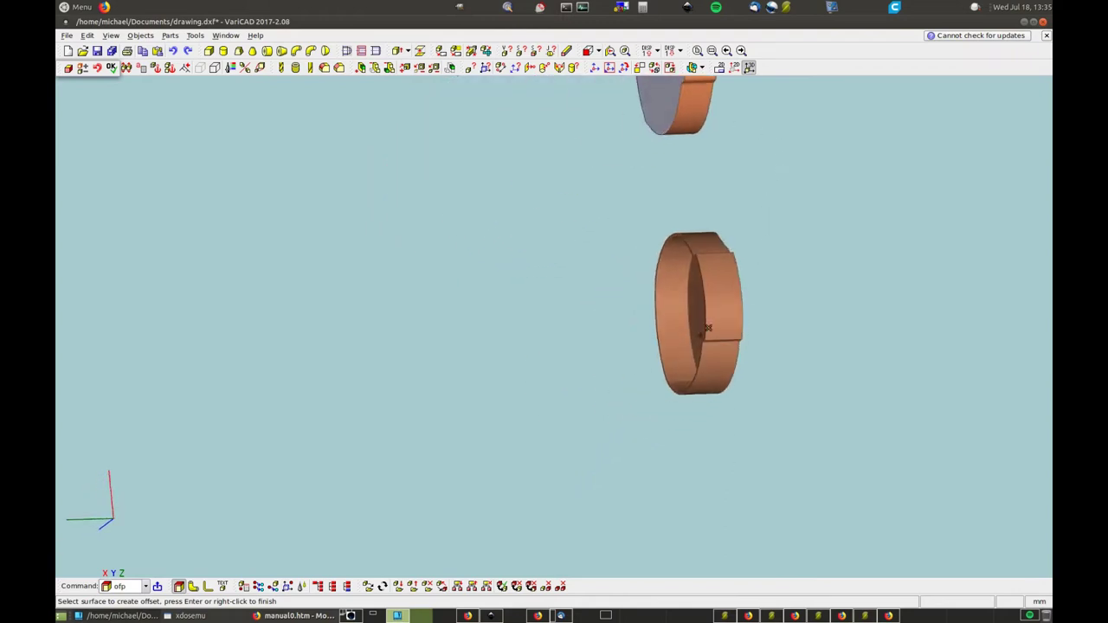
middle_click_drag(778, 257, 694, 441)
middle_click_drag(694, 248, 570, 307)
scroll(569, 307, "up", 3)
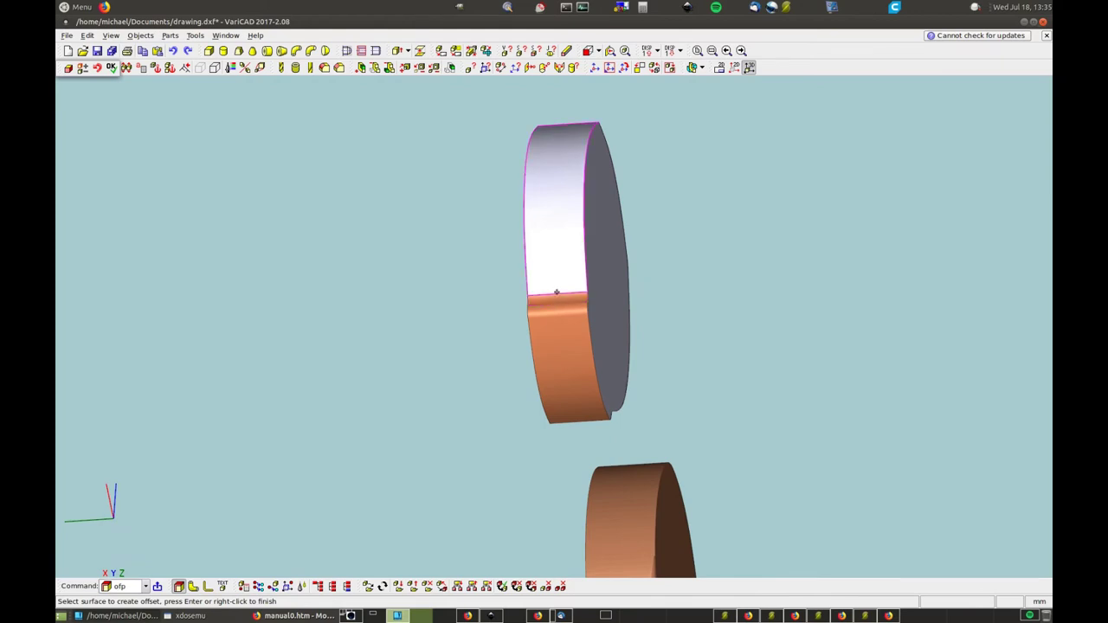
middle_click_drag(754, 145, 704, 354)
middle_click_drag(715, 330, 514, 479)
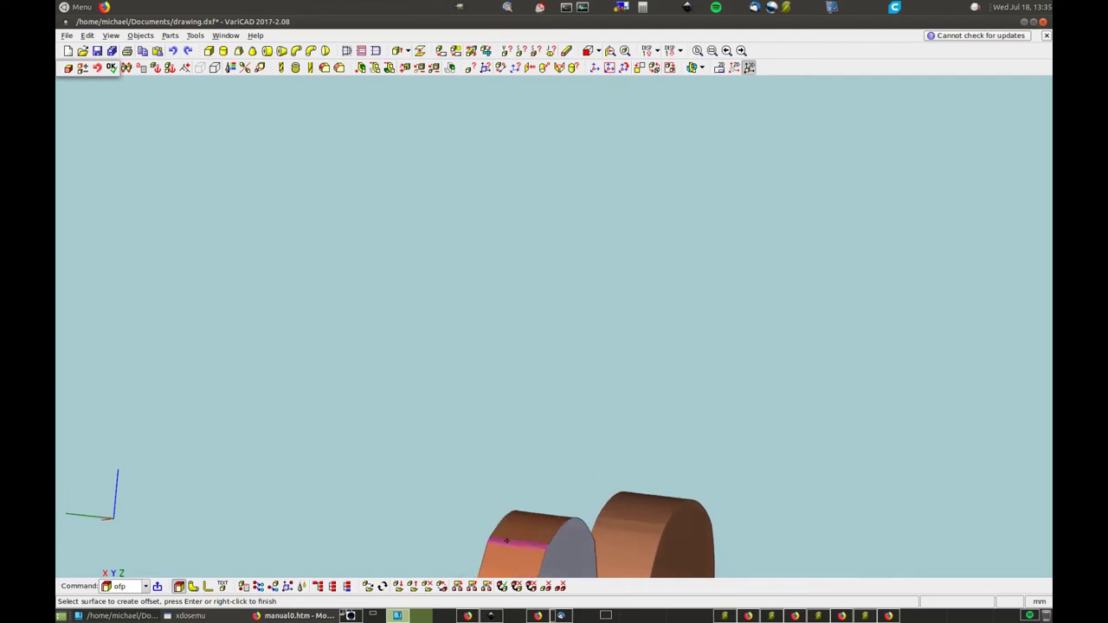
right_click(483, 381)
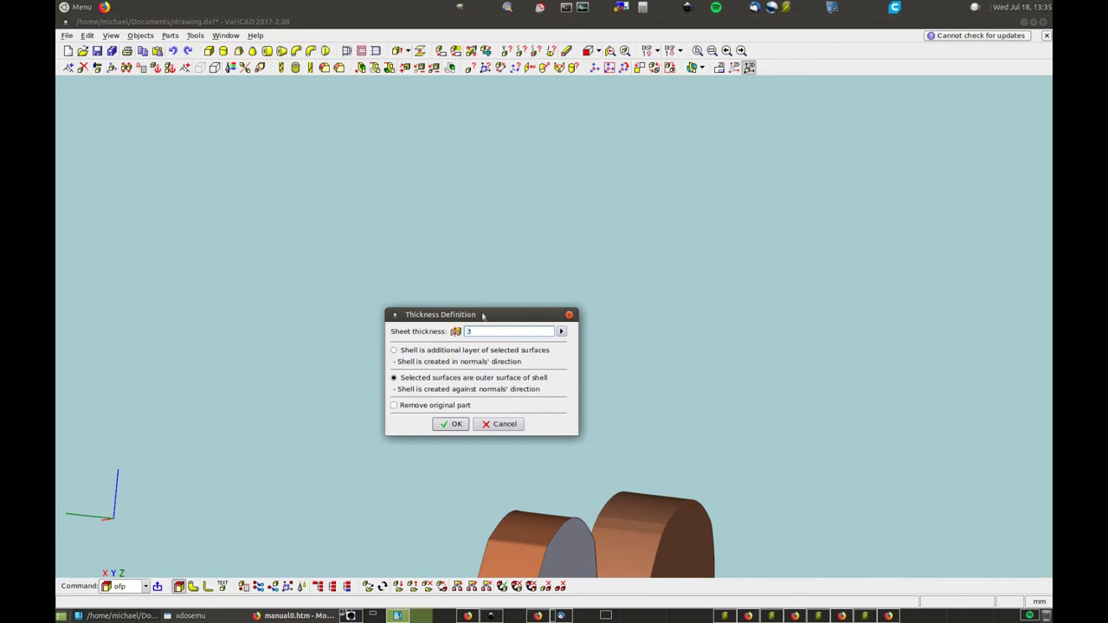
left_click(451, 421)
left_click(419, 430)
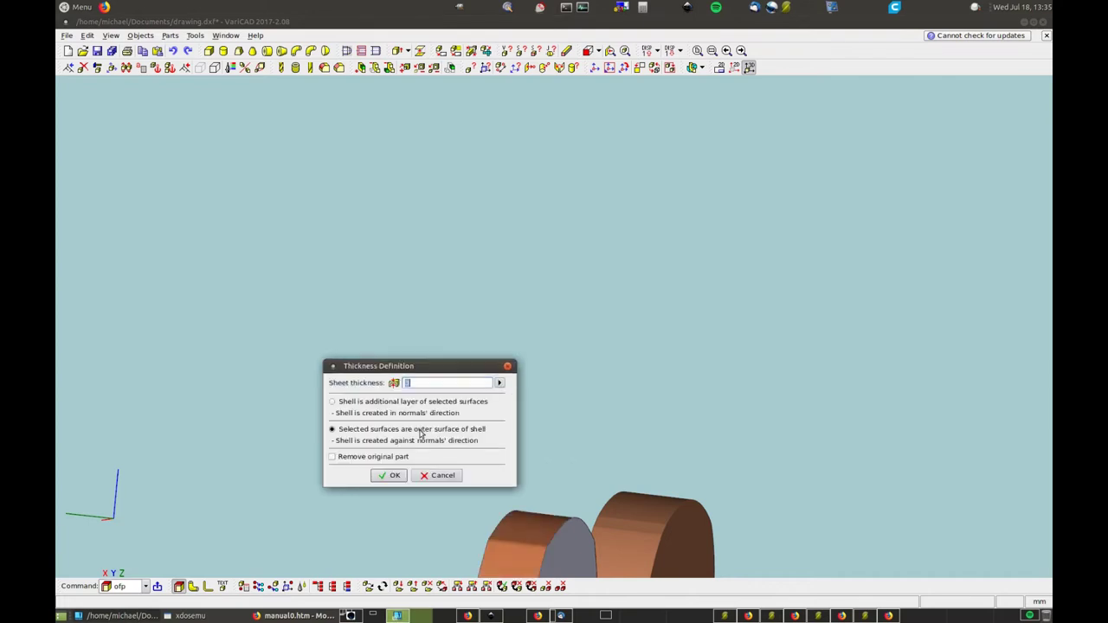
middle_click_drag(637, 446, 774, 289)
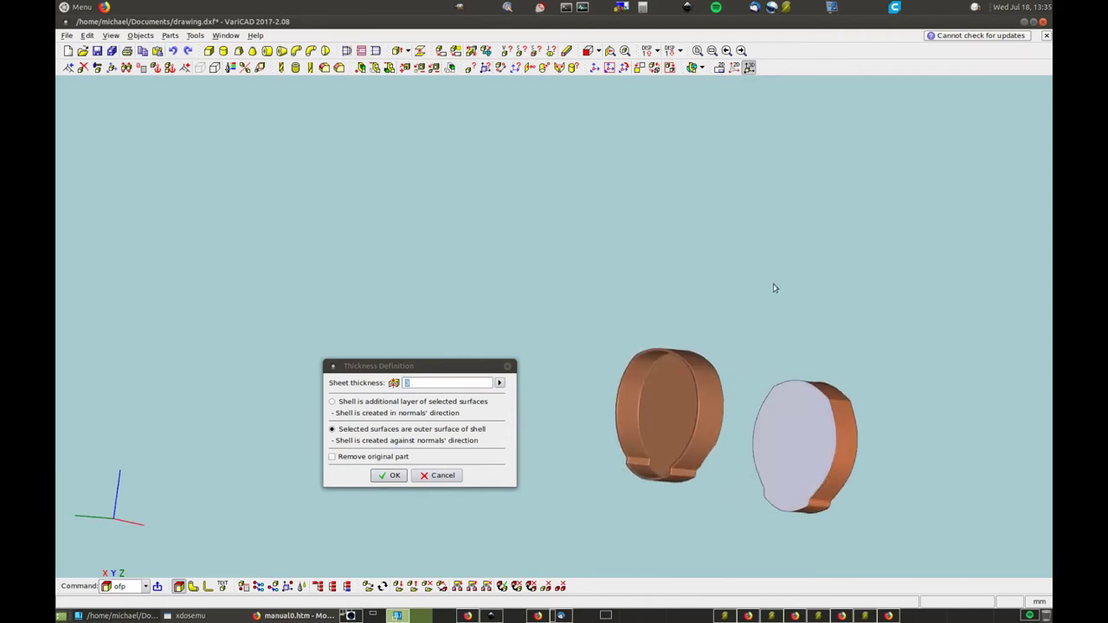
left_click(391, 475)
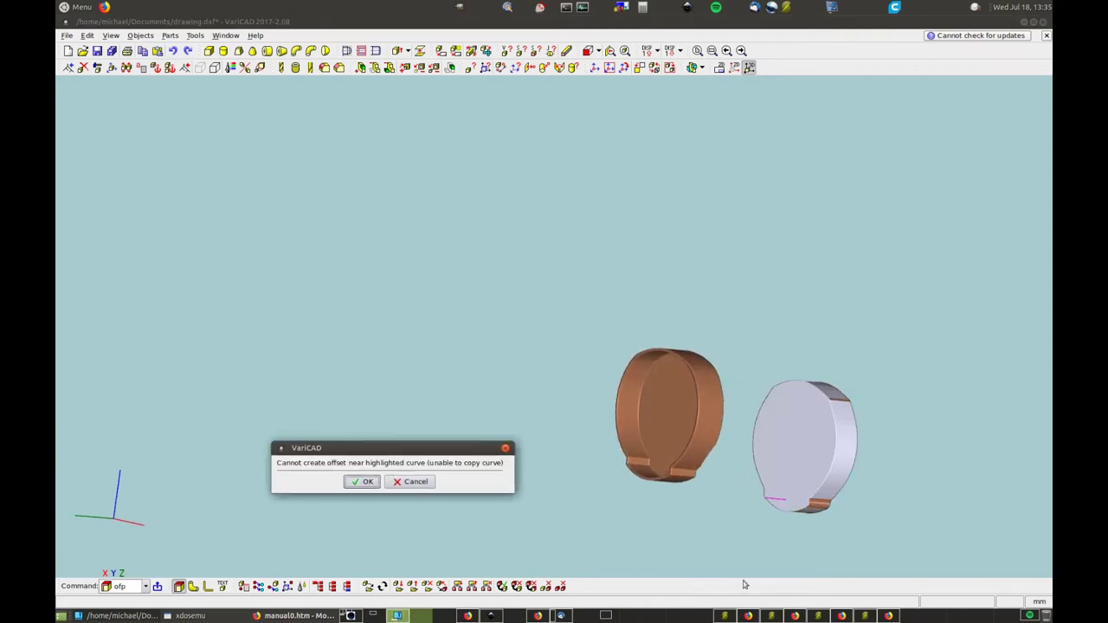
middle_click_drag(756, 527, 828, 420)
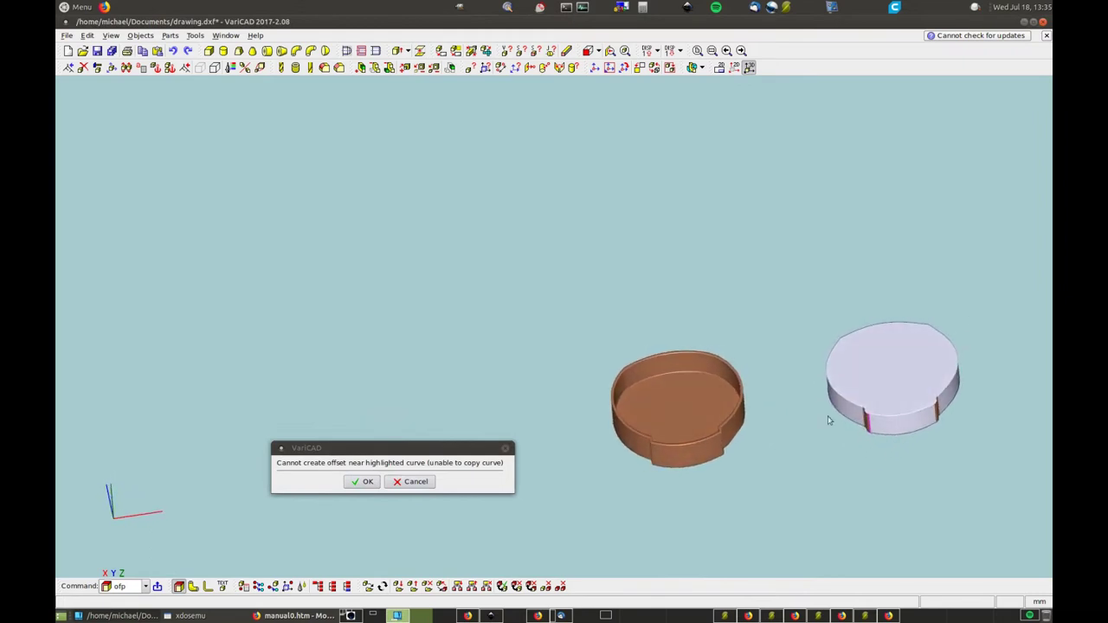
scroll(869, 424, "up", 8)
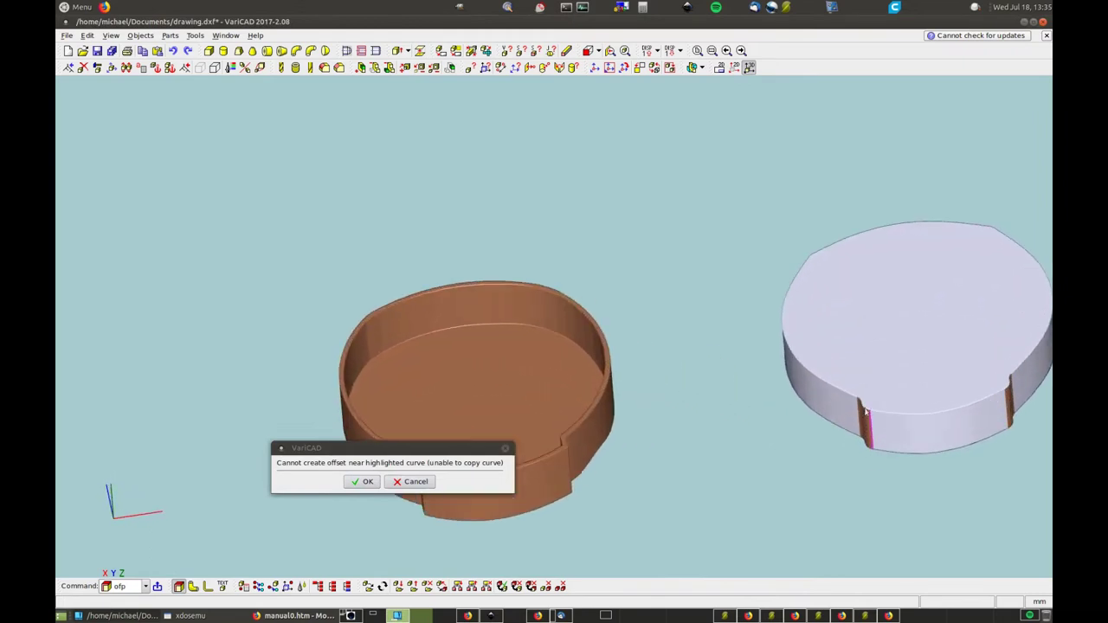
scroll(869, 415, "up", 2)
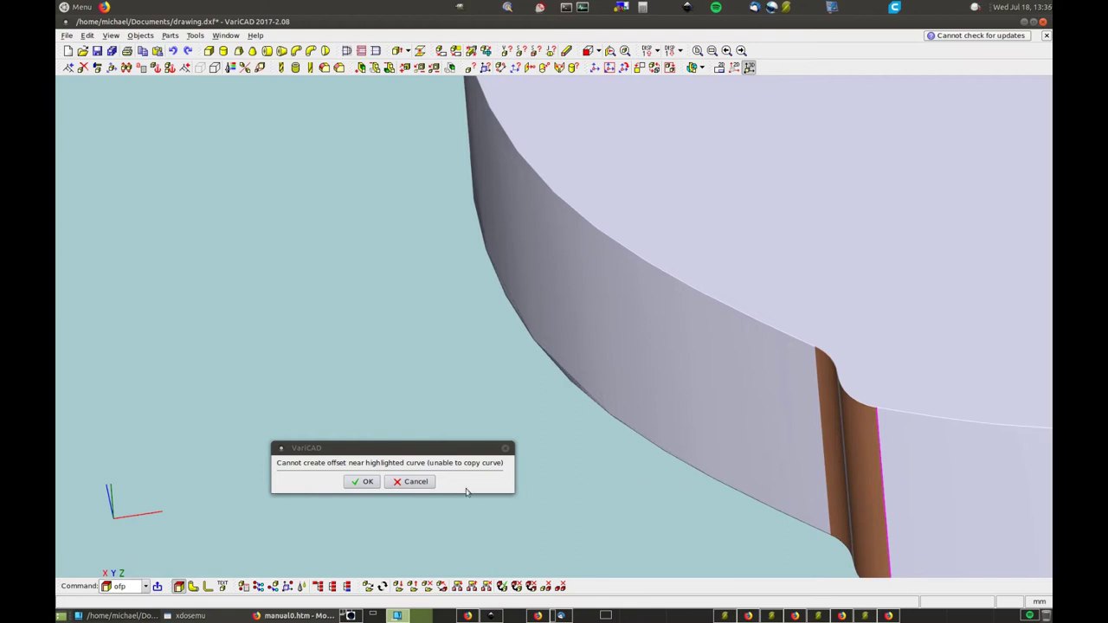
left_click(416, 482)
scroll(516, 322, "down", 3)
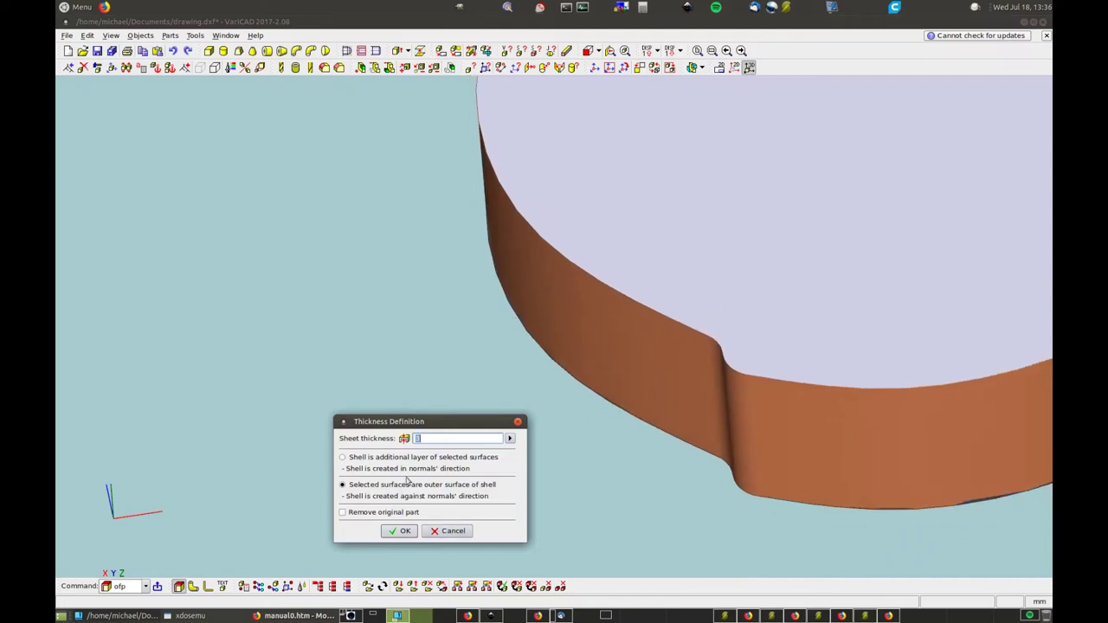
left_click(427, 533)
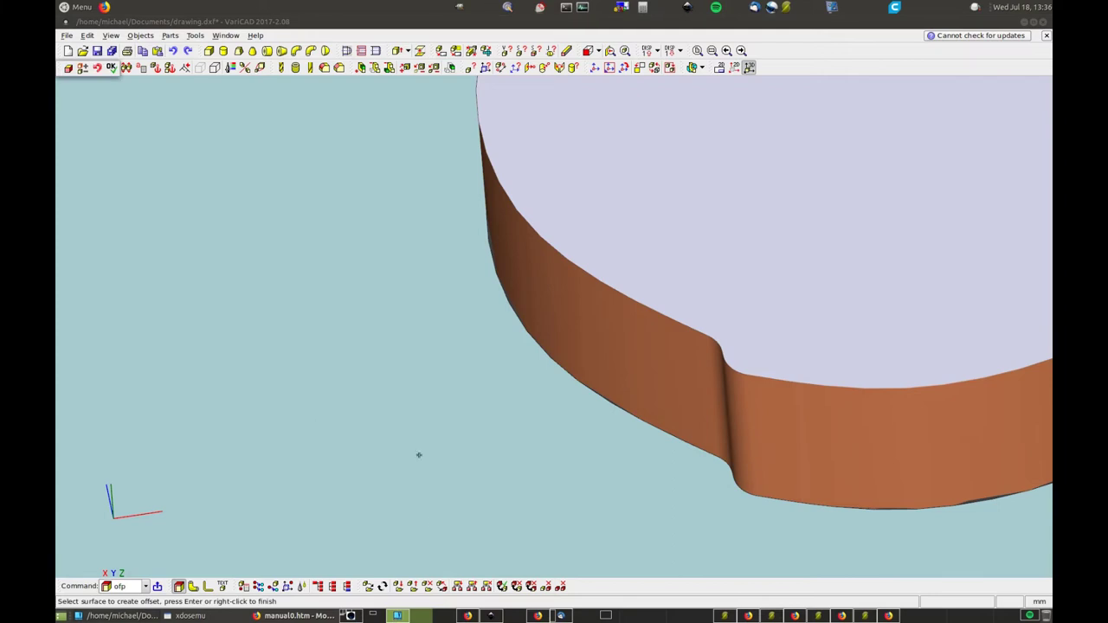
right_click(177, 118)
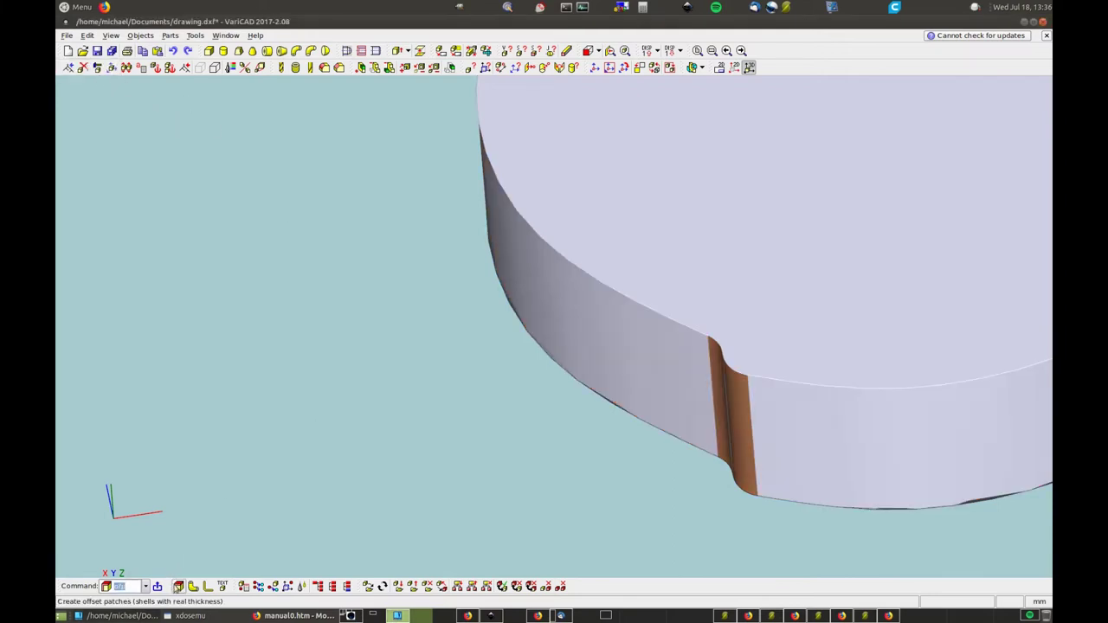
left_click(179, 585)
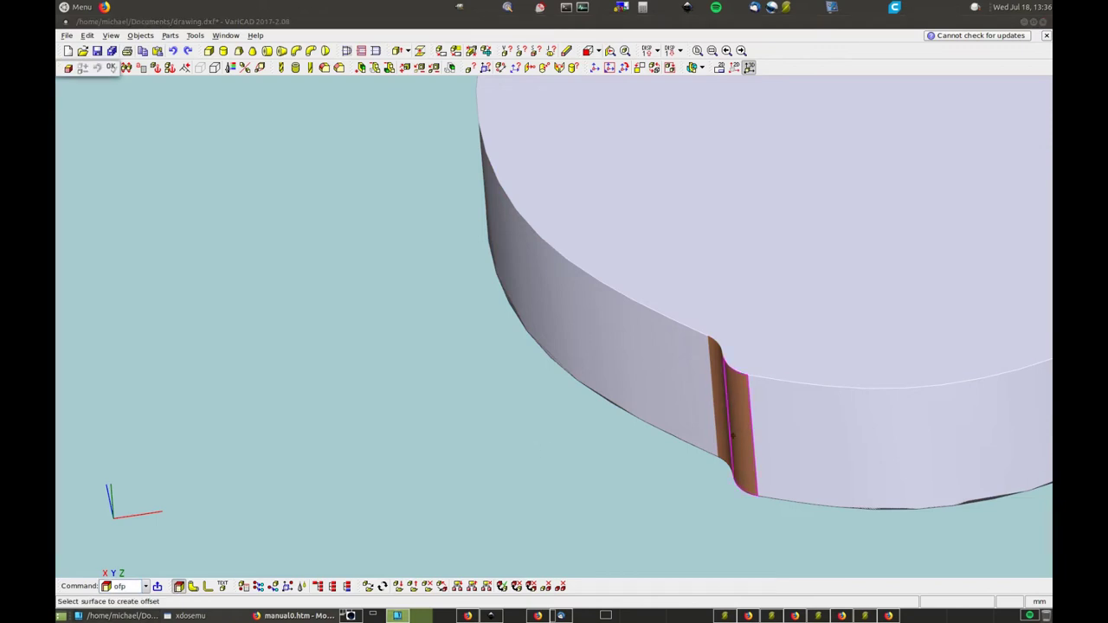
left_click(732, 435)
middle_click_drag(623, 455, 742, 453)
right_click(688, 446)
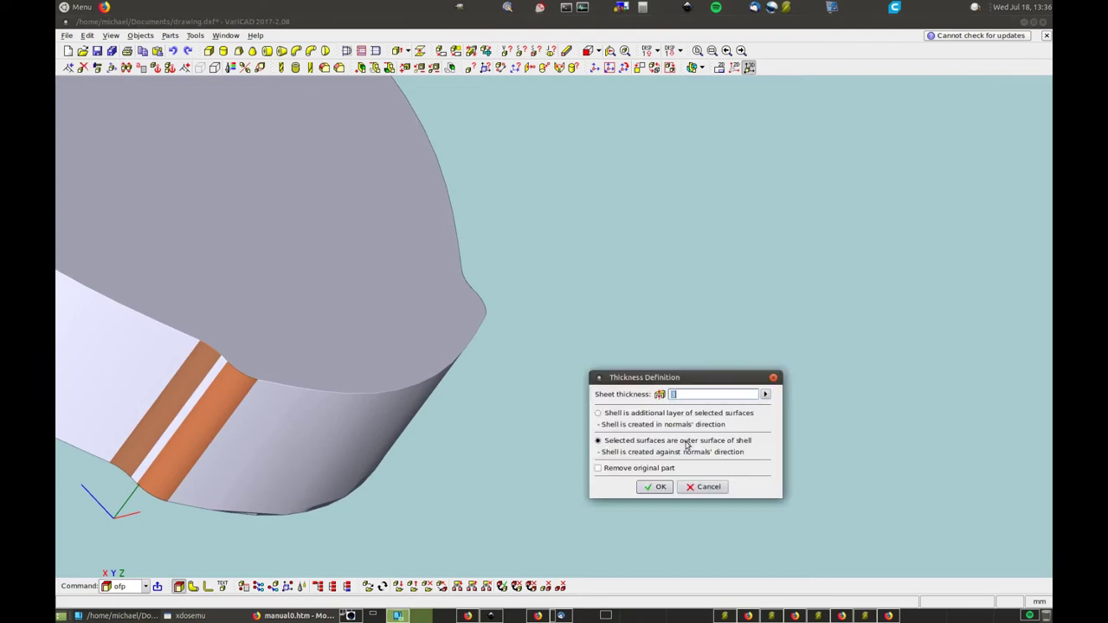
left_click(658, 486)
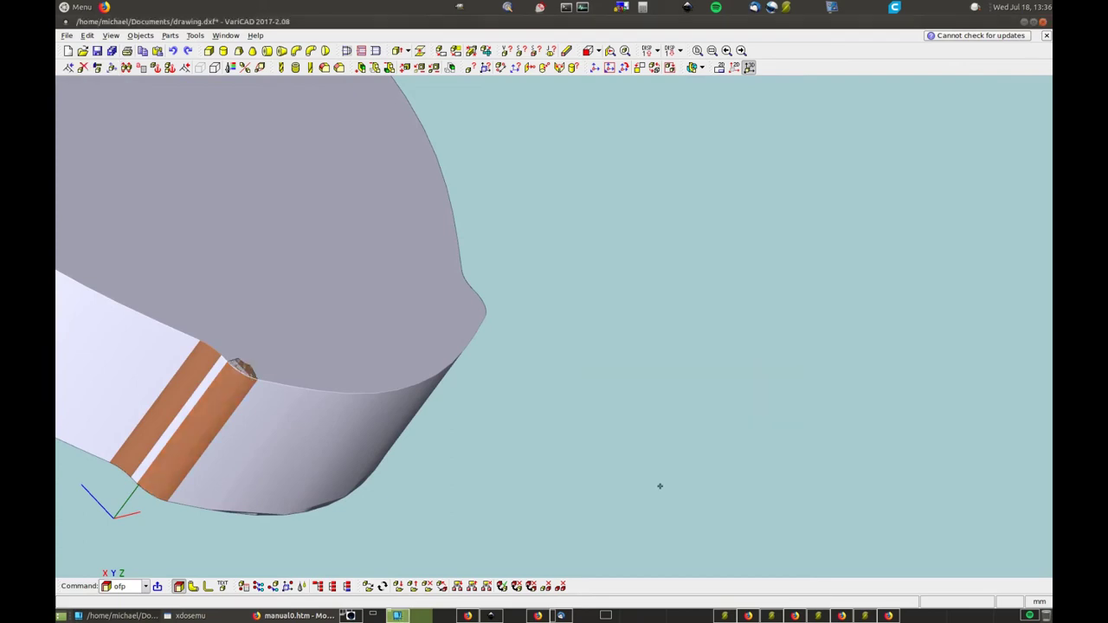
left_click(279, 467)
right_click(565, 475)
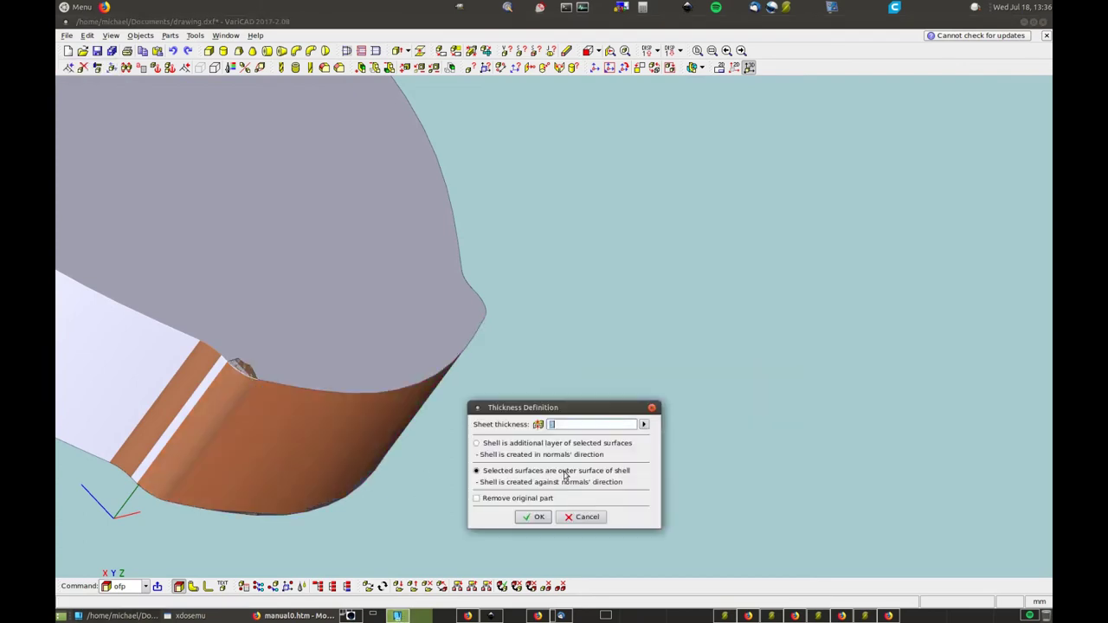
left_click(535, 517)
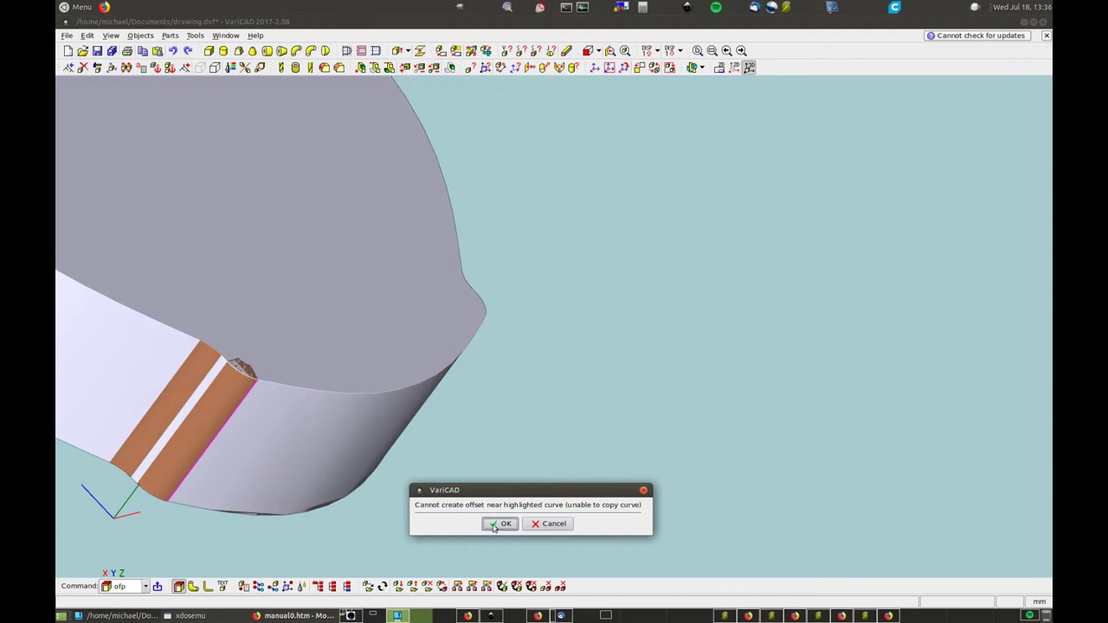
left_click(500, 524)
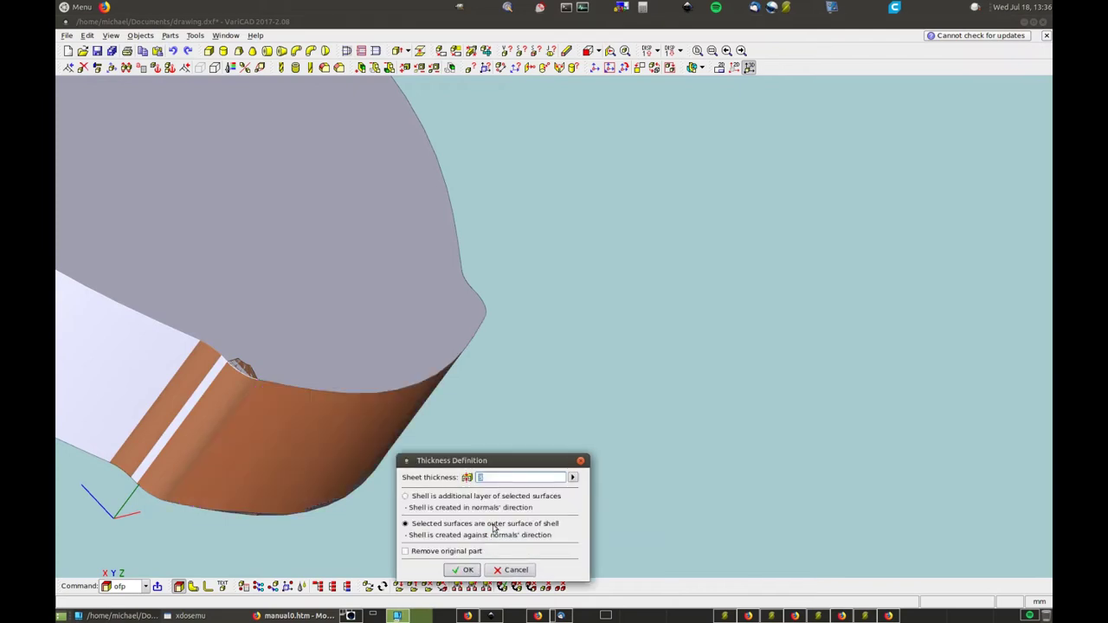
left_click(461, 570)
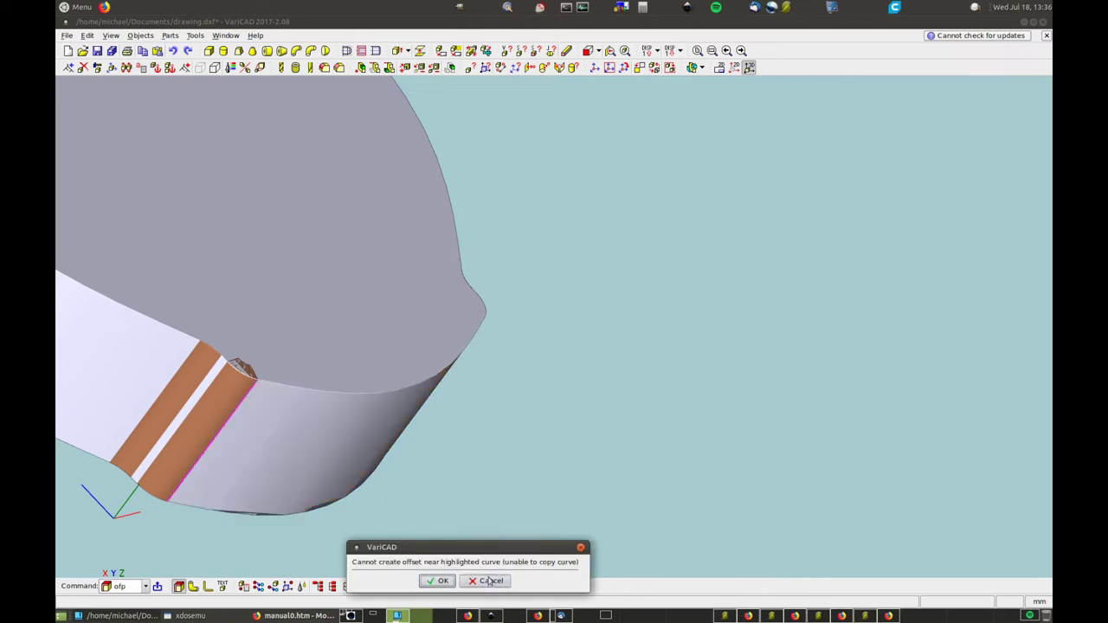
left_click_drag(456, 550, 618, 379)
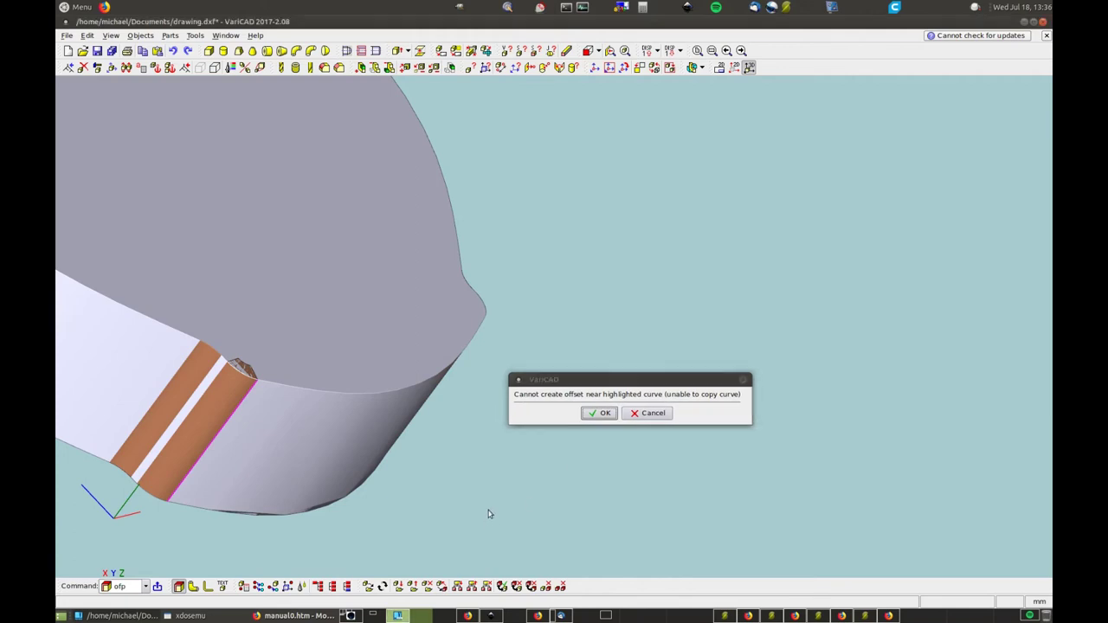
scroll(458, 391, "up", 3)
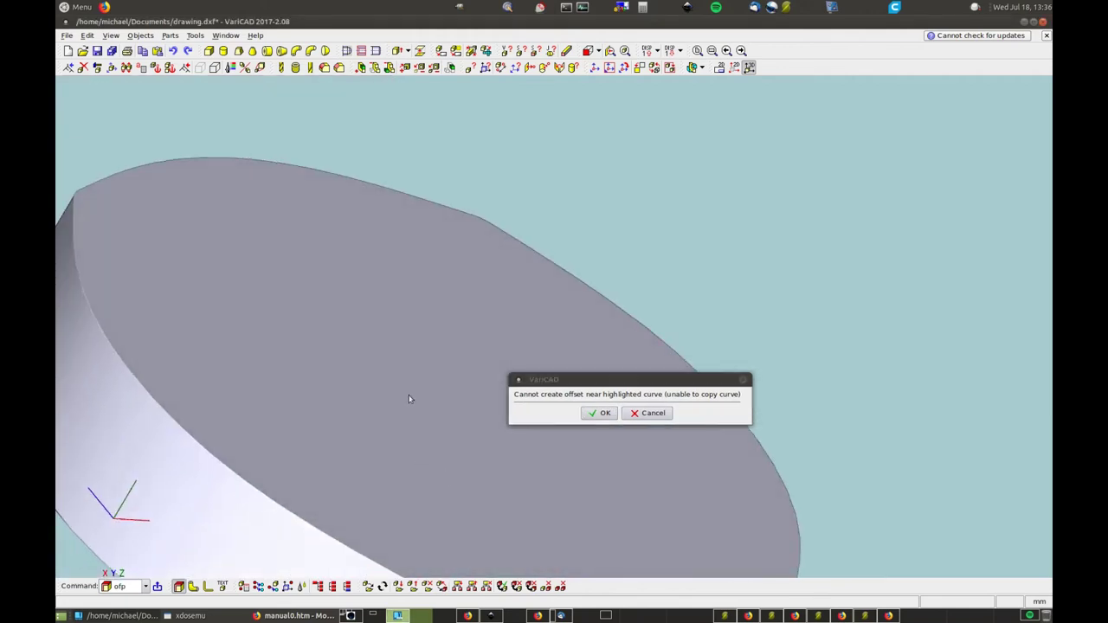
left_click(651, 413)
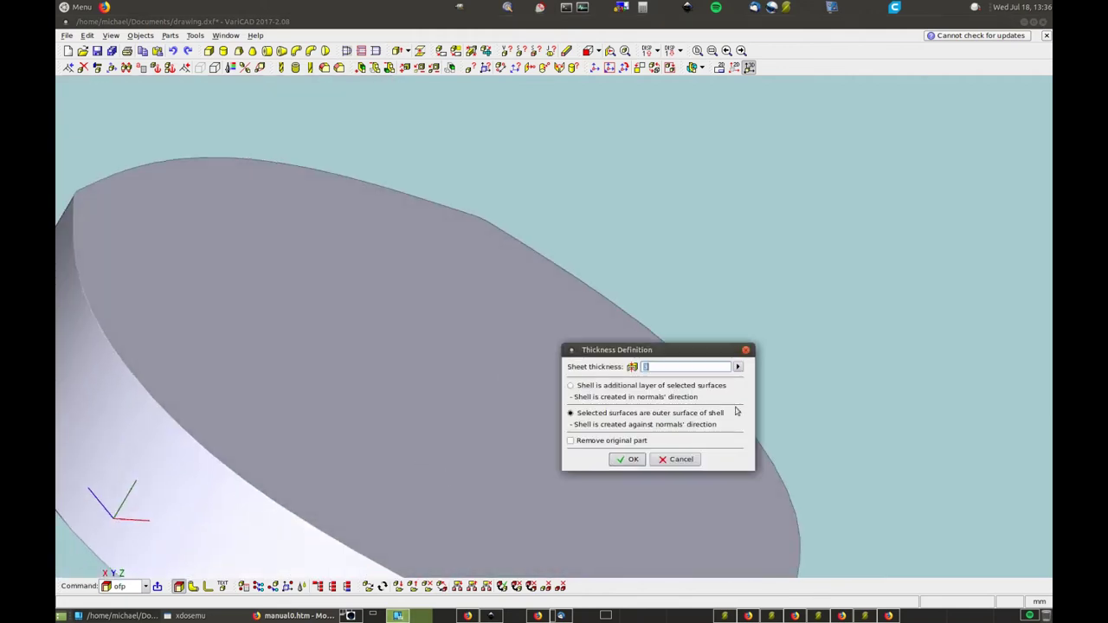
left_click(679, 462)
scroll(730, 384, "down", 5)
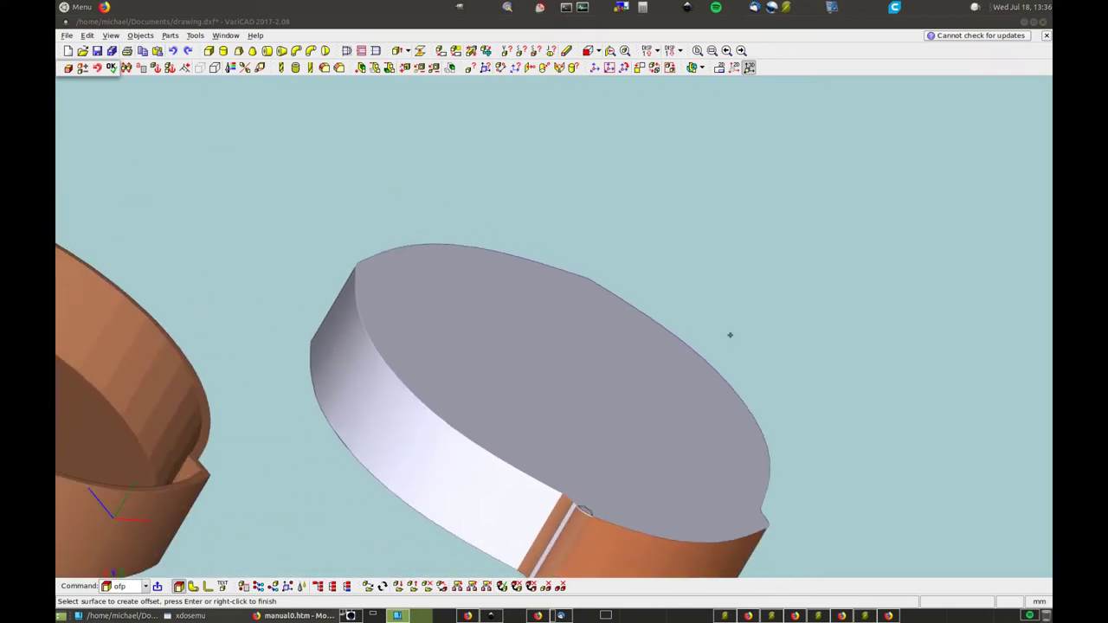
scroll(732, 314, "down", 2)
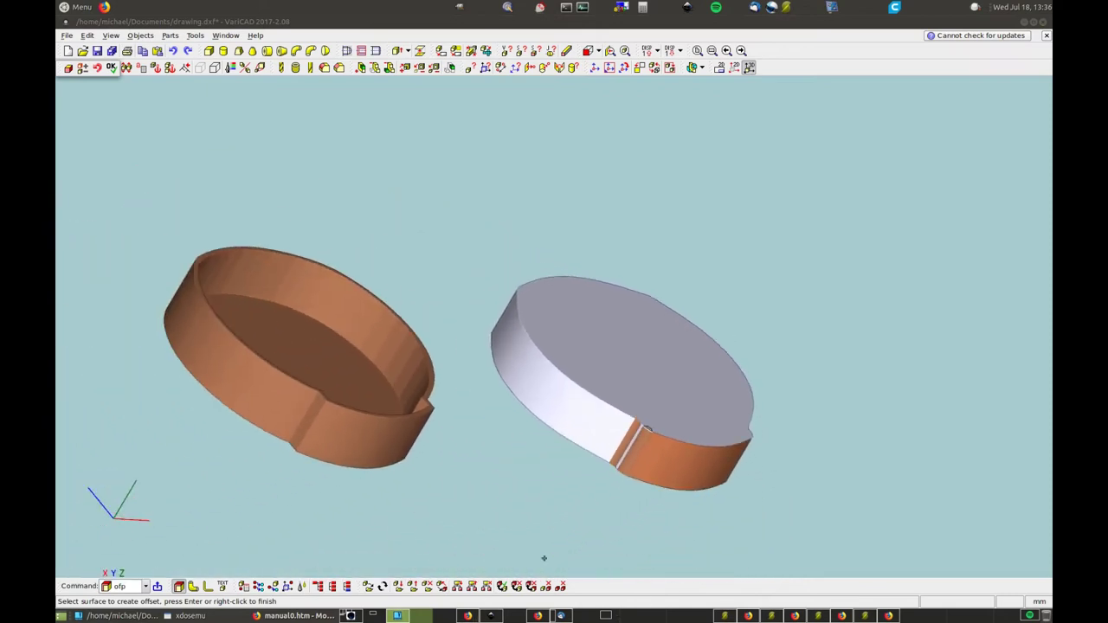
- Launch QCAD and open drawing-1.dxf with the red traced disc outline
left_click(443, 617)
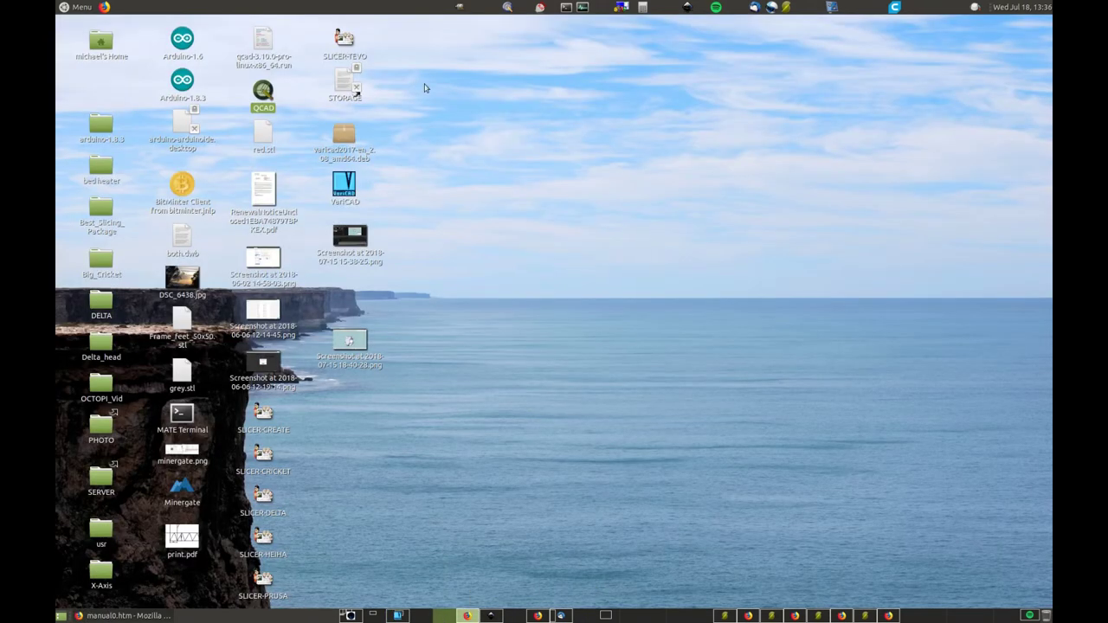
left_click(508, 8)
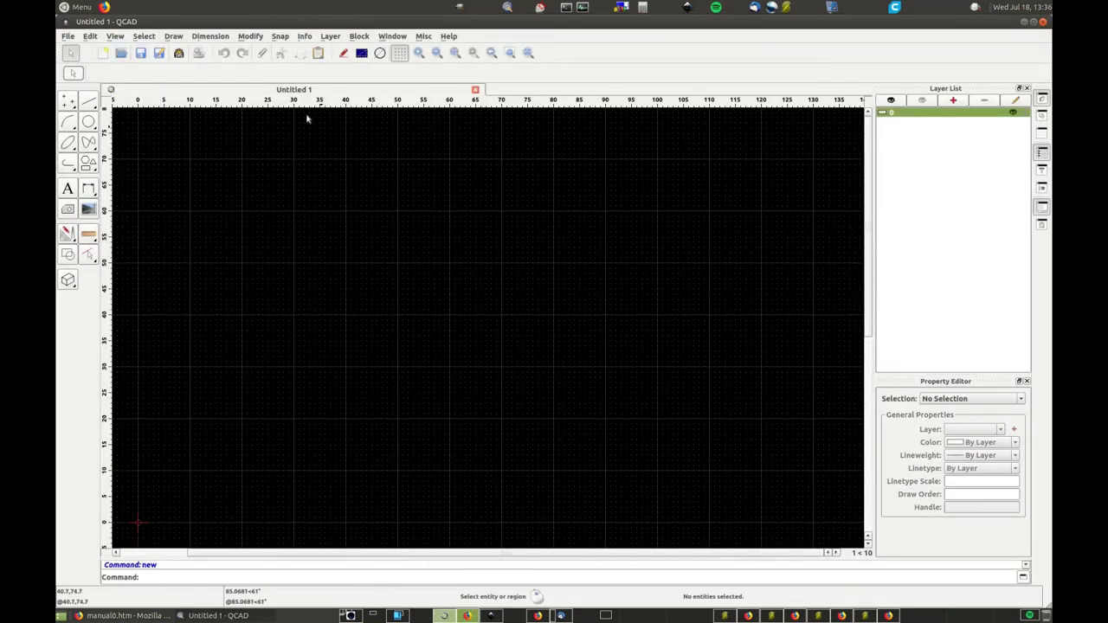
left_click(67, 36)
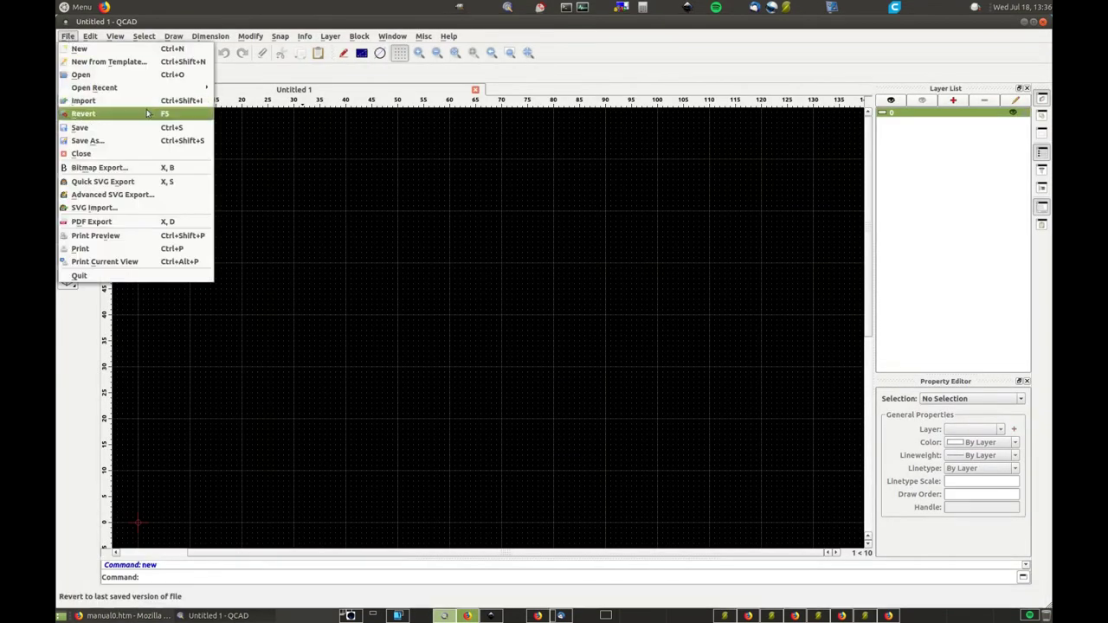
mouse_move(137, 87)
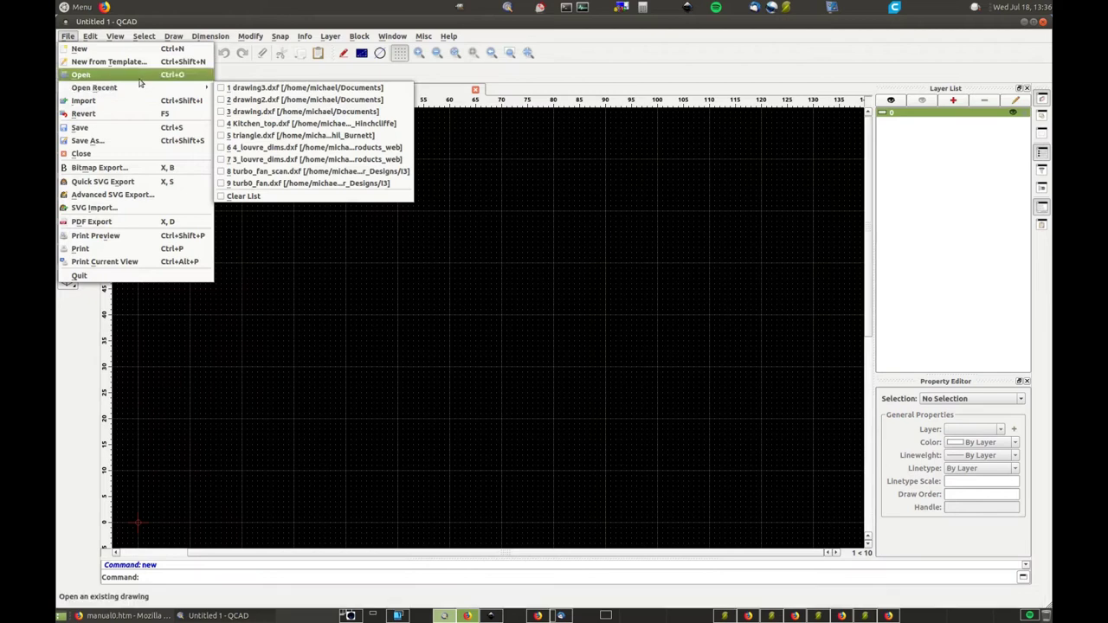
left_click(136, 75)
double_click(487, 189)
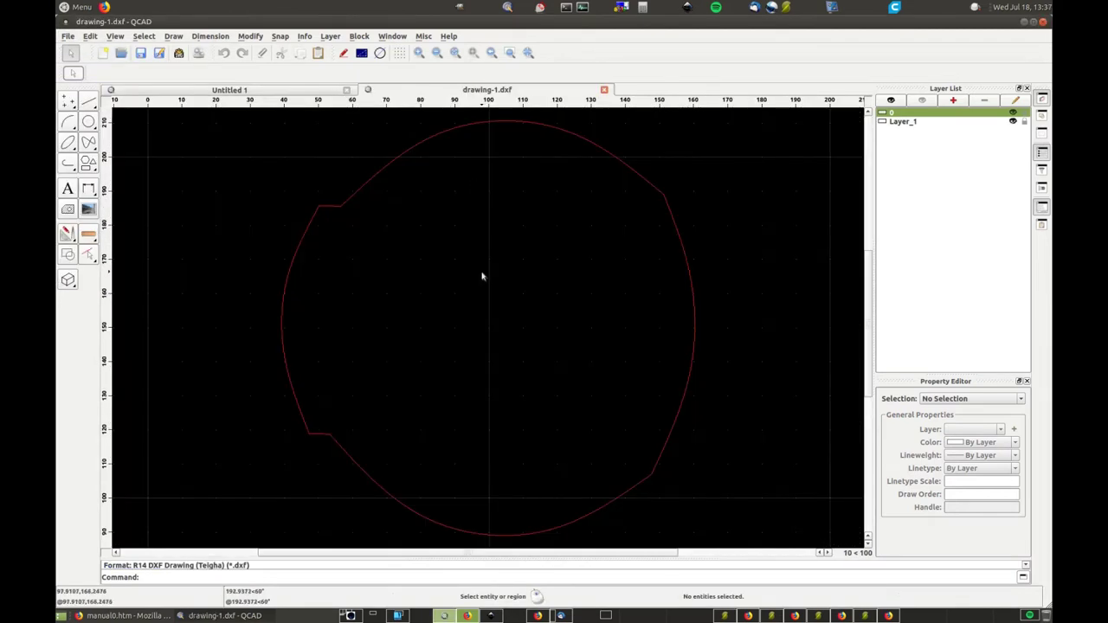
- Draw three-point arcs along the disc's left side and bottom, from notch corners to the lower-right vertex
left_click(70, 125)
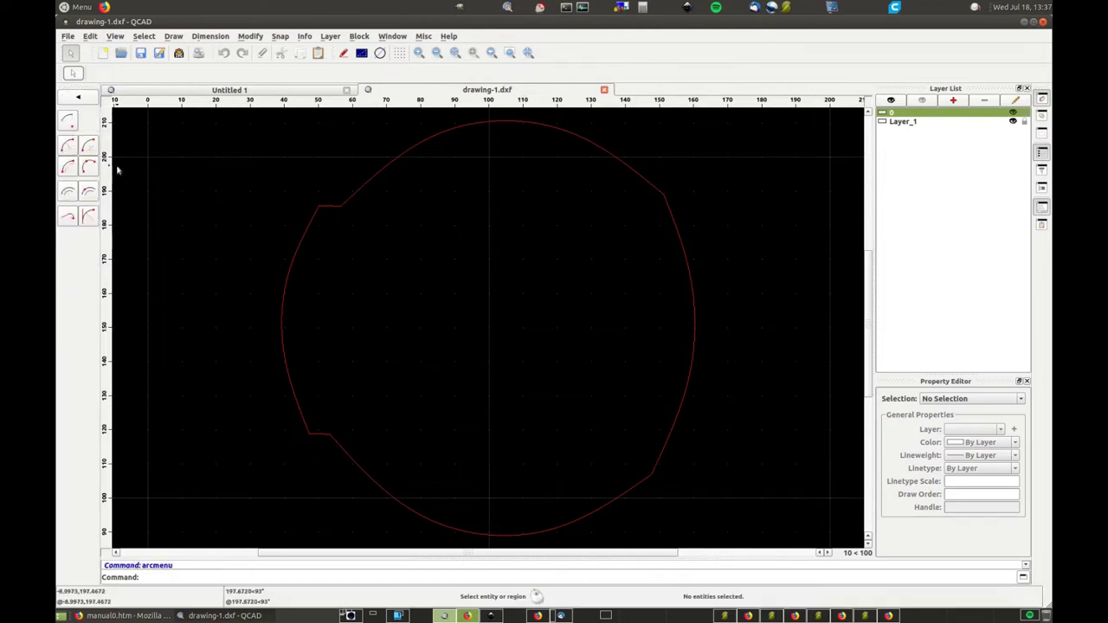
left_click(87, 144)
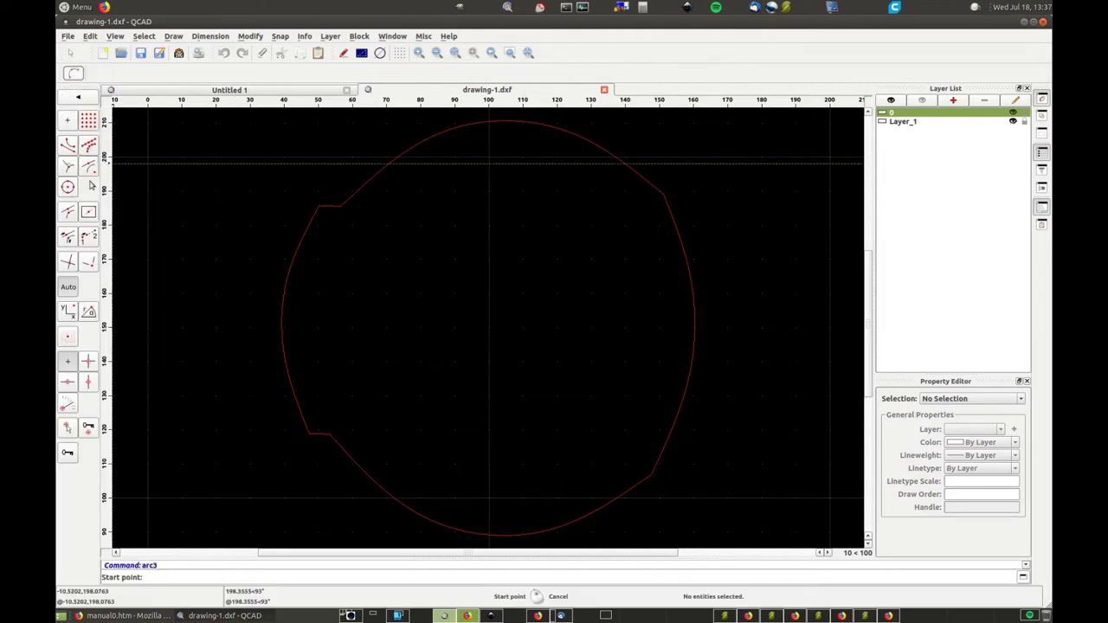
left_click(318, 204)
left_click(281, 318)
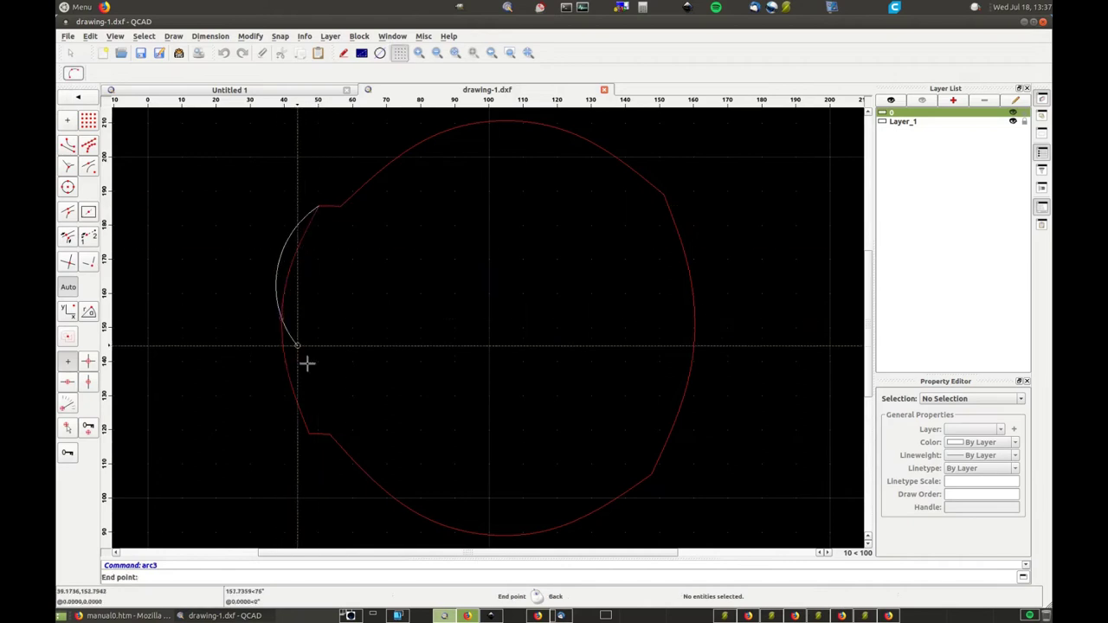
left_click(307, 432)
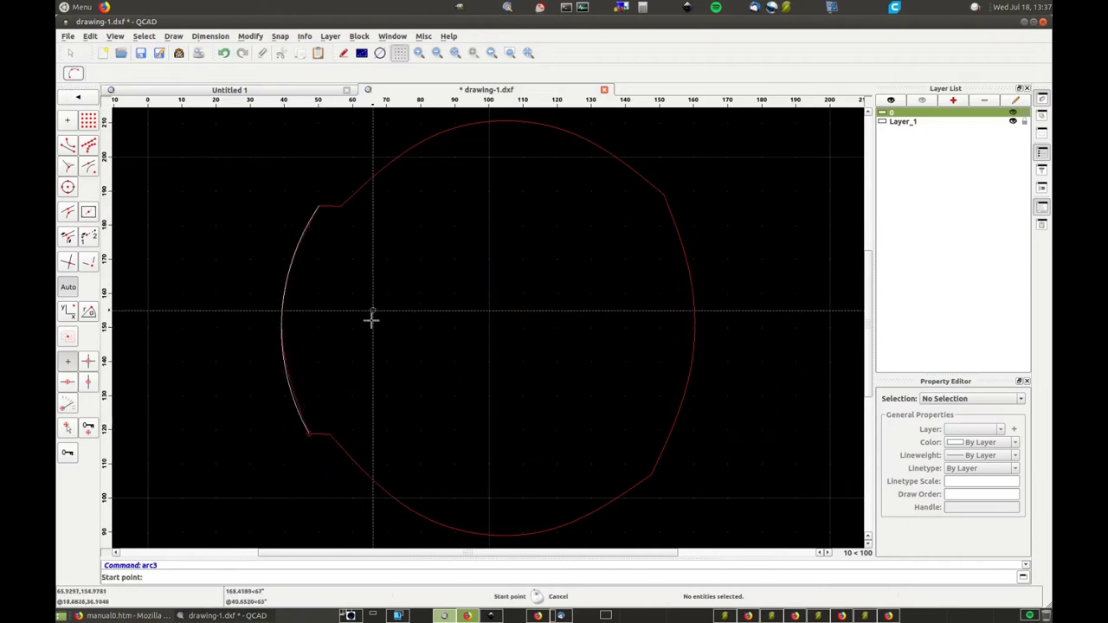
left_click(328, 435)
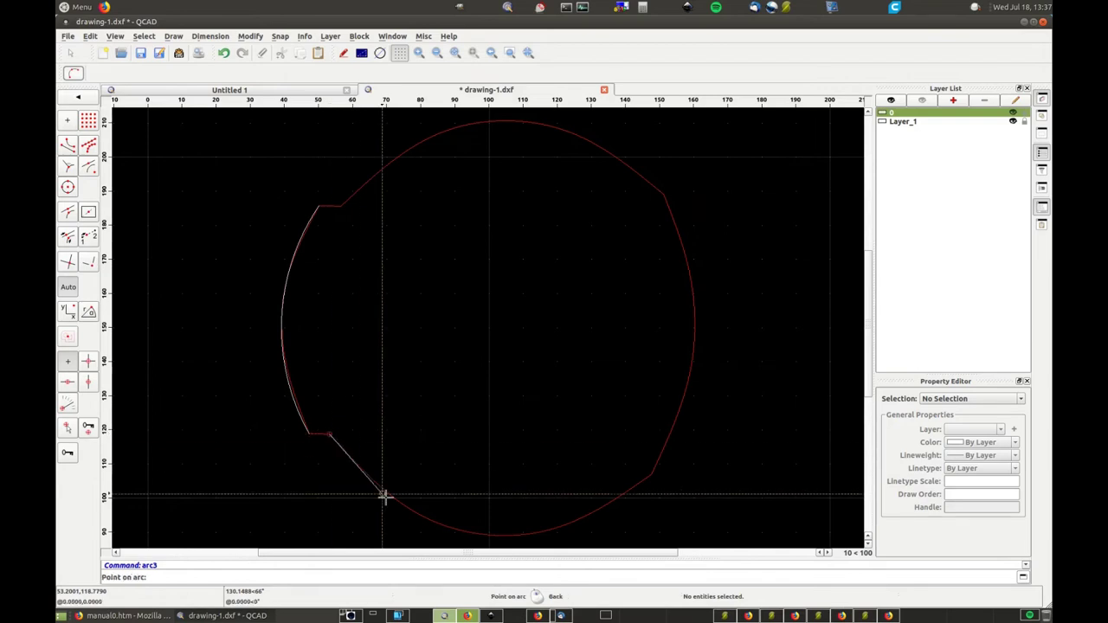
left_click(483, 536)
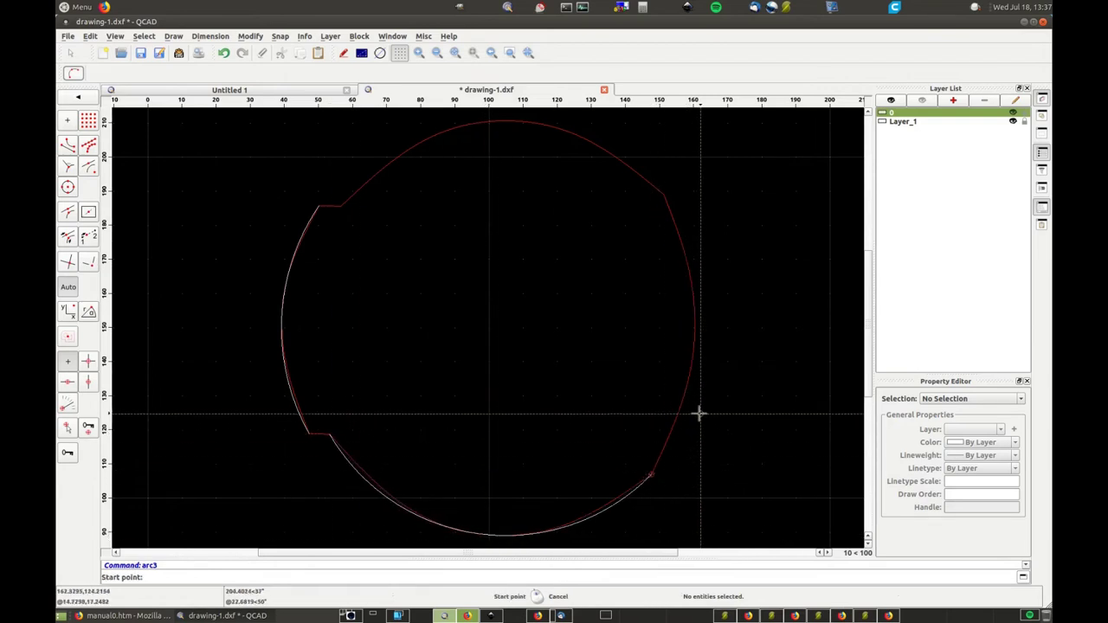
left_click(650, 472)
- Draw three-point arcs along the right side and top, ending at the upper notch's right corner
left_click(656, 473)
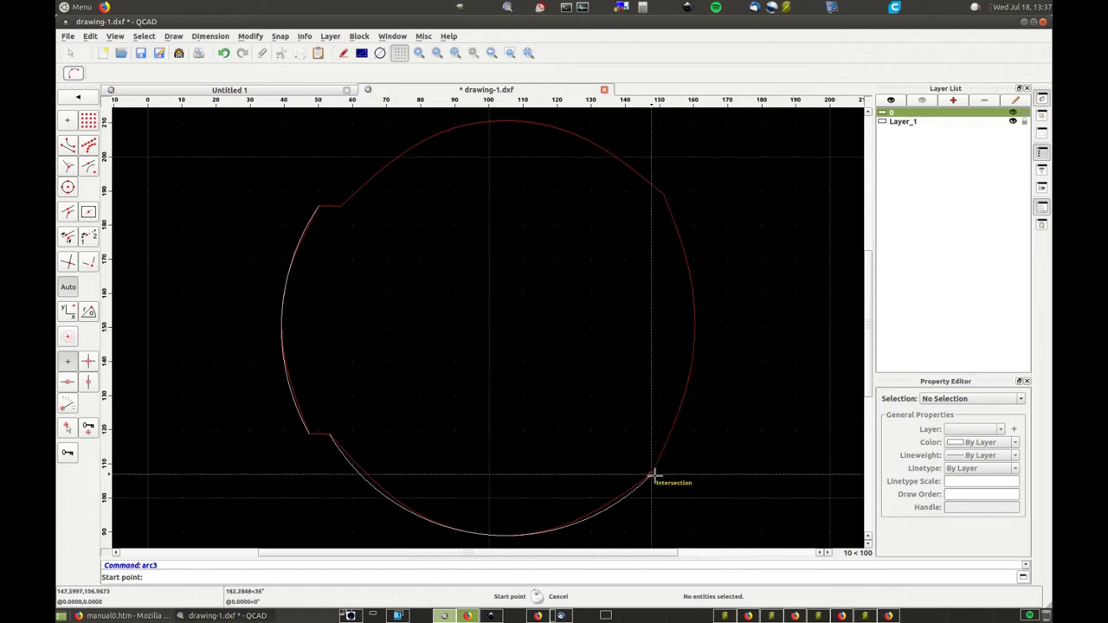
left_click(694, 332)
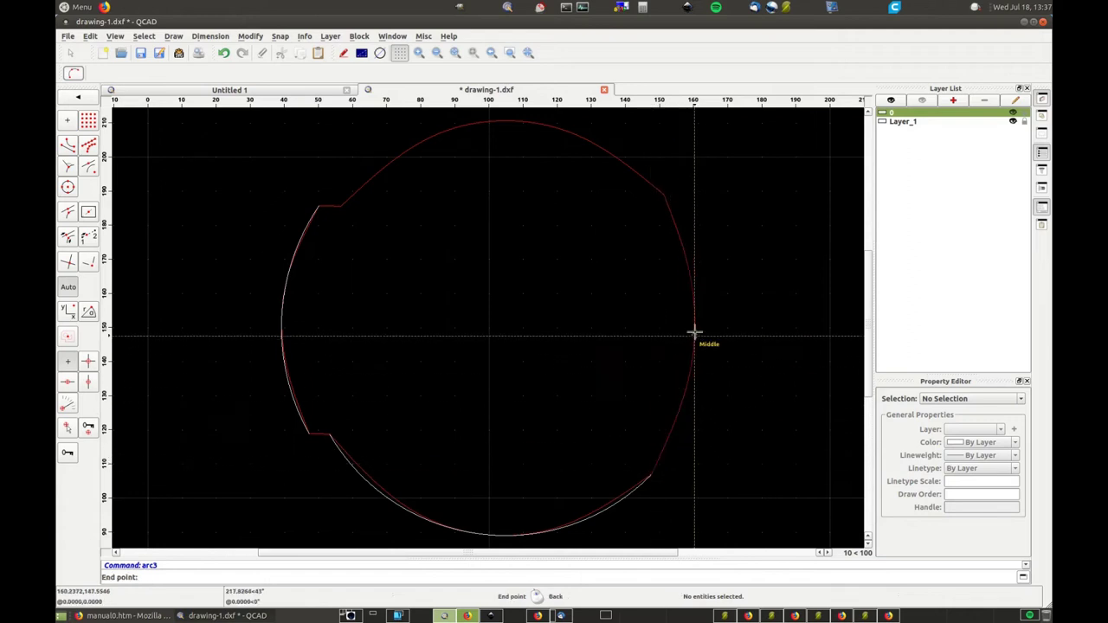
left_click(663, 194)
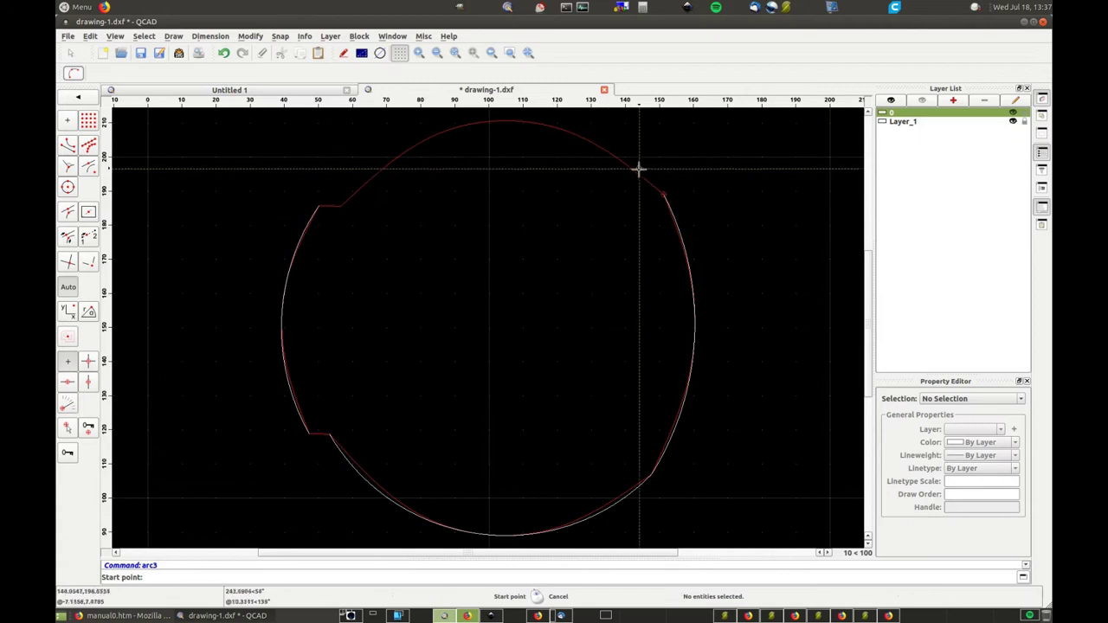
left_click(665, 191)
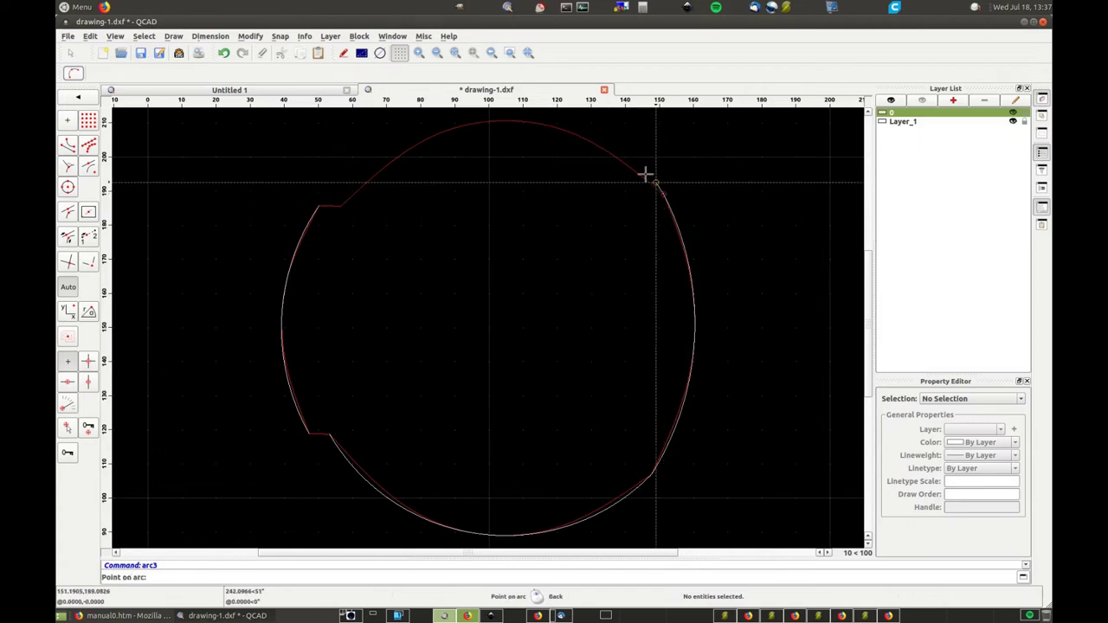
left_click(498, 121)
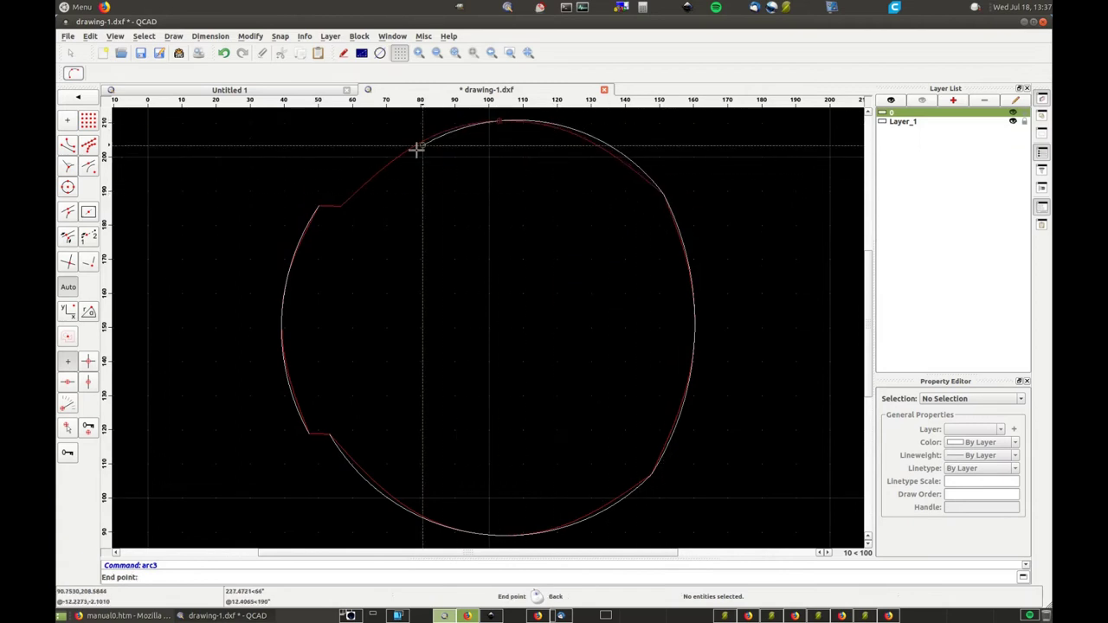
left_click(340, 206)
right_click(430, 219)
right_click(193, 202)
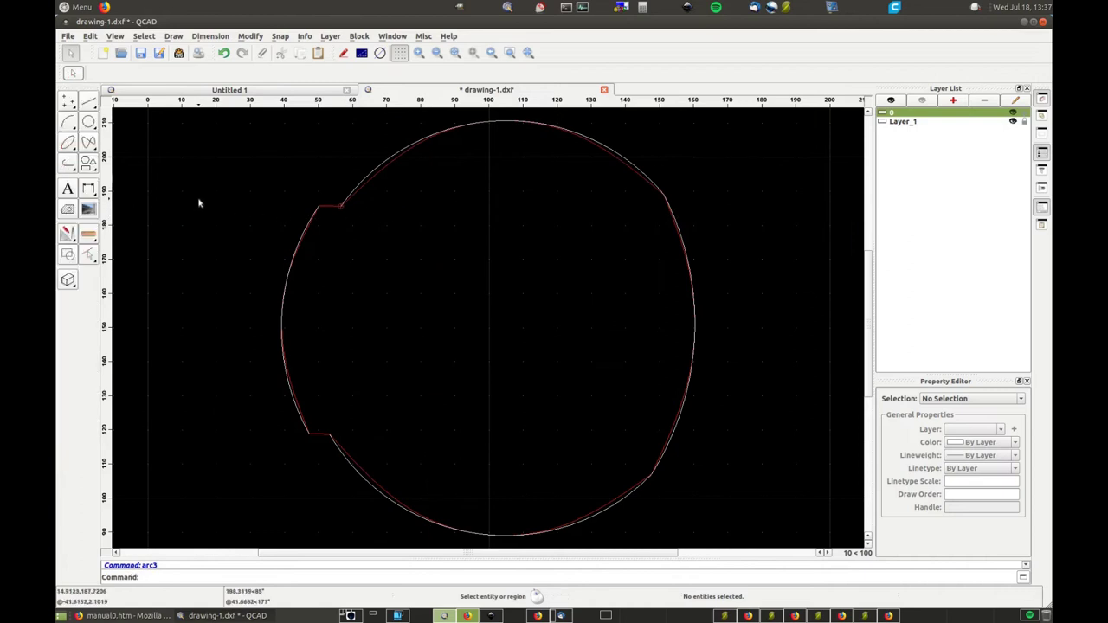
- Add short two-point lines closing the upper and lower notch steps
left_click(71, 117)
left_click(71, 117)
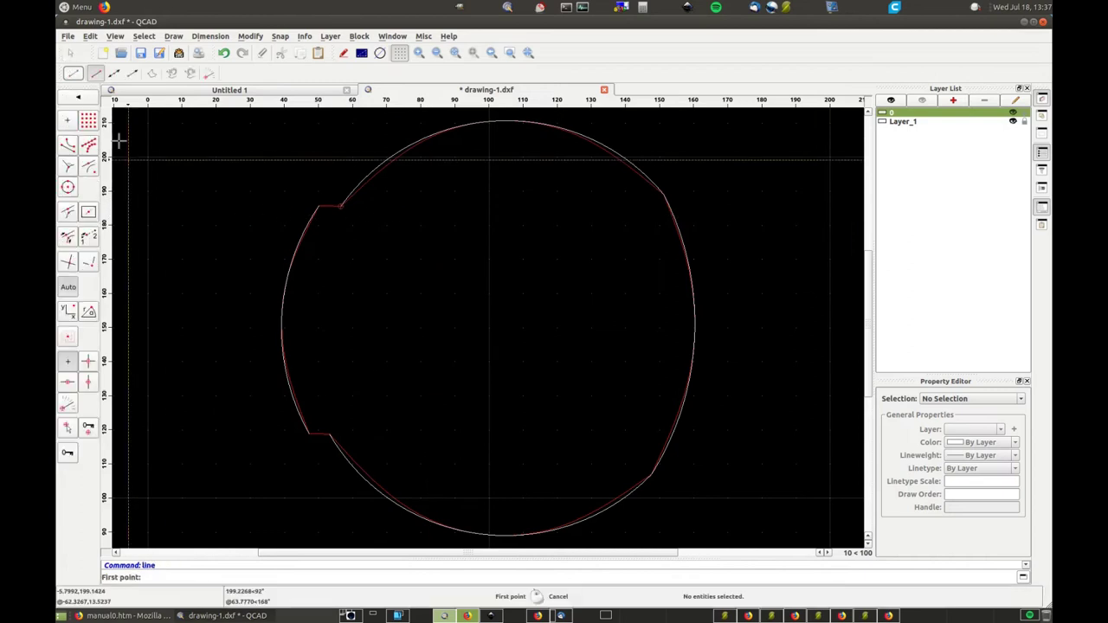
left_click(329, 205)
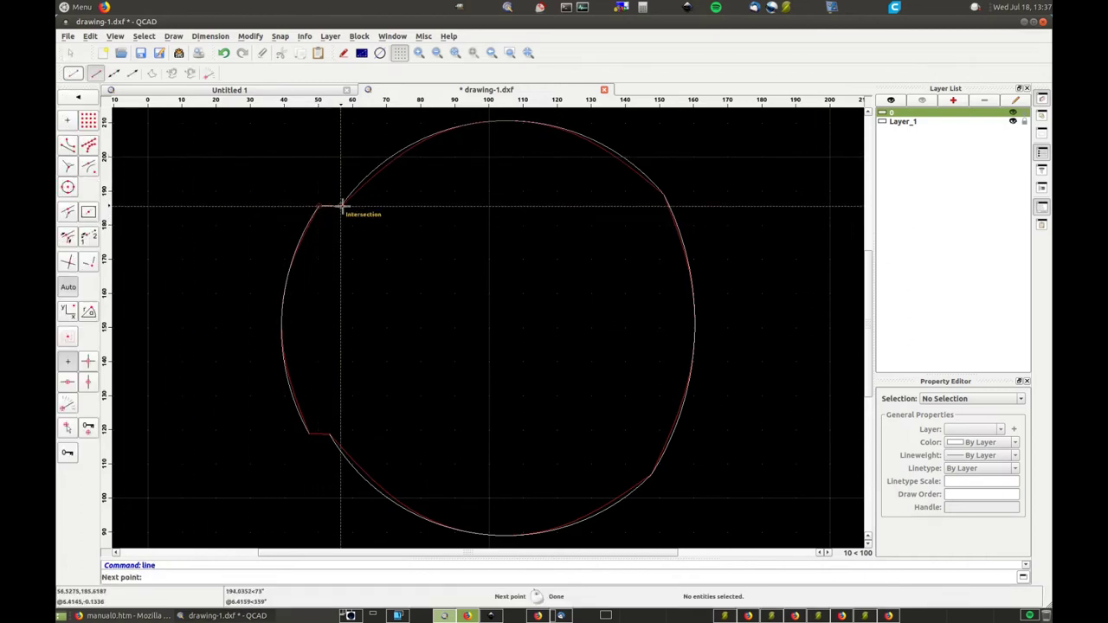
right_click(466, 355)
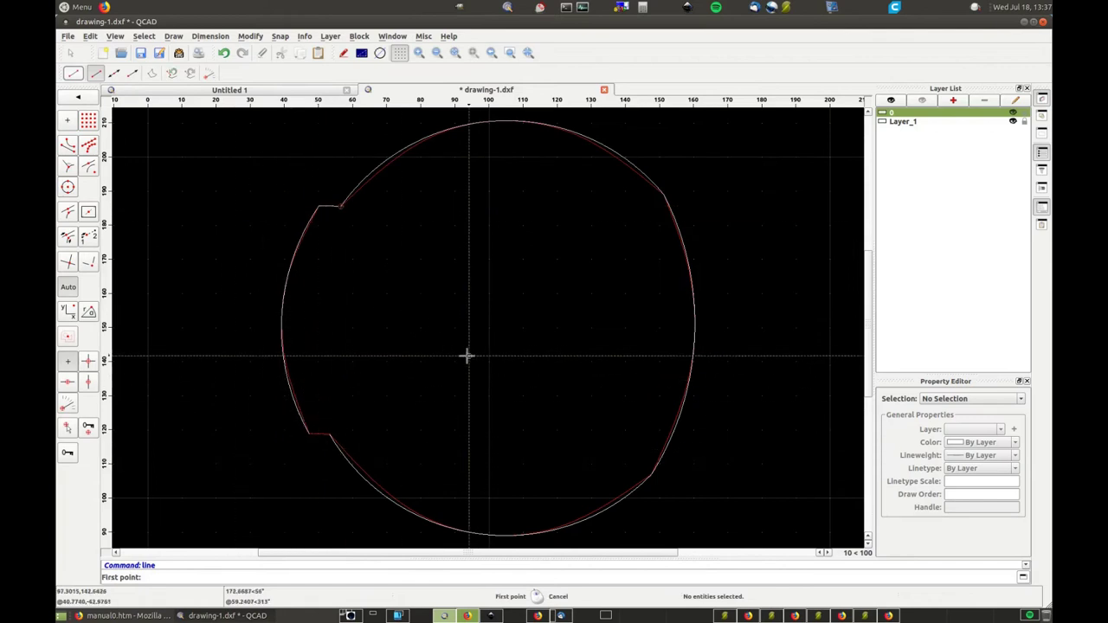
left_click(308, 432)
left_click(332, 435)
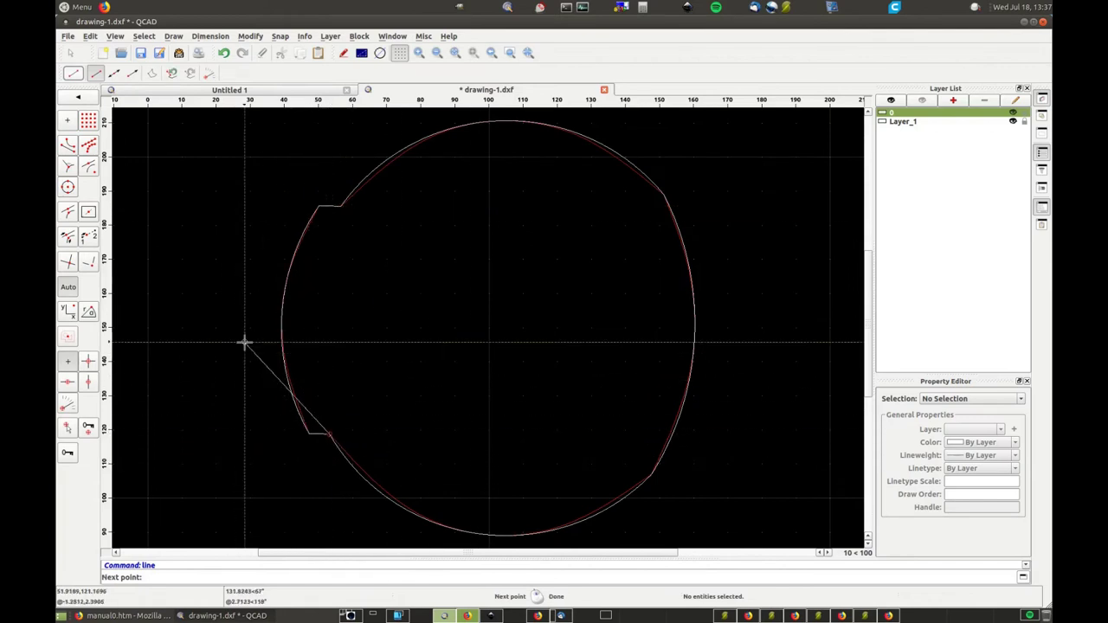
right_click(192, 269)
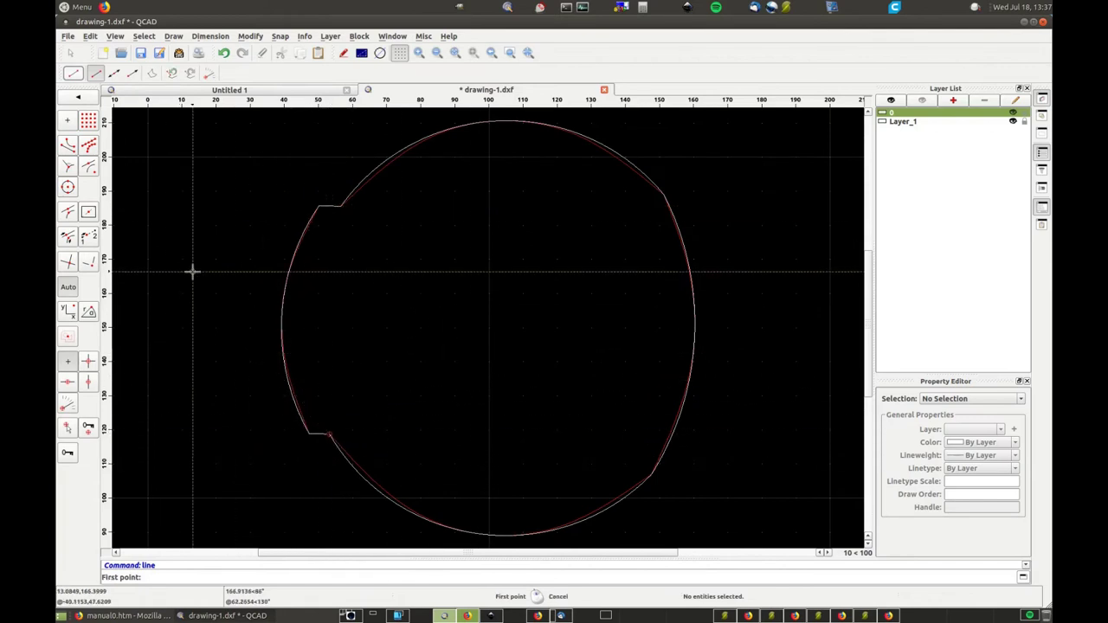
left_click(234, 195)
right_click(208, 188)
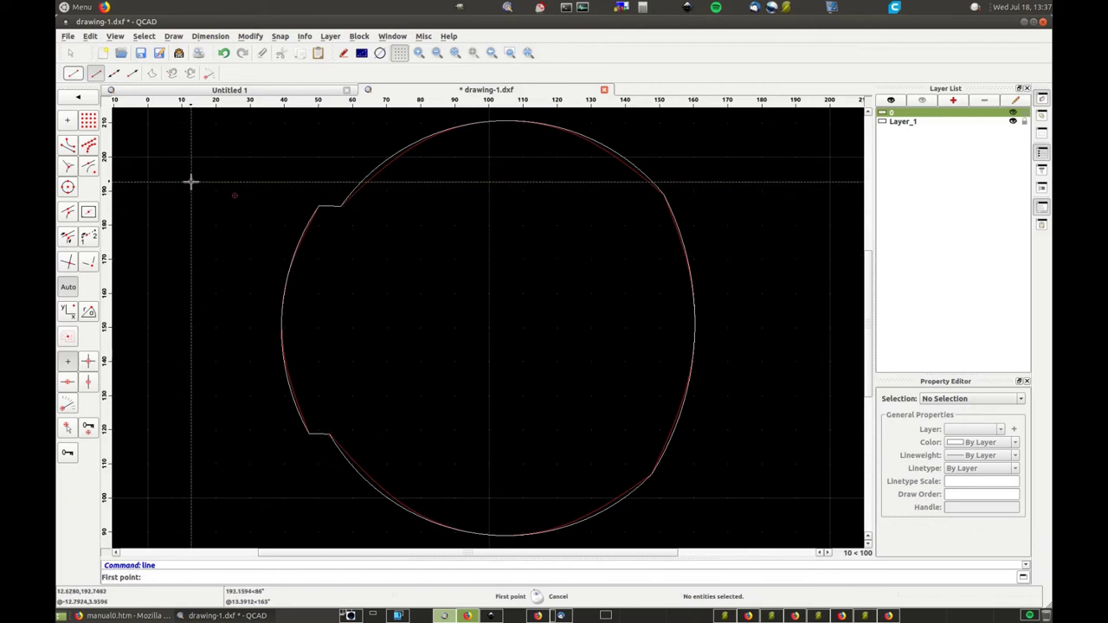
right_click(191, 181)
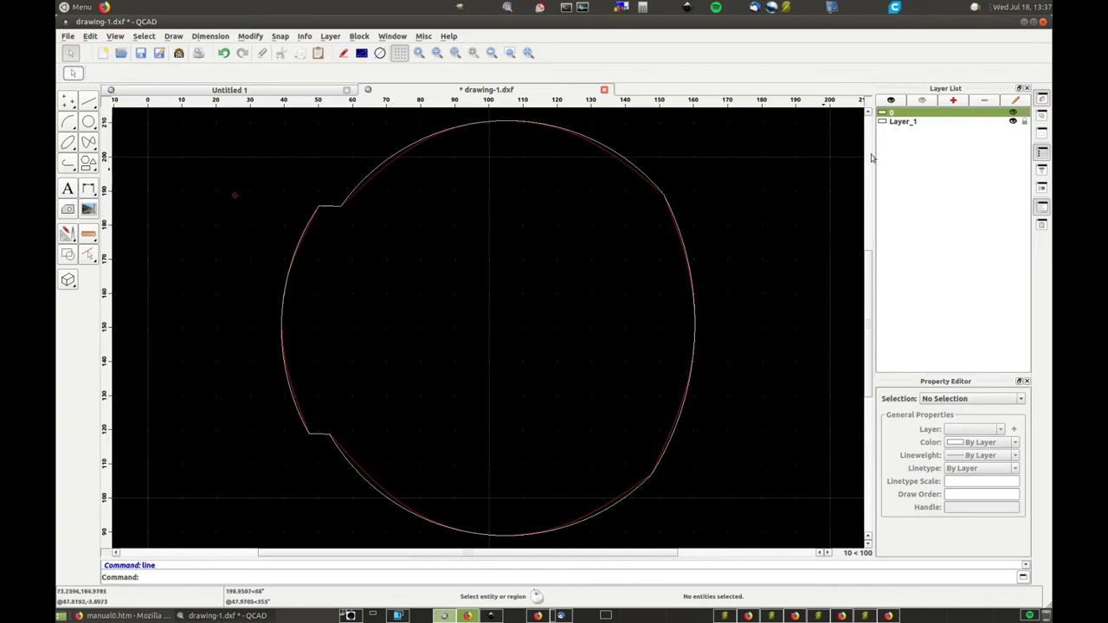
- Hide layer 0, delete all of Layer_1's red trace entities, then show layer 0 again
left_click(1013, 122)
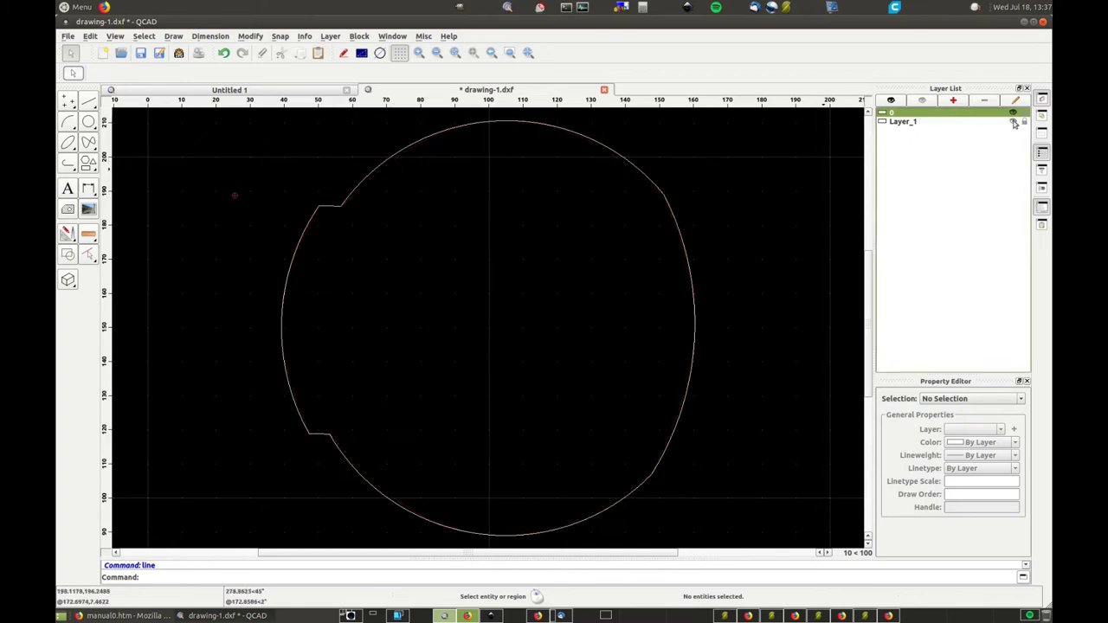
left_click(1013, 122)
left_click(1014, 114)
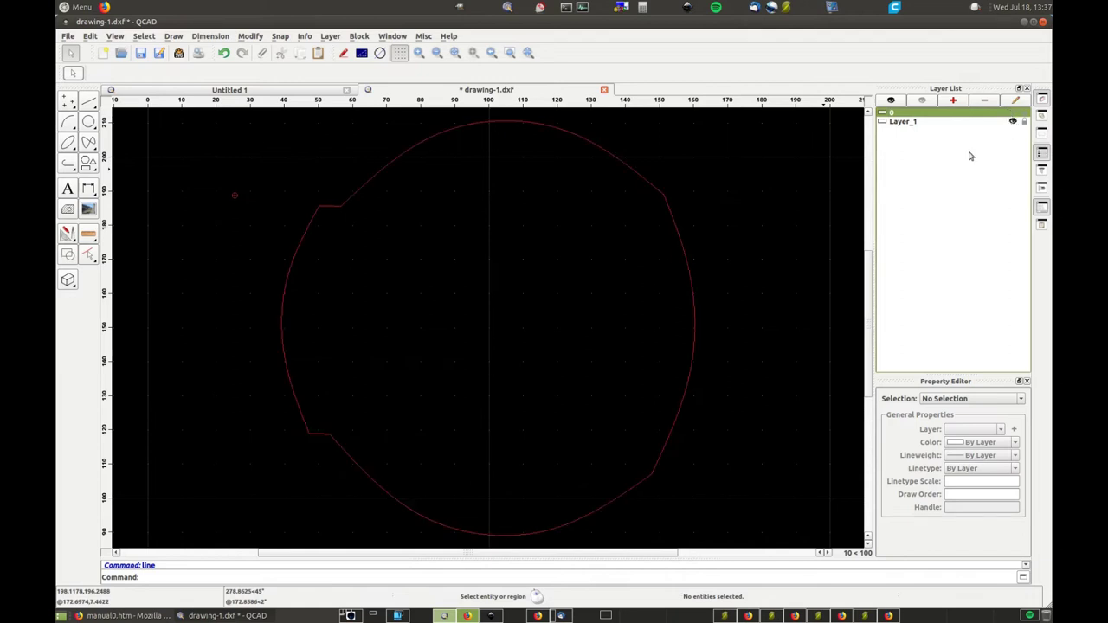
key("ctrl+a")
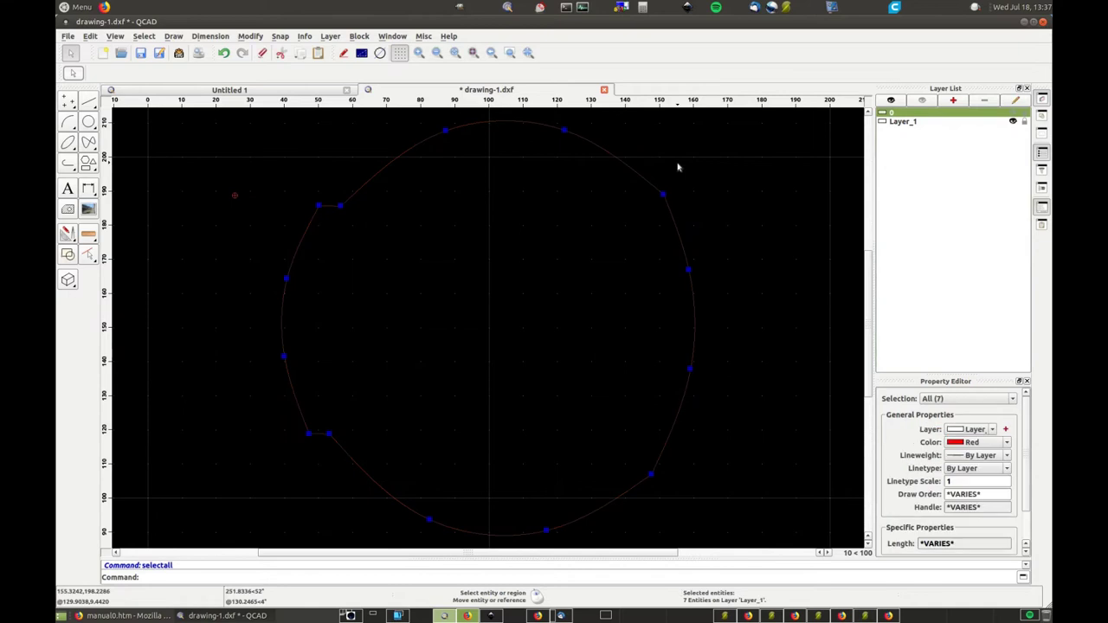
key("Delete")
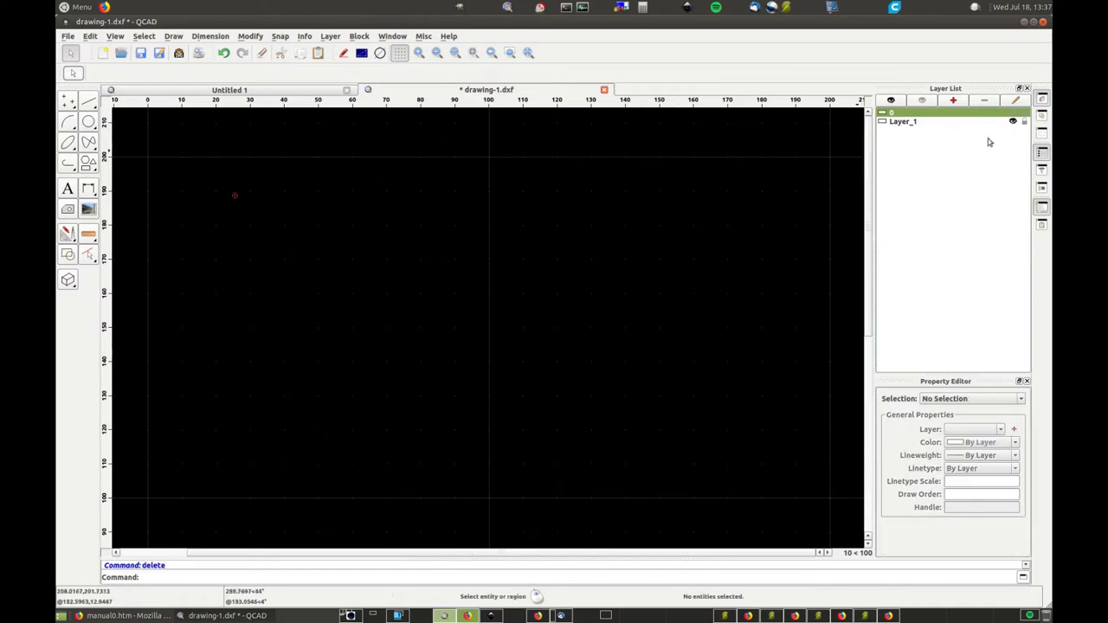
left_click(1013, 113)
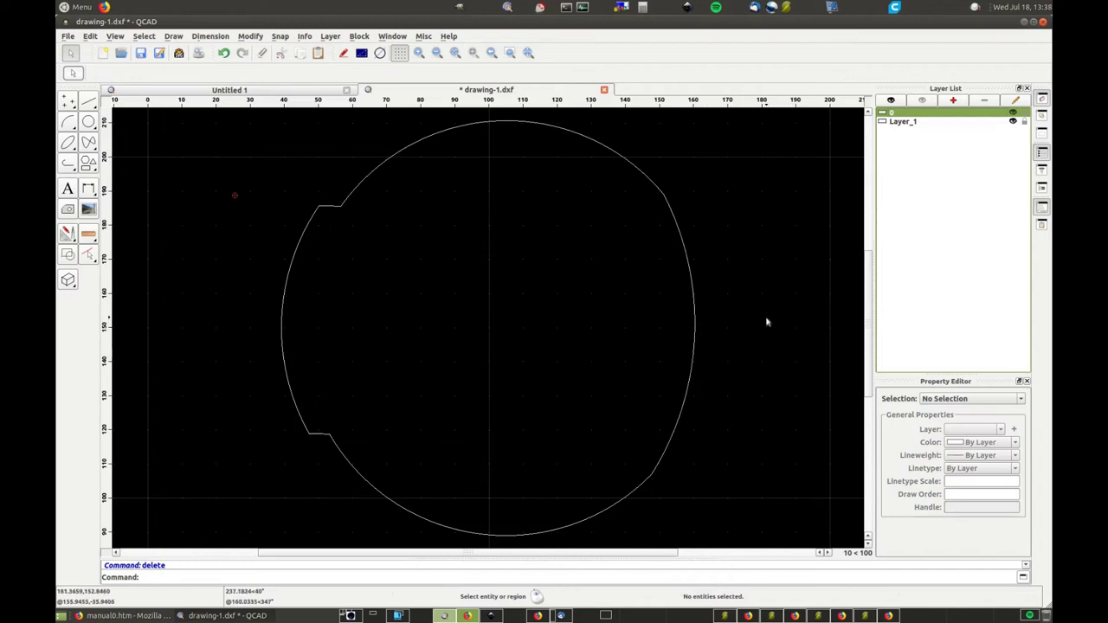
- Save the QCAD notched circle over the existing drawing2.dxf, then switch to VariCAD
left_click(67, 36)
left_click(92, 141)
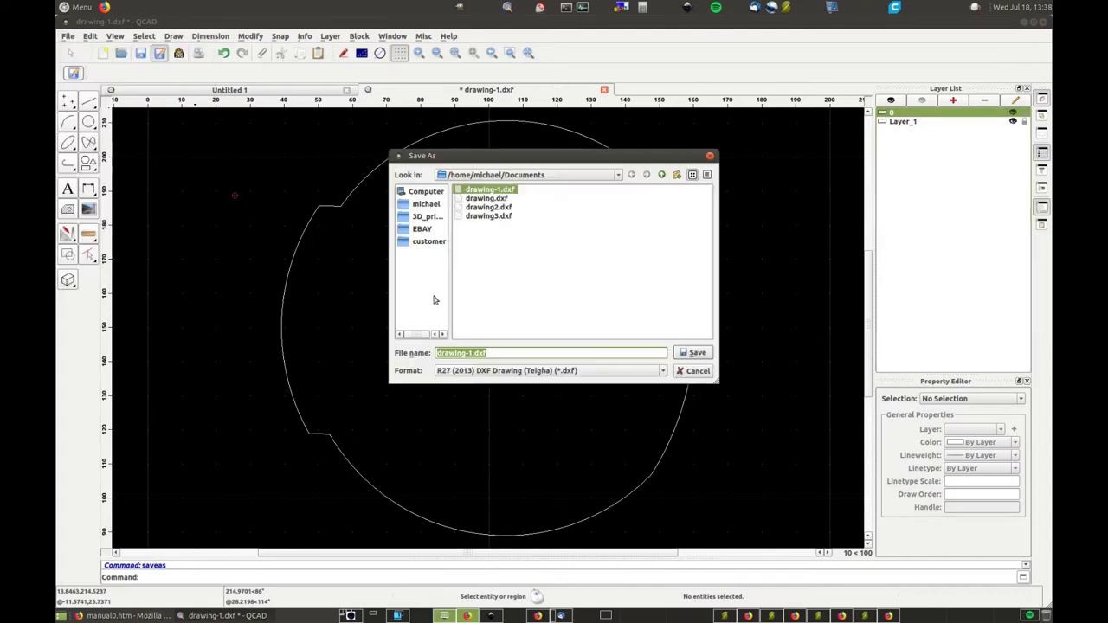
left_click(690, 352)
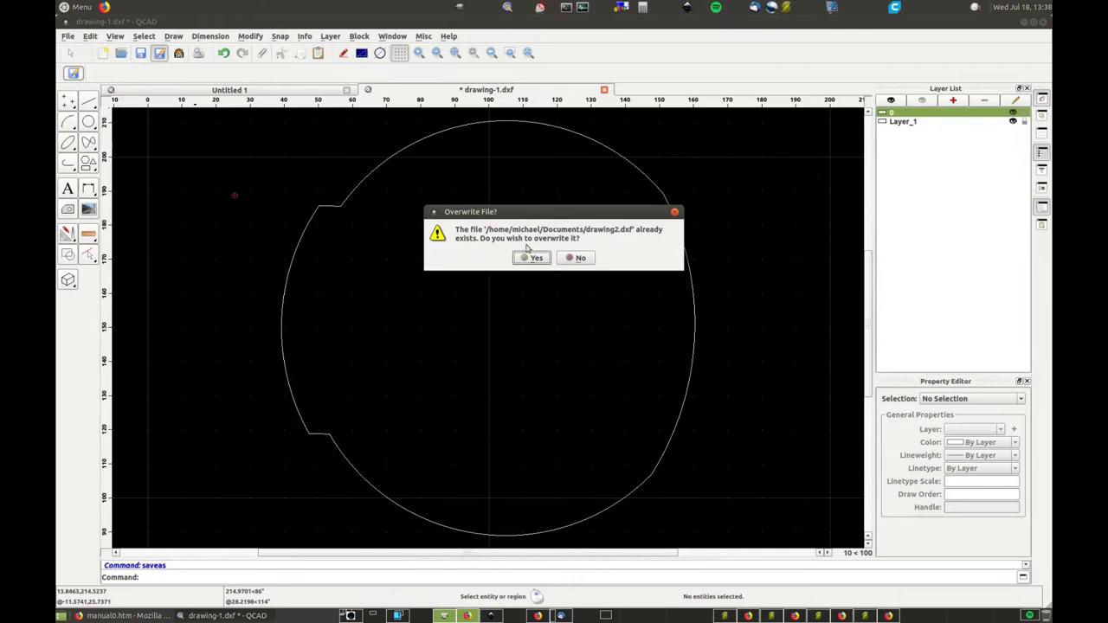
left_click(530, 257)
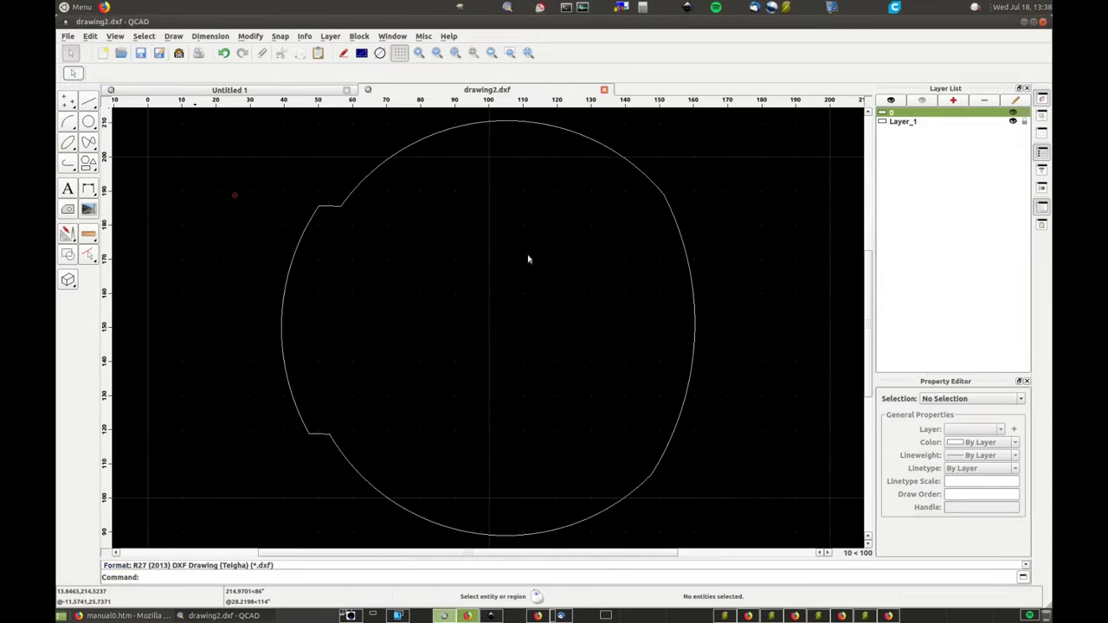
left_click(397, 616)
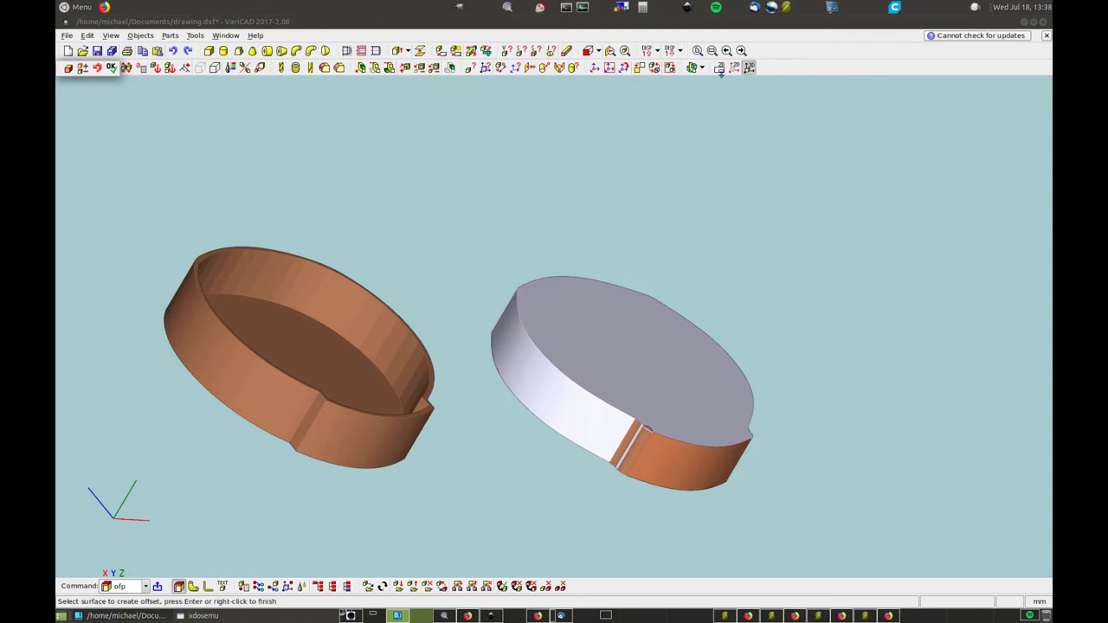
- Insert drawing2.dxf definitively into VariCAD's 2D drawing
key("F2")
scroll(528, 389, "down", 5)
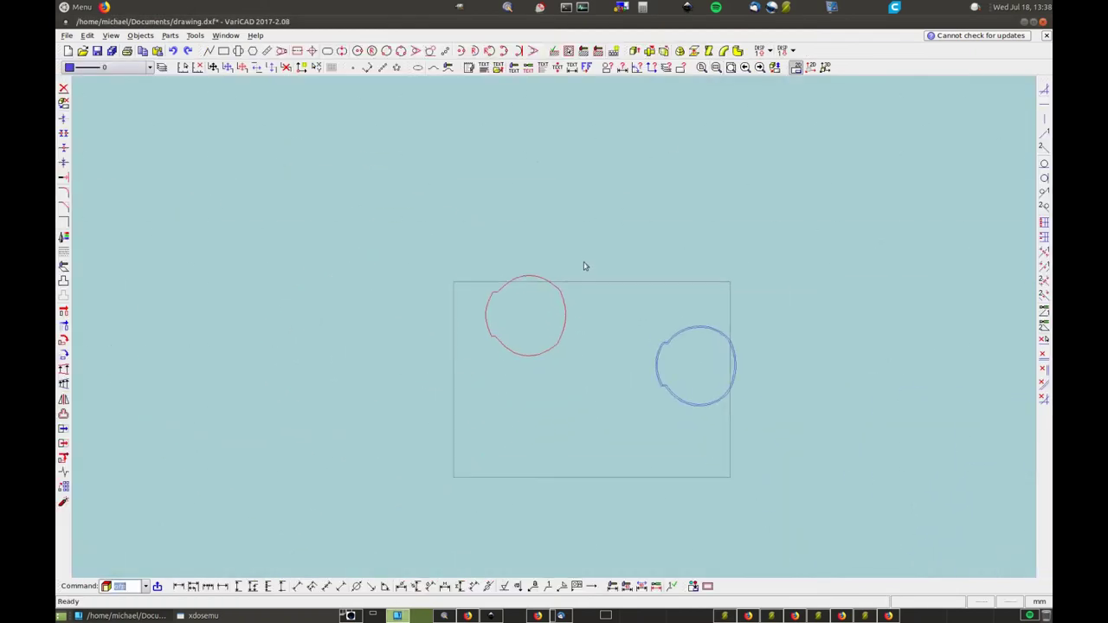
left_click(66, 35)
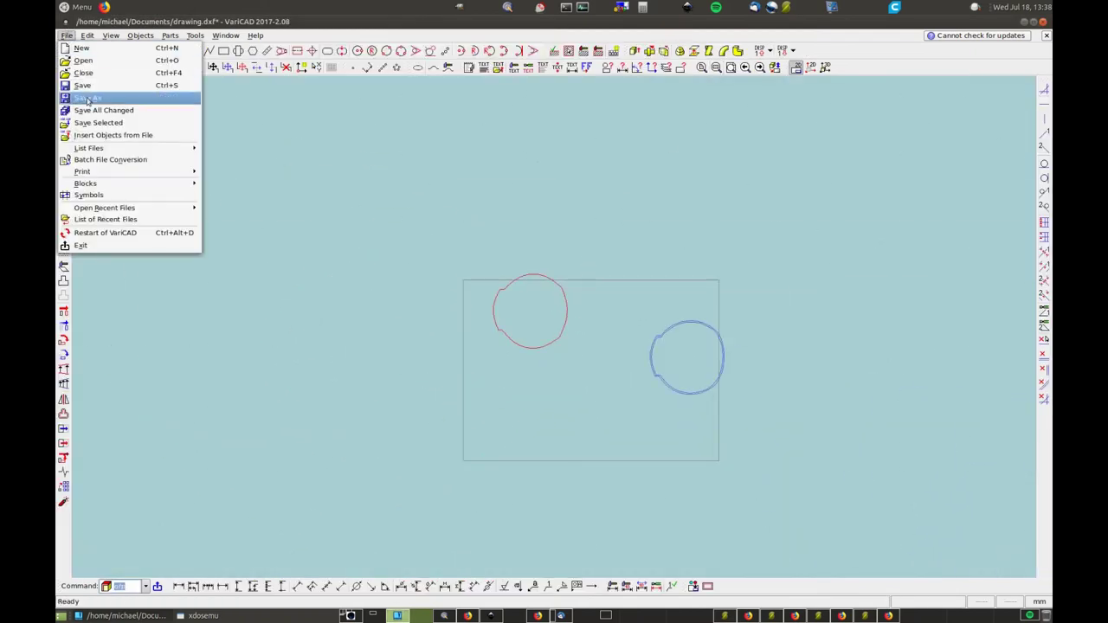
left_click(96, 135)
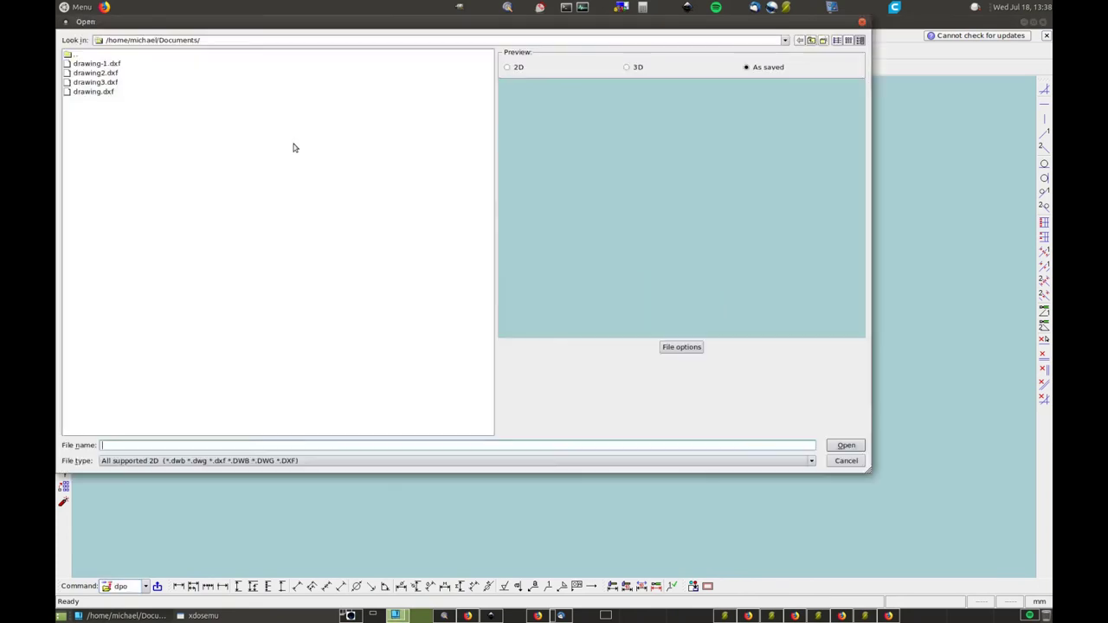
left_click(86, 74)
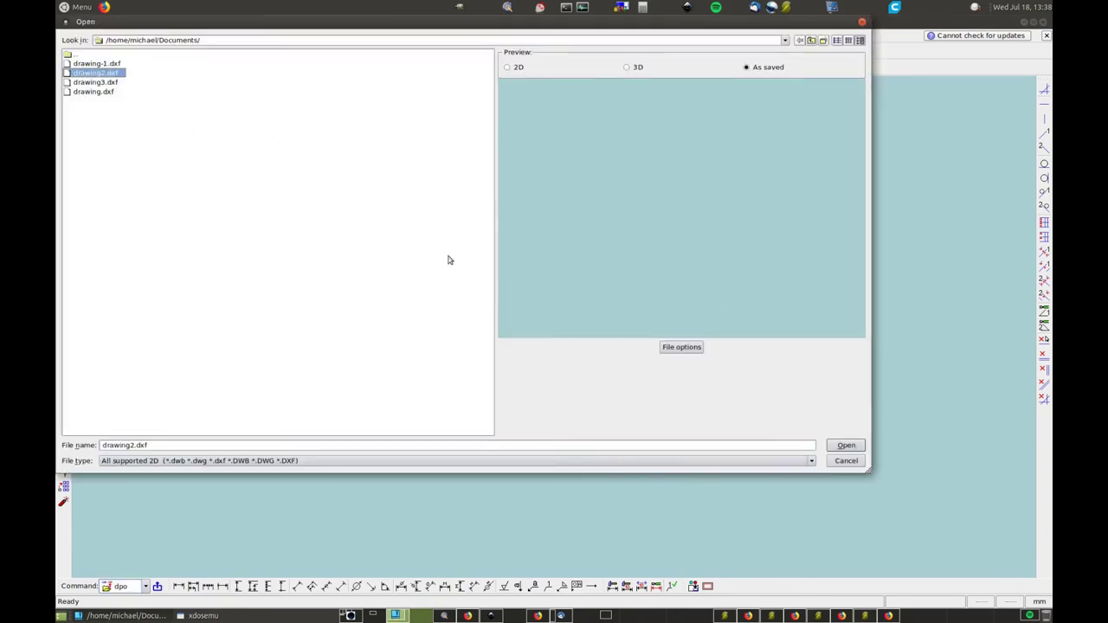
left_click(844, 446)
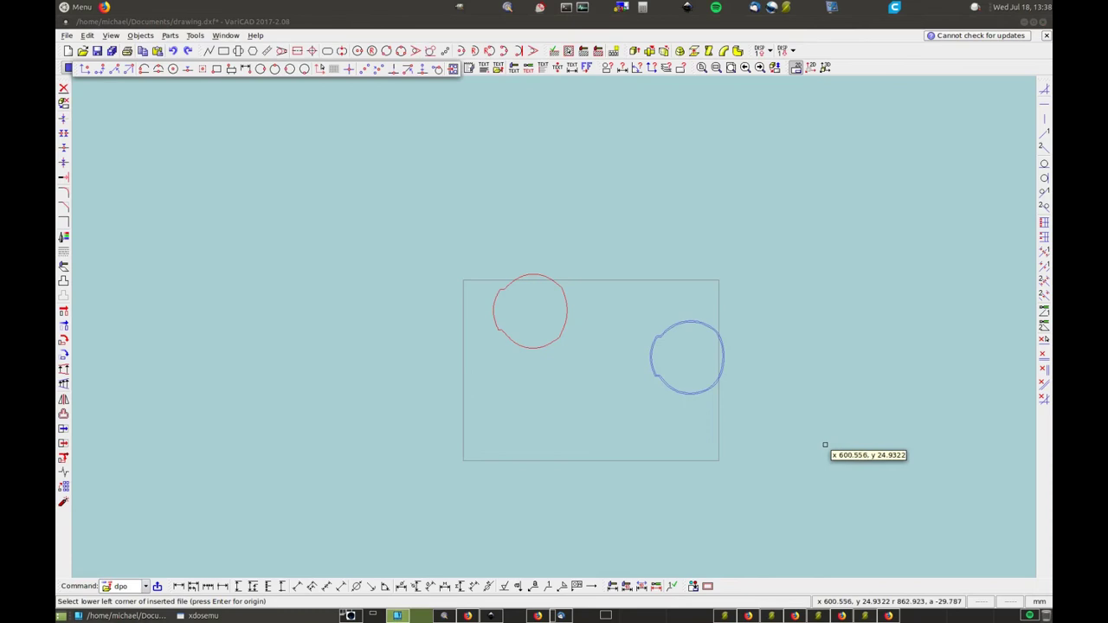
left_click(443, 519)
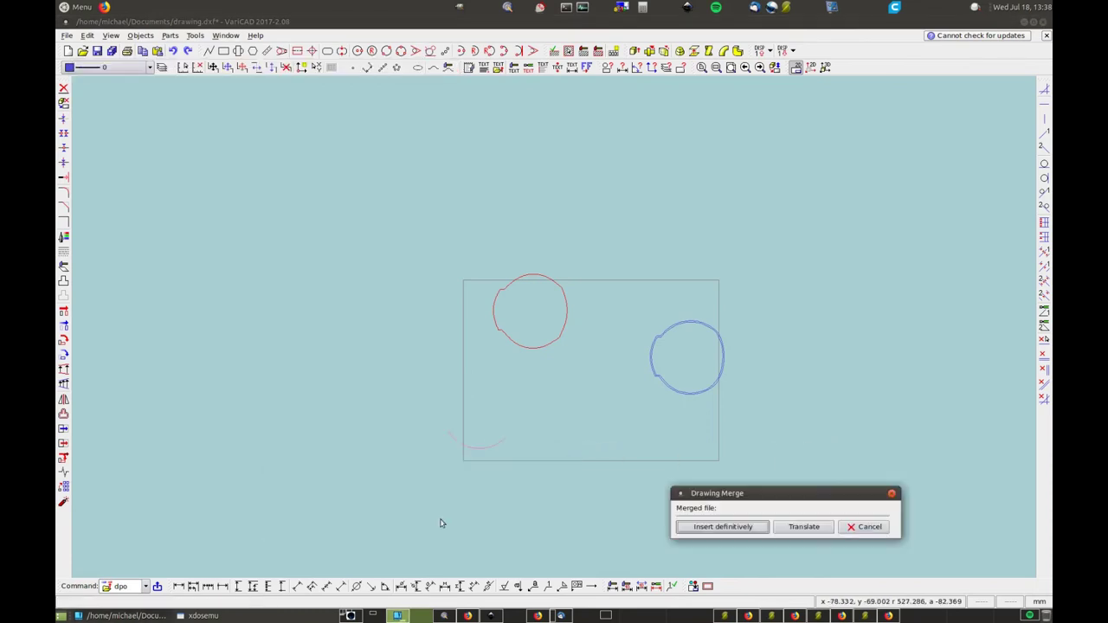
left_click(723, 526)
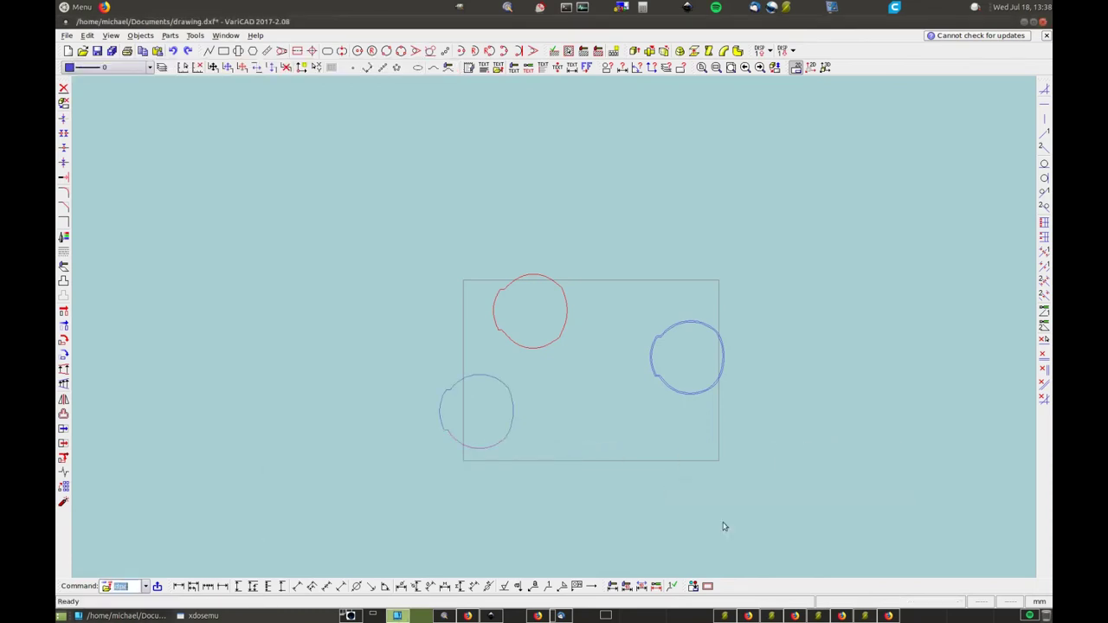
scroll(484, 407, "down", 1)
scroll(468, 413, "up", 5)
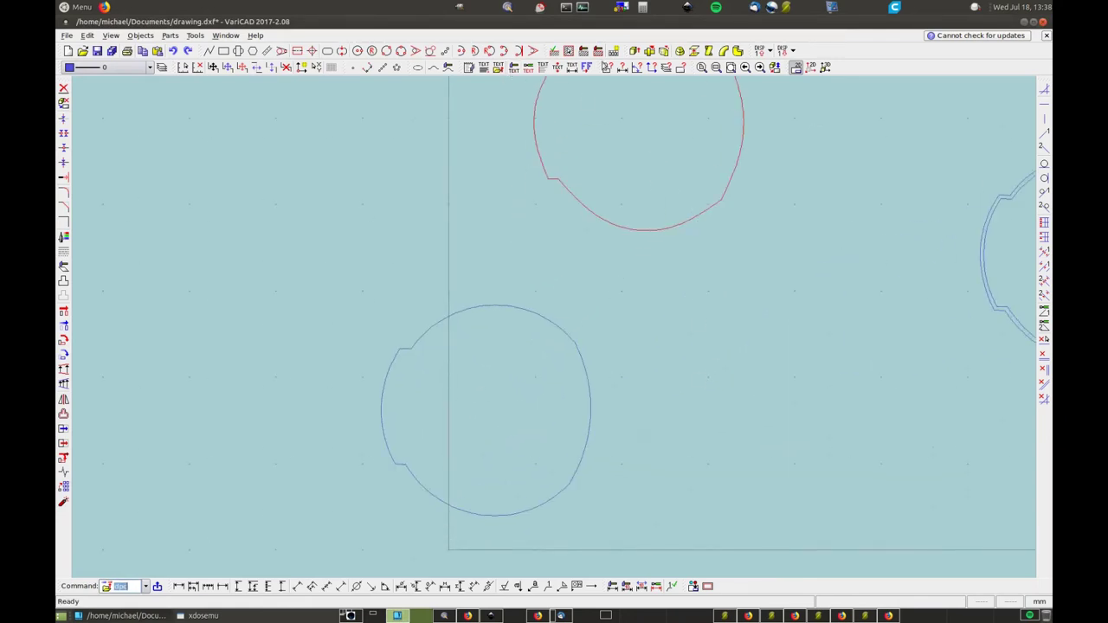
- Extrude the inserted lower circle and place the solid as a third disc
left_click(634, 50)
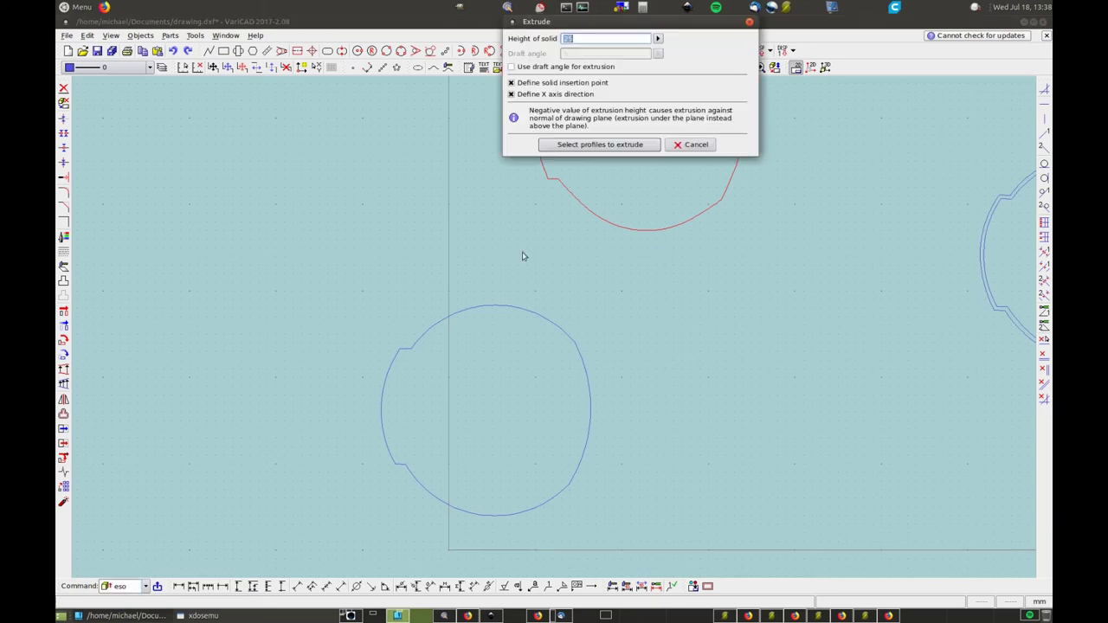
left_click(570, 144)
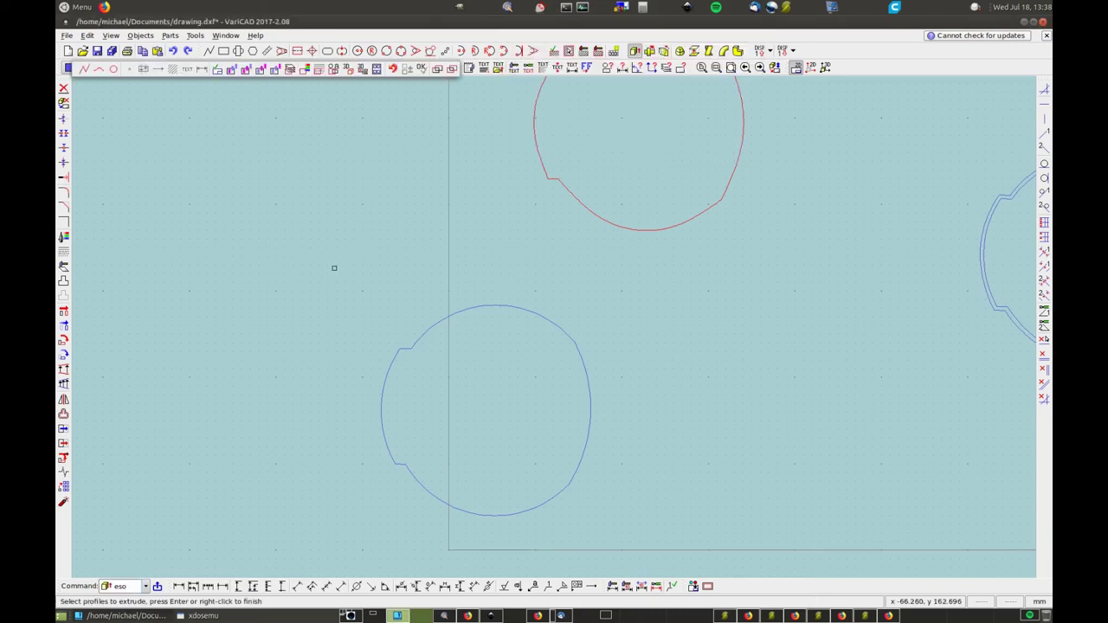
left_click_drag(334, 267, 663, 568)
key("Return")
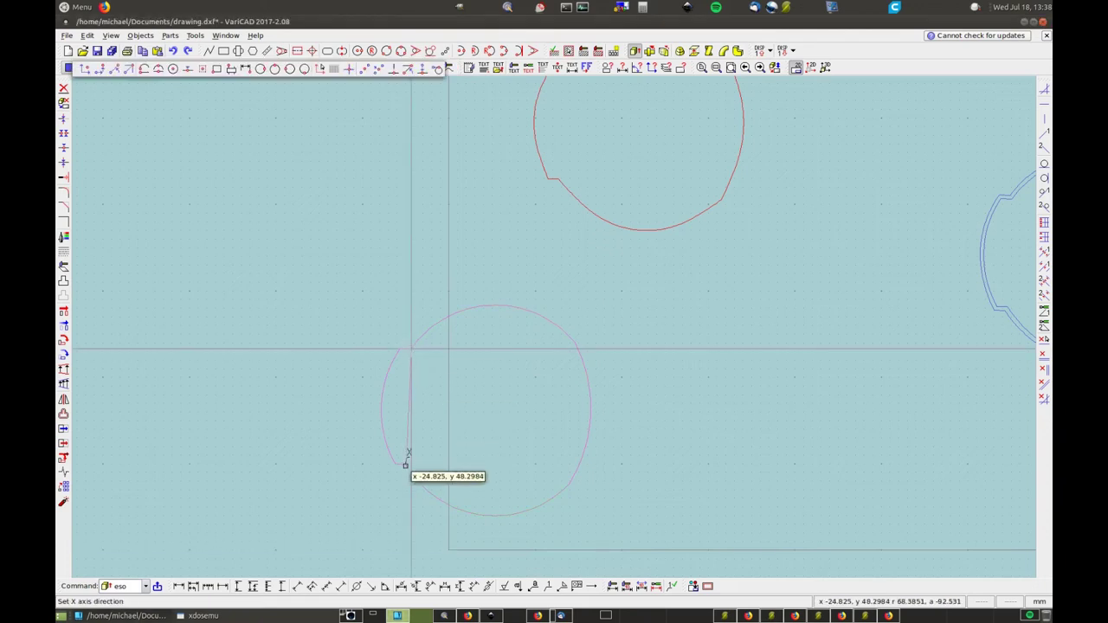
key("Return")
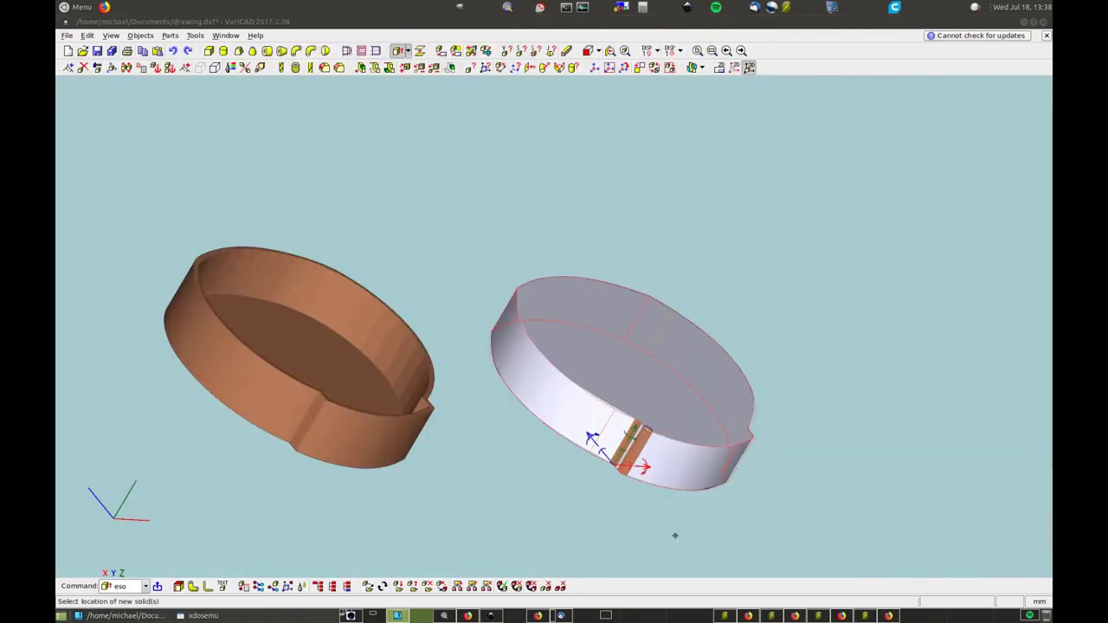
left_click(648, 466)
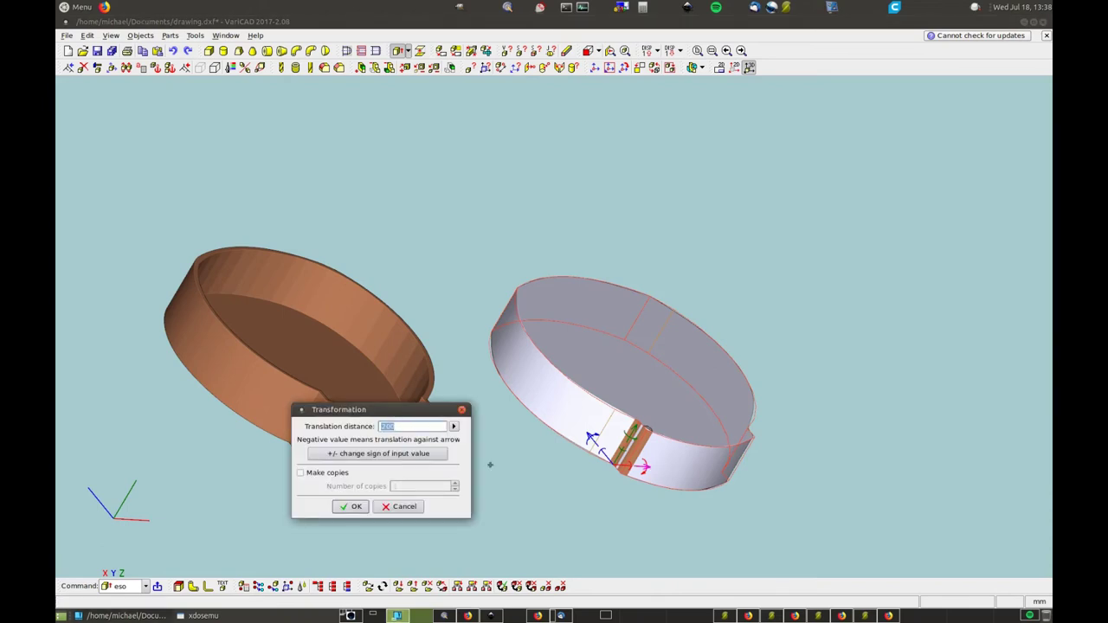
left_click(342, 506)
left_click(391, 491)
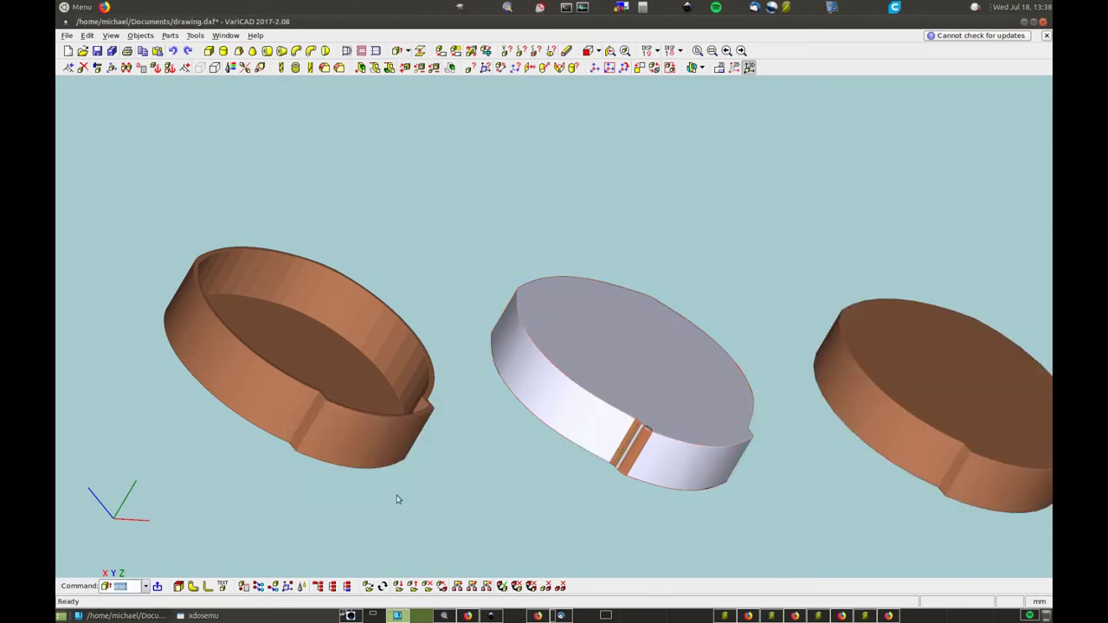
scroll(391, 489, "down", 3)
- Offset the right-hand disc's surface into a shell with the confirmed thickness
middle_click_drag(812, 513, 699, 539)
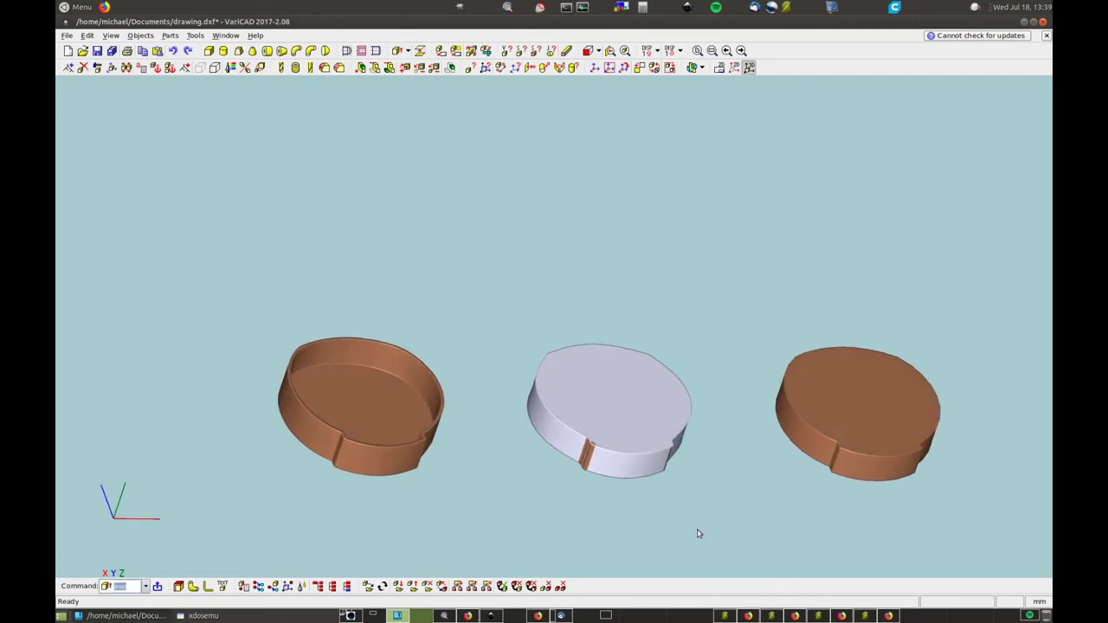
left_click(178, 586)
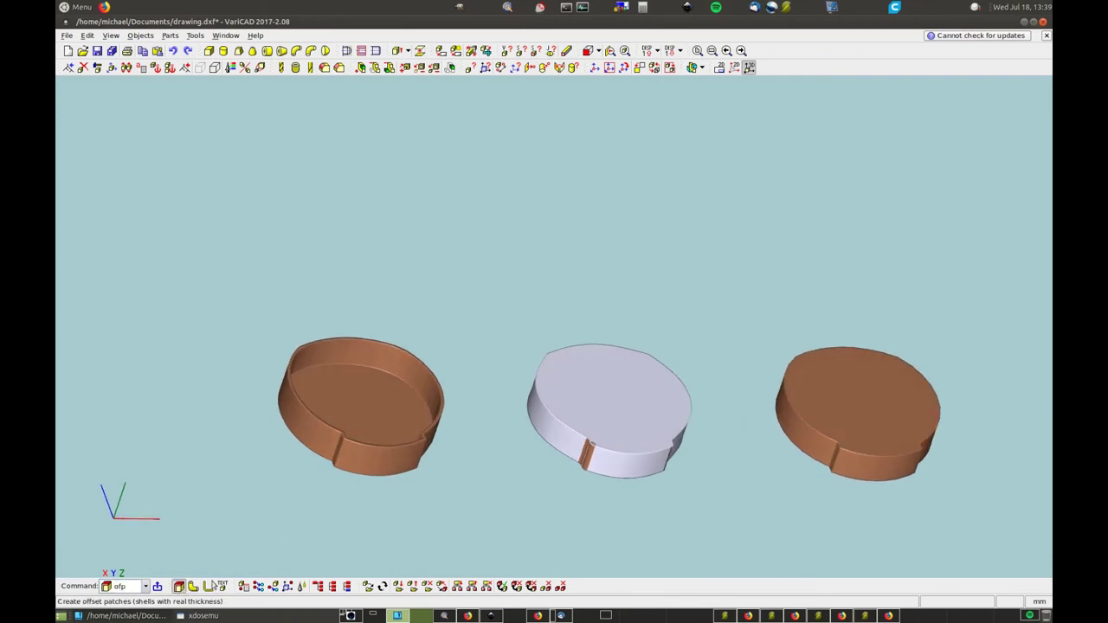
left_click(803, 437)
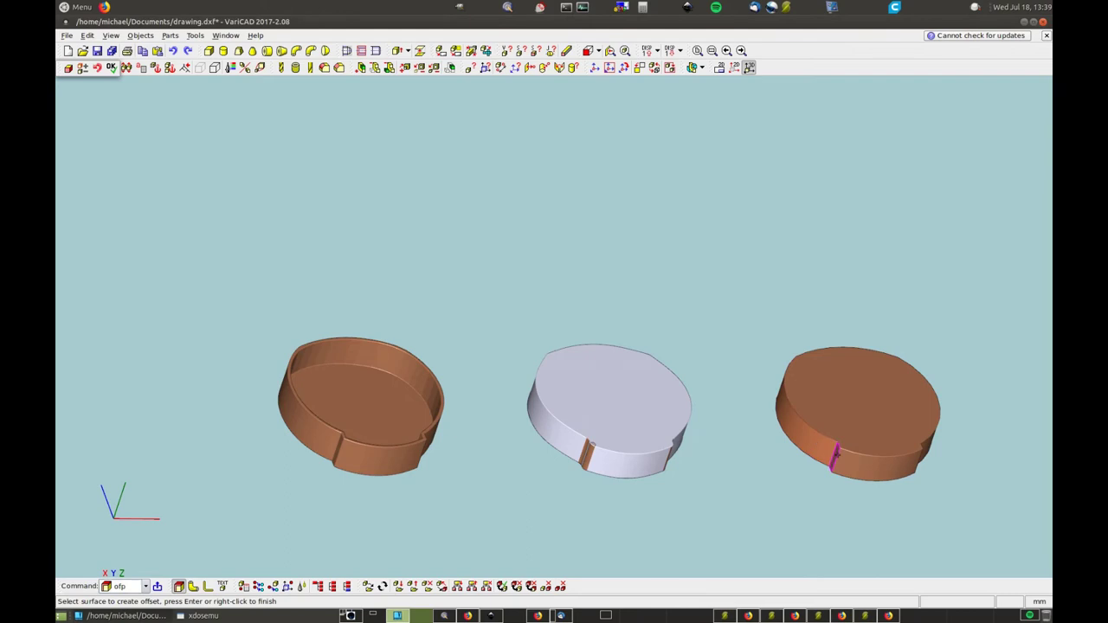
middle_click_drag(900, 455, 666, 450)
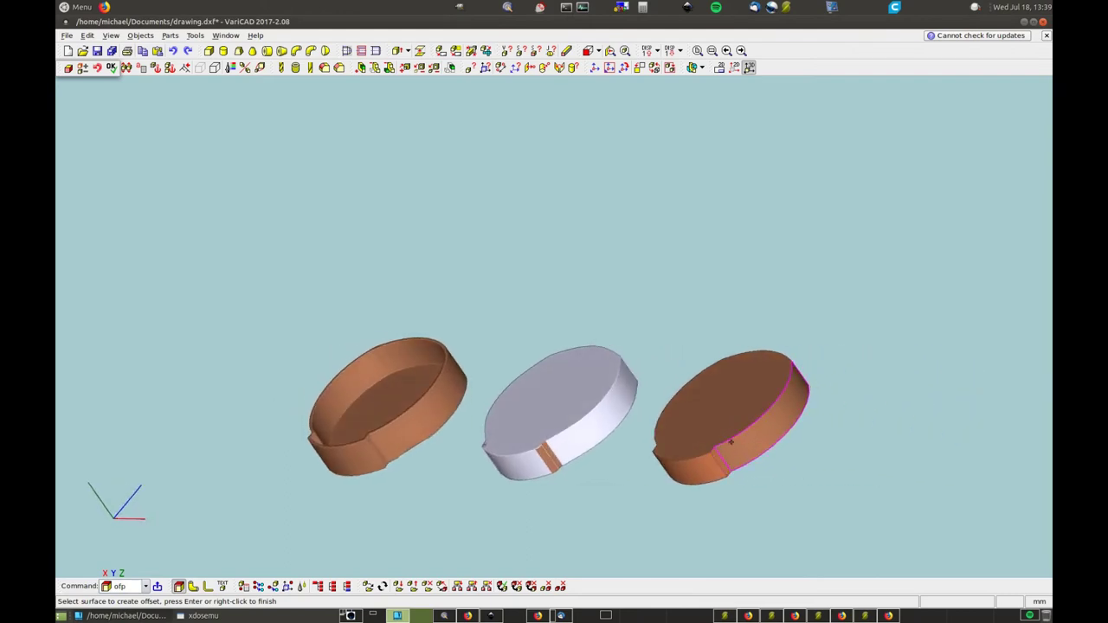
middle_click_drag(856, 358, 754, 476)
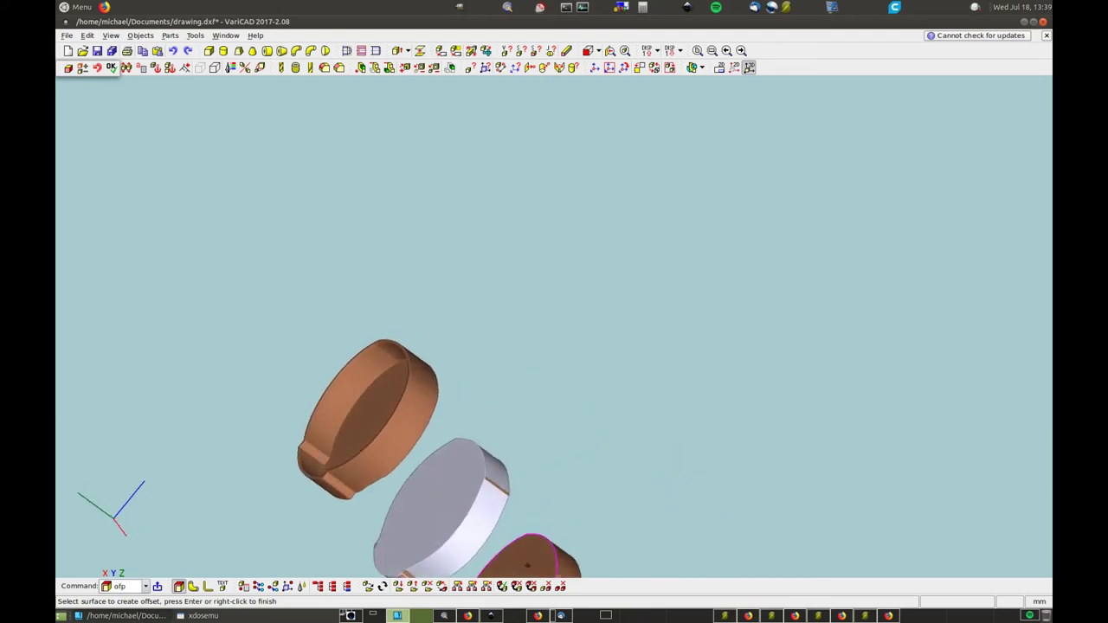
middle_click_drag(672, 462, 563, 324)
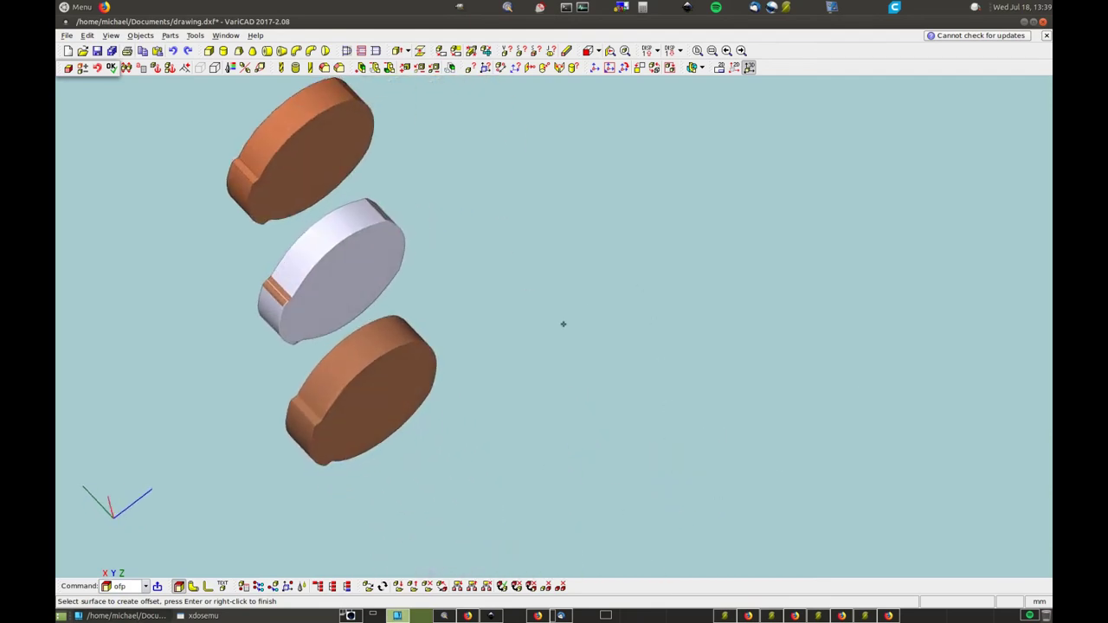
right_click(648, 234)
left_click(615, 282)
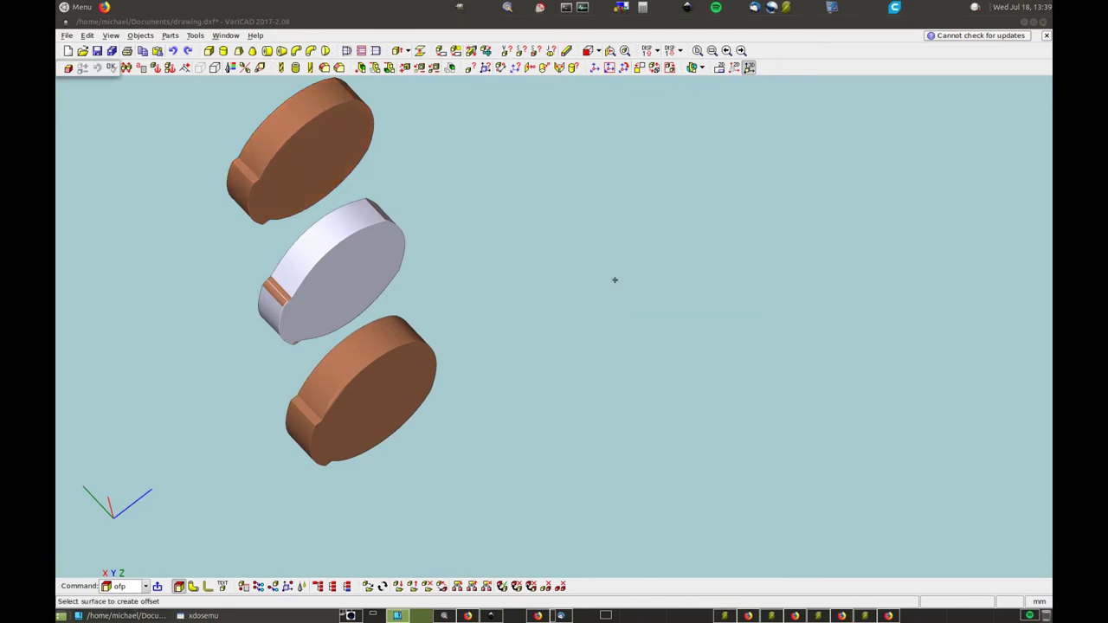
middle_click_drag(434, 132, 532, 201)
scroll(707, 376, "up", 3)
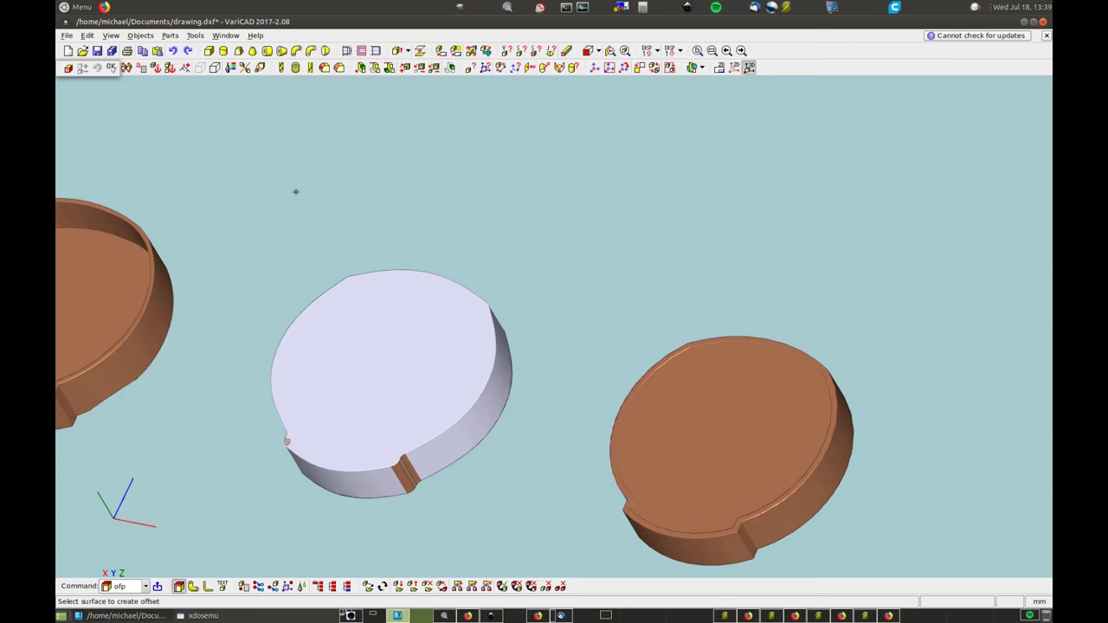
- End the offset command and delete the right disc's top face
key("Escape")
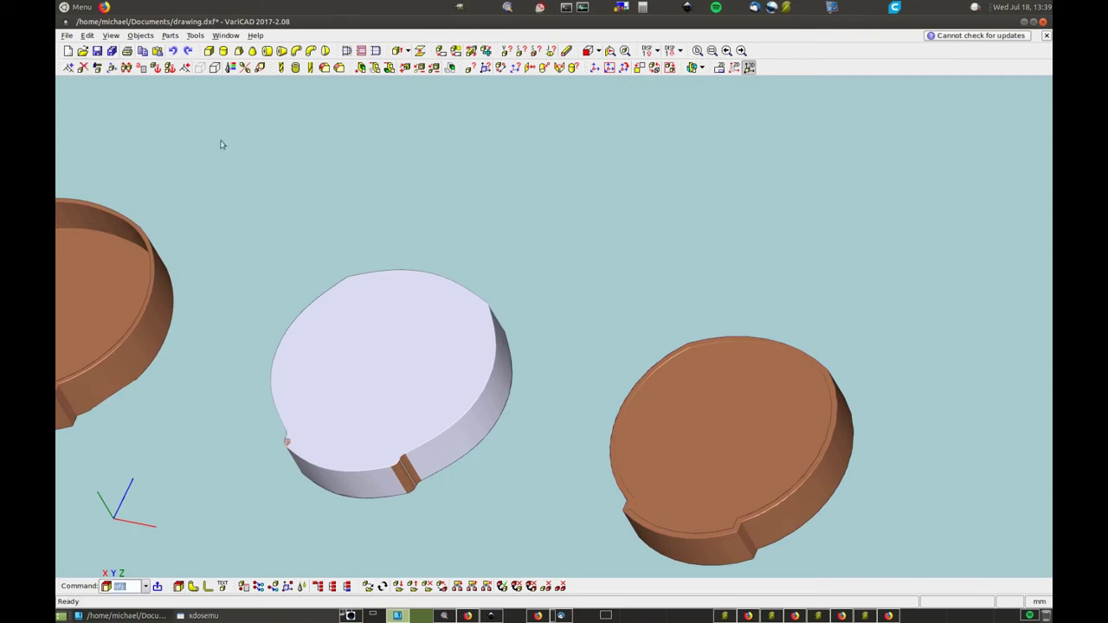
key("Delete")
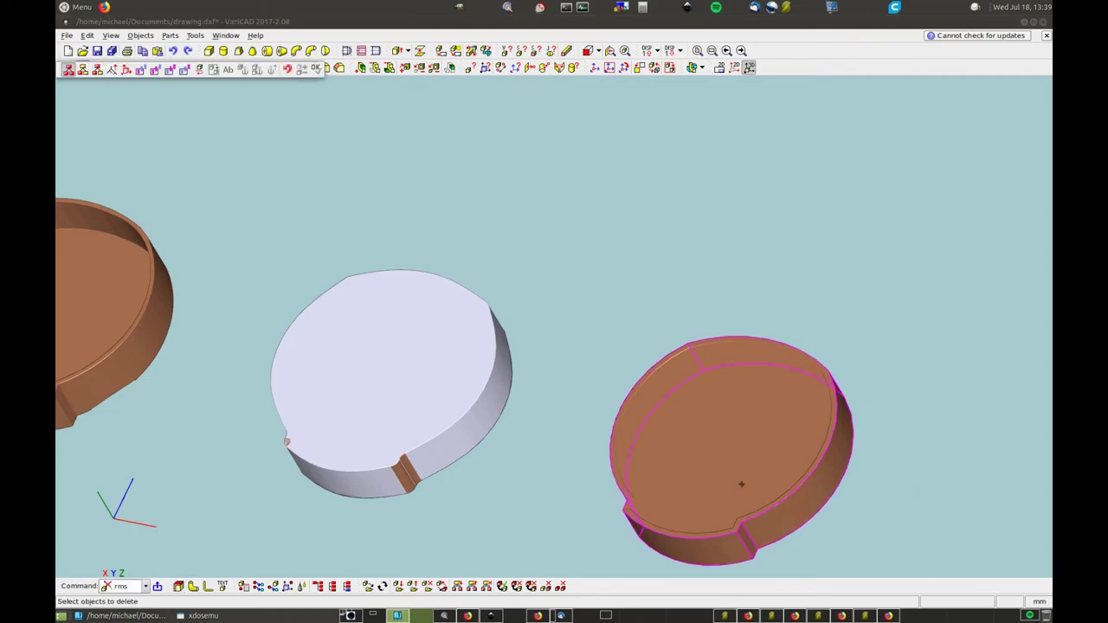
left_click(740, 484)
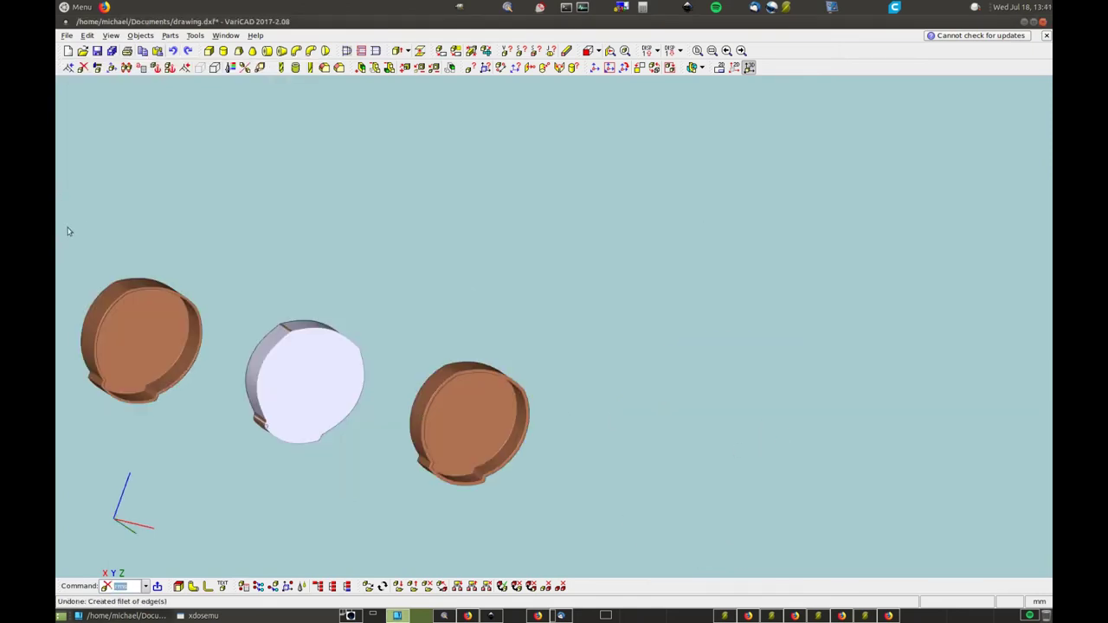
- Delete the two left discs and orbit to inspect the remaining cap
left_click_drag(70, 231, 391, 470)
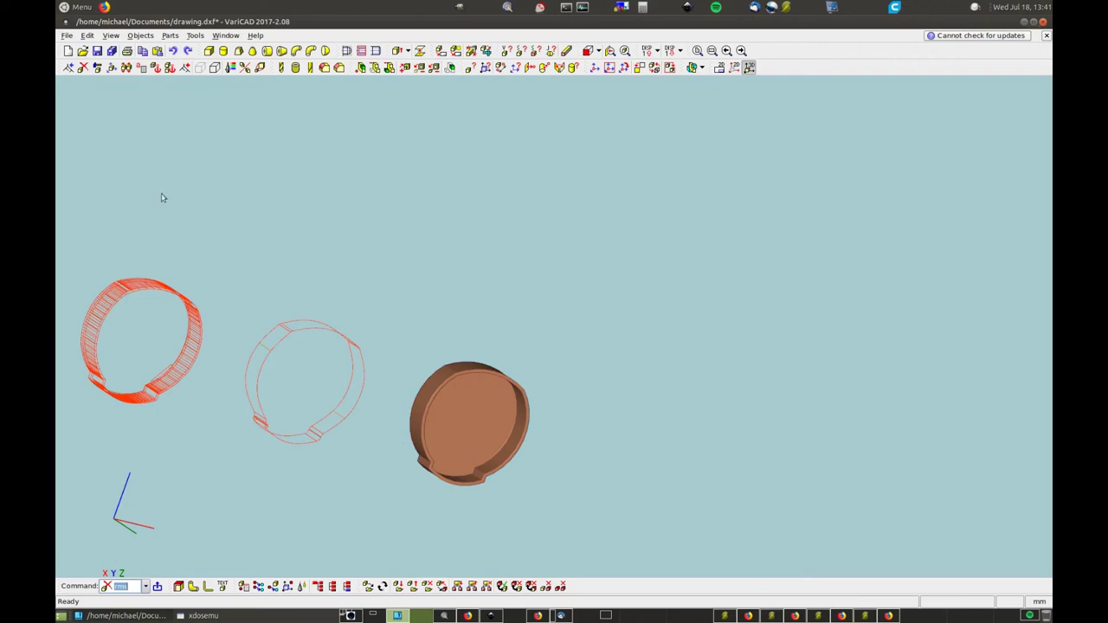
key("Delete")
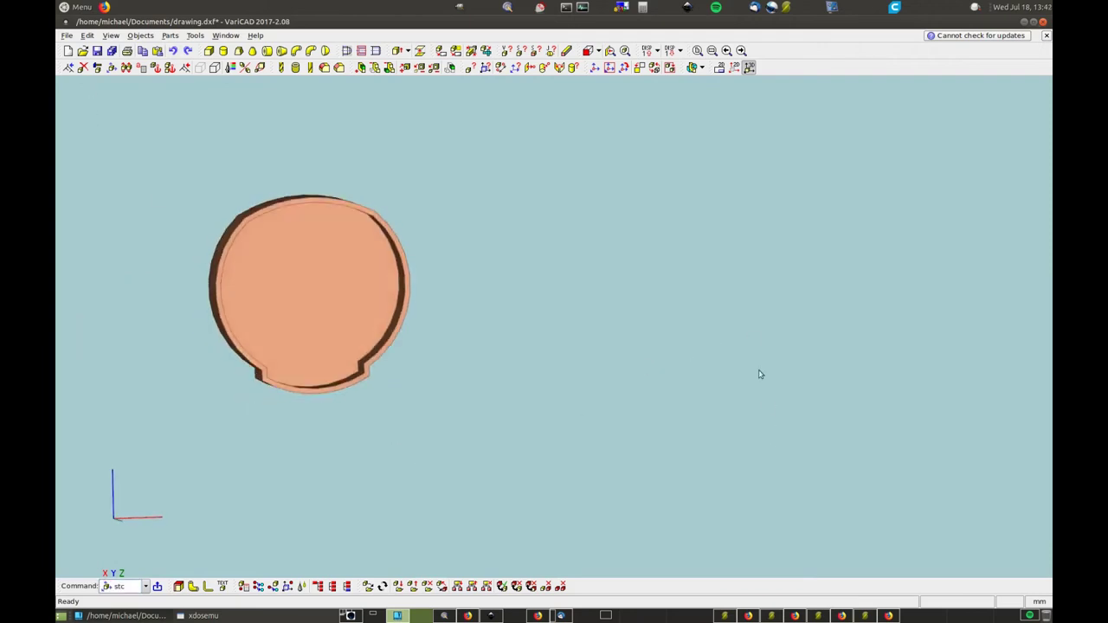
middle_click_drag(759, 374, 491, 371)
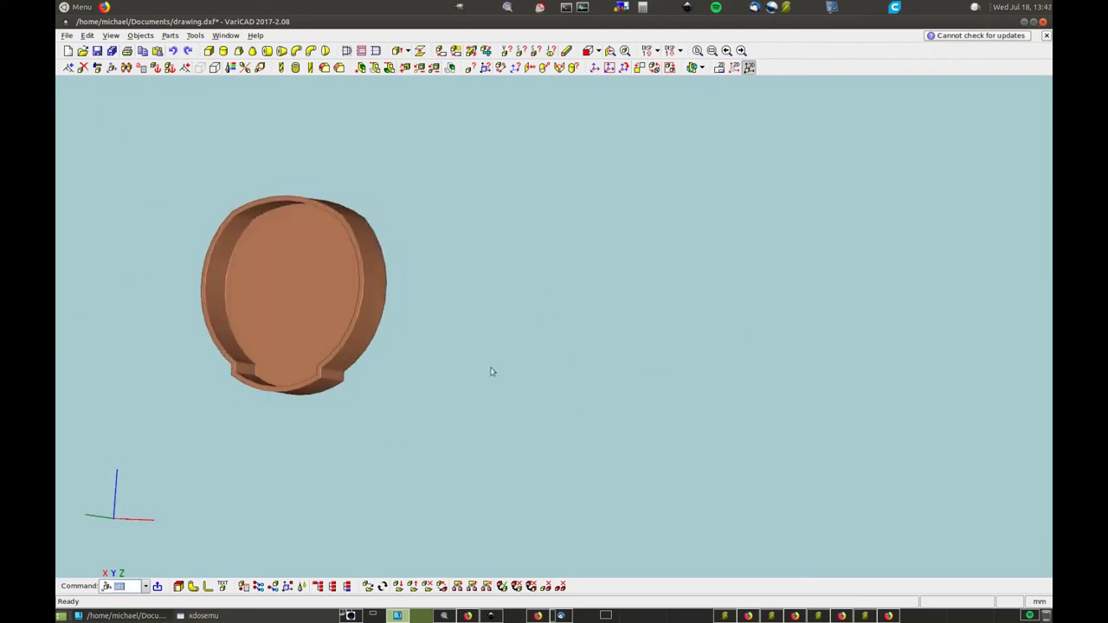
scroll(159, 238, "up", 3)
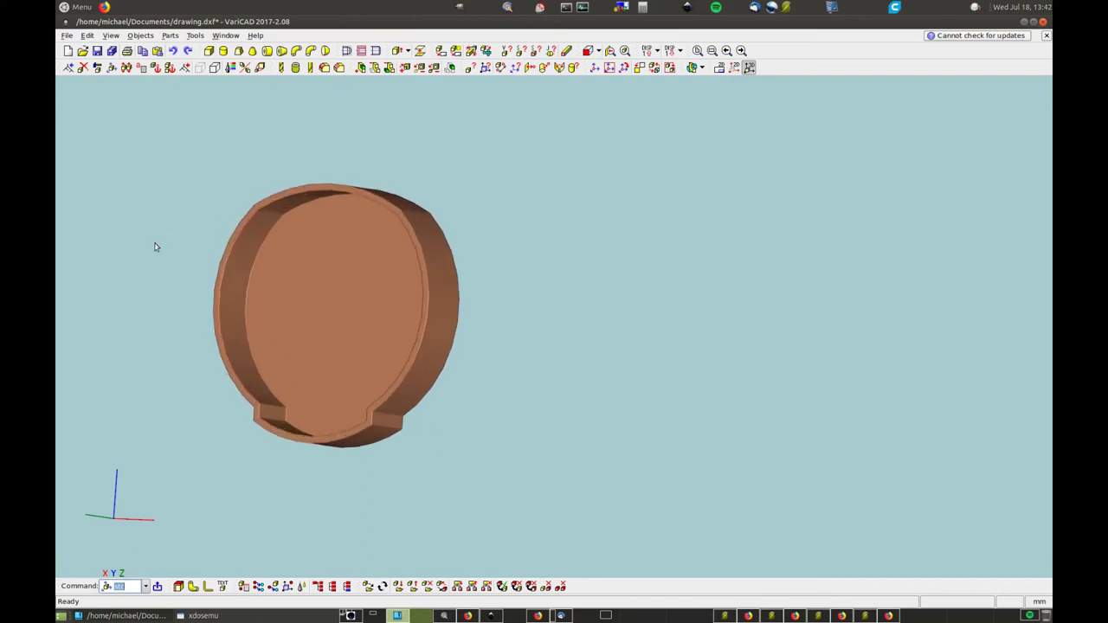
mouse_move(181, 445)
middle_mouse_down()
mouse_move(434, 436)
mouse_move(520, 317)
mouse_move(353, 479)
mouse_move(295, 480)
mouse_move(269, 376)
mouse_move(217, 458)
mouse_move(196, 462)
mouse_move(203, 453)
middle_mouse_up()
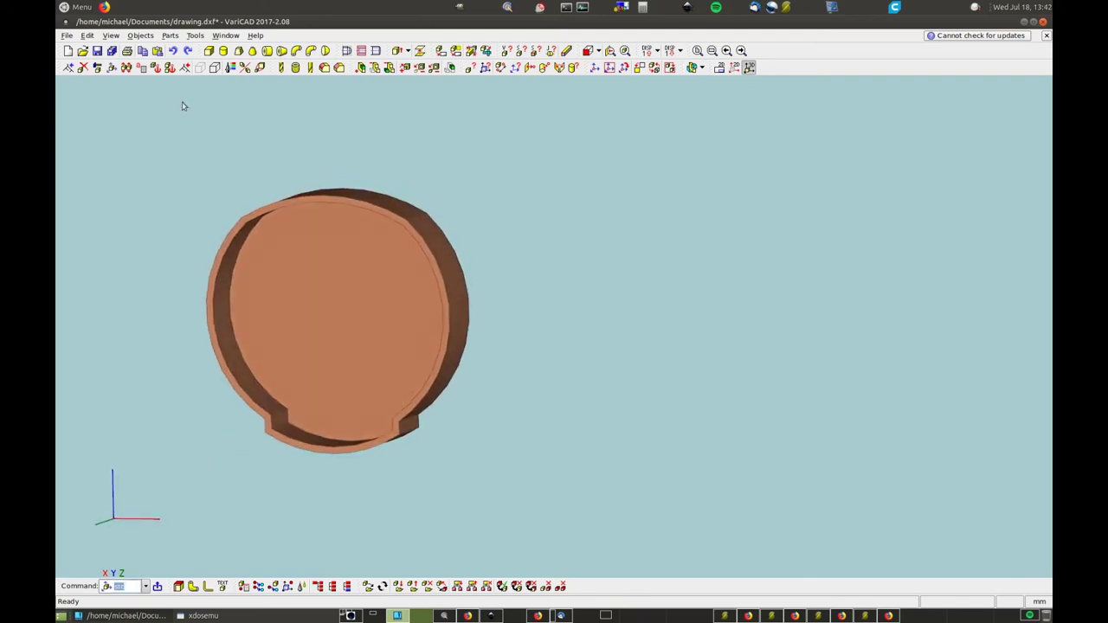
- Try filleting the cap's bottom arc edge, then undo it after the unroundable-edges warning
left_click(324, 67)
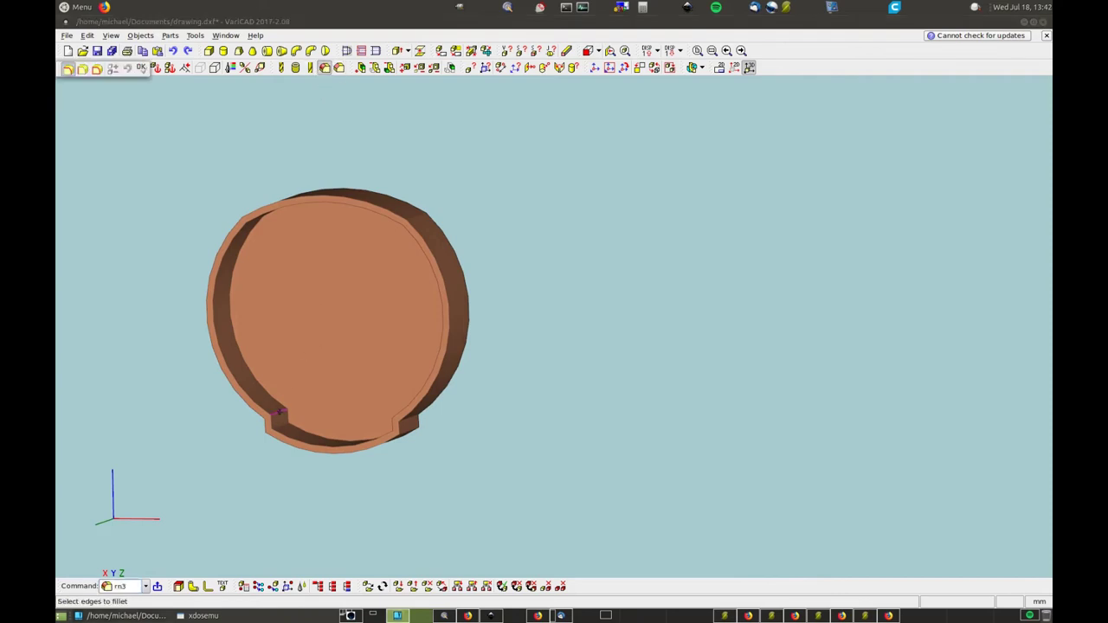
left_click(294, 426)
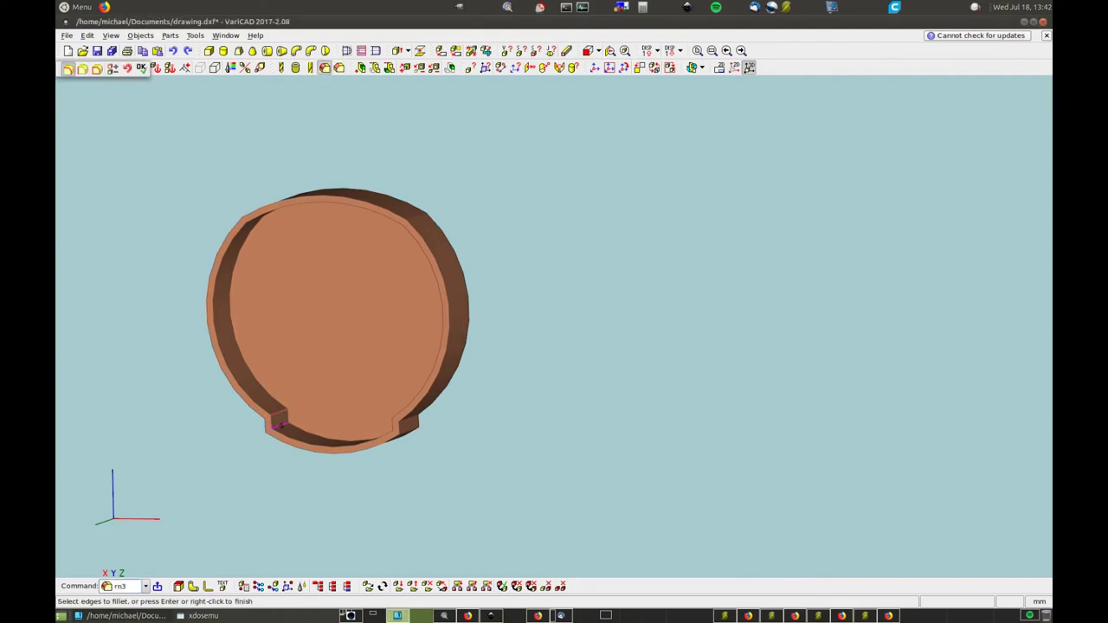
middle_click_drag(247, 401, 462, 425)
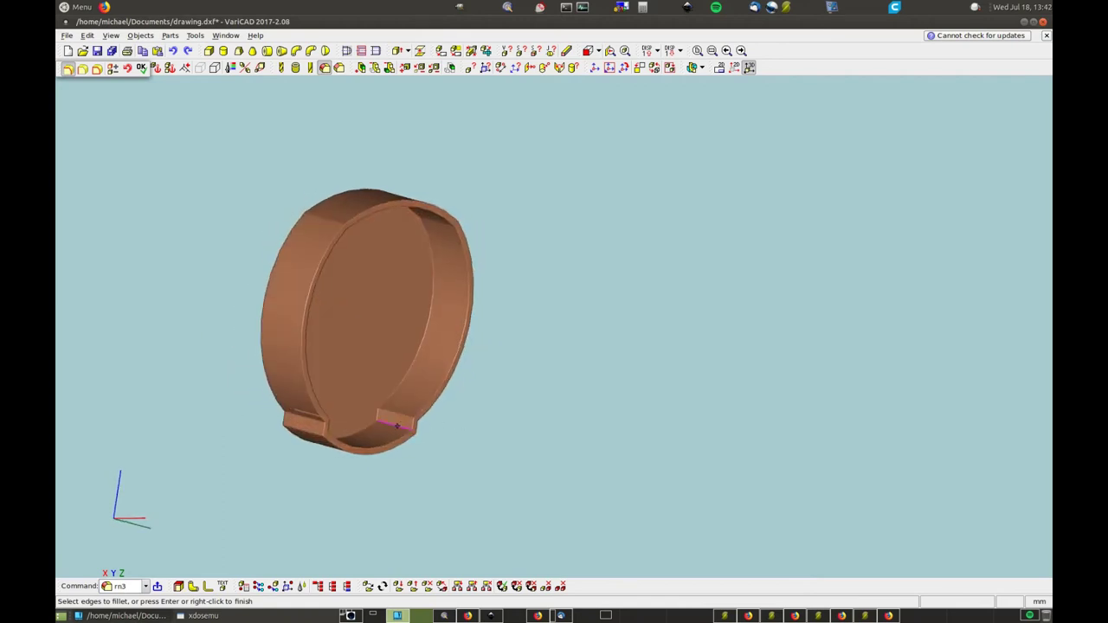
right_click(599, 399)
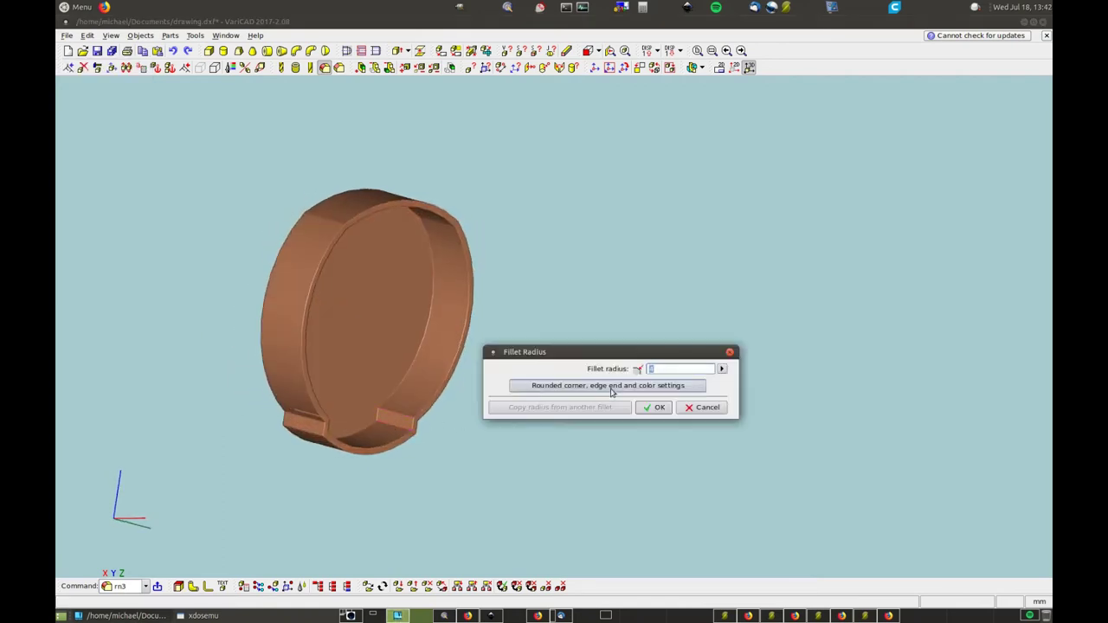
key("Return")
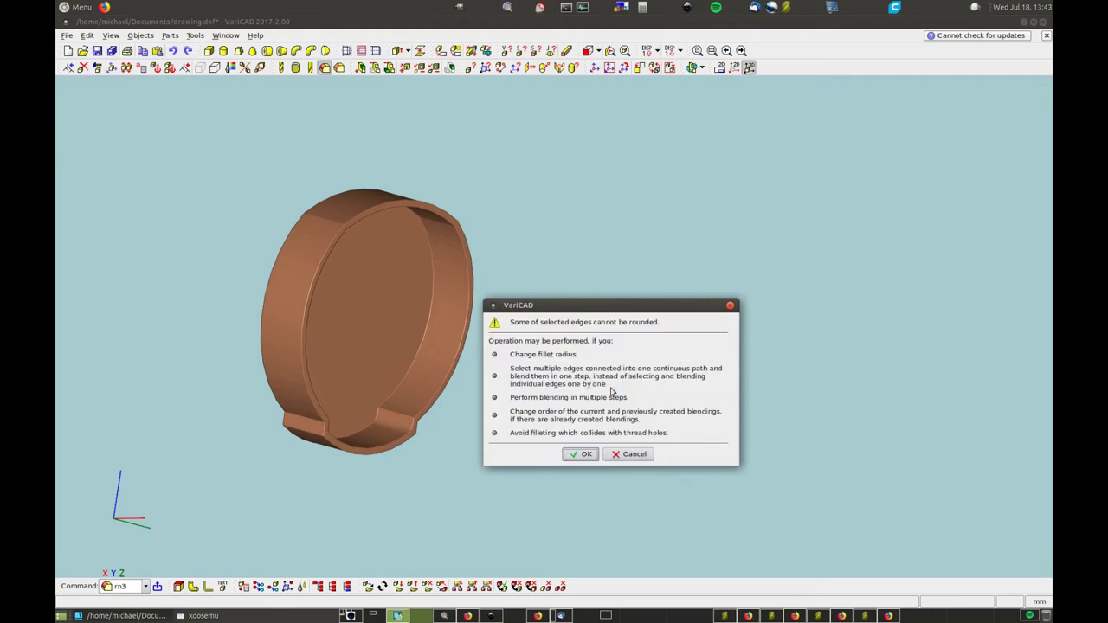
left_click(582, 454)
middle_click_drag(586, 435, 545, 395)
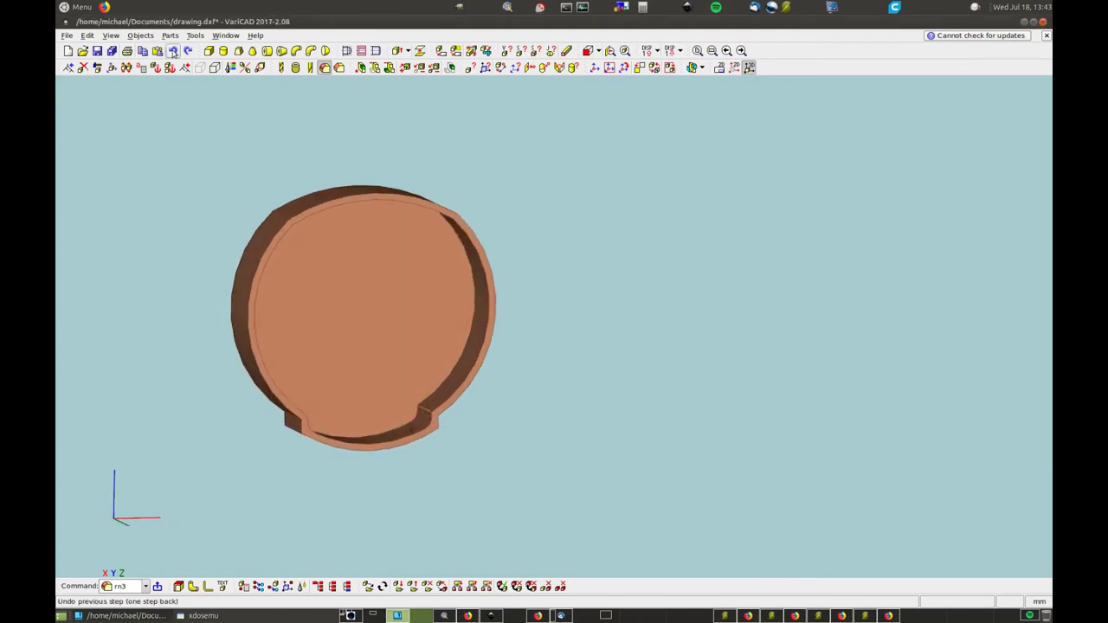
key("Escape")
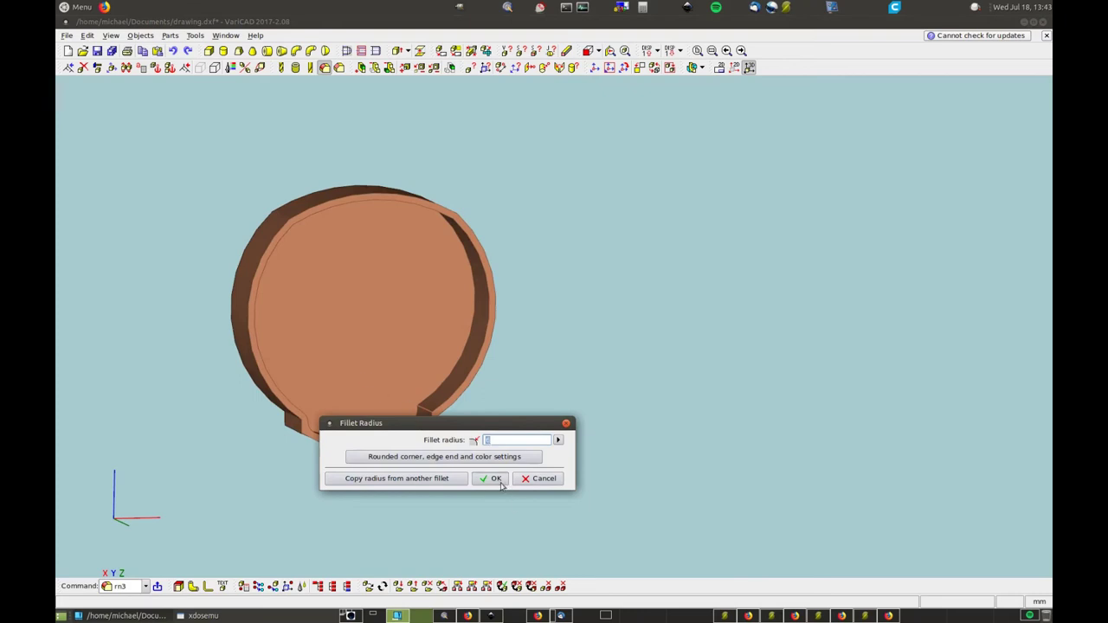
left_click(538, 478)
left_click(172, 51)
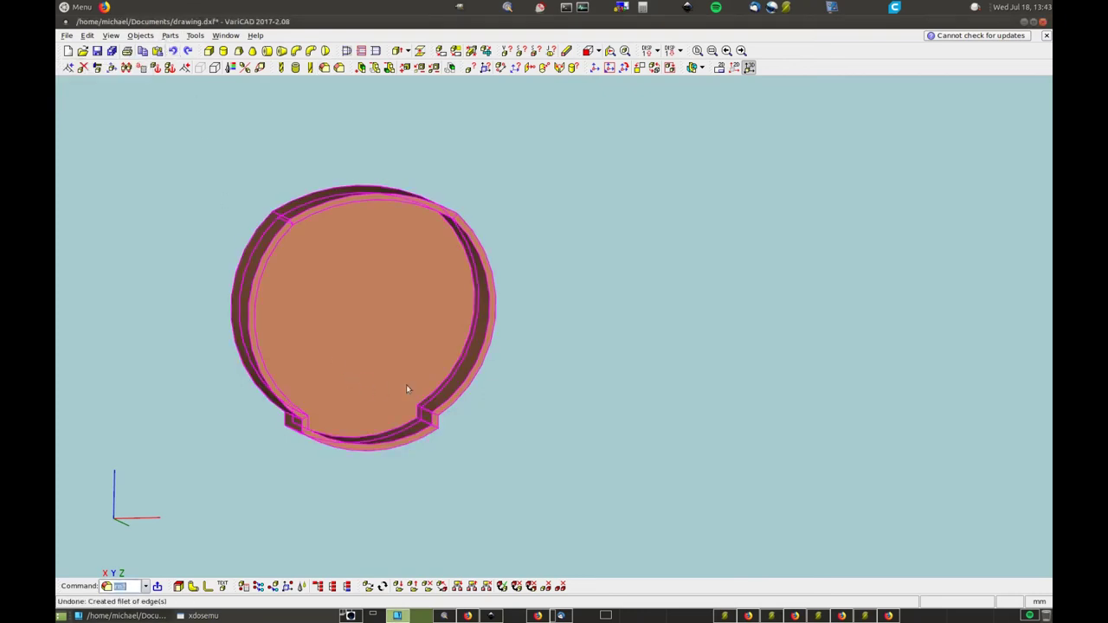
- Fillet two edges beside the notch with radius 5
left_click(325, 69)
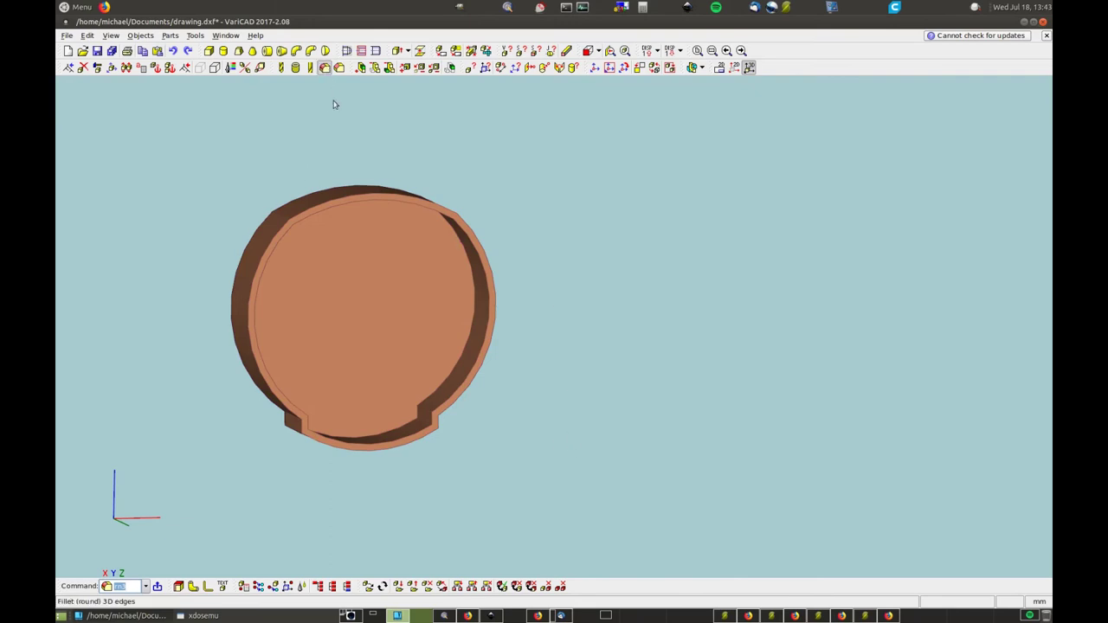
left_click(423, 415)
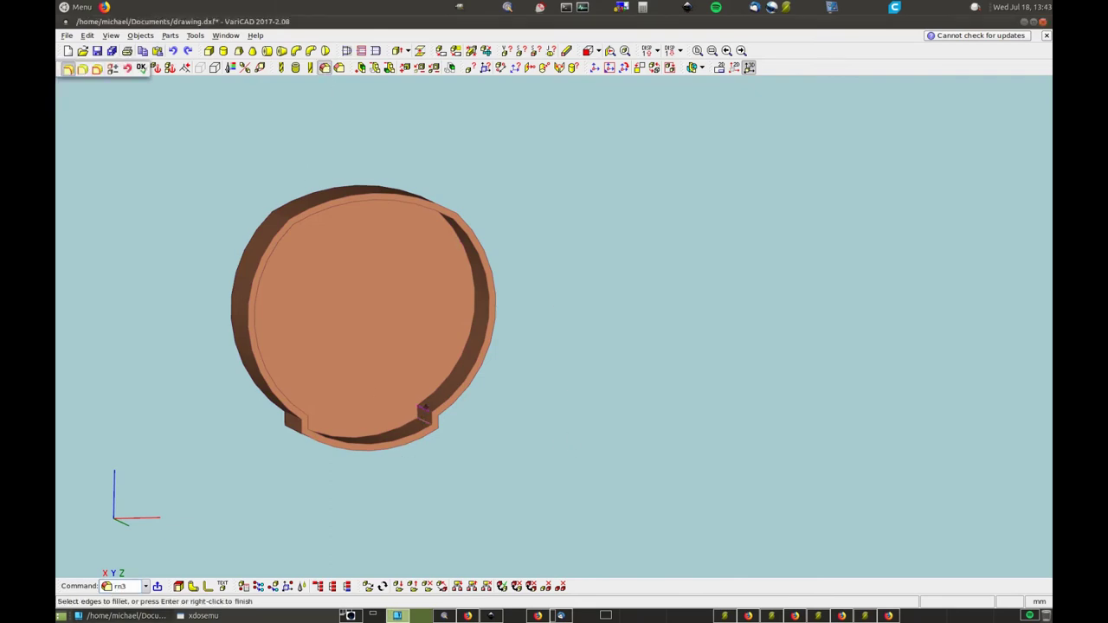
middle_click_drag(424, 424, 366, 448)
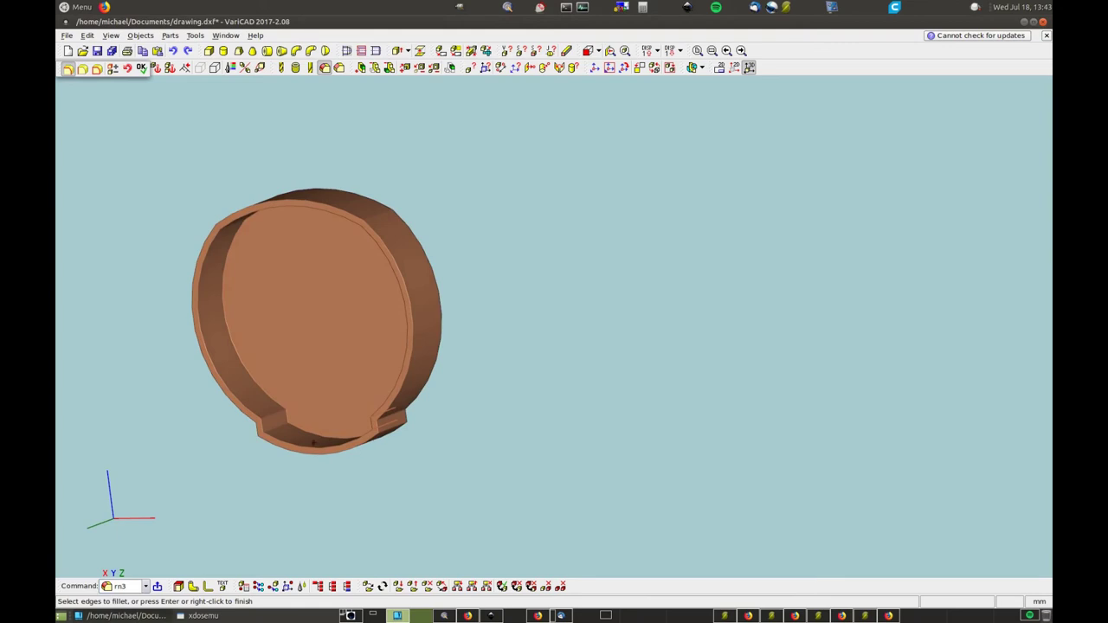
right_click(559, 490)
type("5")
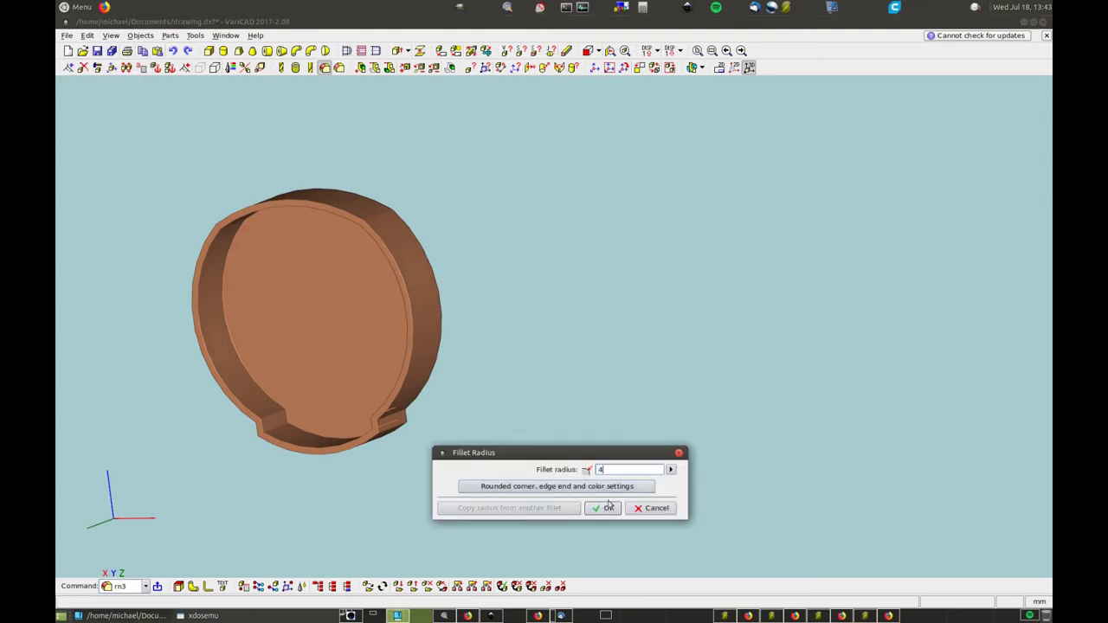
left_click(603, 508)
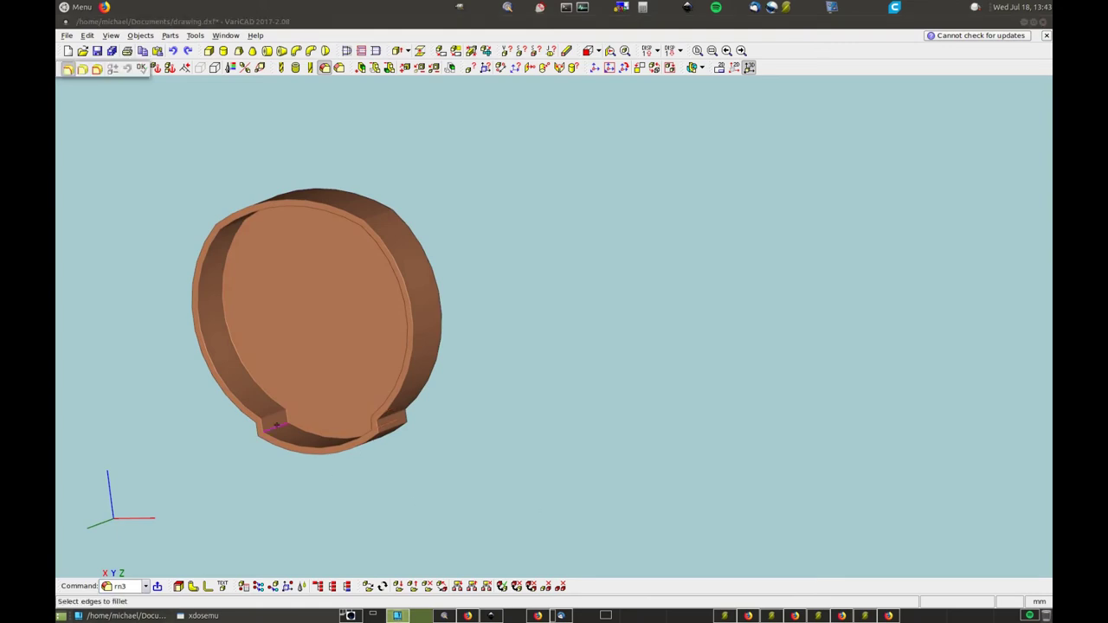
left_click(276, 425)
right_click(427, 500)
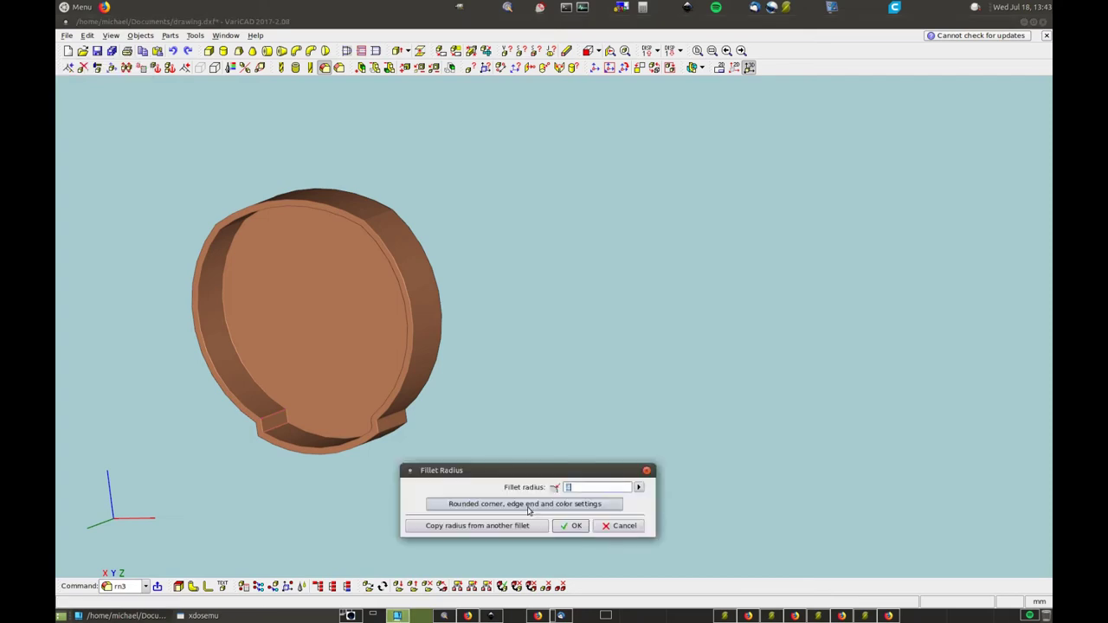
left_click(569, 524)
middle_click_drag(421, 493, 468, 437)
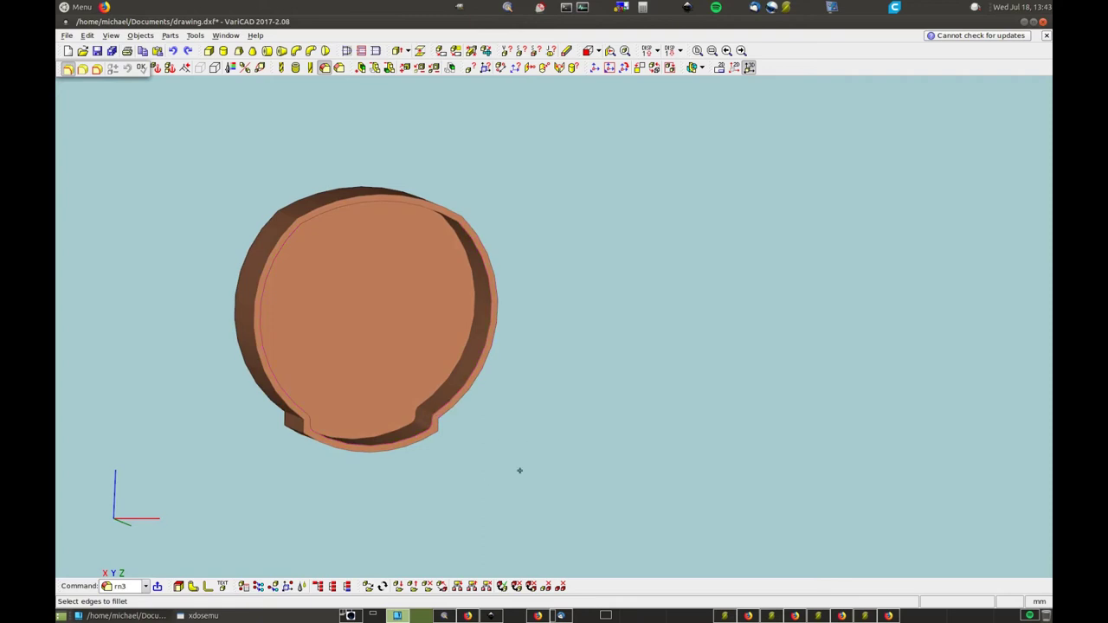
middle_click_drag(519, 470, 457, 484)
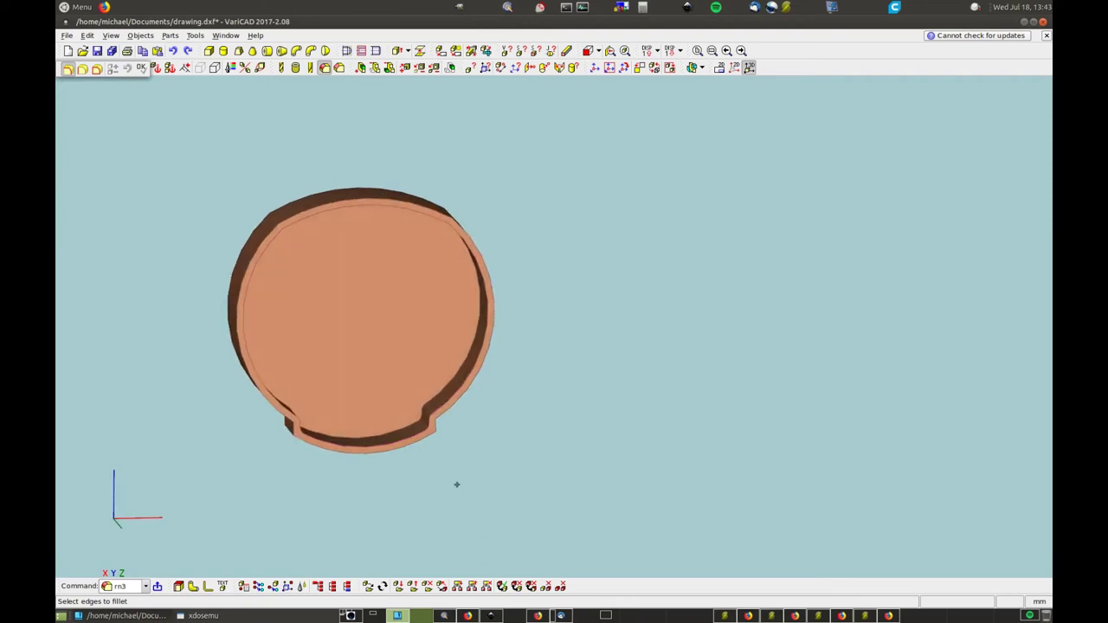
- Fillet the outer top edge loop, then undo it and the earlier fillet after the warning
left_click(97, 68)
left_click(276, 363)
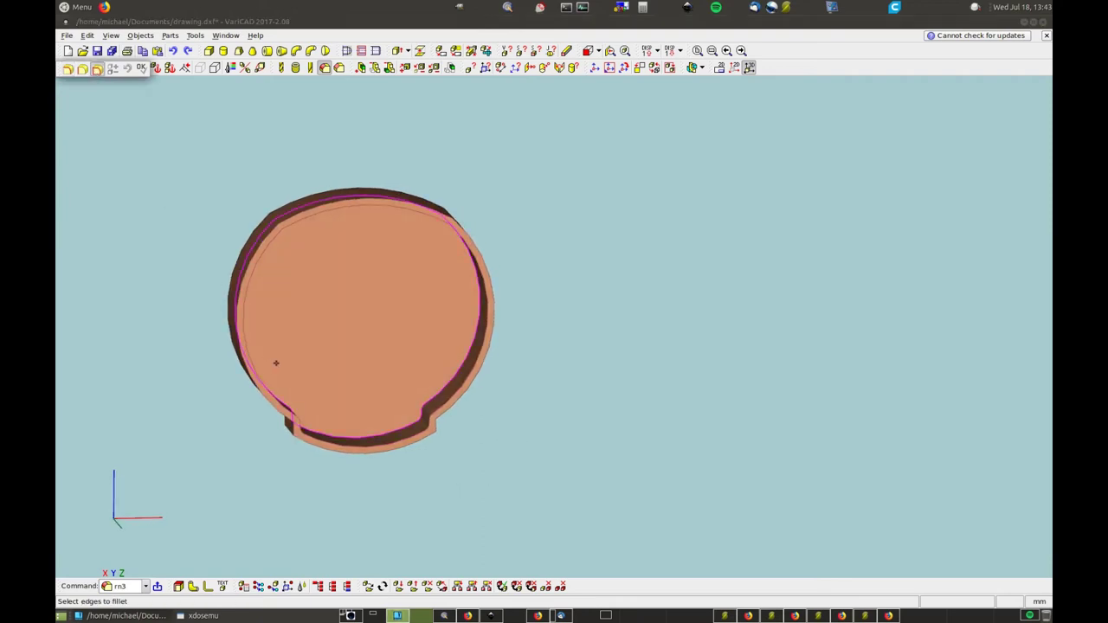
right_click(672, 369)
left_click(720, 389)
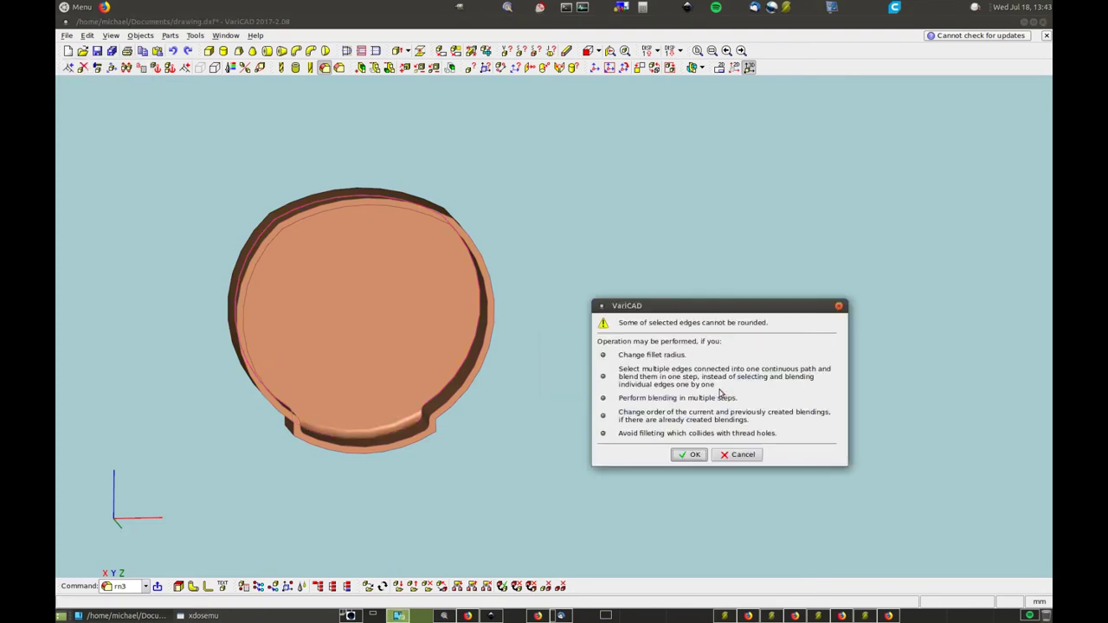
left_click(732, 457)
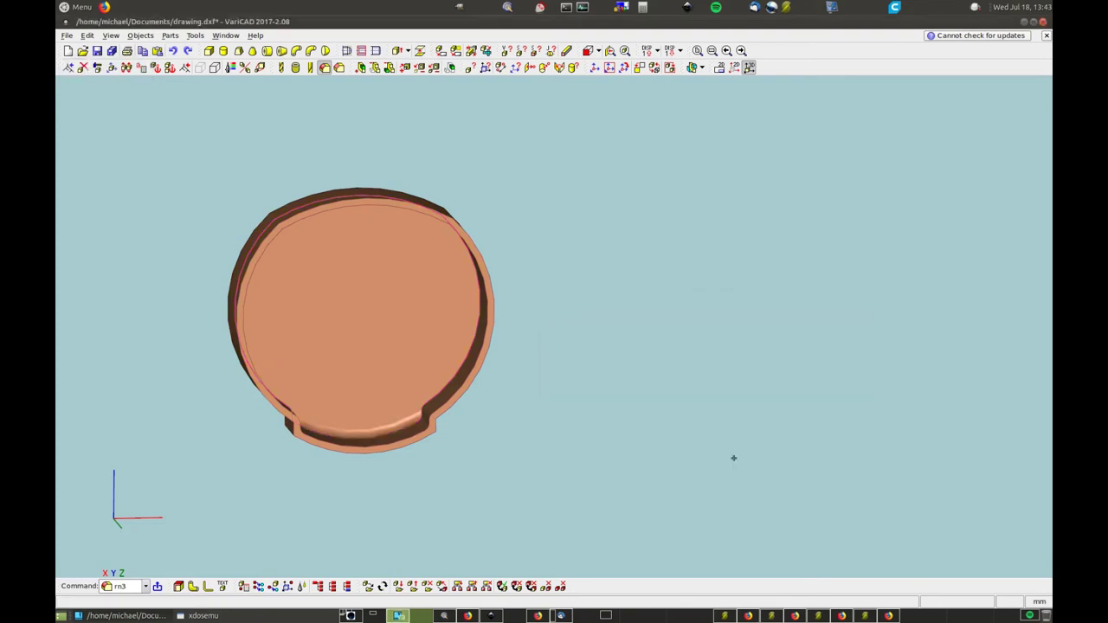
left_click(171, 51)
left_click(173, 52)
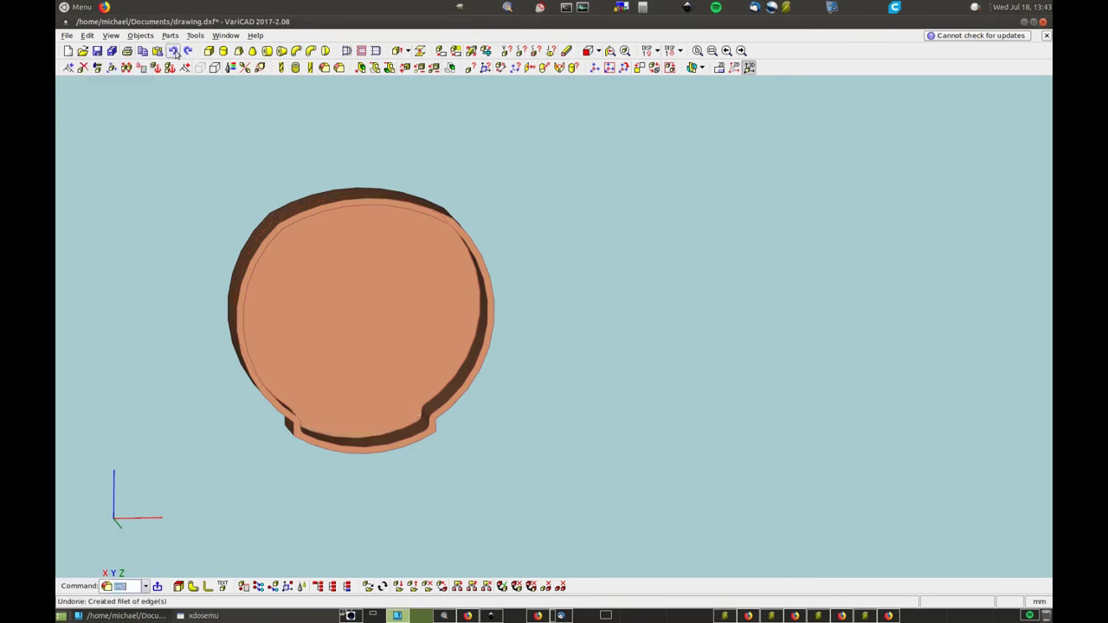
- Retry a radius 5 fillet on the edge loop, dismiss the failure warning, and end Fillet
left_click(322, 67)
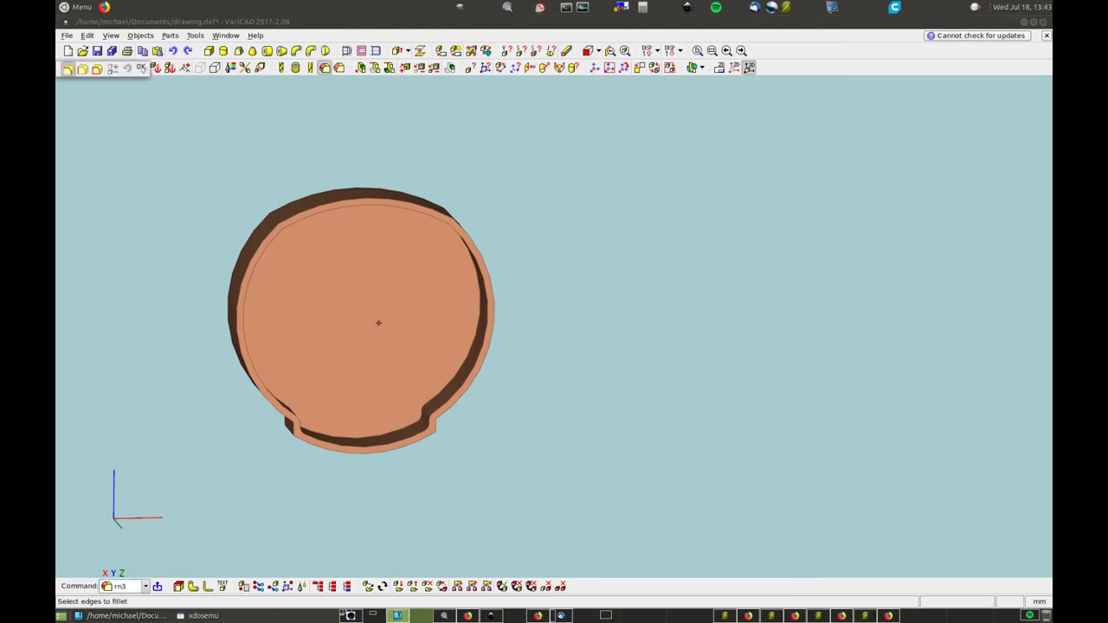
left_click(370, 433)
right_click(637, 435)
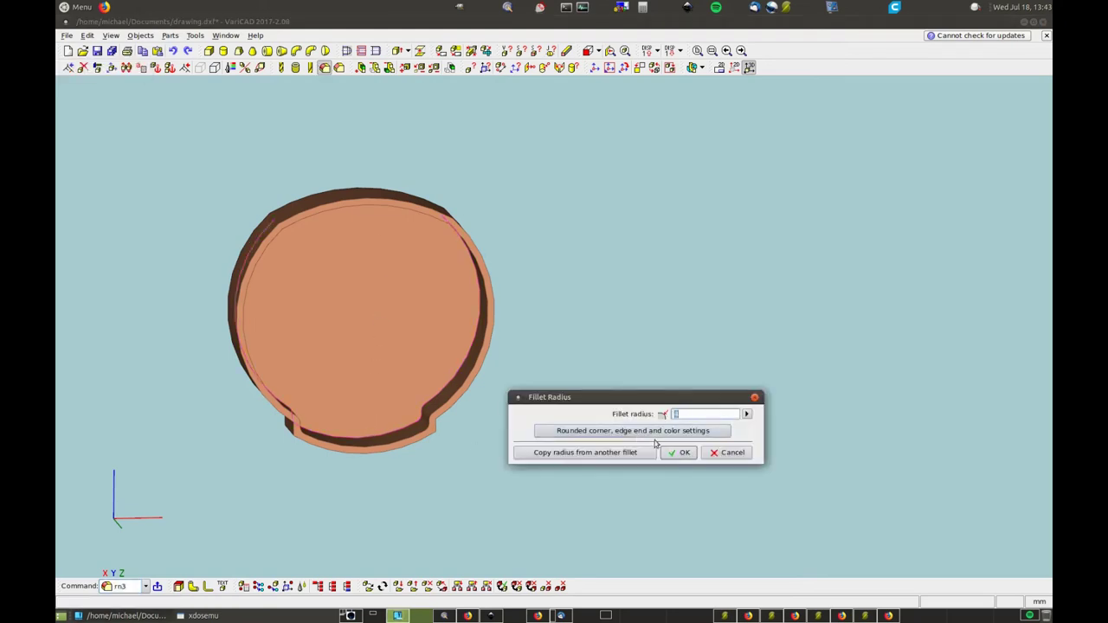
type("5")
left_click(680, 451)
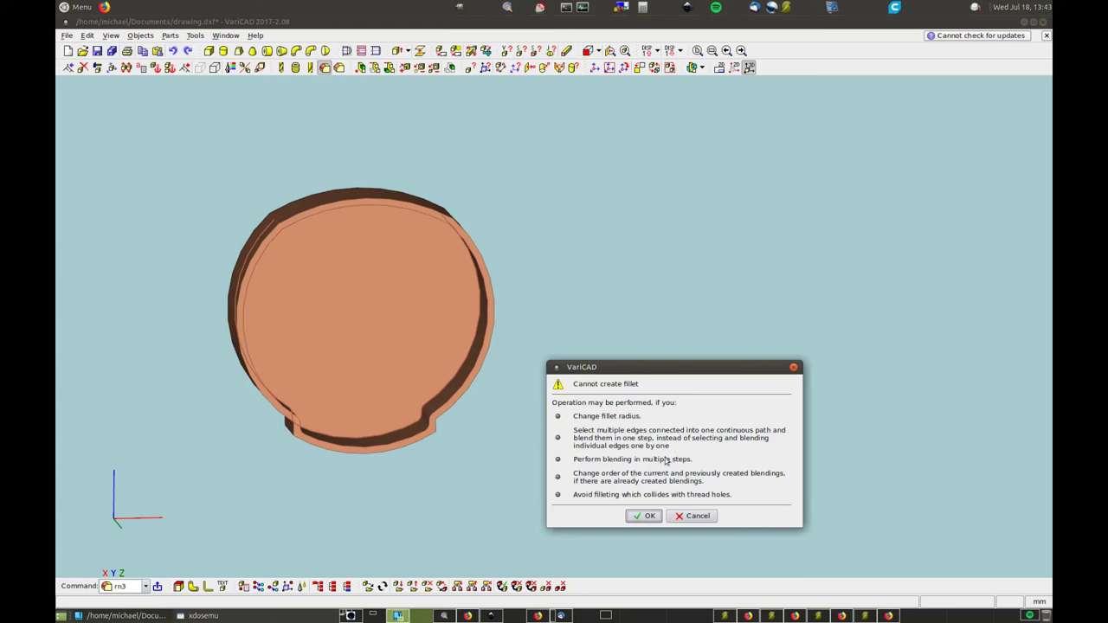
left_click(645, 515)
middle_click_drag(707, 447, 675, 342)
right_click(651, 343)
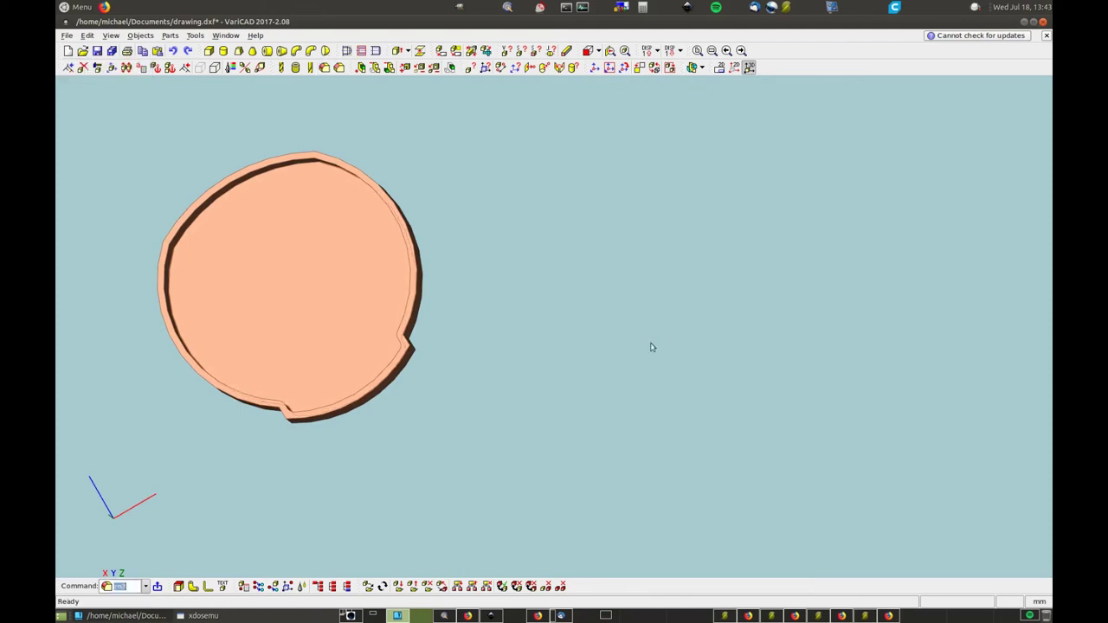
left_click(326, 68)
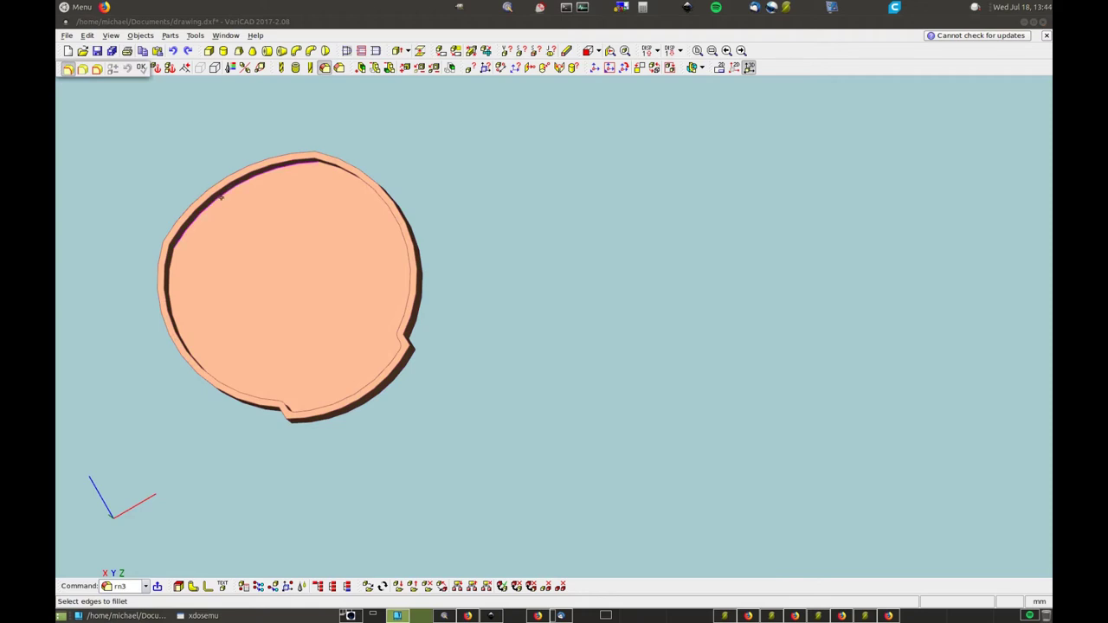
left_click(221, 198)
right_click(589, 173)
left_click(630, 192)
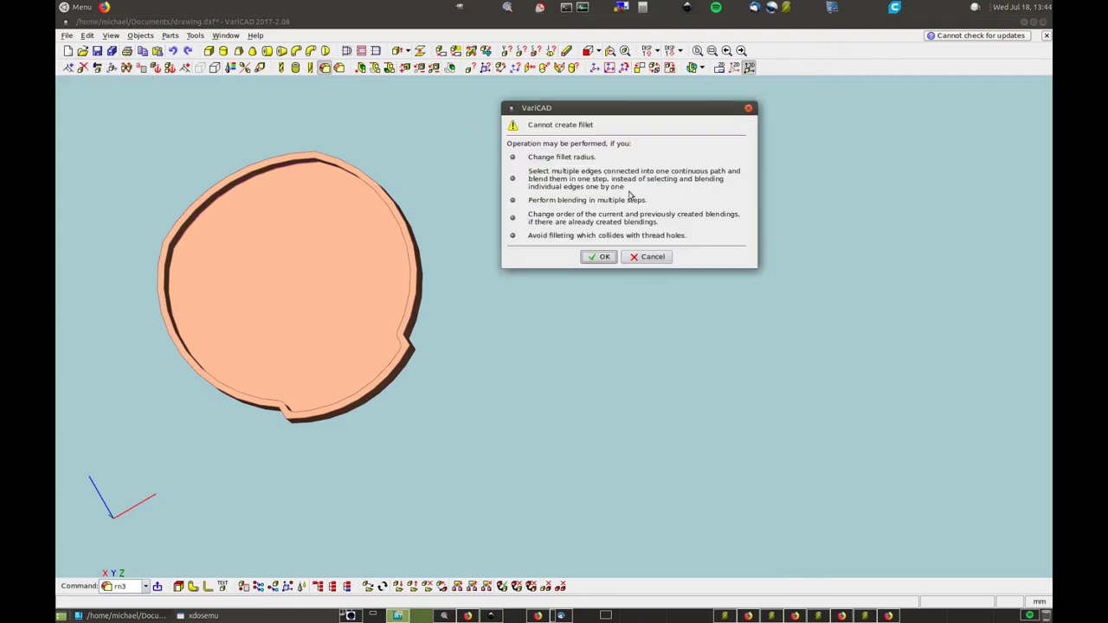
left_click(603, 257)
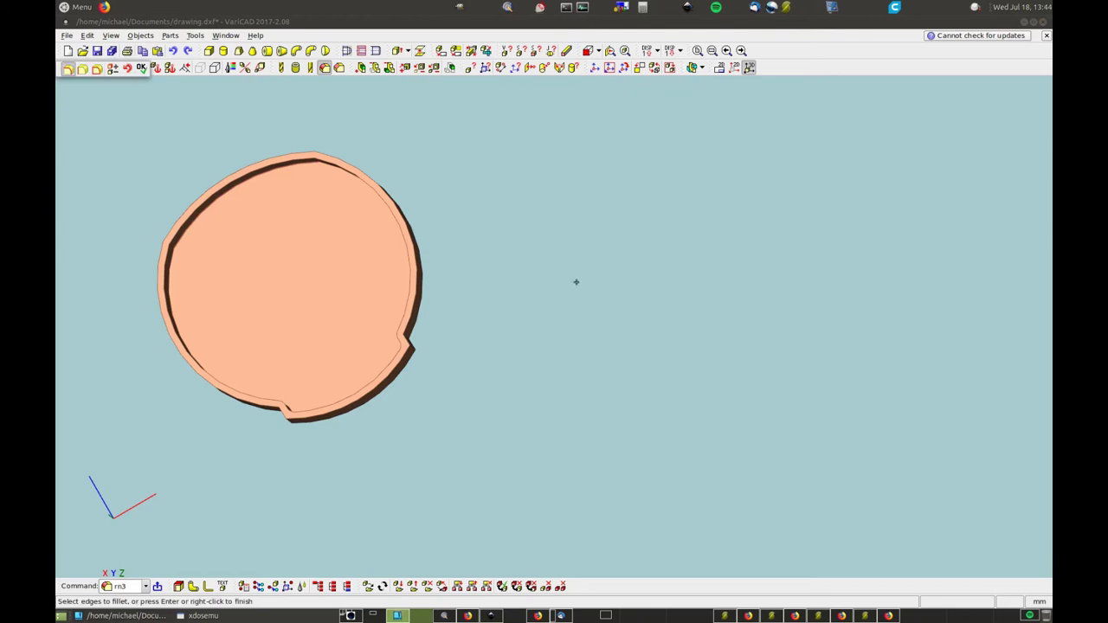
middle_click_drag(577, 279, 582, 209)
key("Escape")
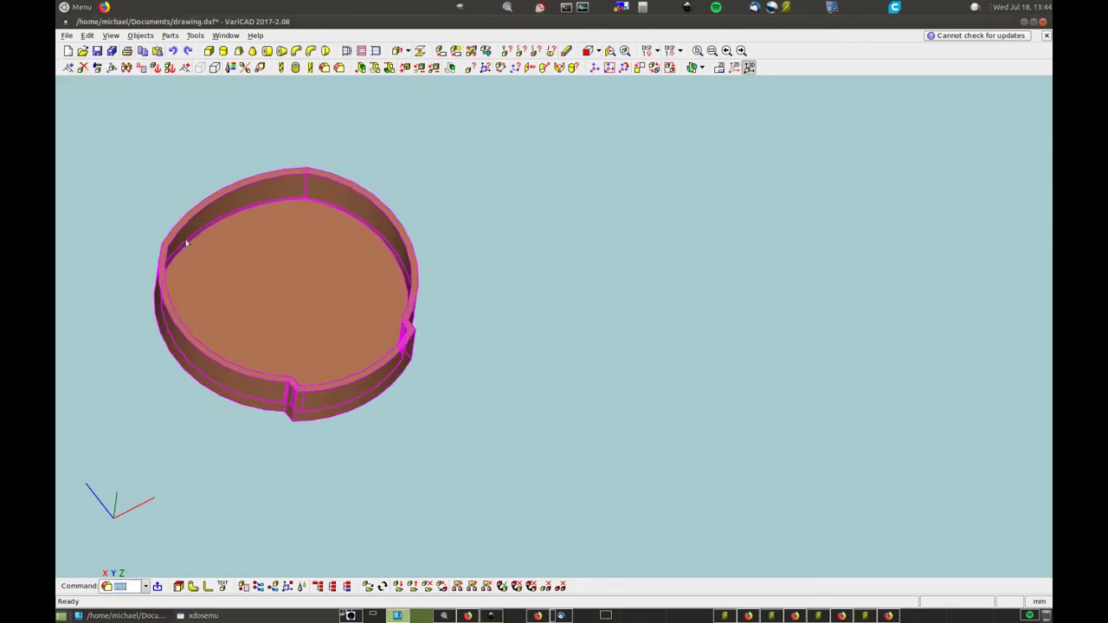
middle_click_drag(559, 414, 270, 250)
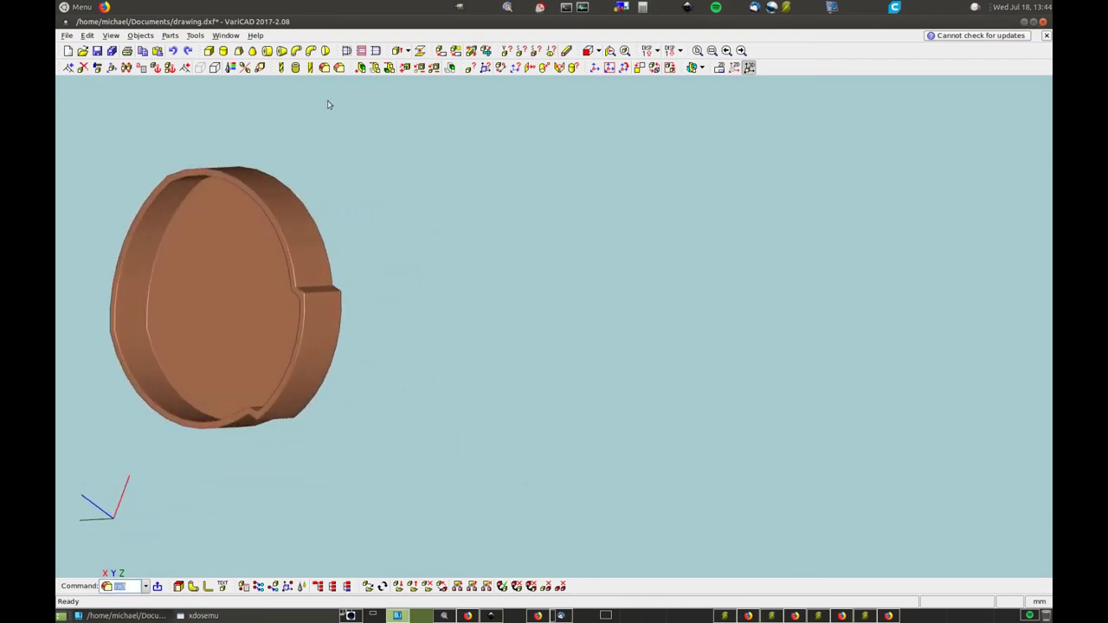
left_click(338, 68)
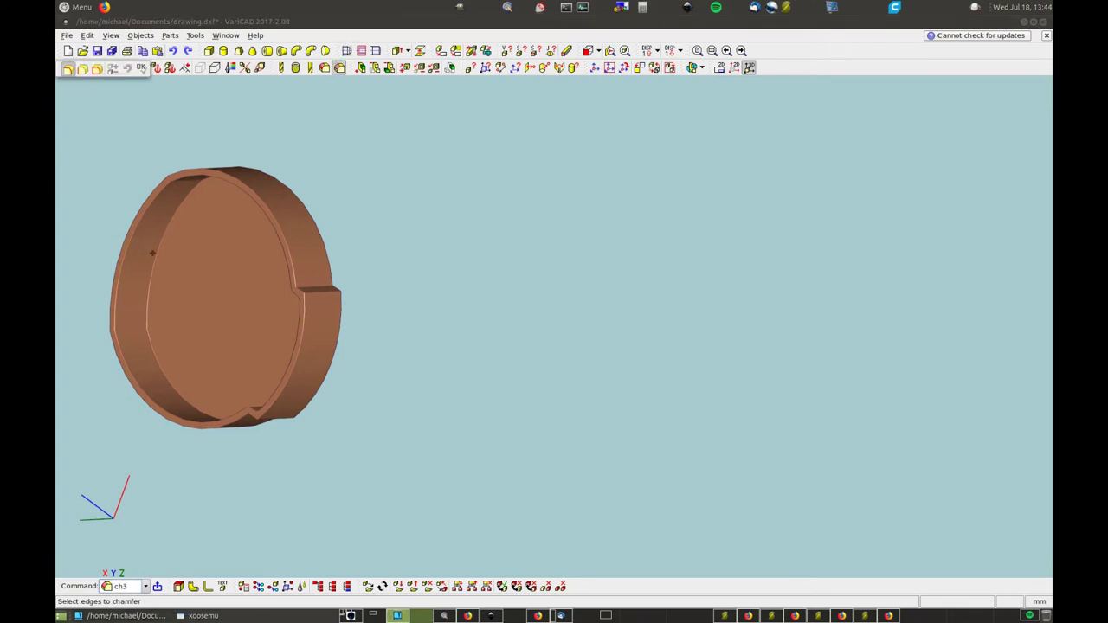
left_click(156, 259)
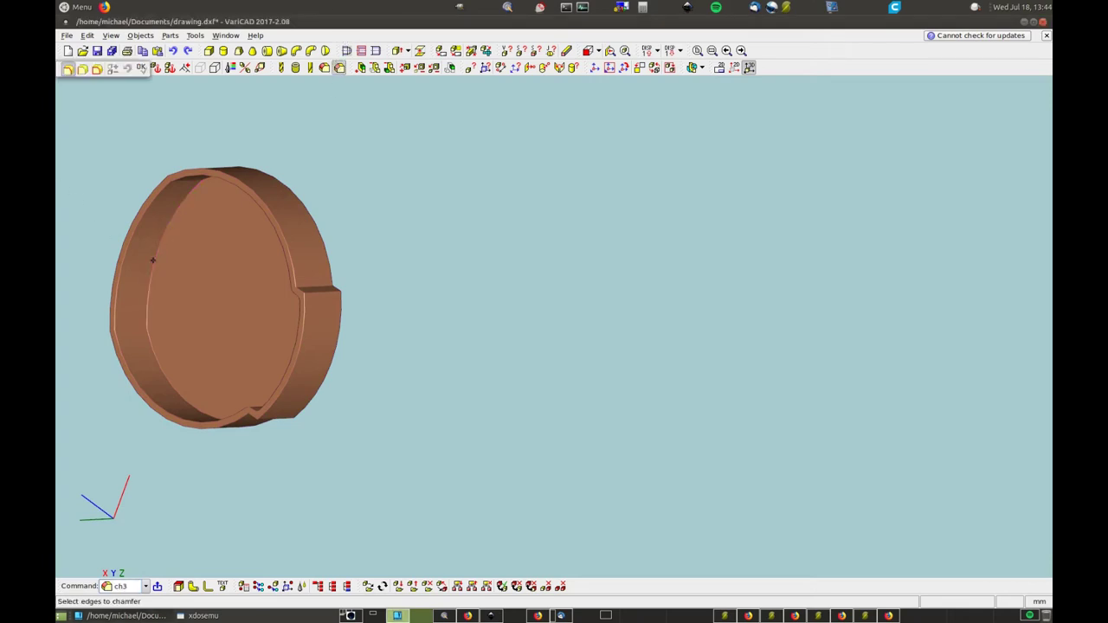
right_click(606, 314)
left_click(653, 351)
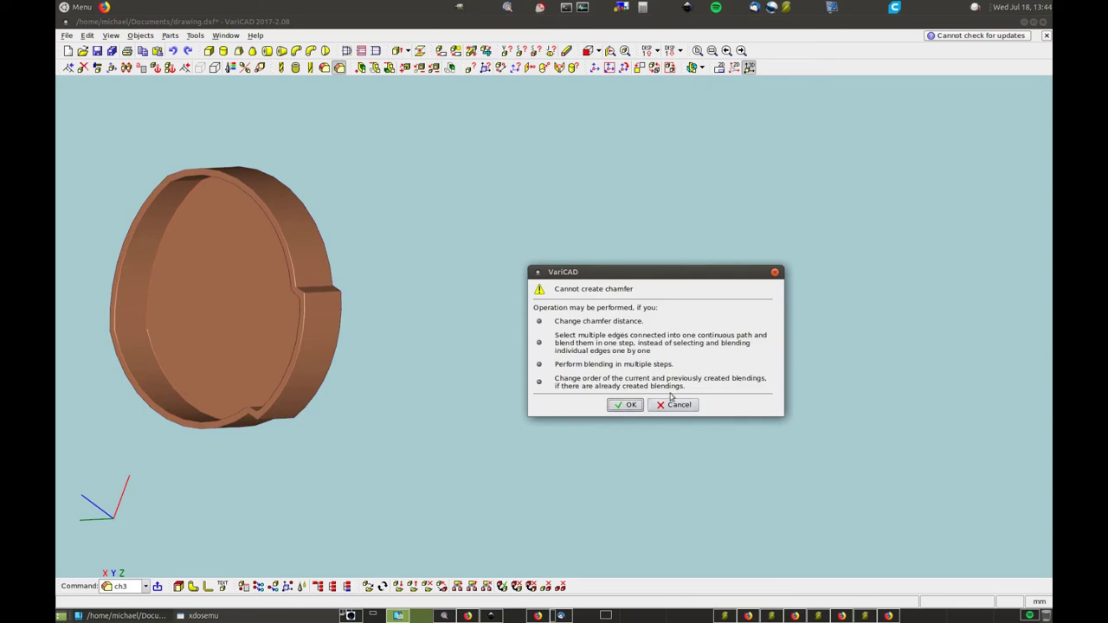
left_click(628, 404)
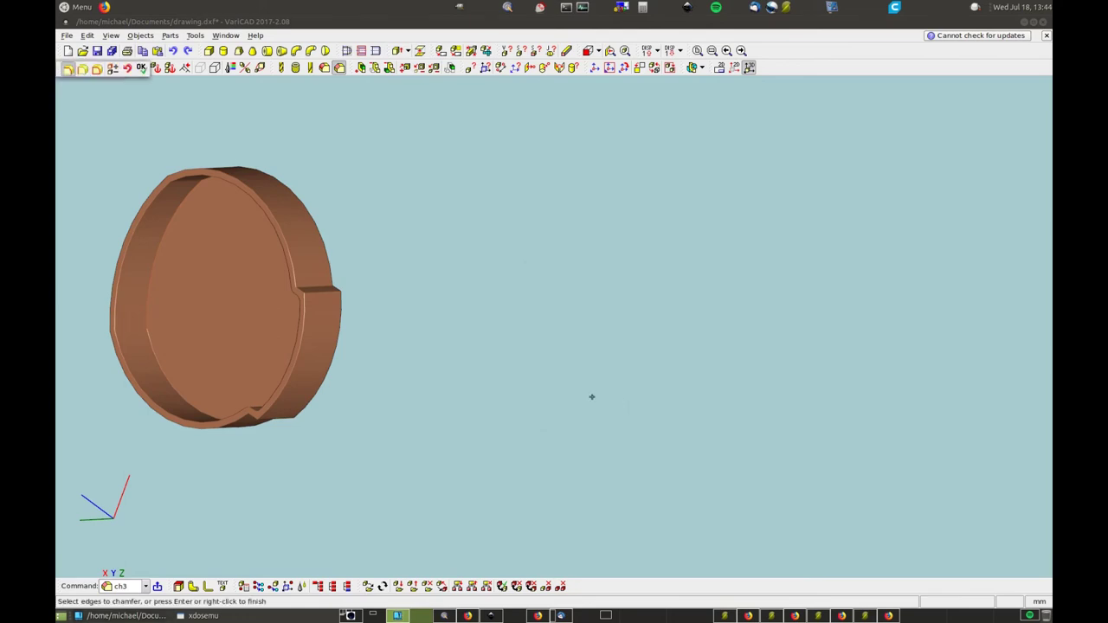
middle_click_drag(422, 411, 537, 200)
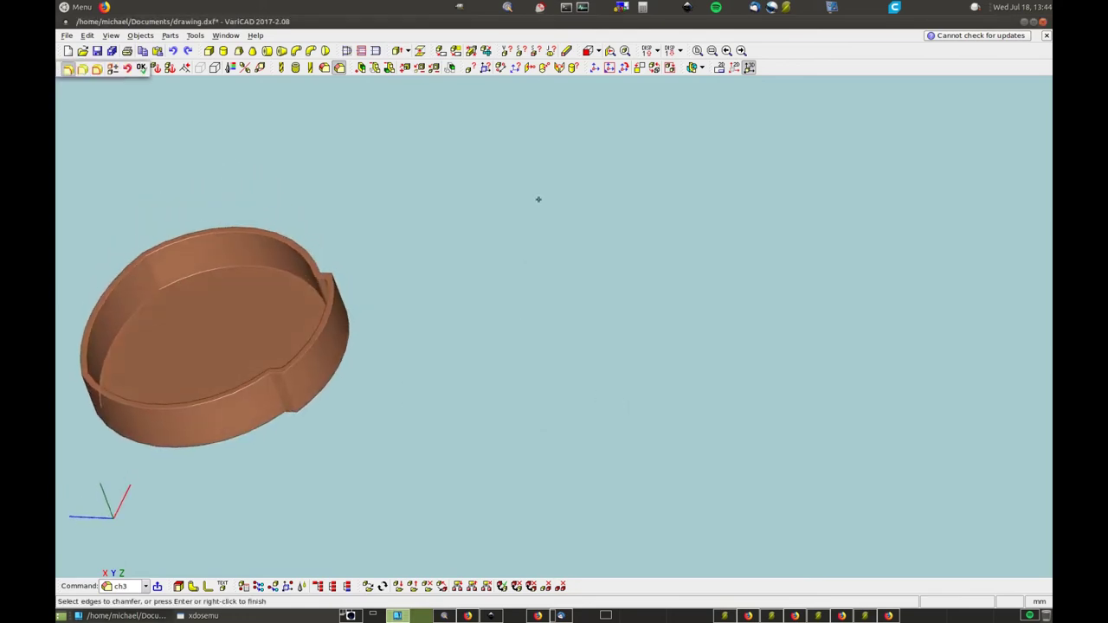
right_click(444, 338)
left_click_drag(248, 453, 420, 407)
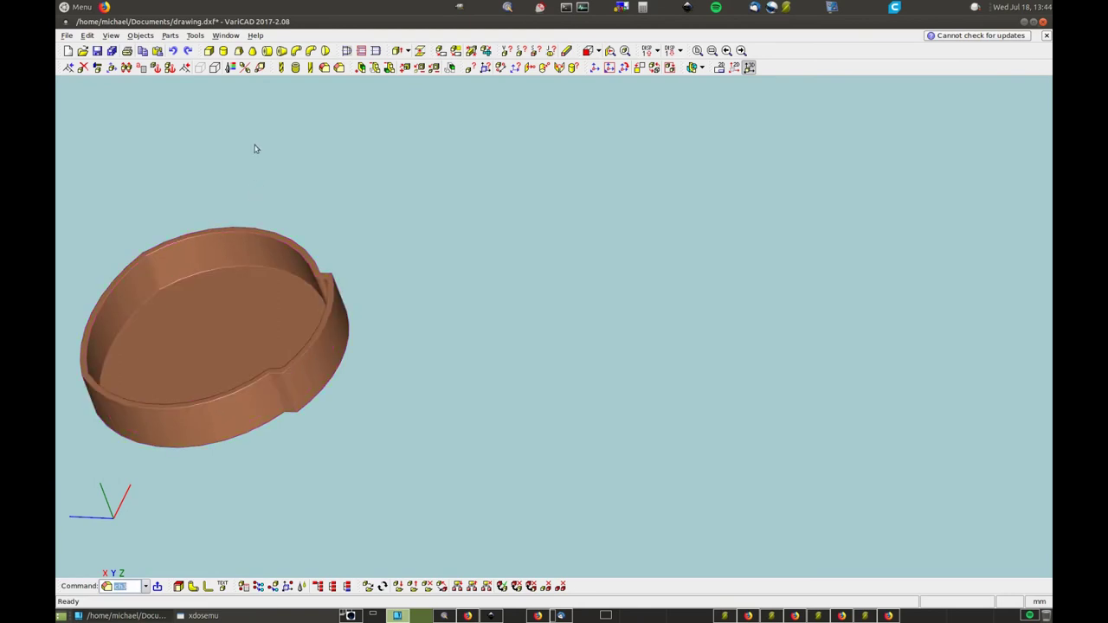
left_click(325, 68)
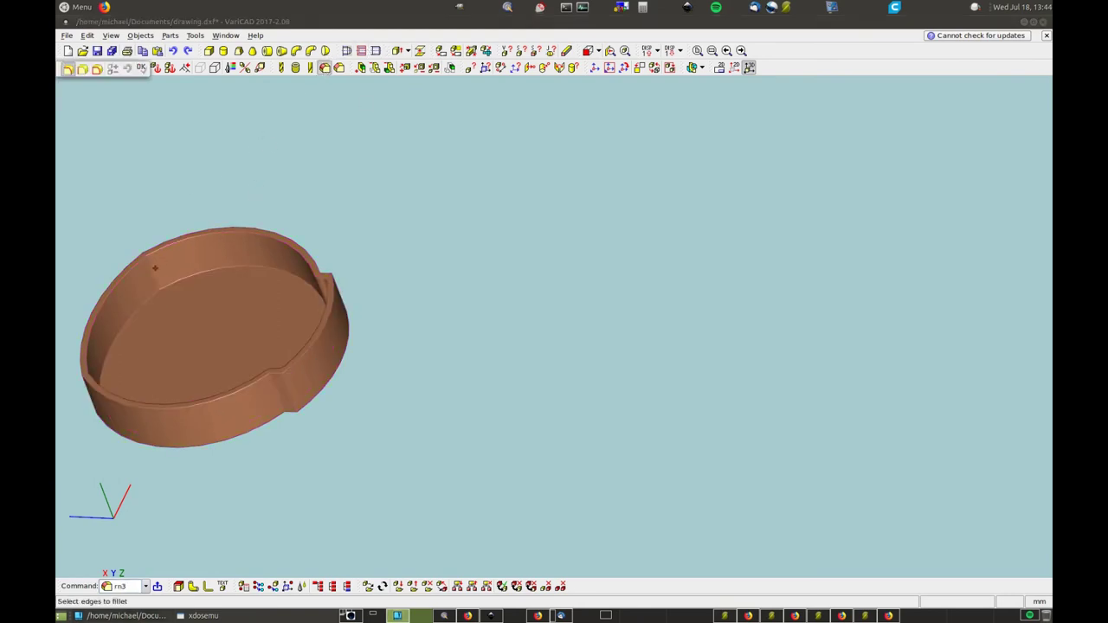
left_click(150, 272)
middle_click_drag(603, 369, 257, 400)
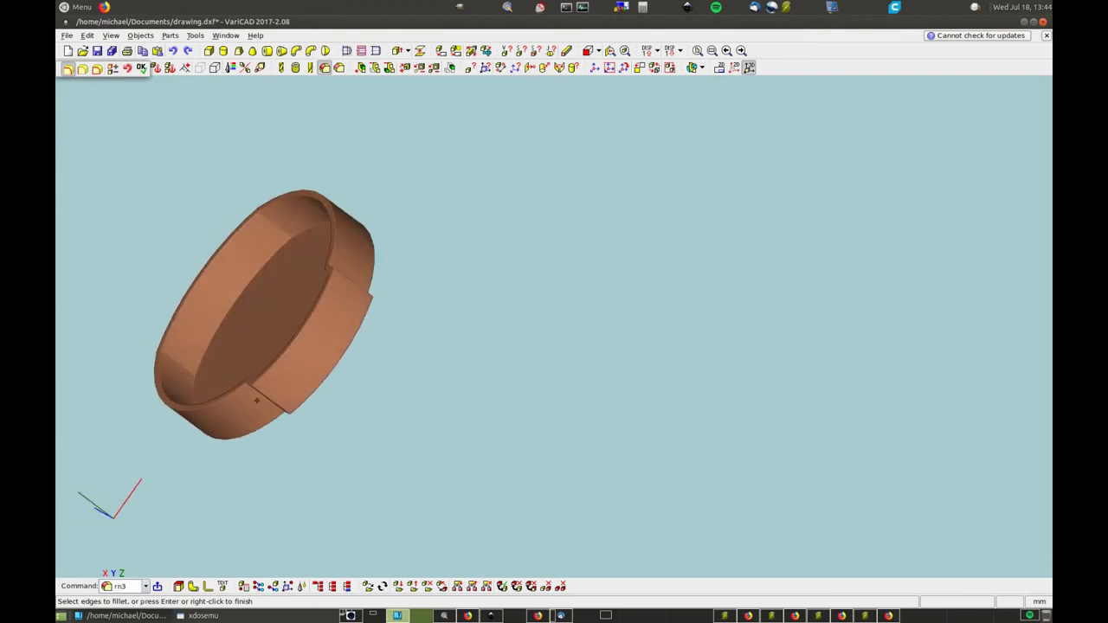
right_click(561, 344)
left_click(612, 363)
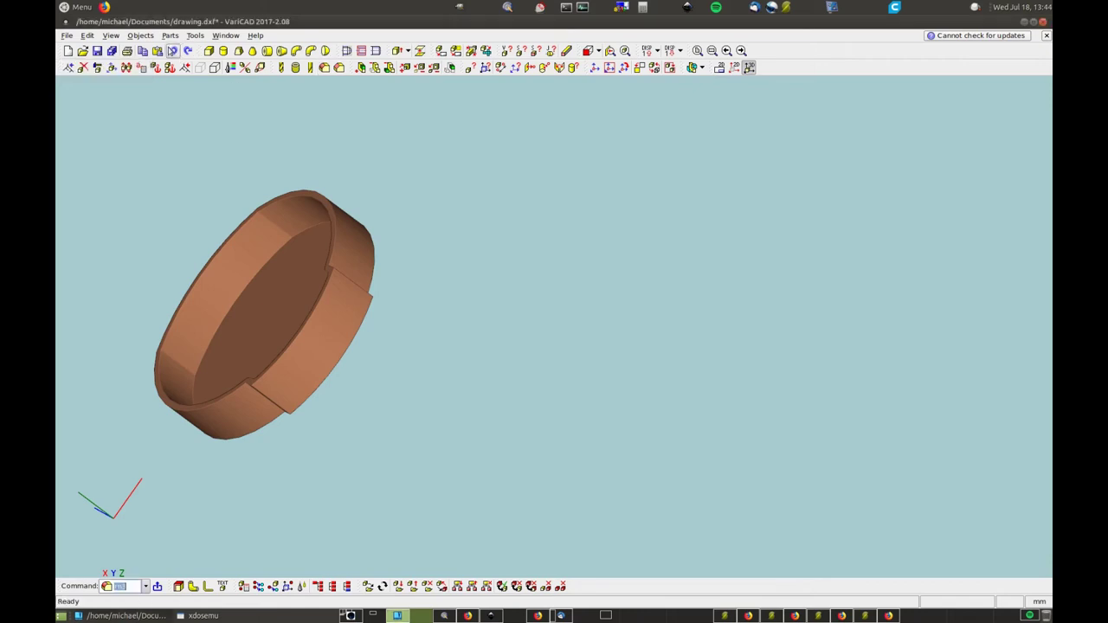
right_click(663, 320)
key("Escape")
left_click(173, 51)
scroll(258, 215, "up", 3)
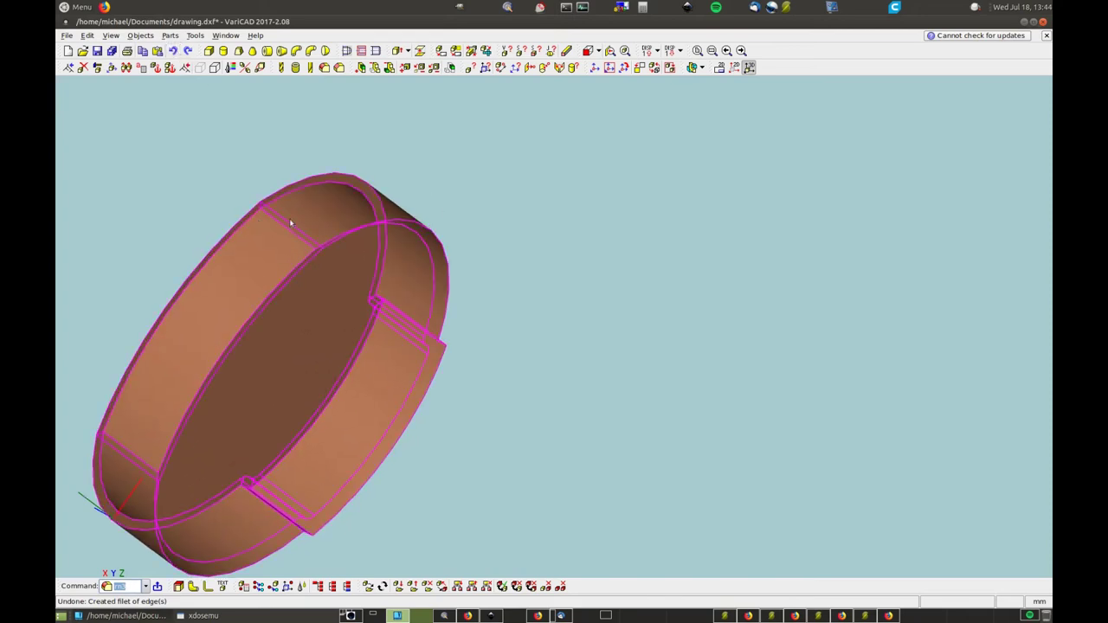
left_click(324, 68)
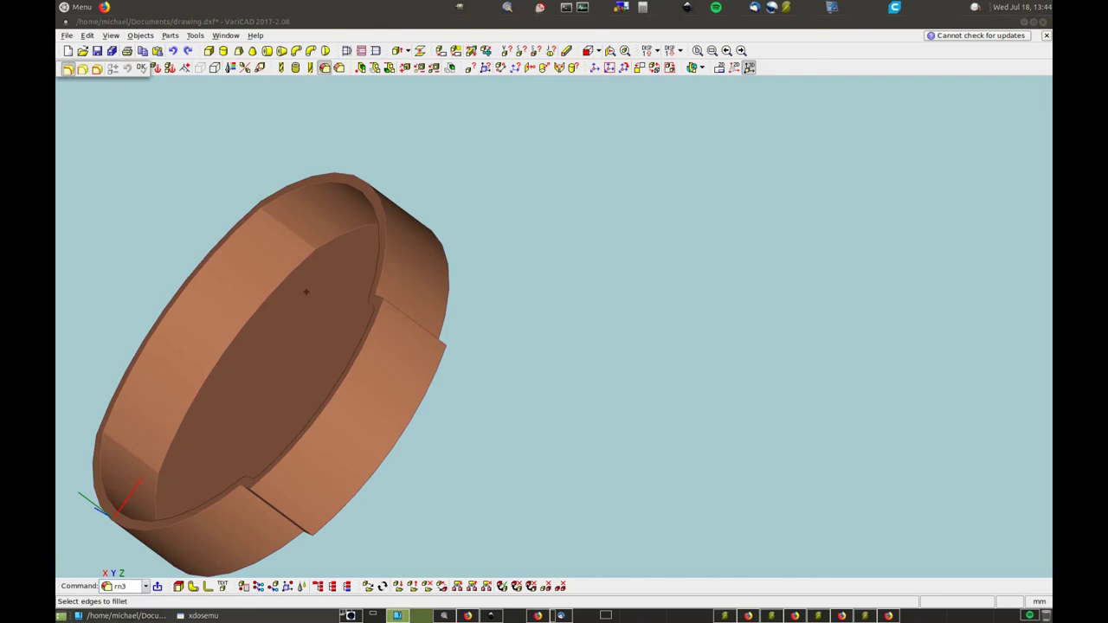
left_click(296, 242)
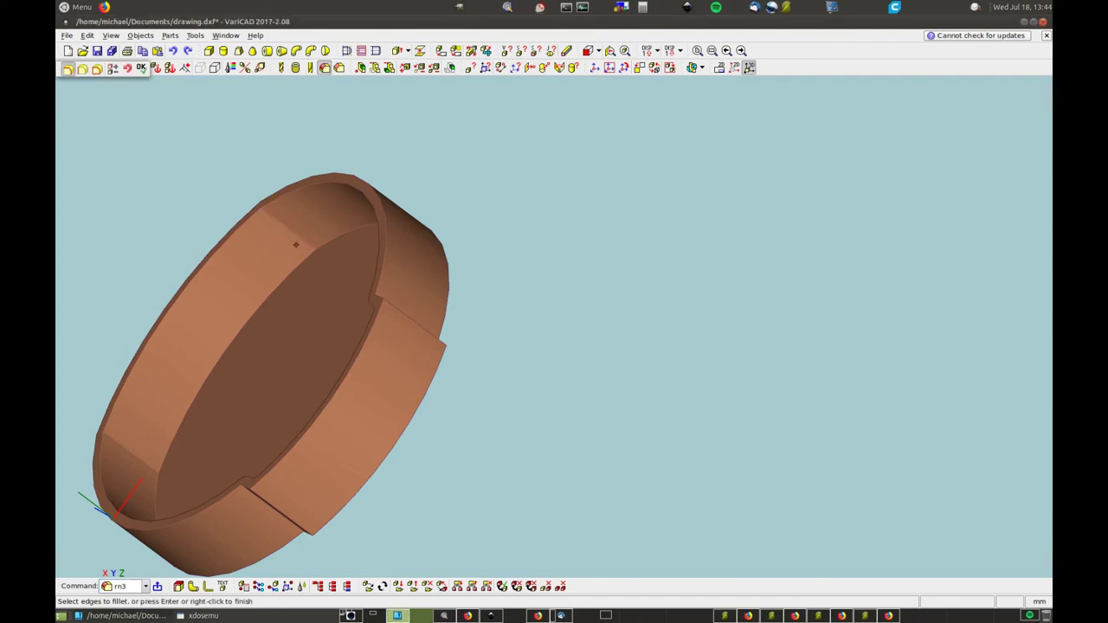
right_click(532, 338)
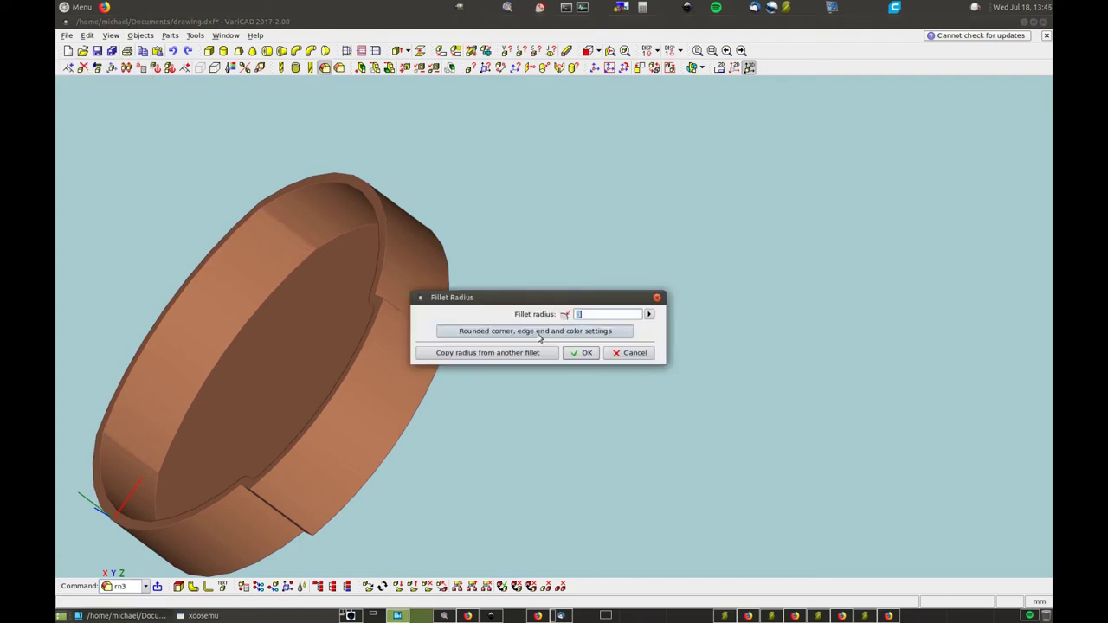
left_click(579, 352)
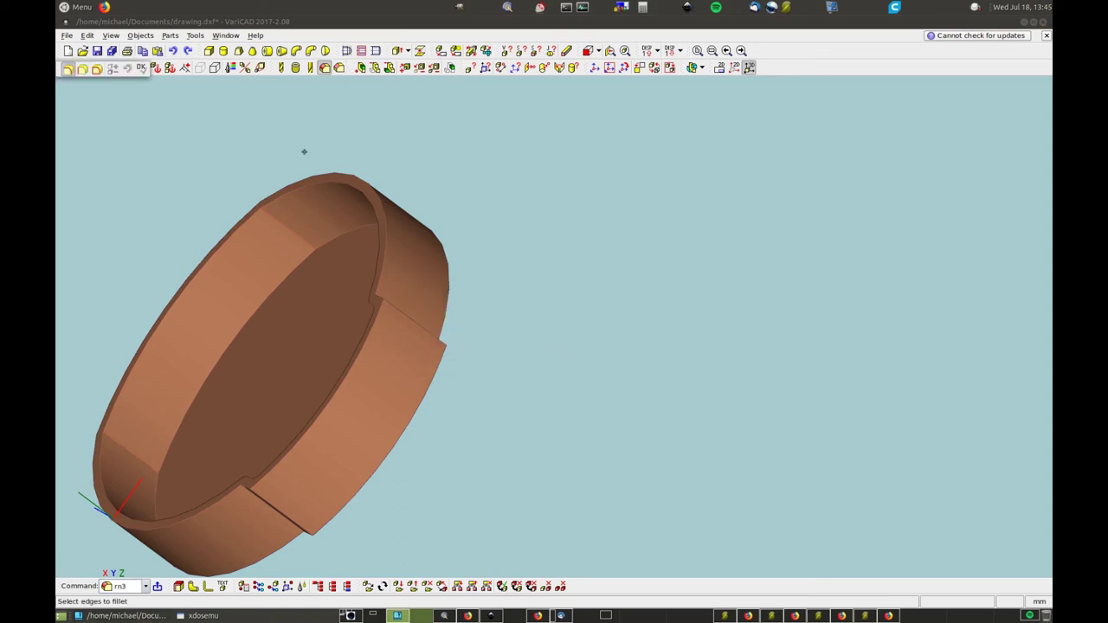
left_click(261, 304)
right_click(579, 283)
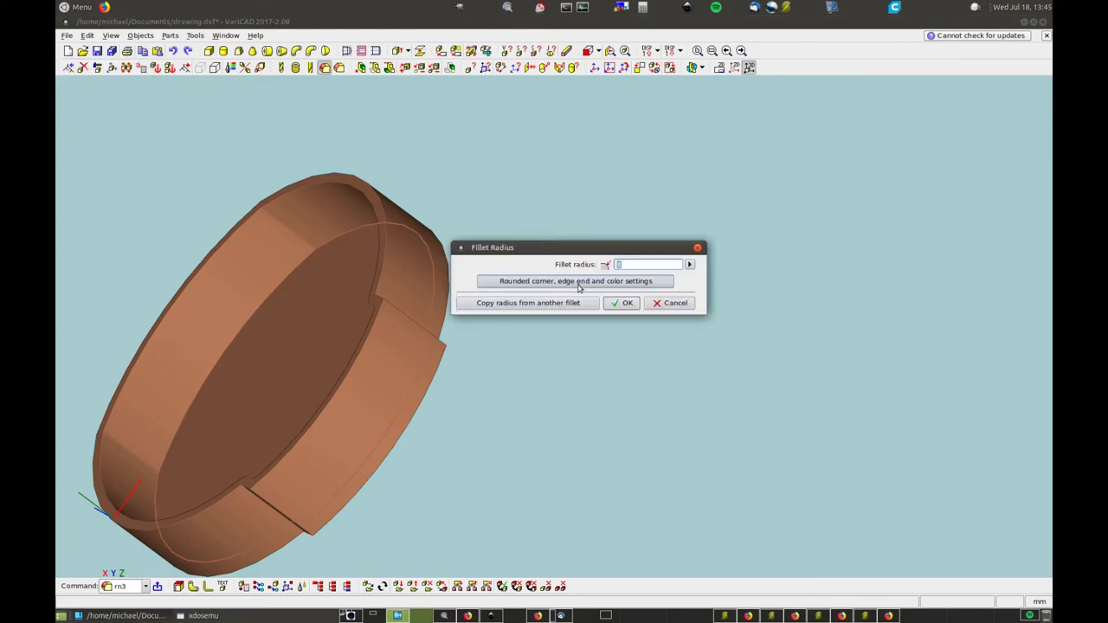
left_click(621, 306)
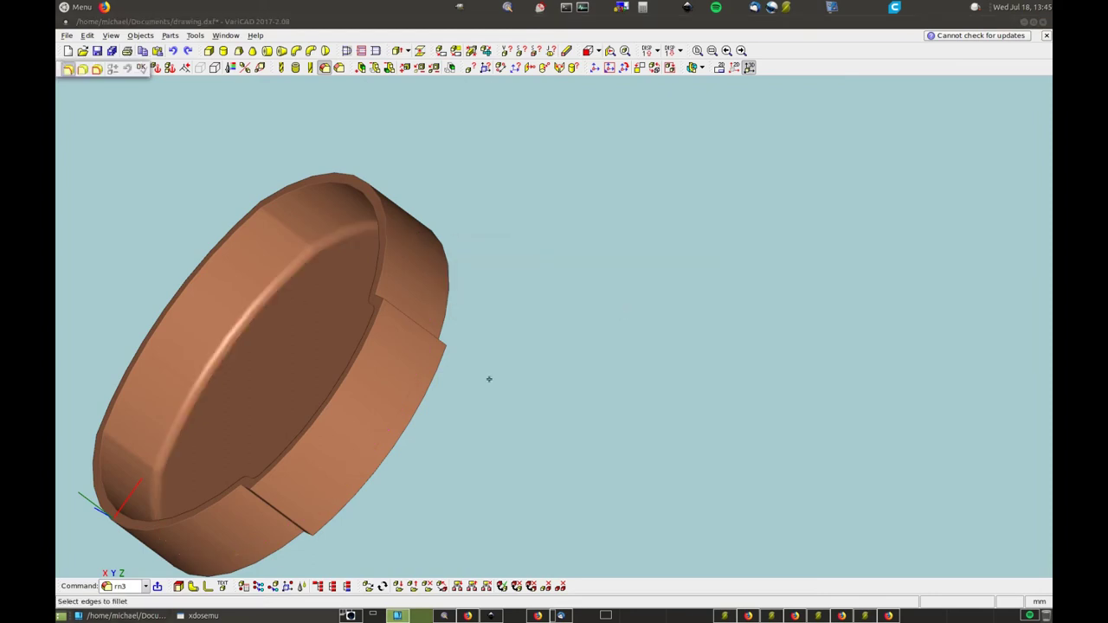
middle_click_drag(488, 379, 579, 387)
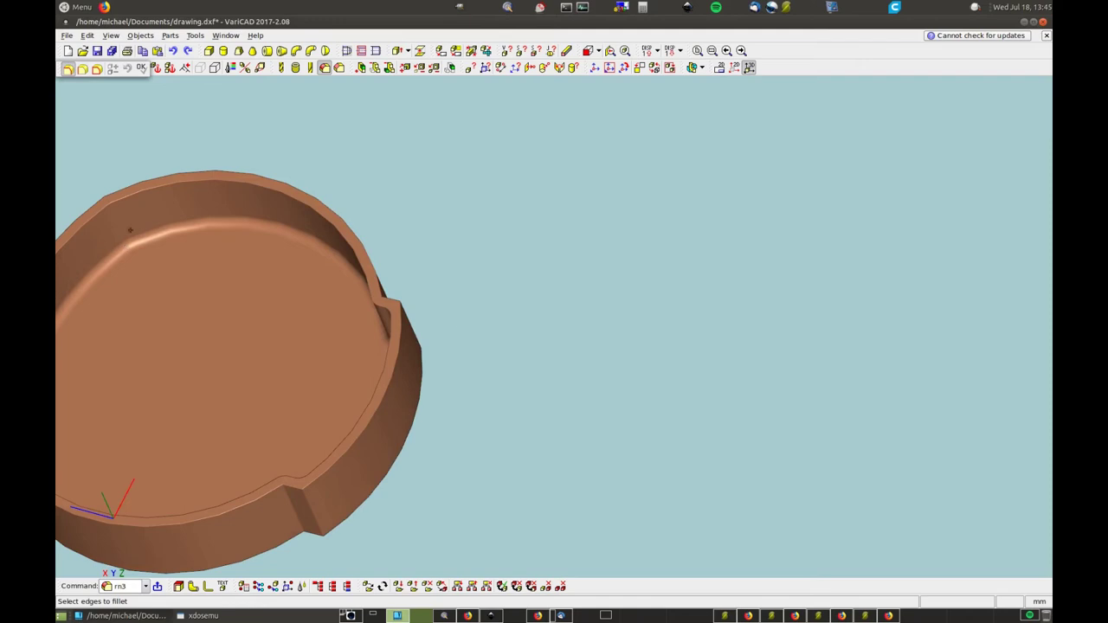
middle_click_drag(640, 390, 262, 127)
key("ctrl+z")
- Fillet an edge of the disc, confirming the default radius
left_click(325, 67)
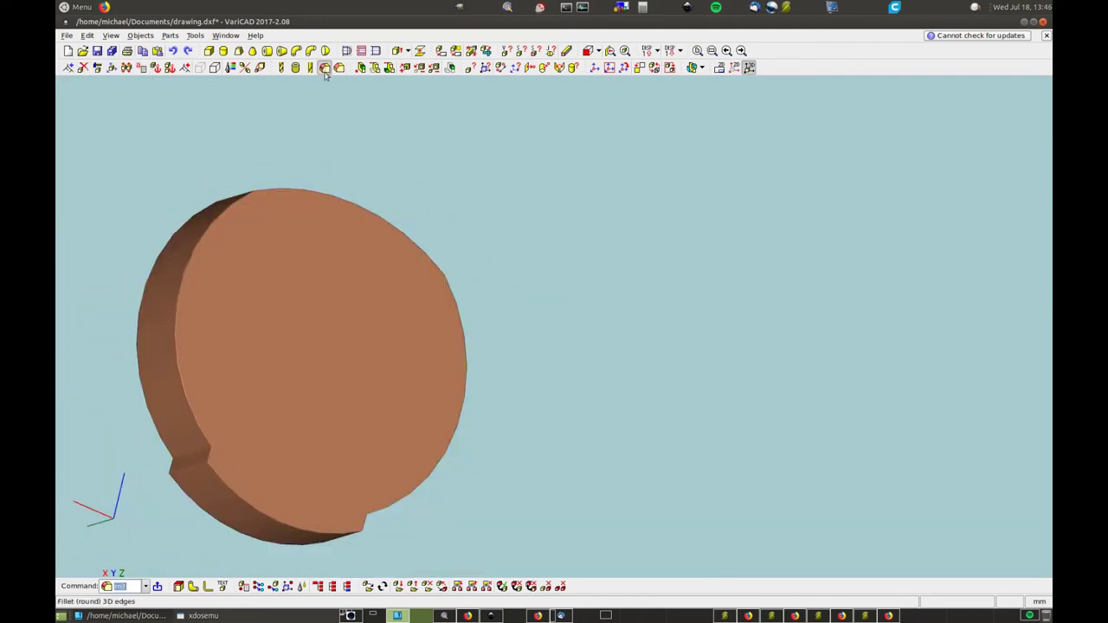
left_click(192, 451)
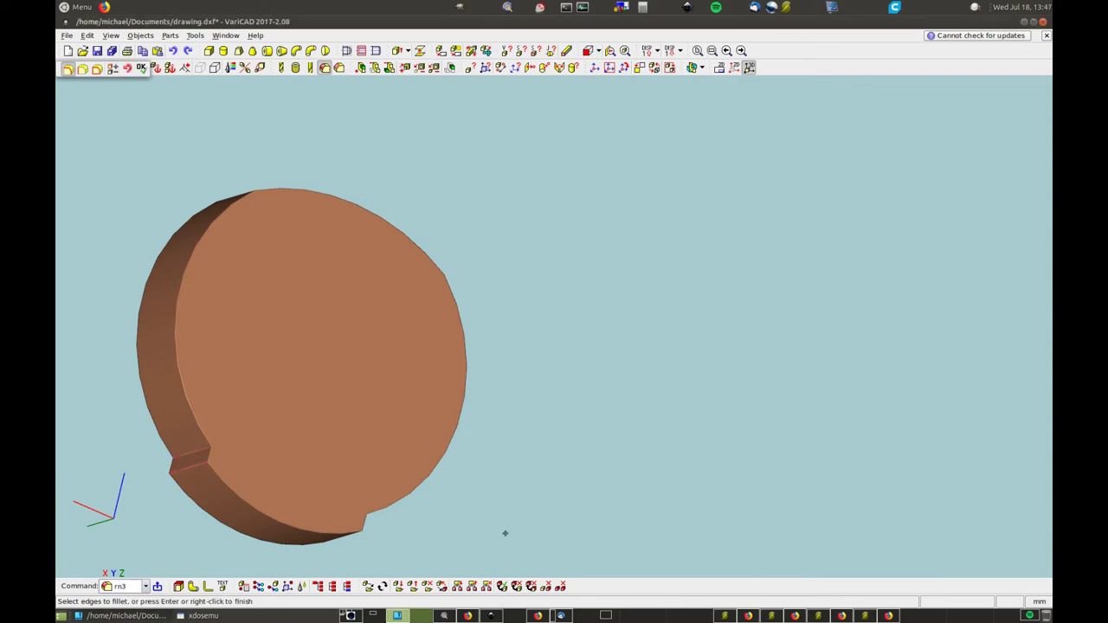
middle_click_drag(608, 518, 441, 389)
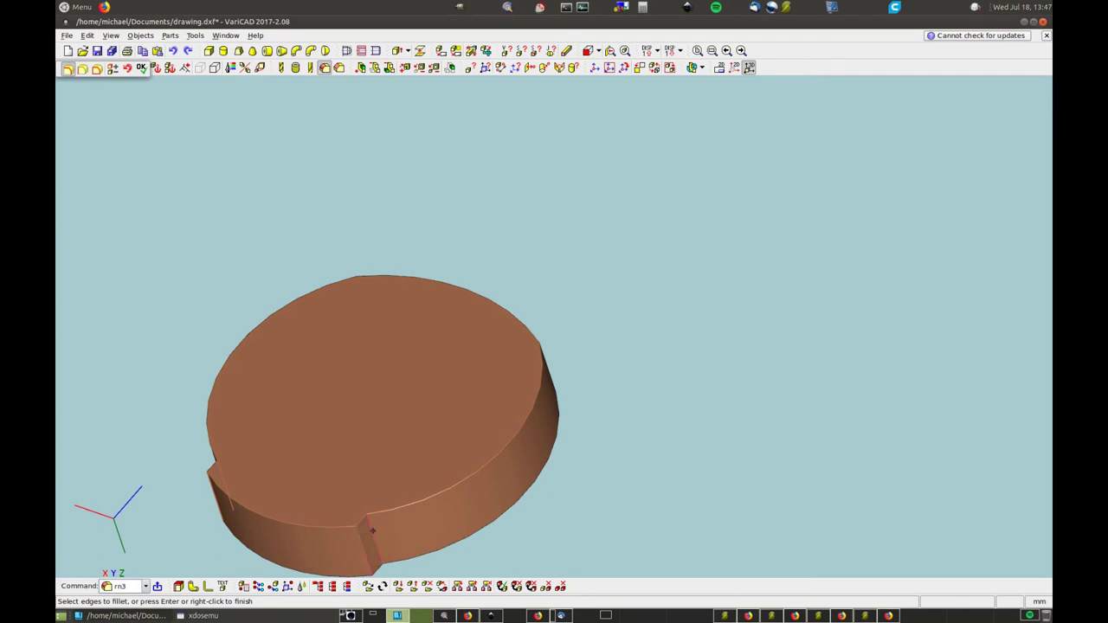
right_click(657, 407)
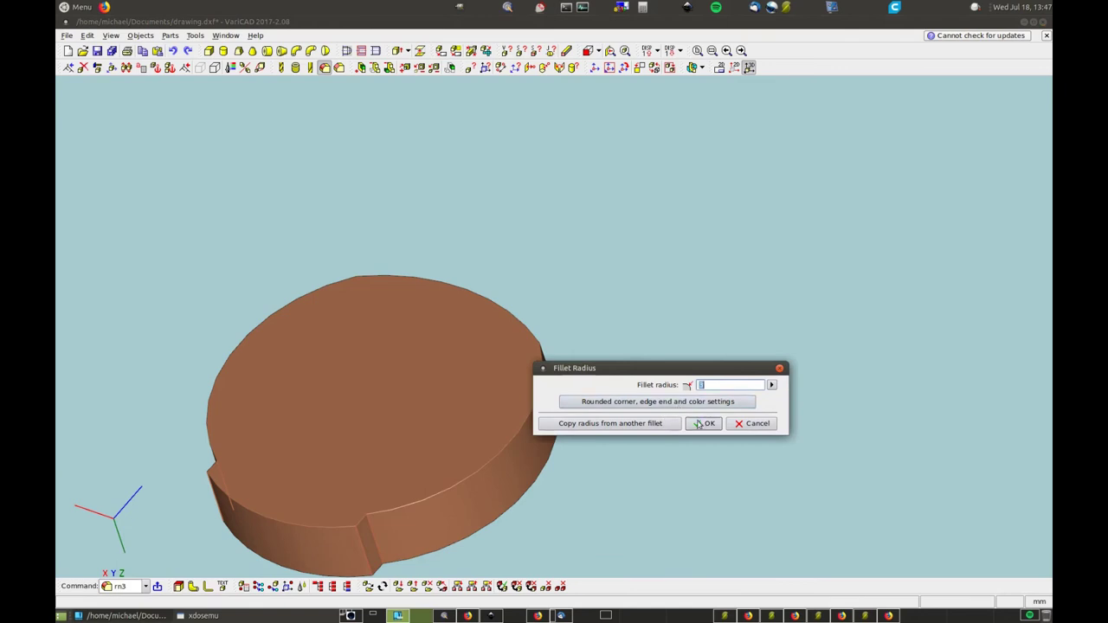
left_click(697, 420)
- Pick the disc's top outer edge loop and another edge for rounding
left_click(444, 490)
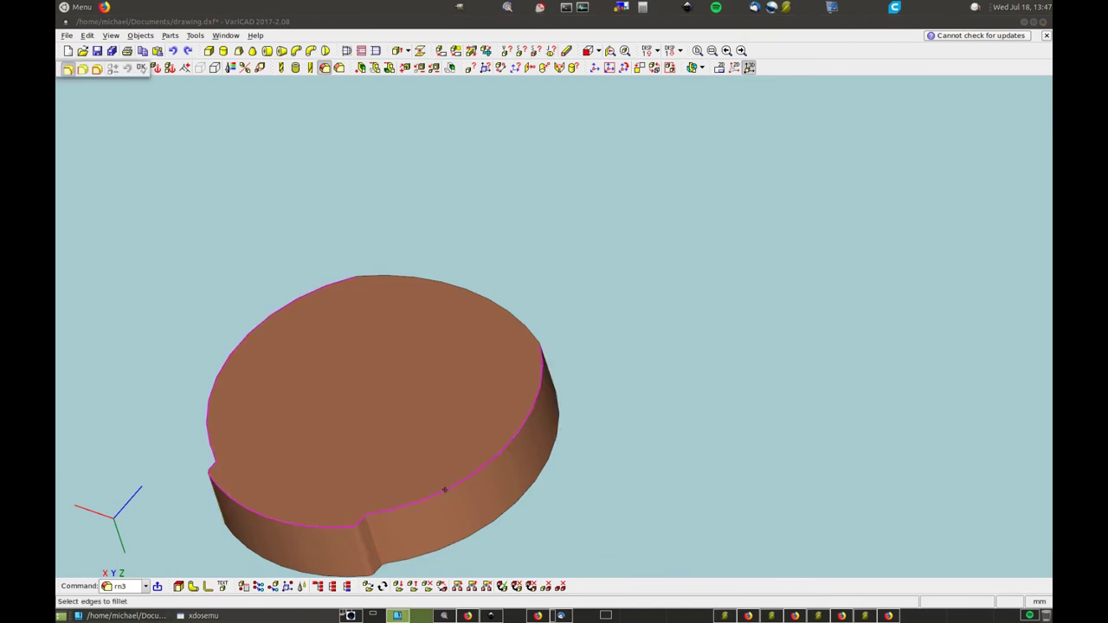
middle_click_drag(551, 458, 557, 356)
left_click(554, 357)
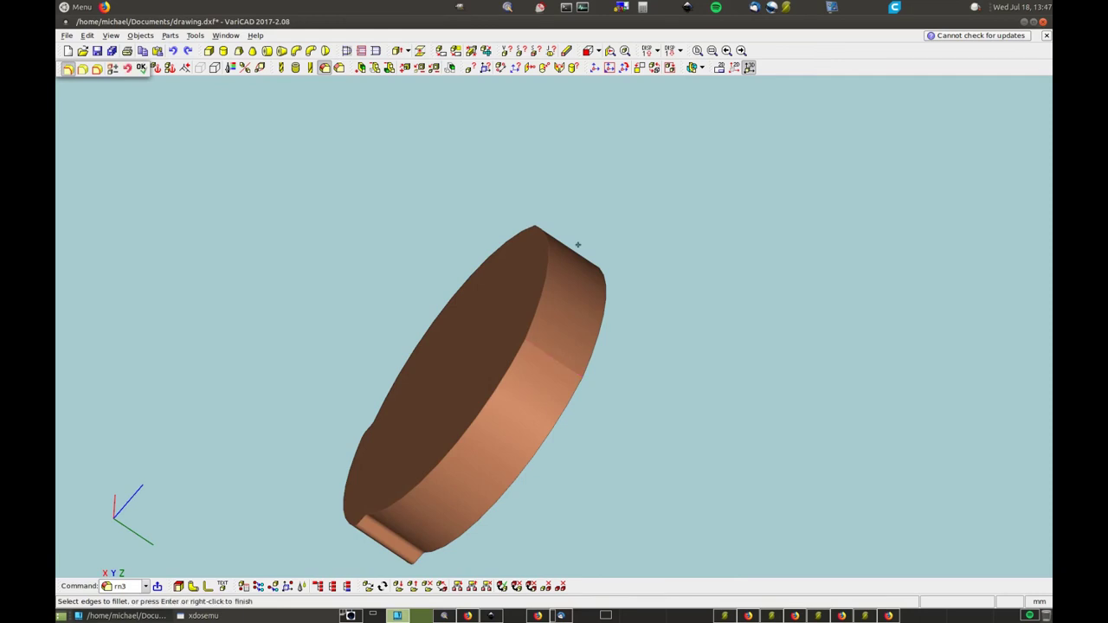
middle_click_drag(564, 245, 585, 322)
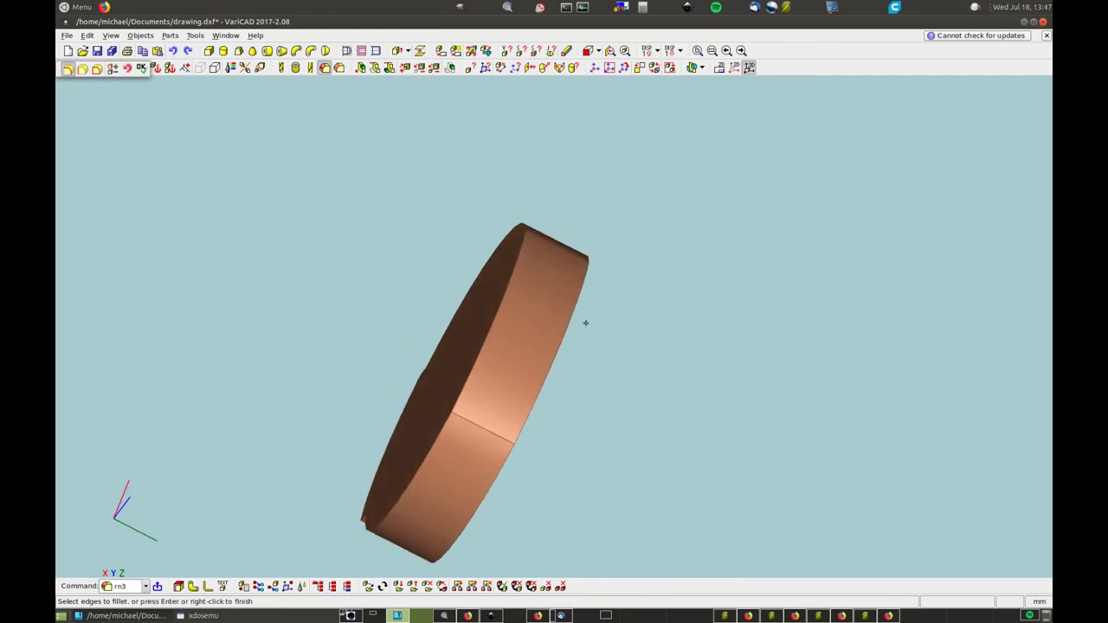
right_click(549, 245)
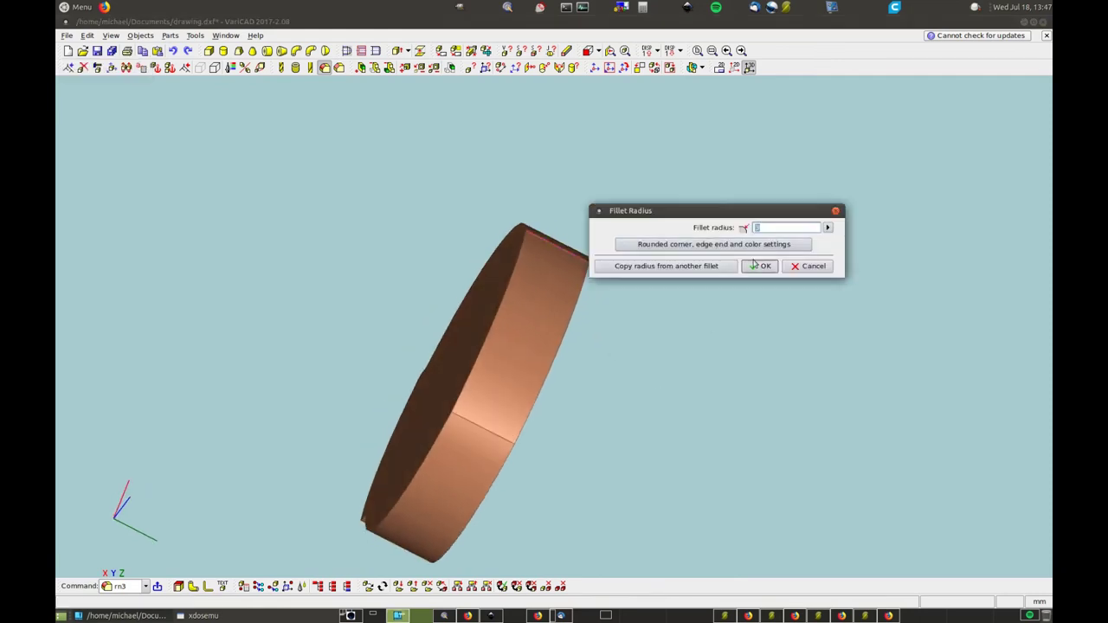
- Round the disc's top face outline, dismiss the unroundable-edges warning, and undo the fillet
left_click(755, 260)
middle_click_drag(687, 364, 842, 369)
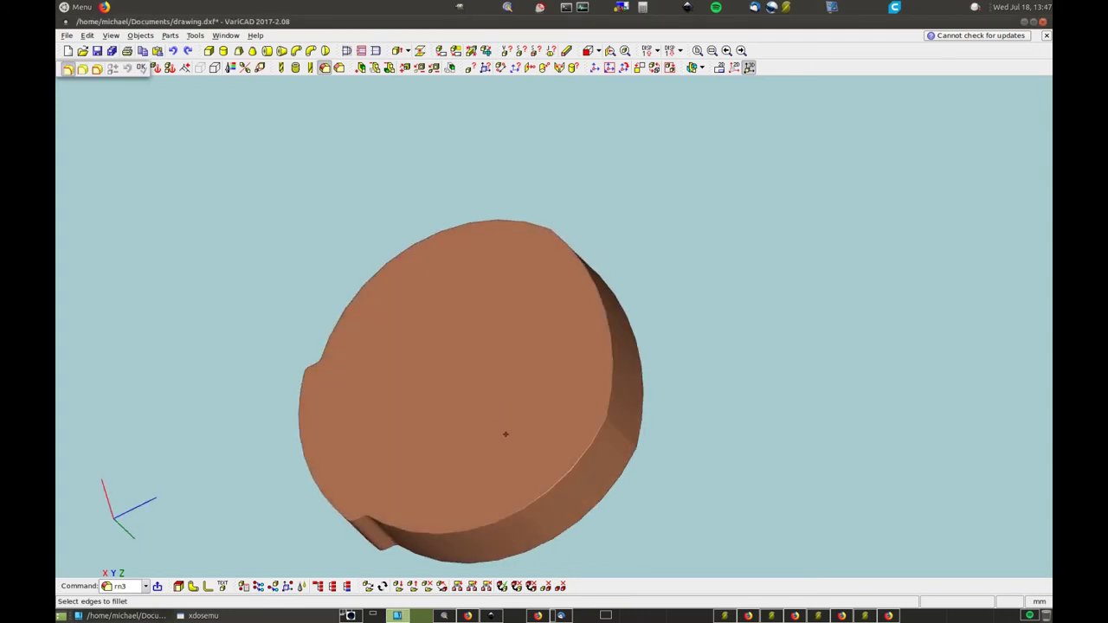
left_click(98, 69)
left_click(485, 360)
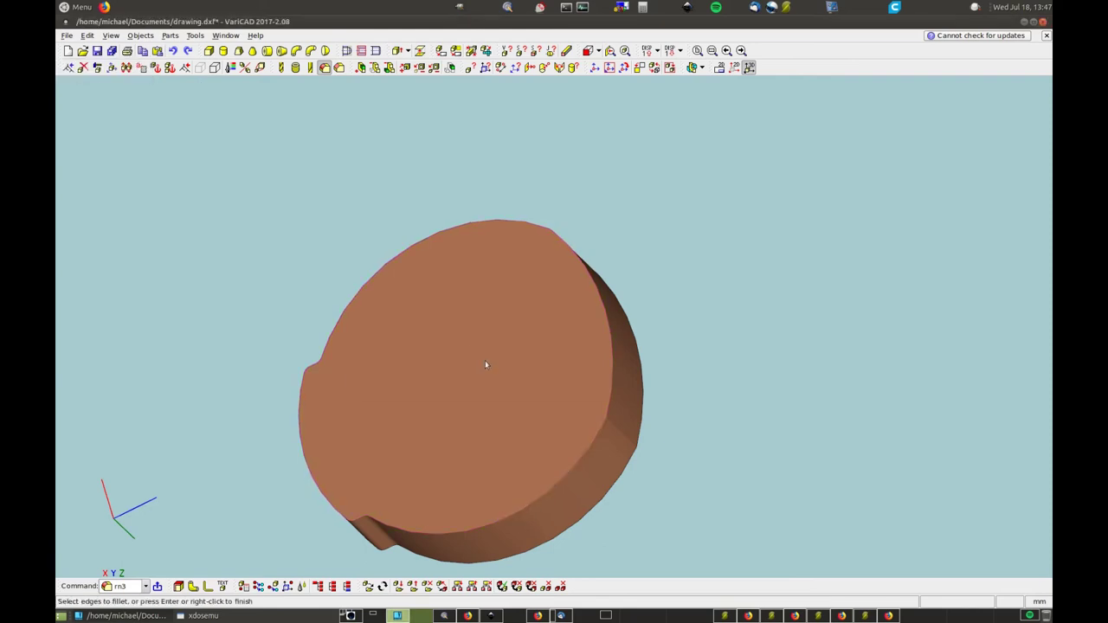
right_click(484, 360)
left_click(523, 379)
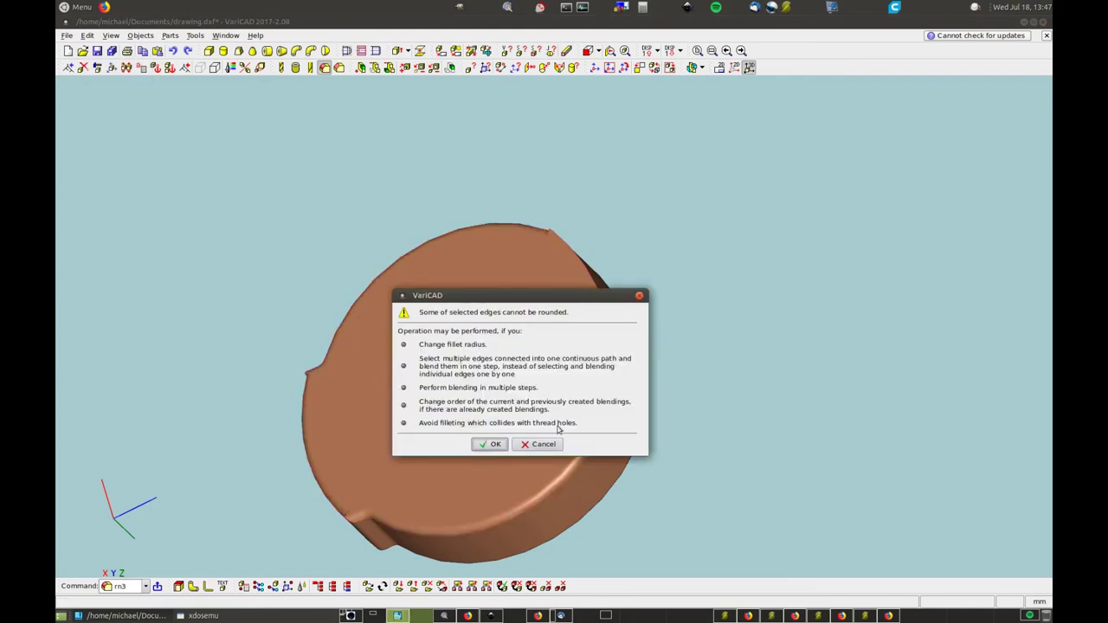
left_click(492, 444)
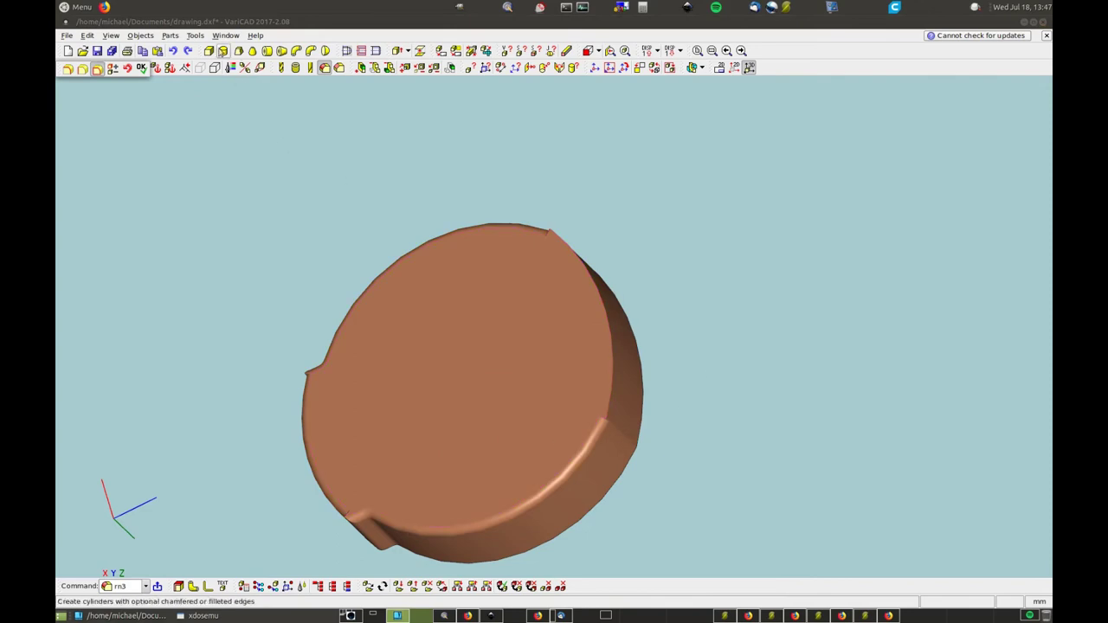
left_click(174, 51)
left_click(174, 51)
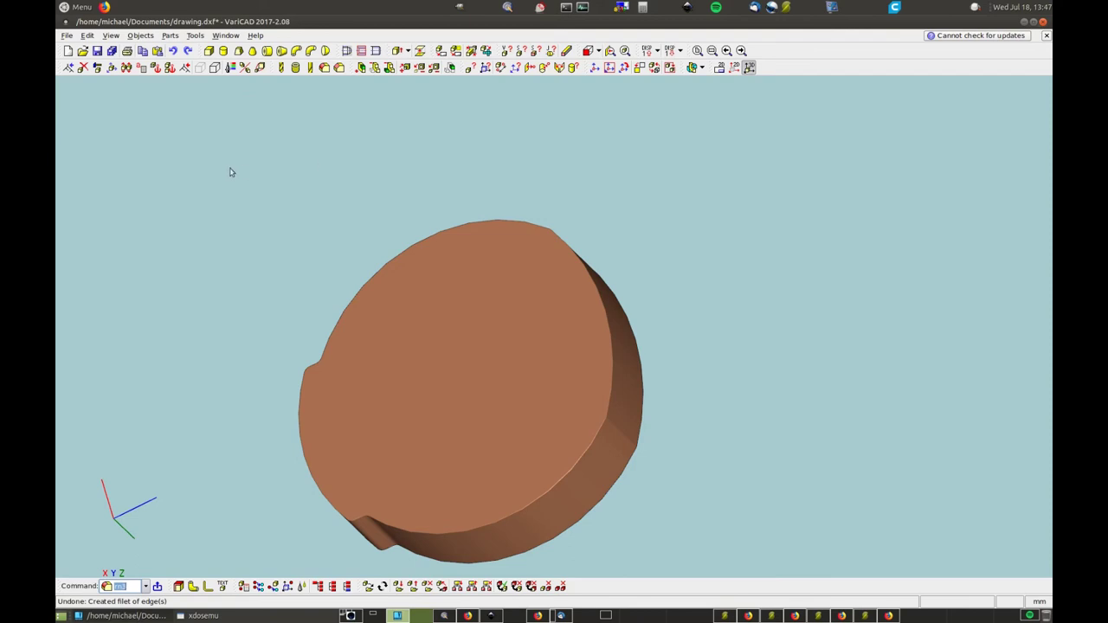
- Round the cap's outer top edge with a 2.5 fillet
left_click(323, 67)
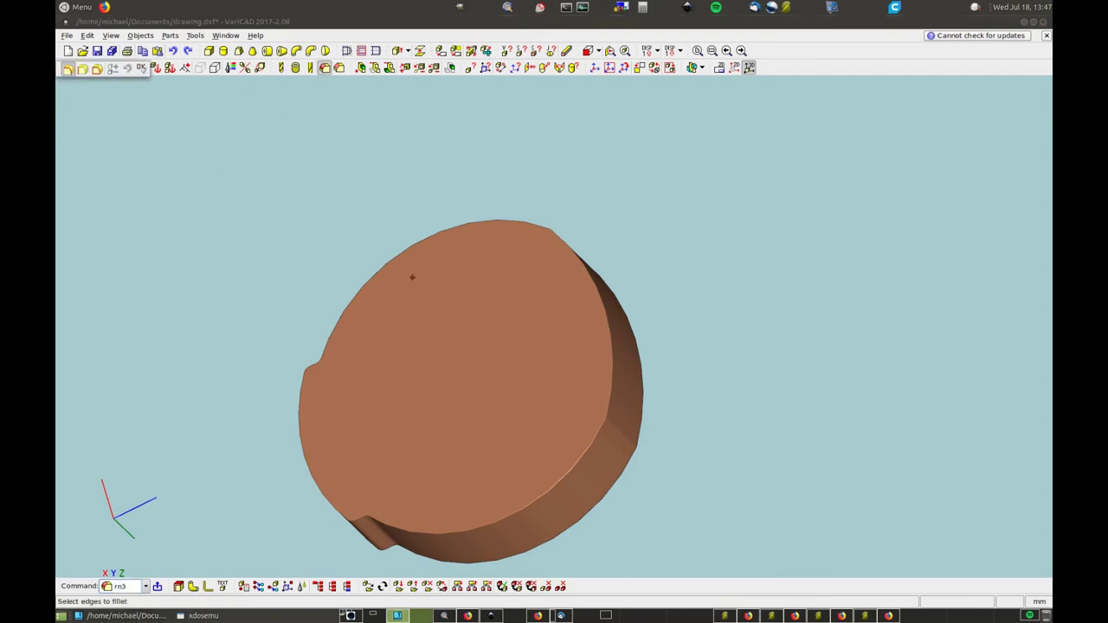
left_click(398, 254)
right_click(405, 266)
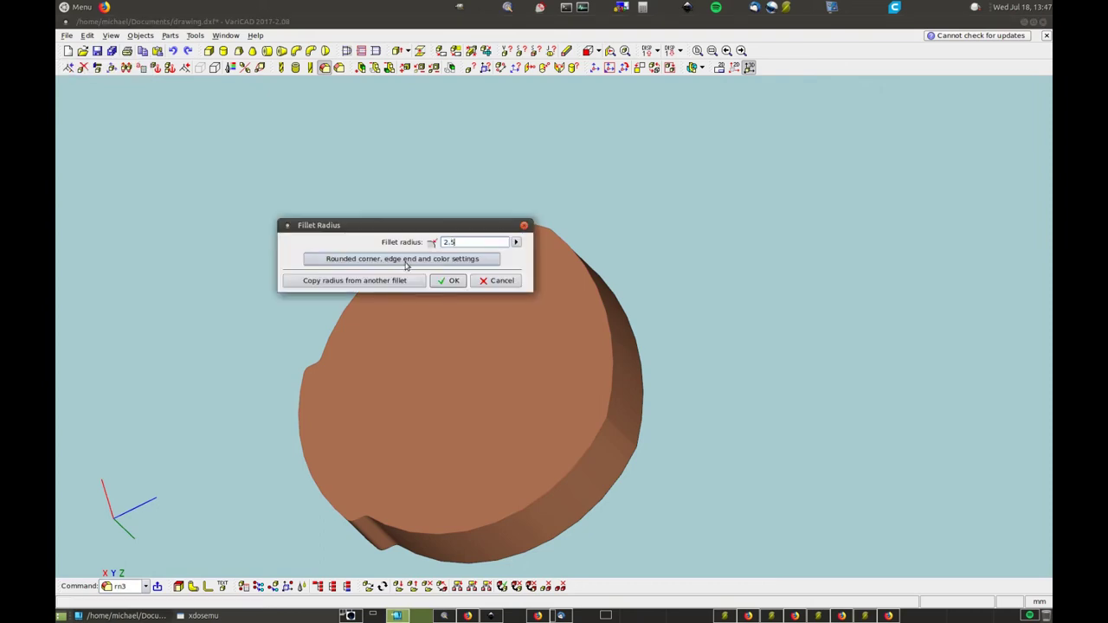
key("Return")
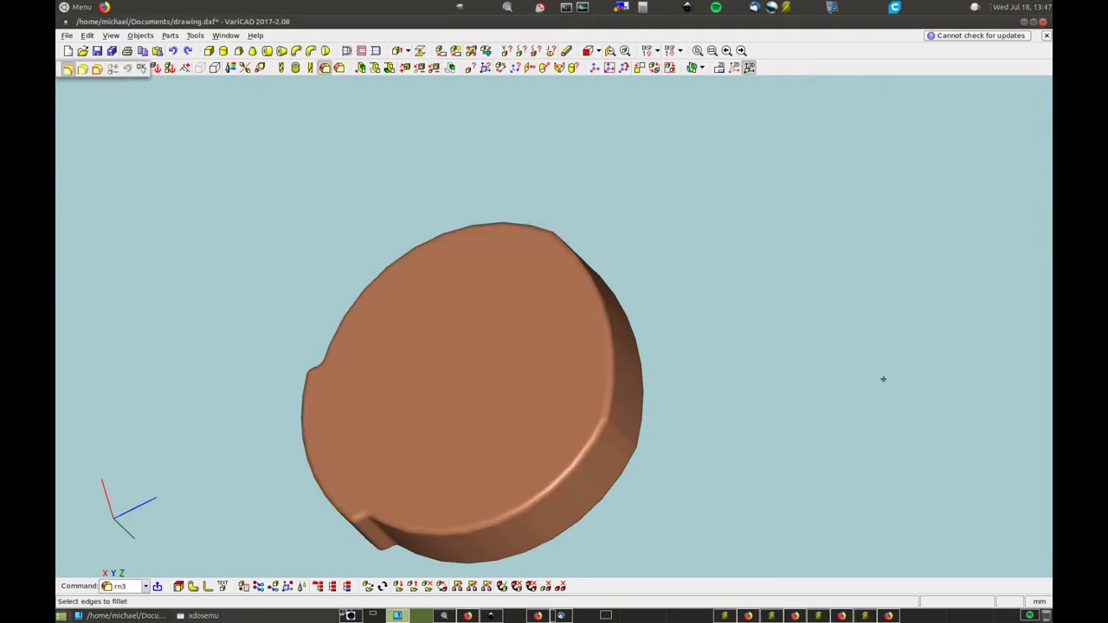
- Fillet the inner rim edge loop inside the cap
middle_click_drag(882, 379, 374, 146)
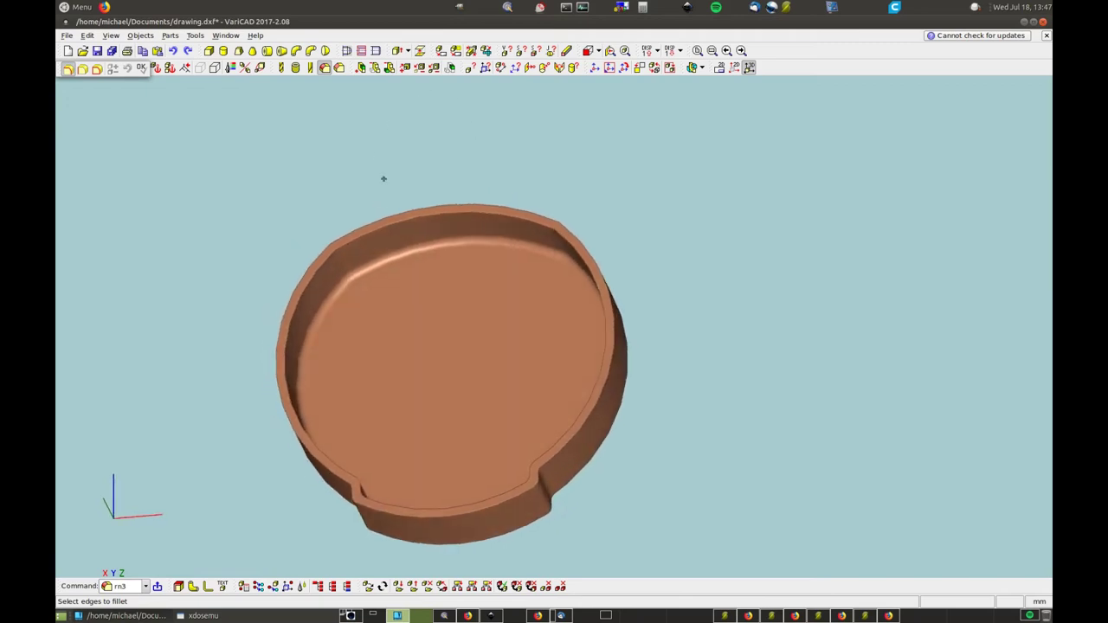
left_click(97, 68)
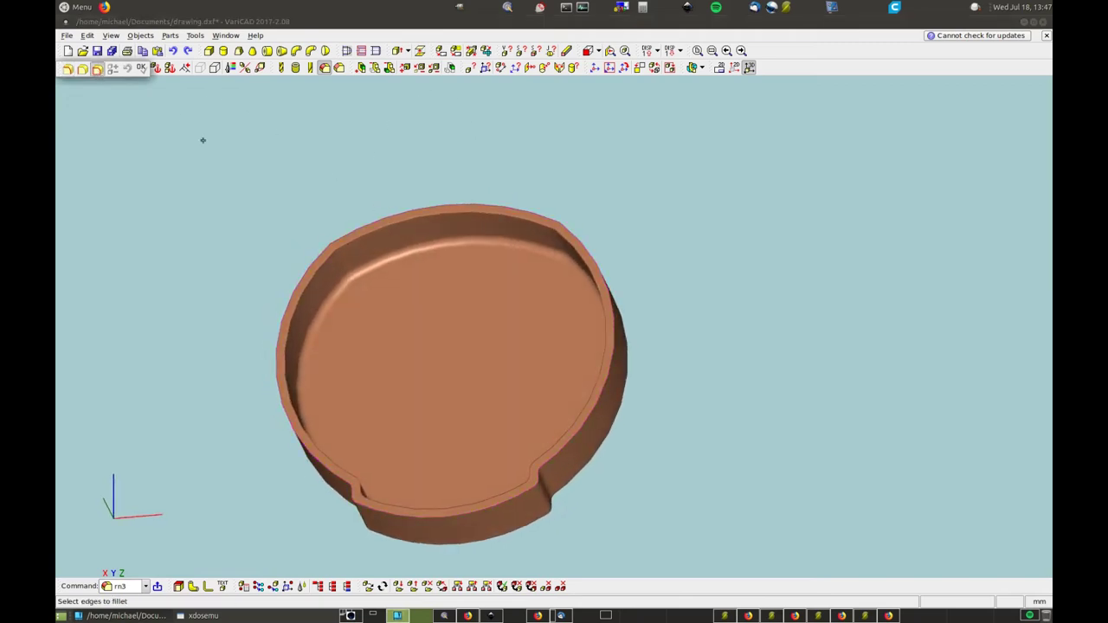
left_click(356, 229)
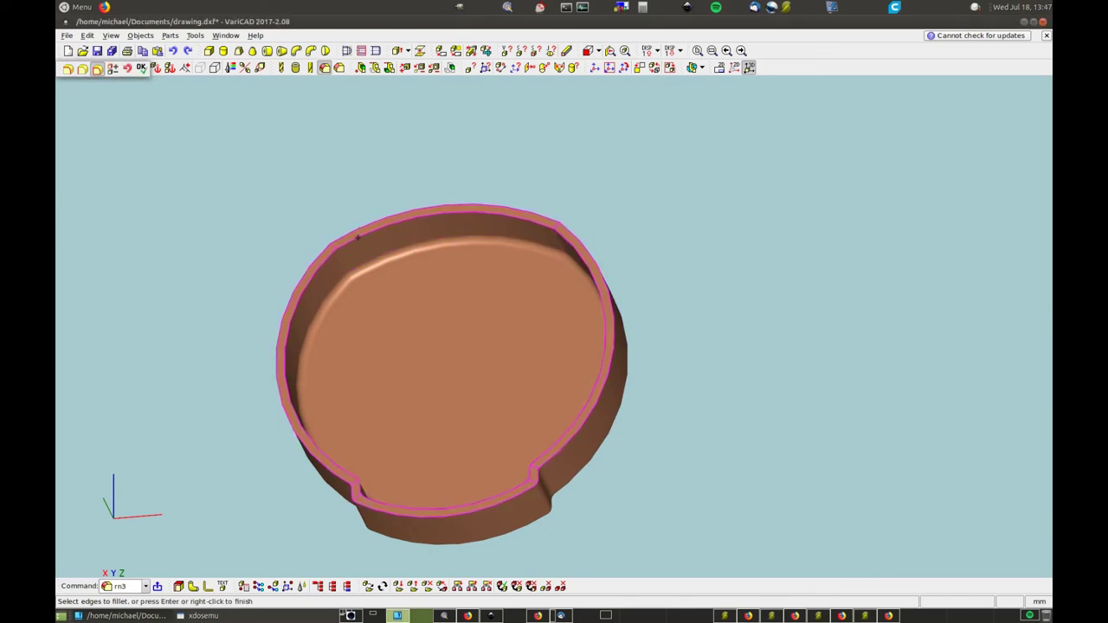
right_click(390, 204)
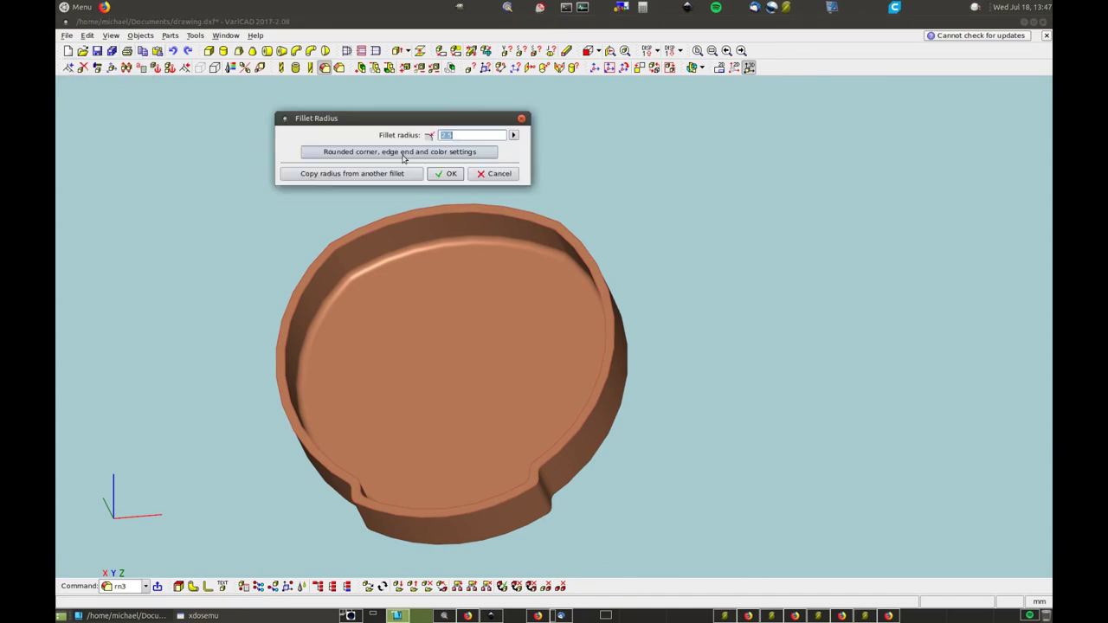
left_click(450, 173)
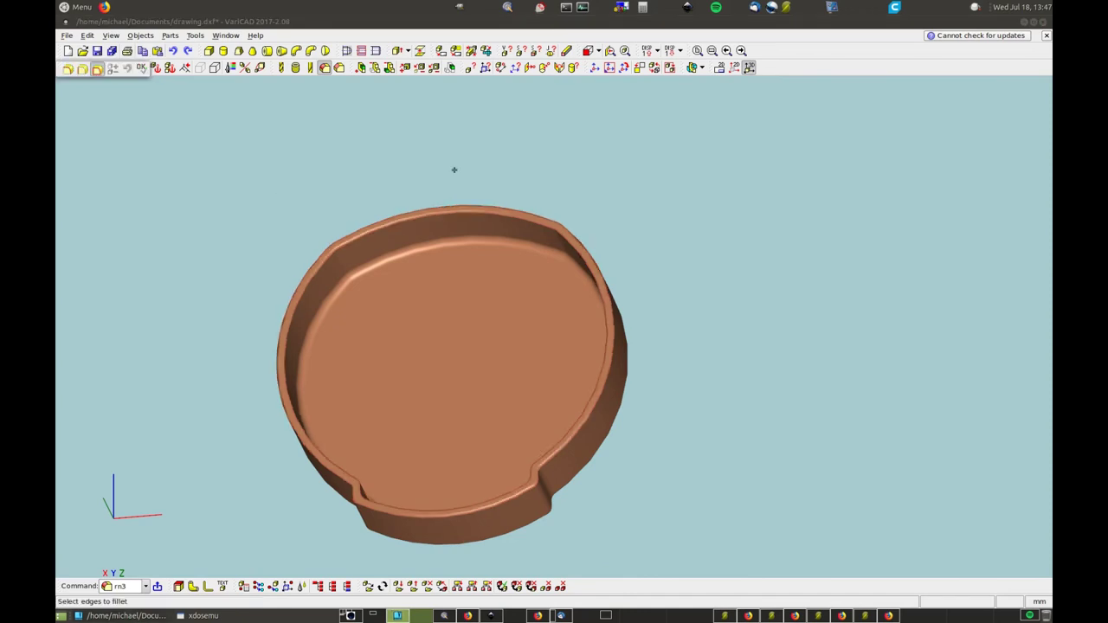
middle_click_drag(732, 472, 791, 378)
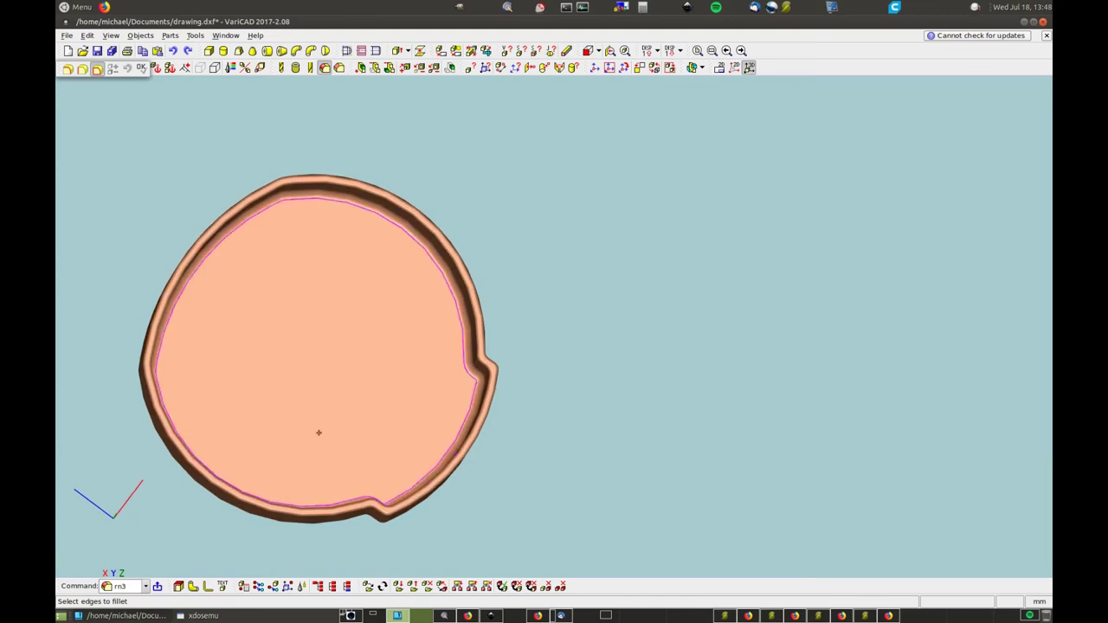
middle_click_drag(316, 432, 290, 411)
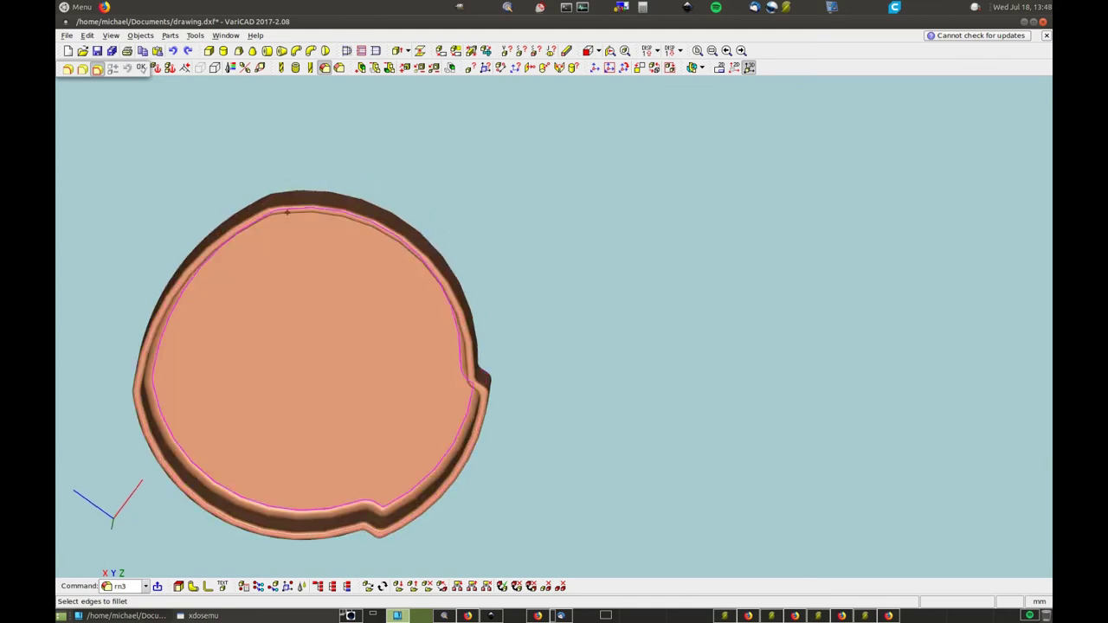
middle_click_drag(586, 539, 614, 191)
middle_click_drag(641, 405, 617, 326)
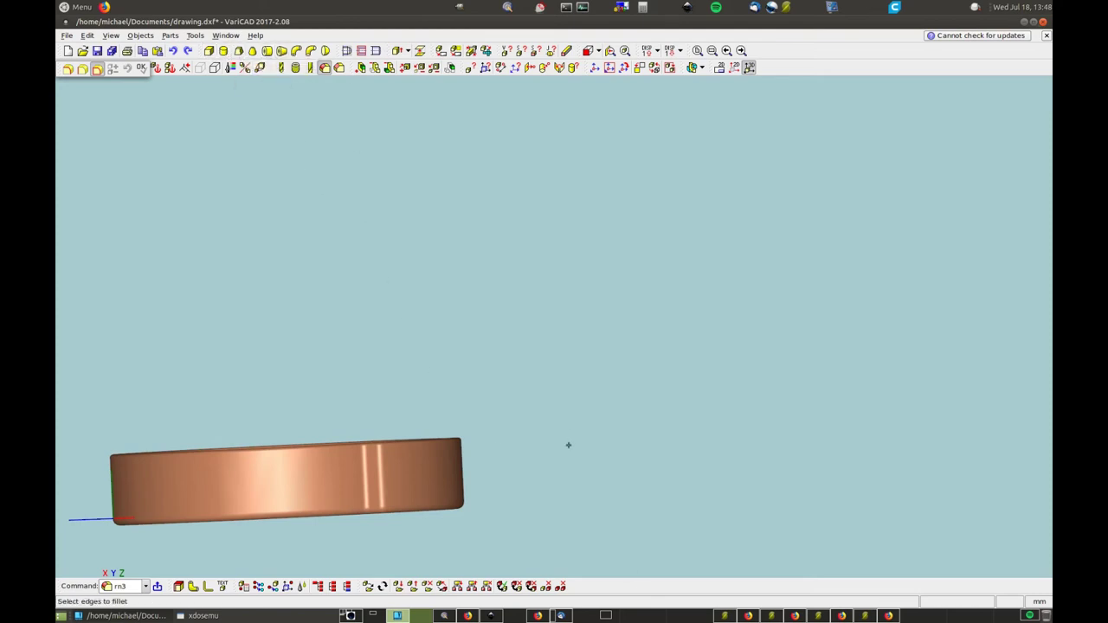
middle_click_drag(568, 444, 109, 540)
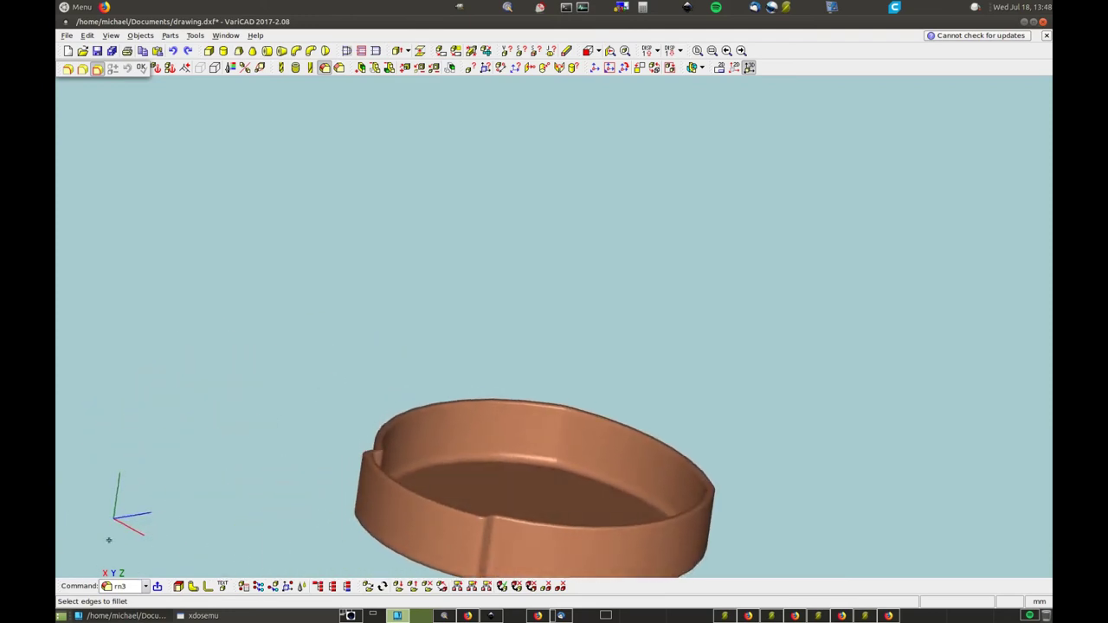
middle_click_drag(926, 445, 572, 288)
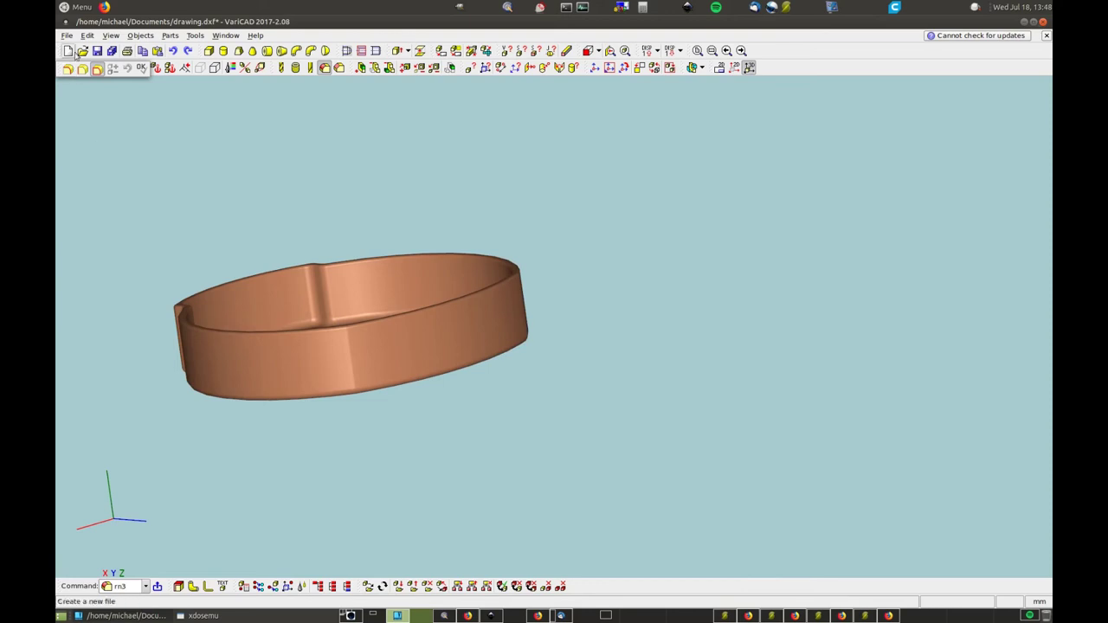
- Save the model as Matt in a new SERVER/3D_printing/Coffee_mill folder
left_click(67, 35)
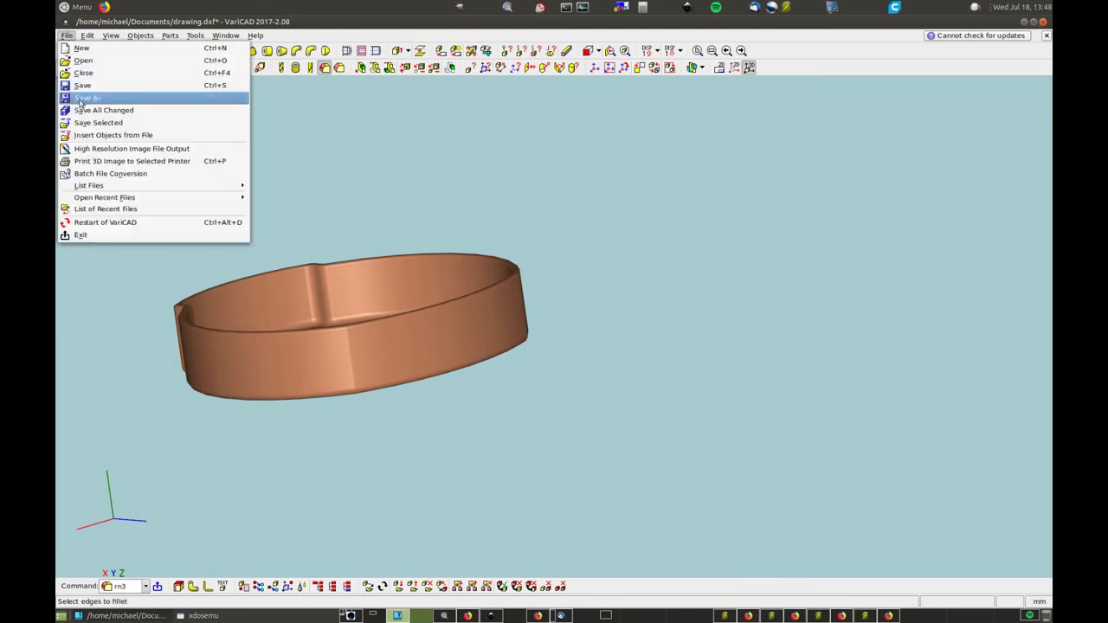
left_click(86, 98)
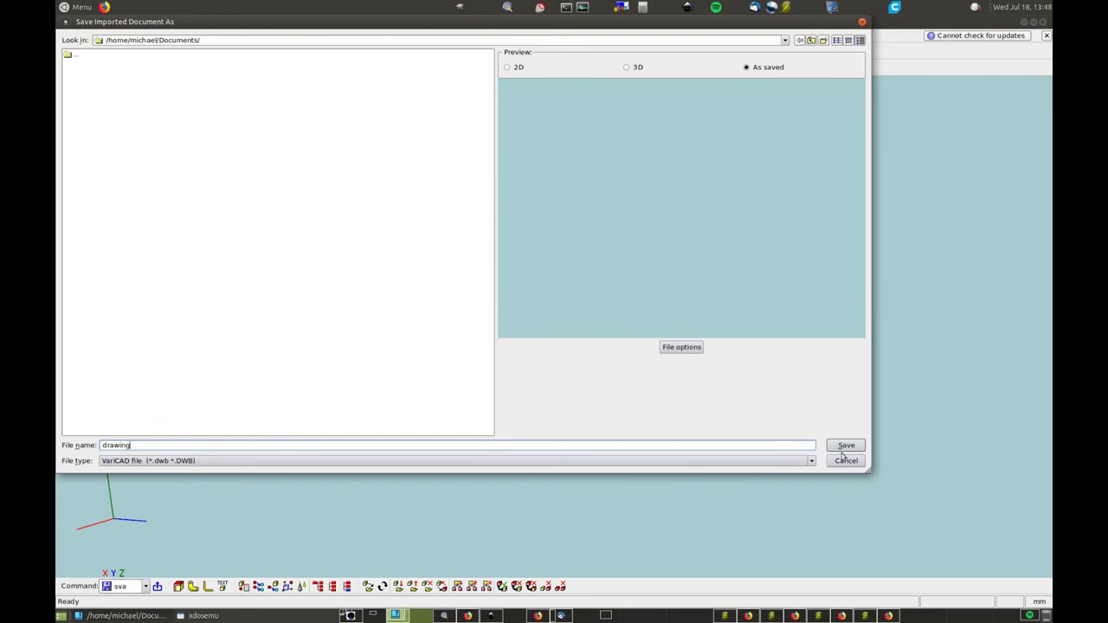
left_click(811, 42)
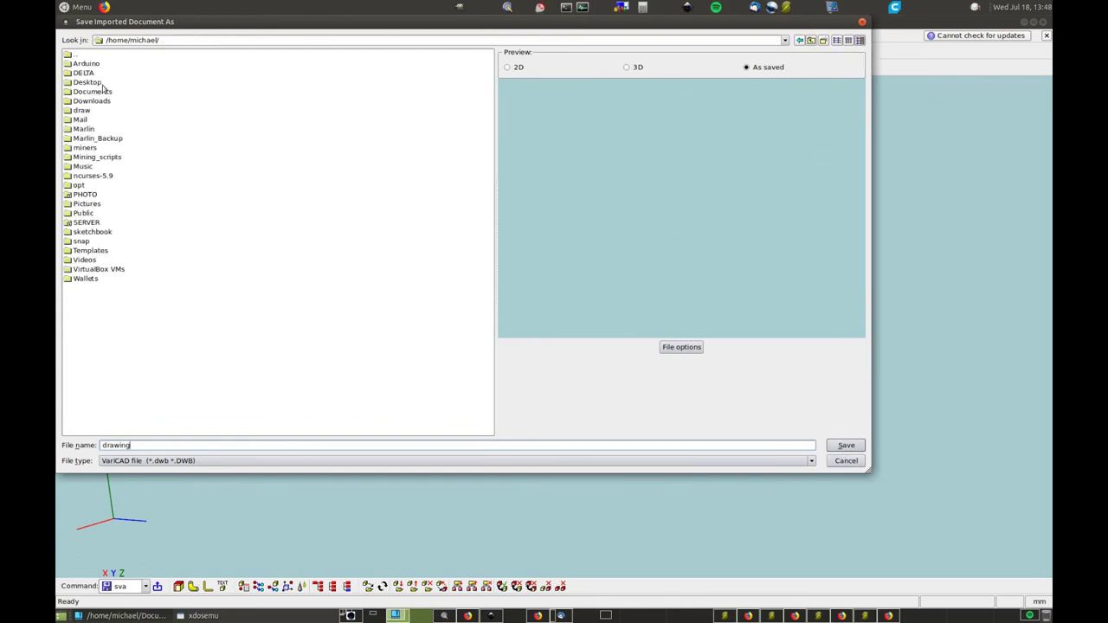
double_click(92, 222)
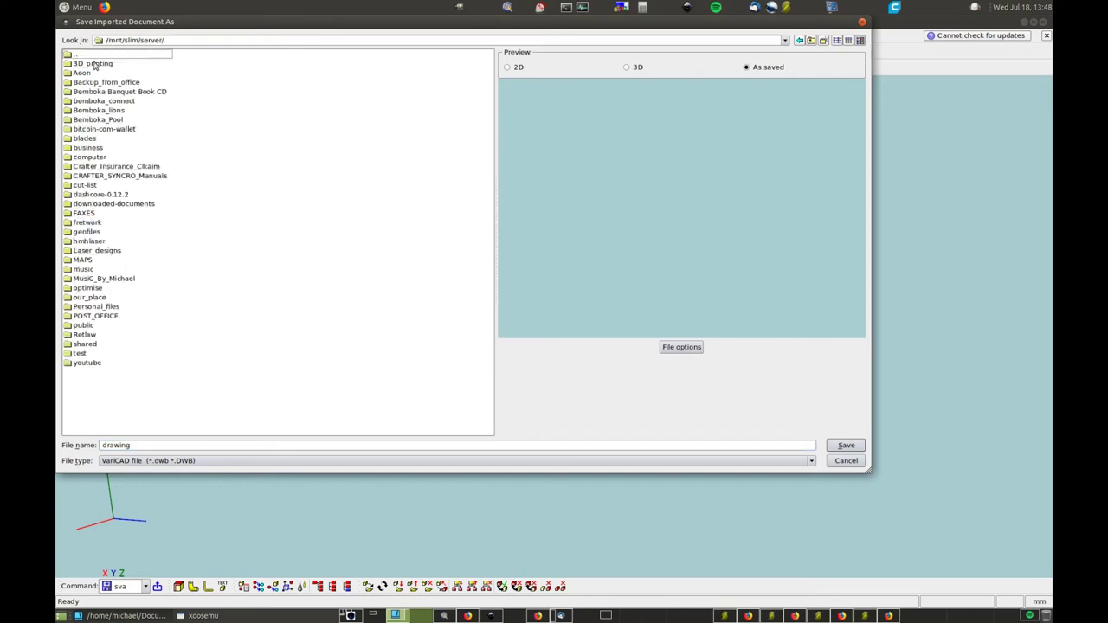
double_click(93, 63)
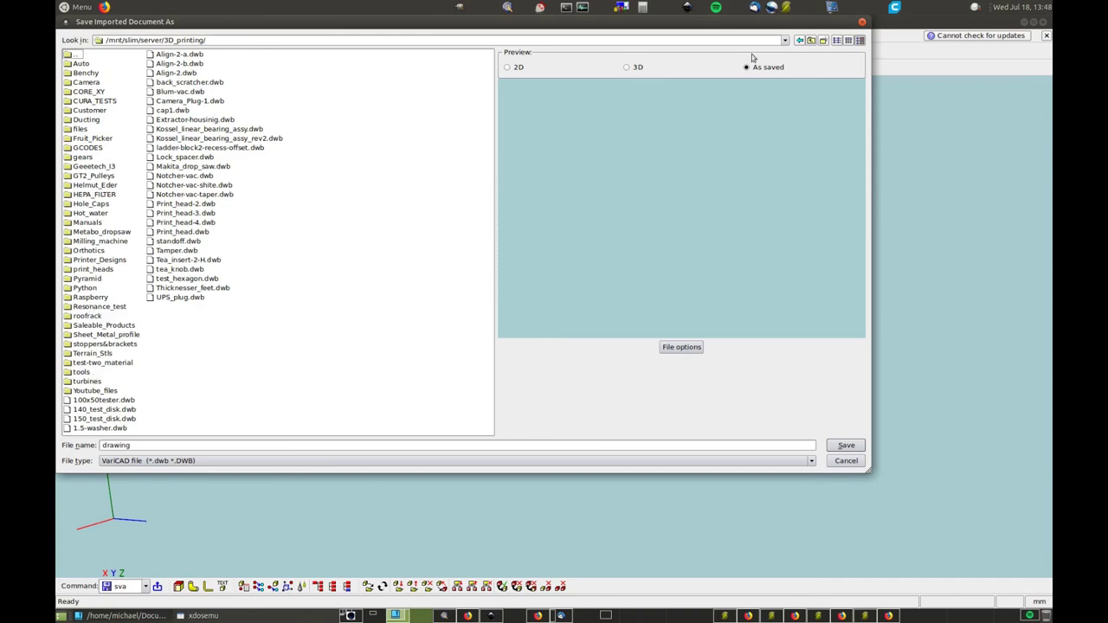
left_click(823, 40)
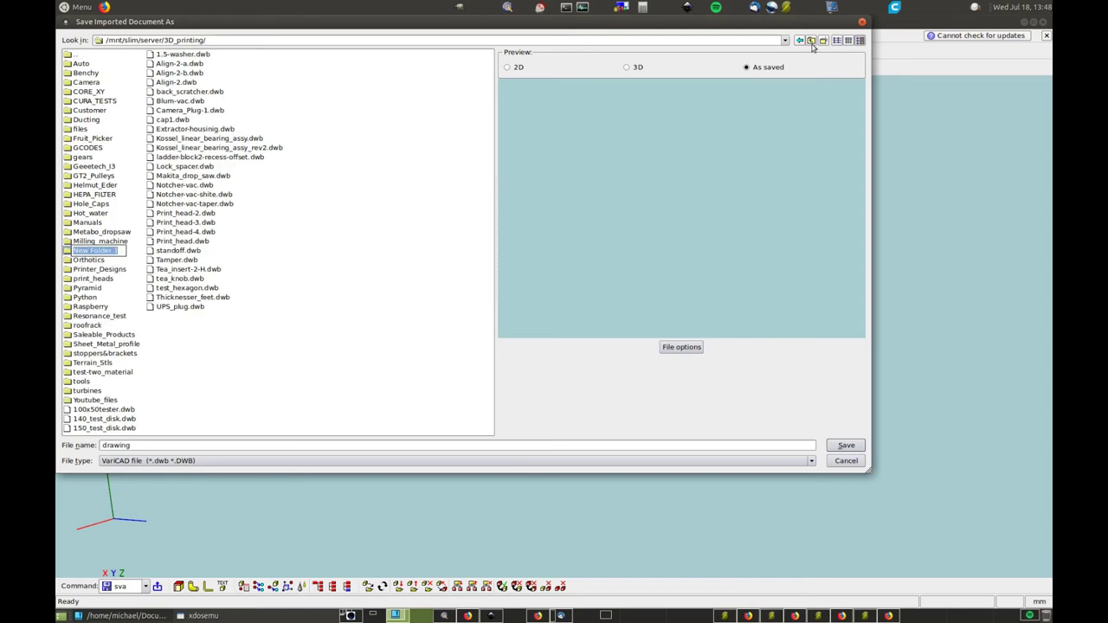
type("Coffee_mill")
key("Return")
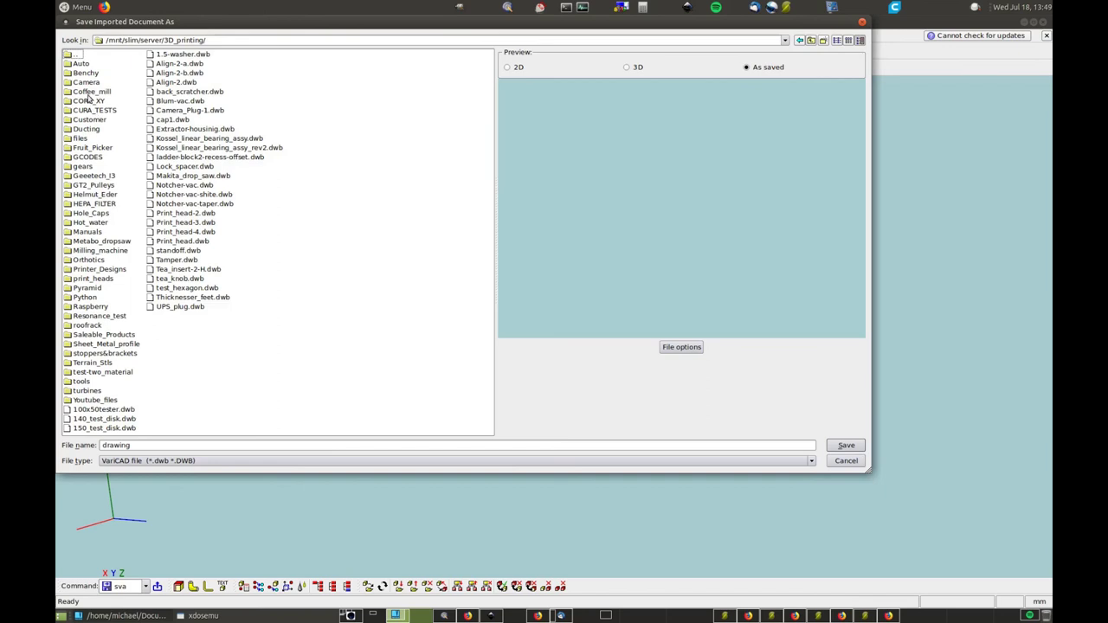
double_click(90, 92)
double_click(220, 446)
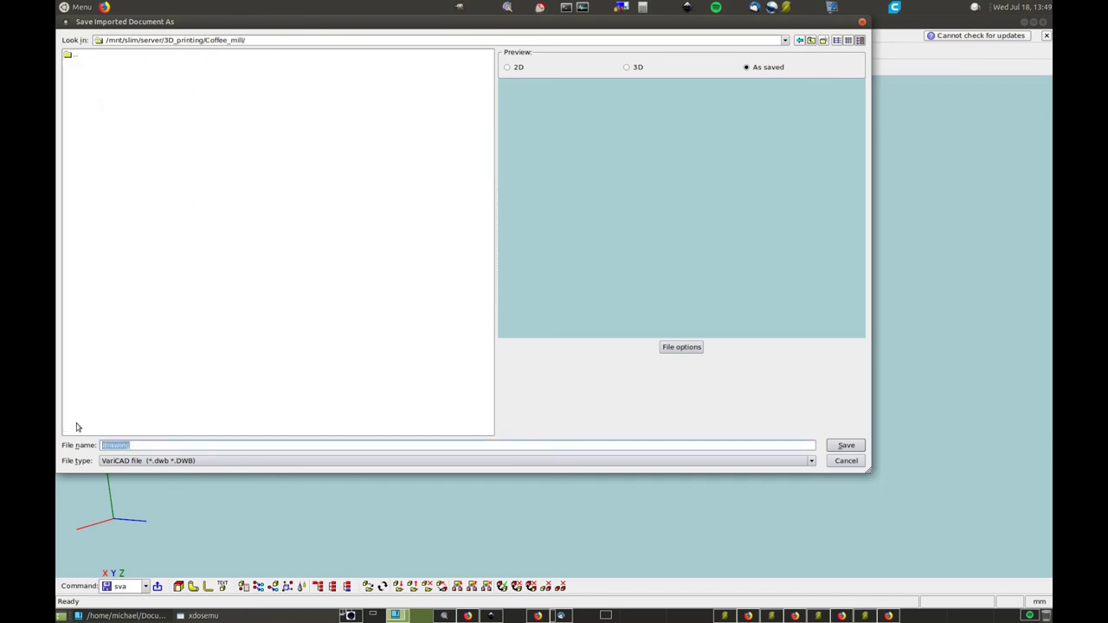
type("Matt")
key("Return")
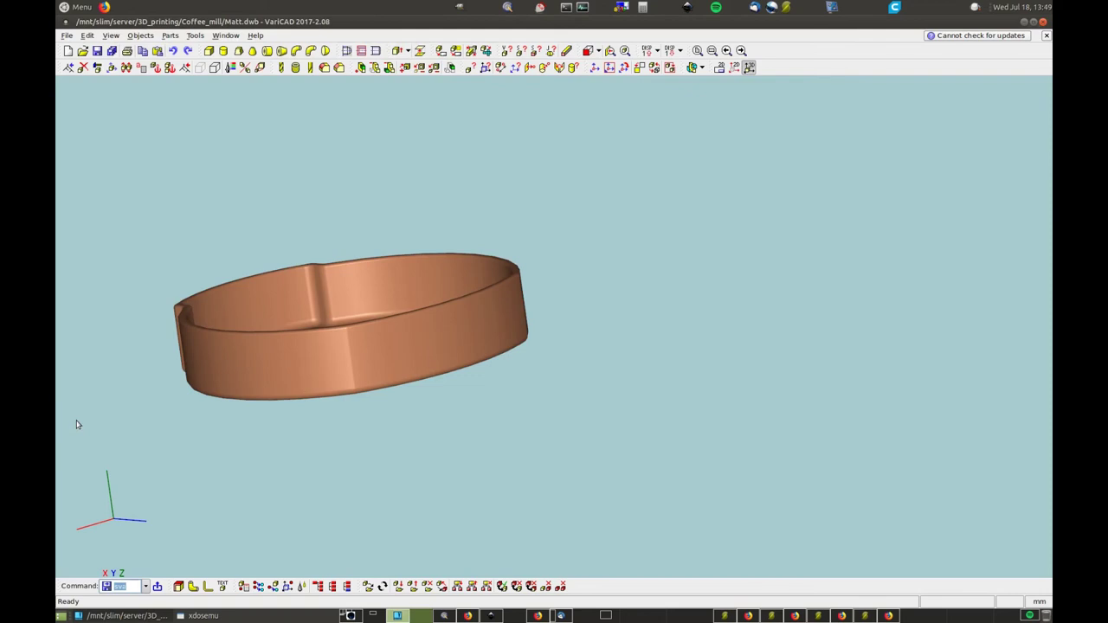
- Save the cap again as Matt in STL 3D file (*.stl) format
left_click(66, 36)
left_click(87, 98)
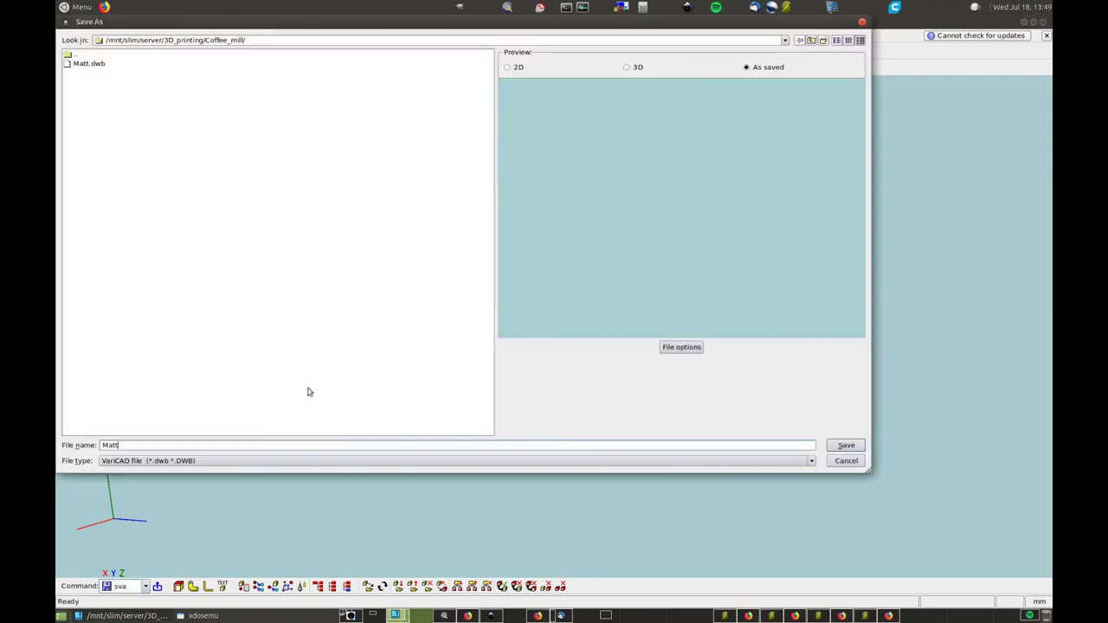
left_click(811, 461)
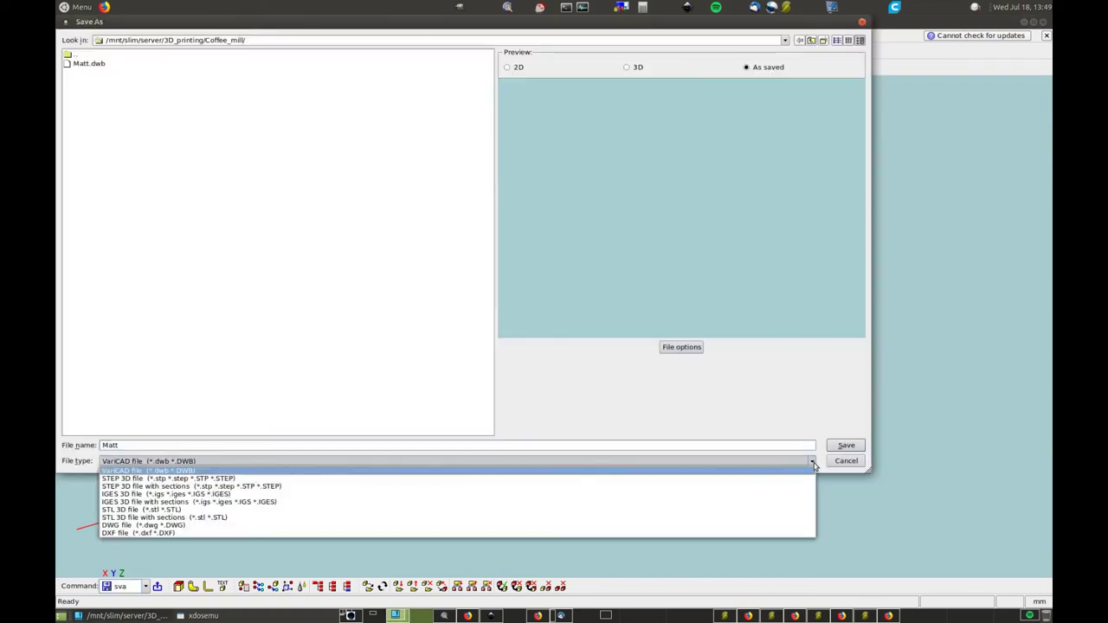
left_click(370, 512)
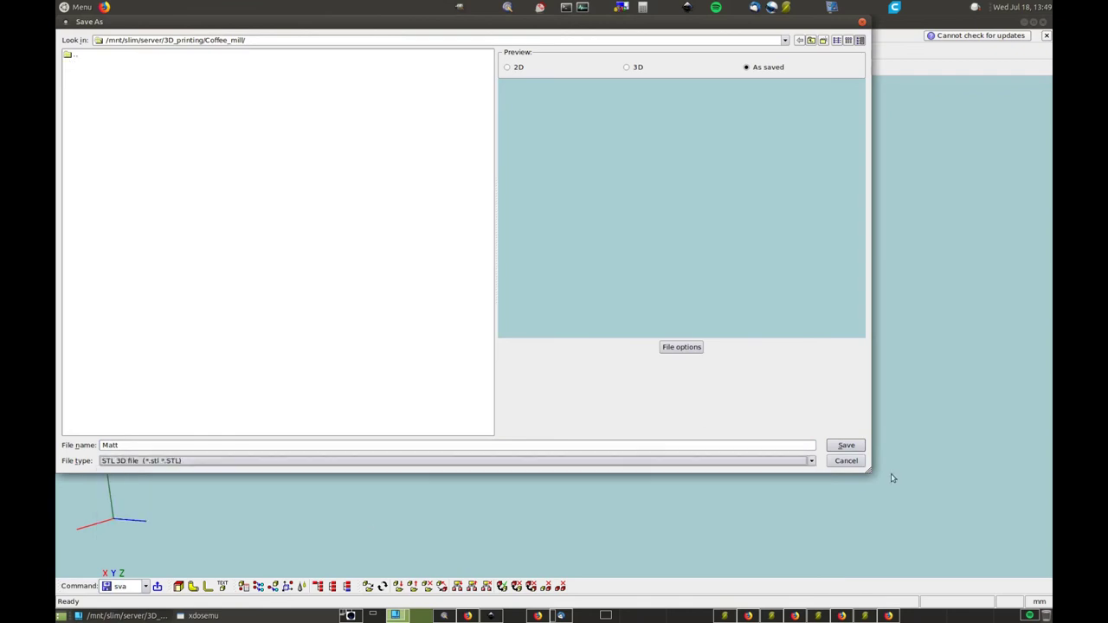
left_click(847, 445)
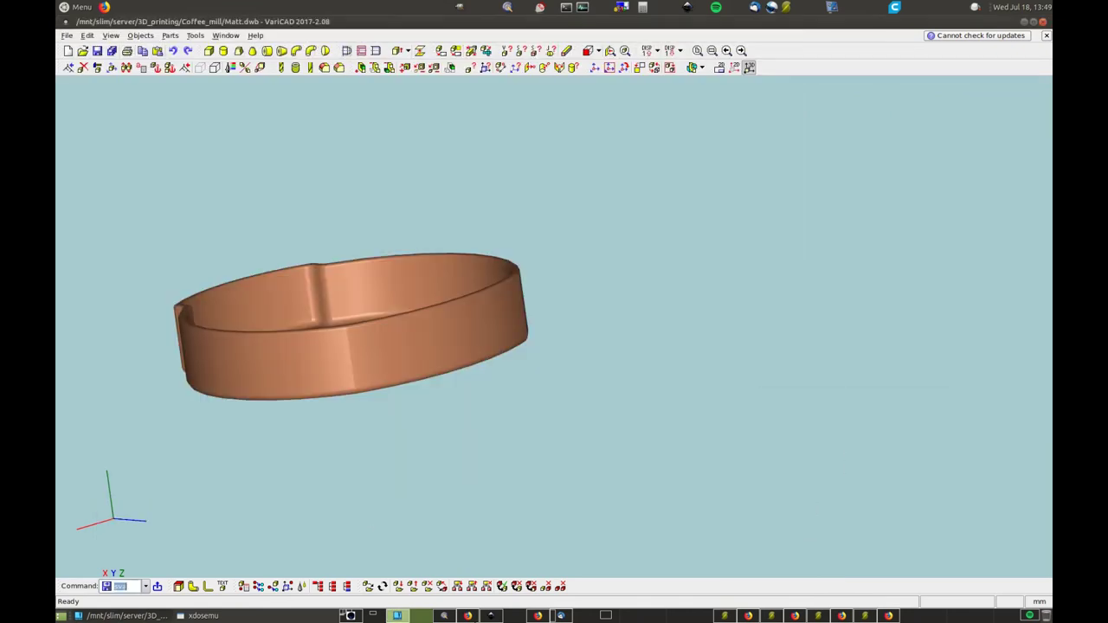
- Clear the vase and spool holder off the prusa and delta Slic3r plates
left_click(722, 615)
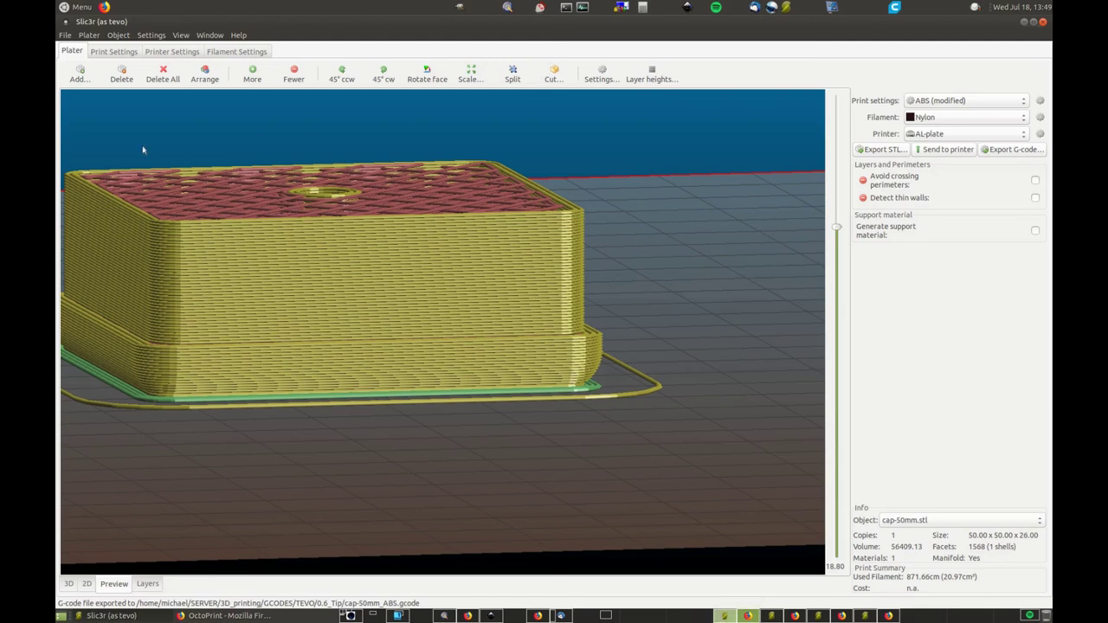
left_click(770, 615)
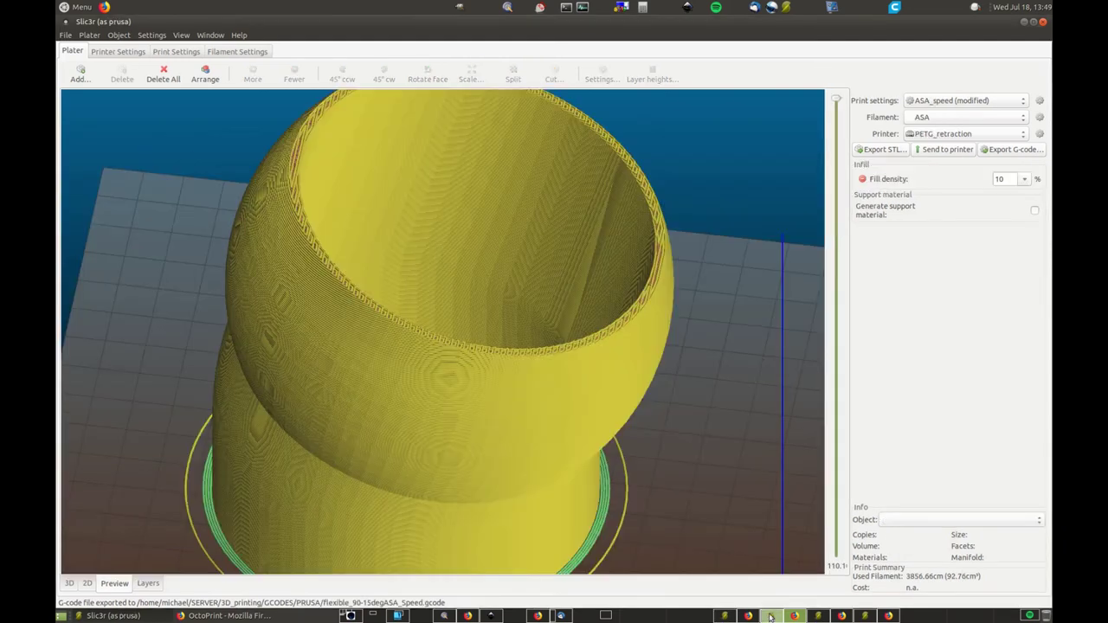
left_click(163, 77)
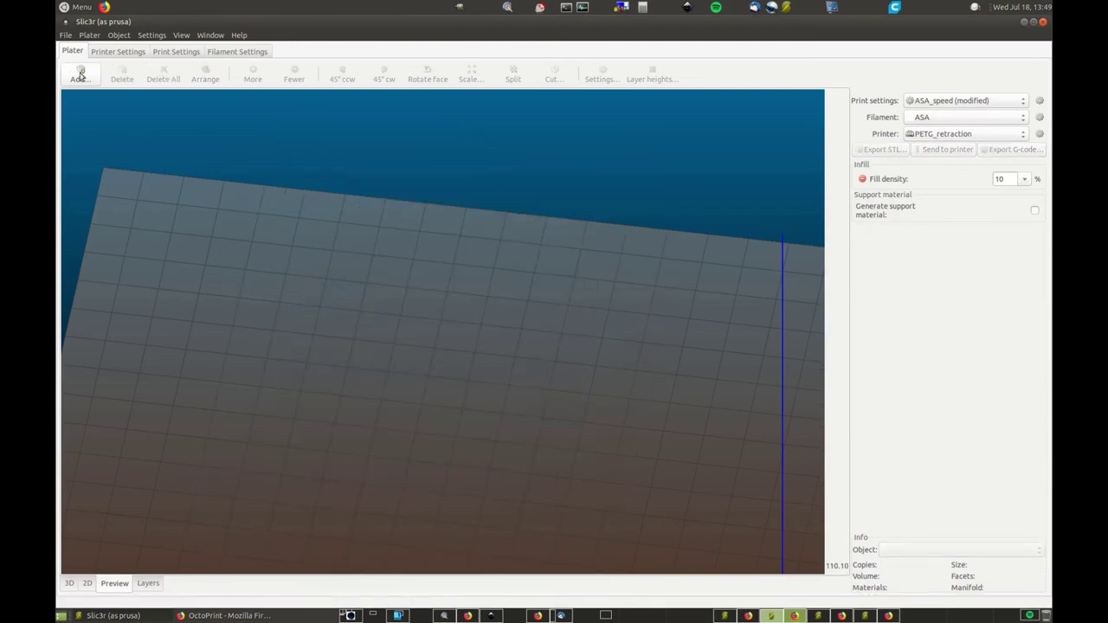
left_click(832, 614)
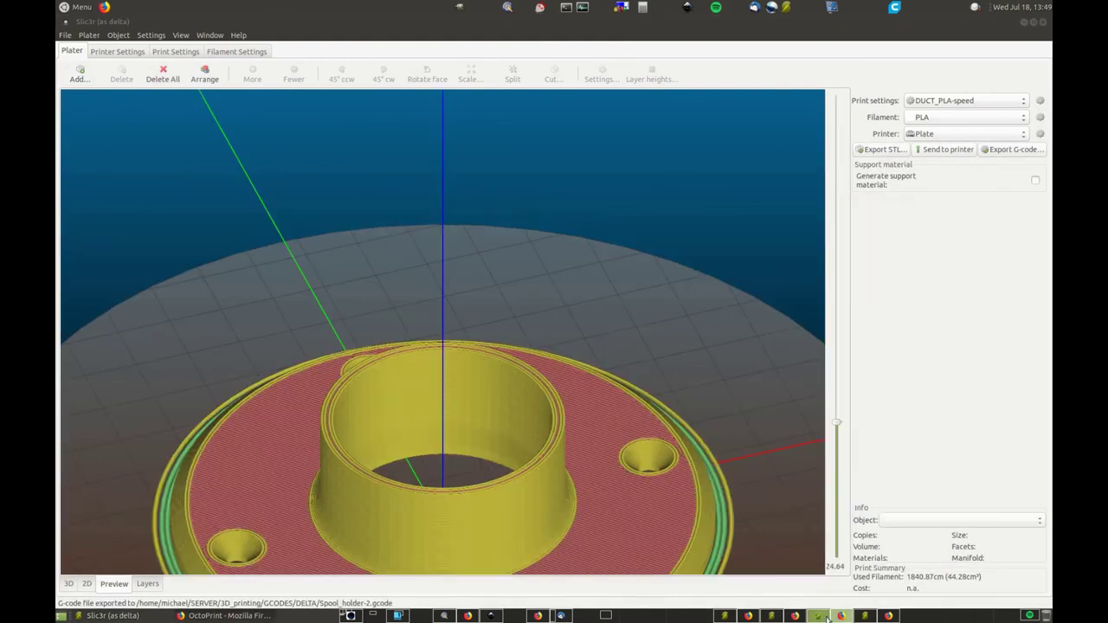
left_click(164, 72)
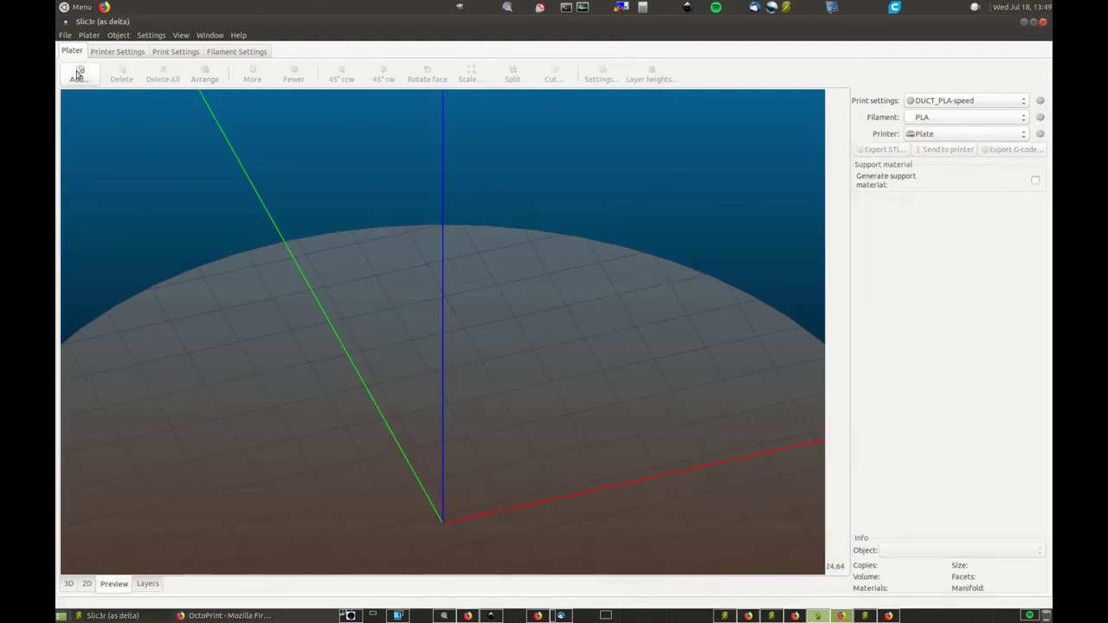
- Add Matt.stl from 3D_printing/Coffee_mill to the delta plate
left_click(78, 75)
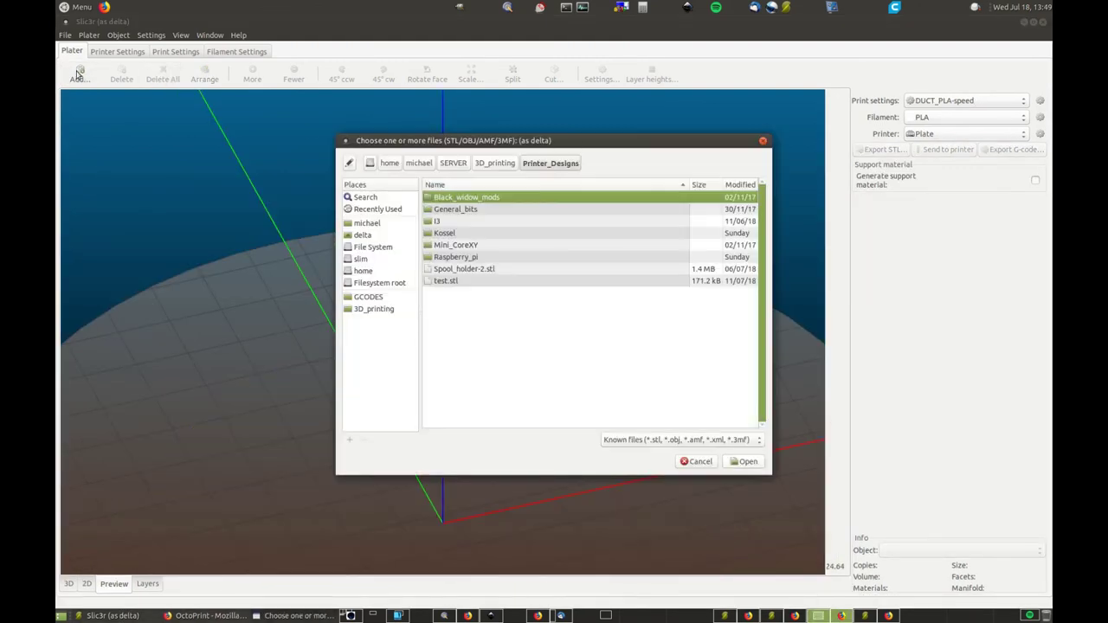
left_click(493, 164)
scroll(460, 230, "up", 4)
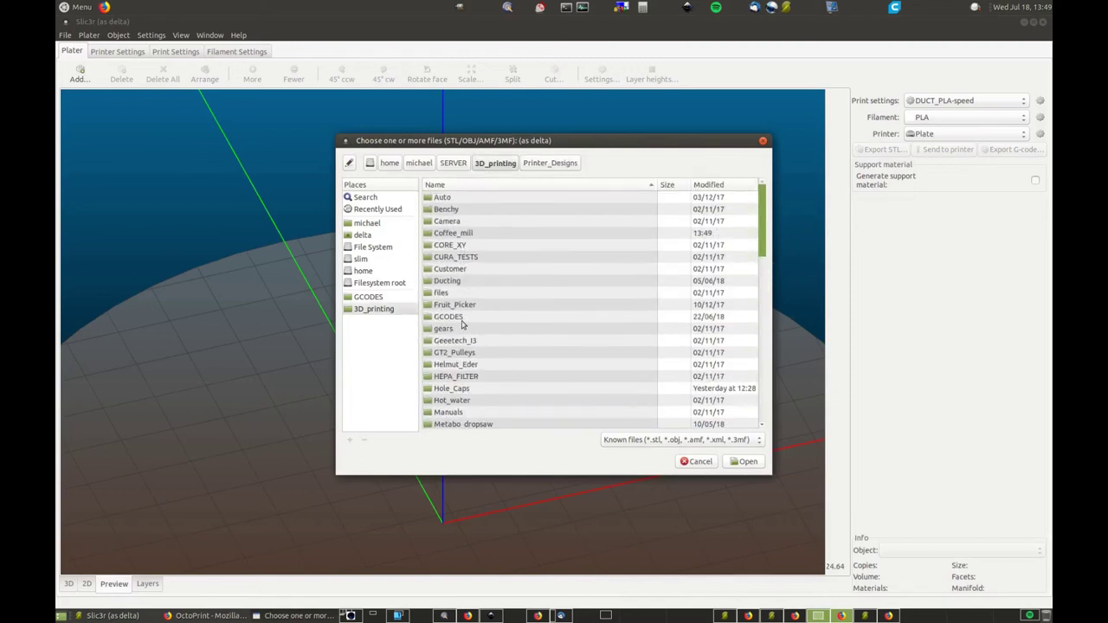
double_click(457, 234)
double_click(450, 199)
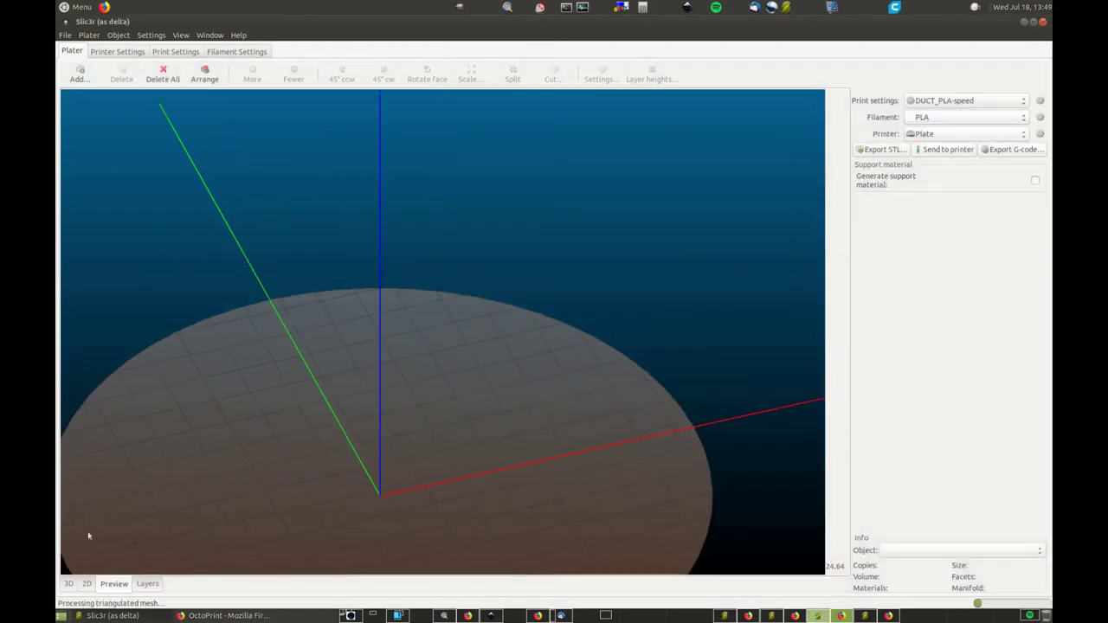
- Arrange the cap on the plate and view its sliced layer preview
left_click(69, 583)
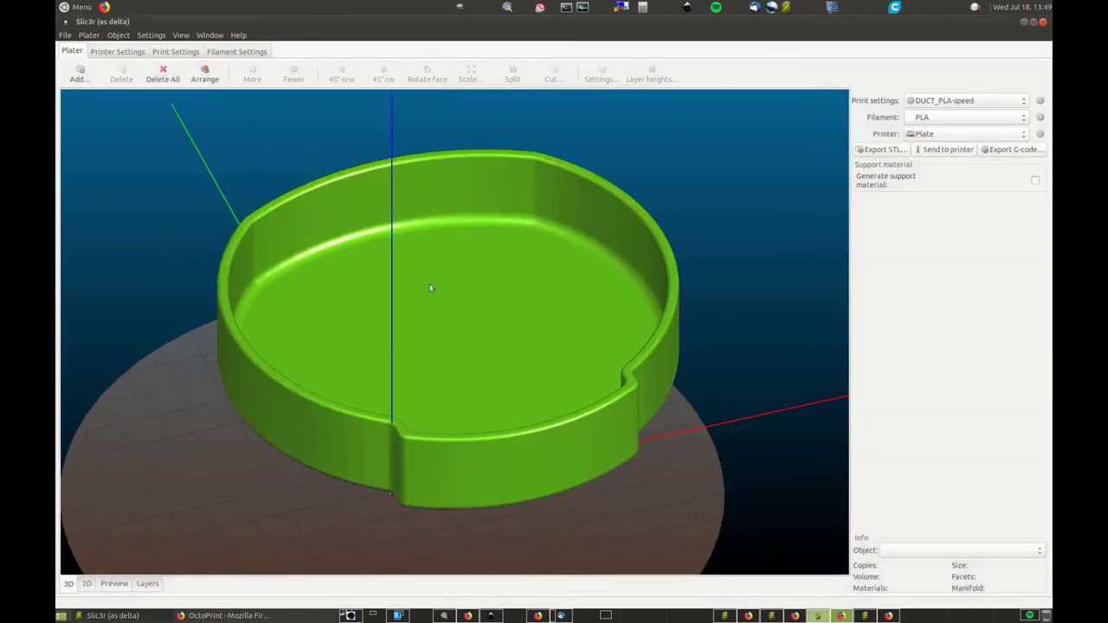
left_click(200, 79)
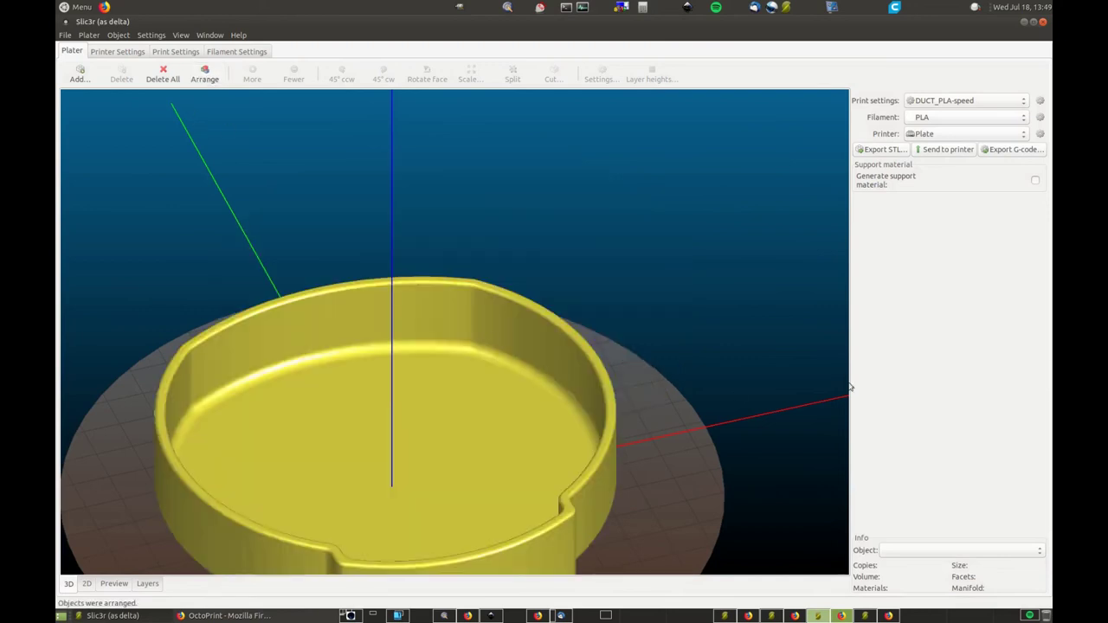
left_click(112, 584)
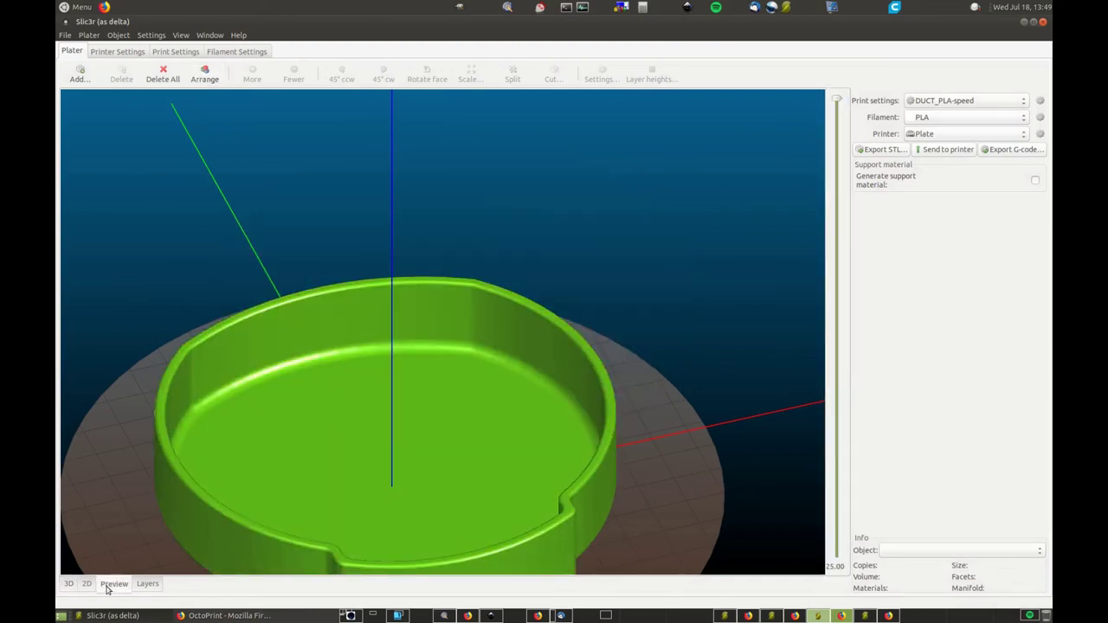
scroll(835, 381, "down", 10)
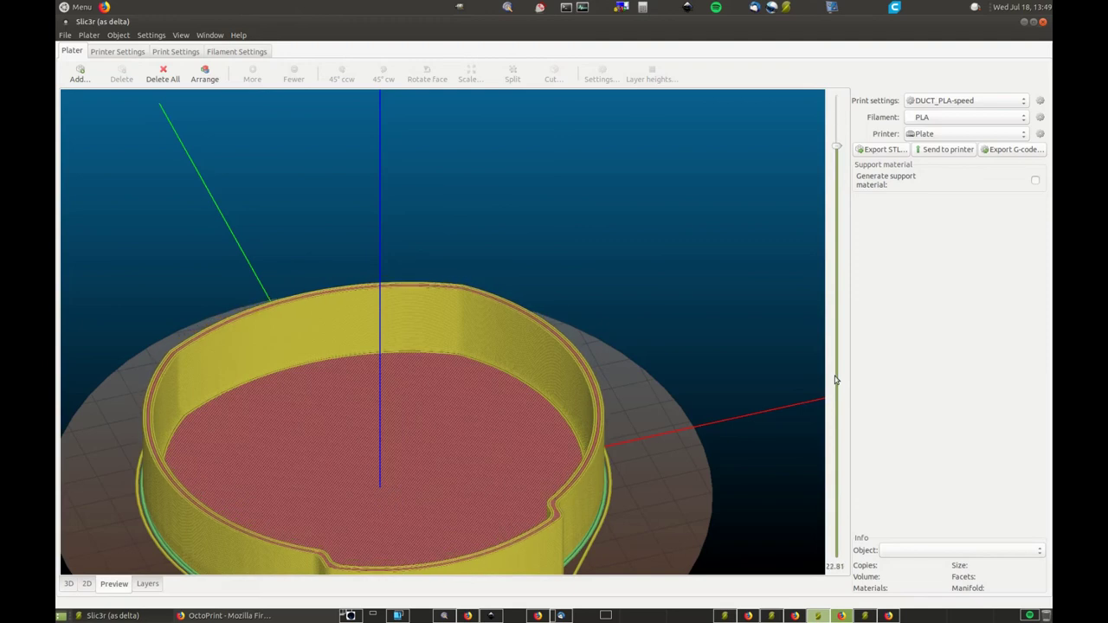
scroll(831, 384, "down", 10)
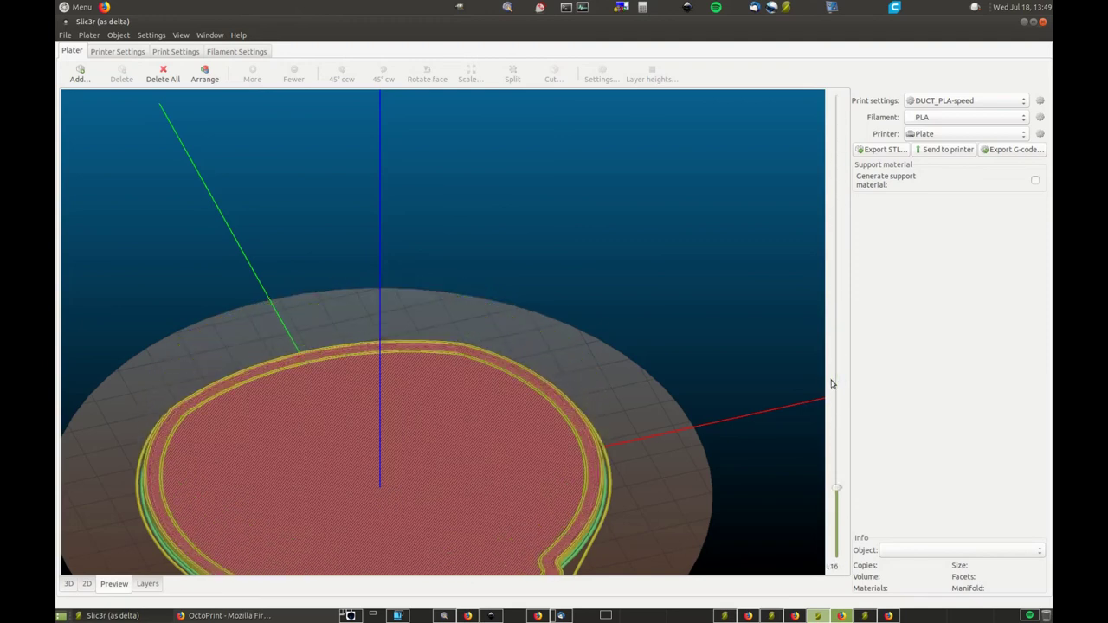
- Set solid layers to 5 top and 13 bottom under Print Settings > Layers and perimeters
scroll(832, 383, "up", 4)
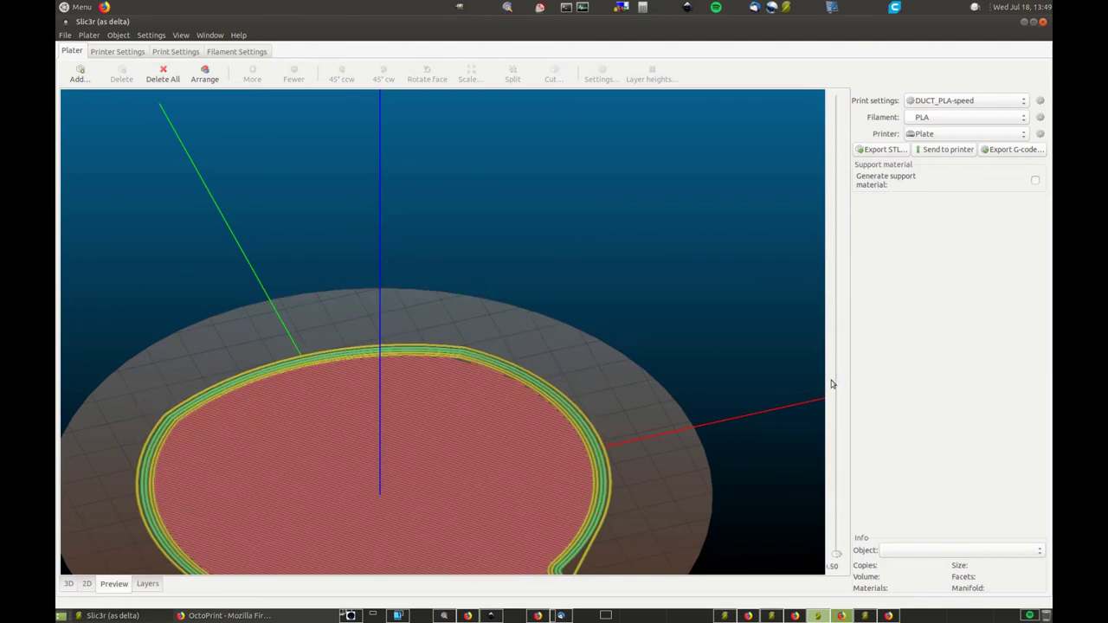
left_click(103, 52)
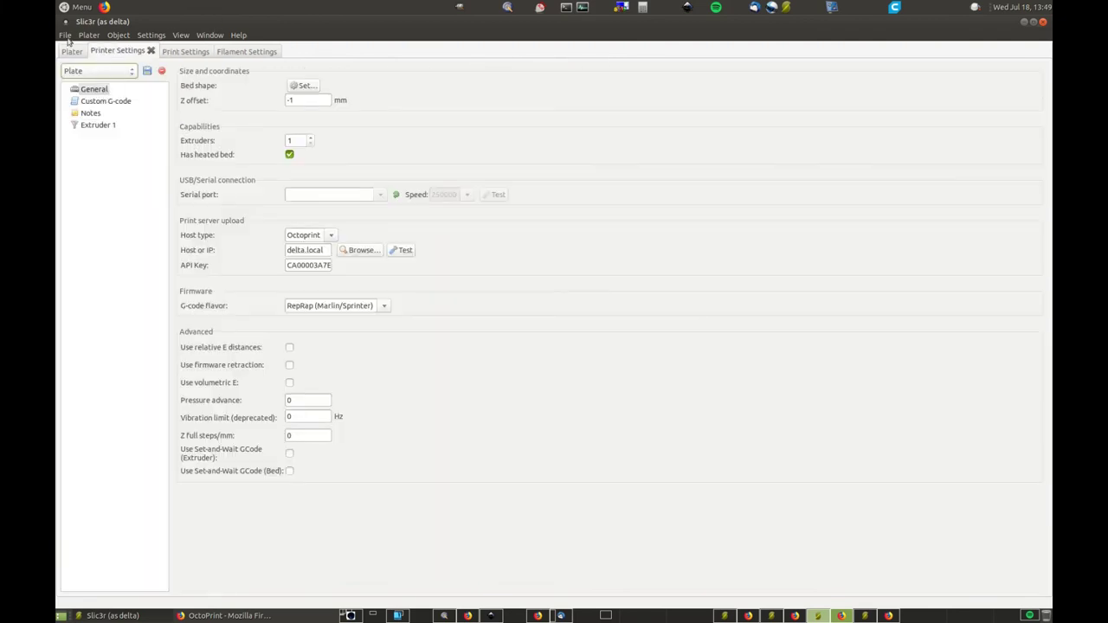
left_click(186, 52)
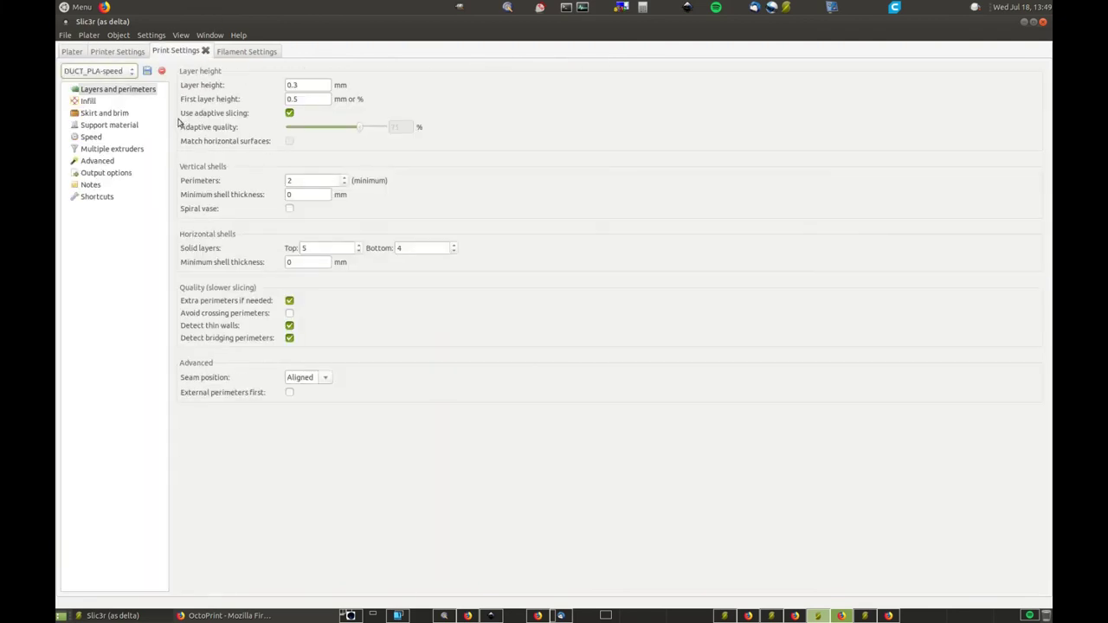
double_click(328, 249)
type("8")
double_click(415, 249)
type("8")
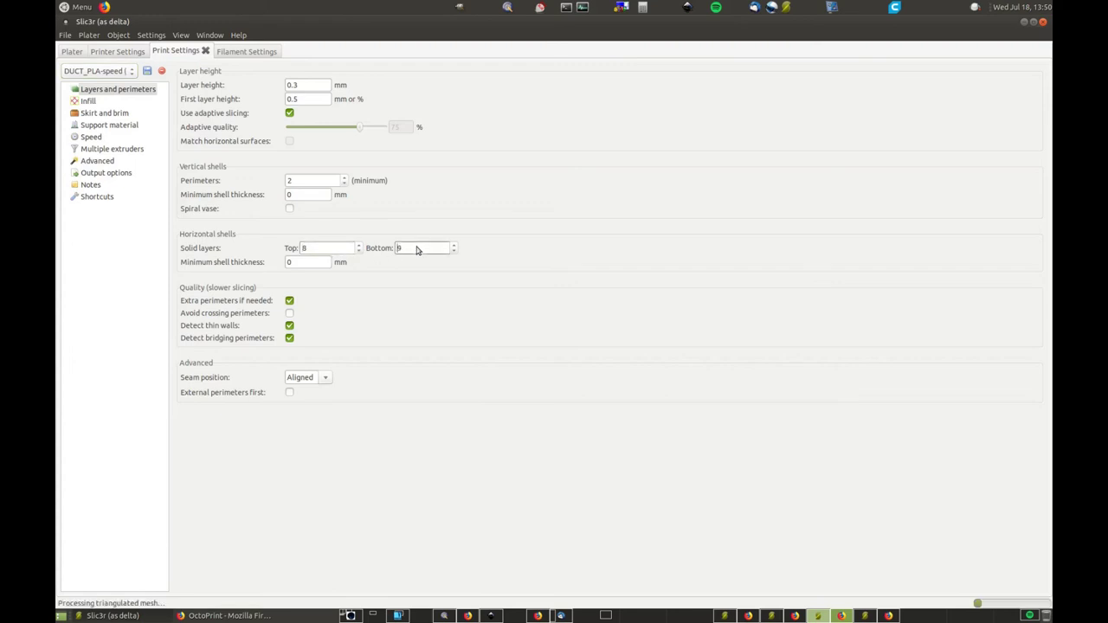
type("13")
double_click(323, 250)
type("7")
key("BackSpace")
type("5")
- Step through the resliced cap's preview layers on the plater and orbit to view it from above
left_click(72, 51)
key("Down")
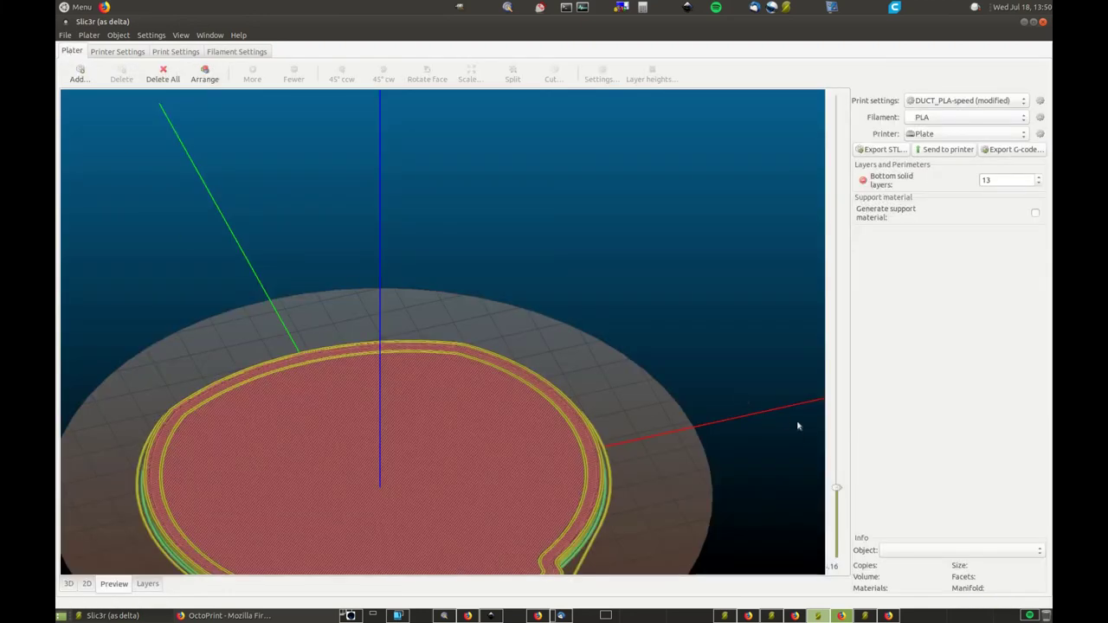
scroll(838, 474, "down", 2)
scroll(838, 475, "up", 3)
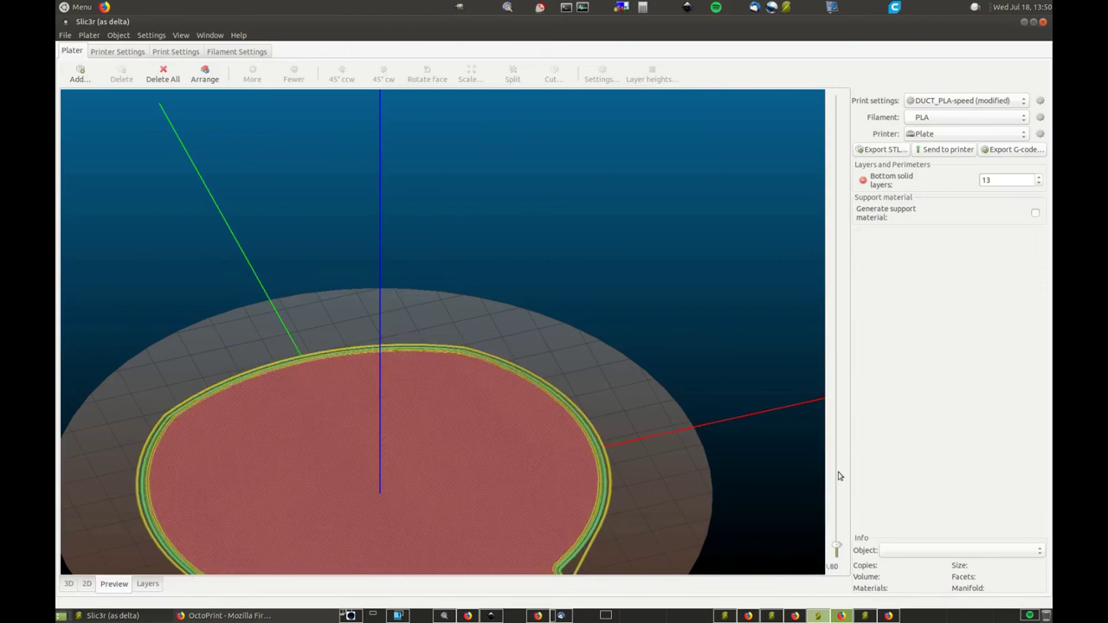
scroll(838, 475, "up", 20)
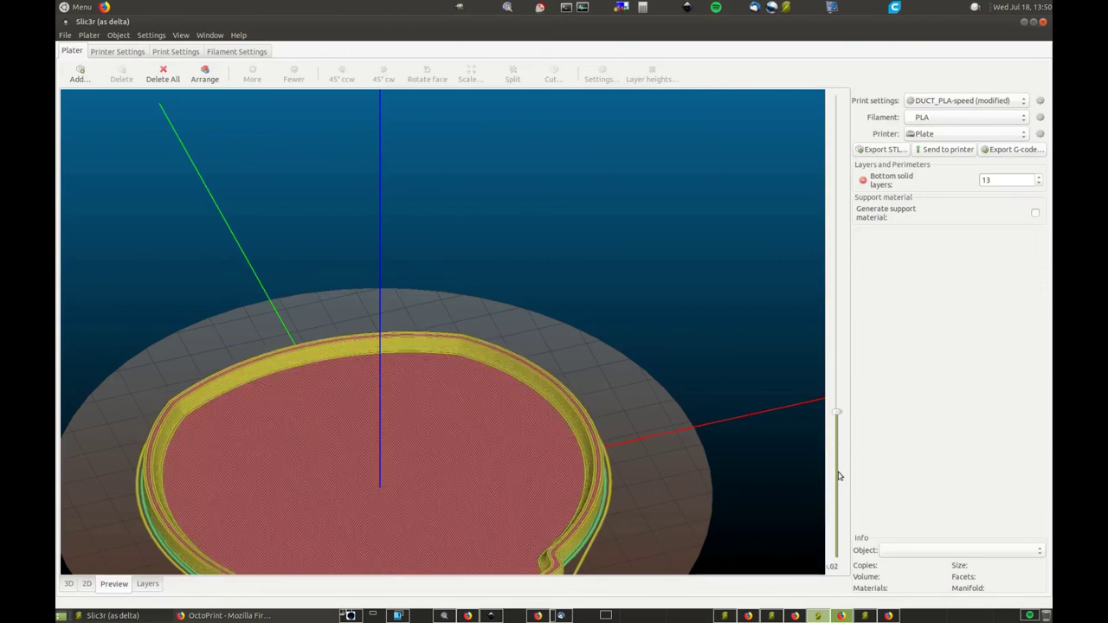
scroll(838, 475, "up", 10)
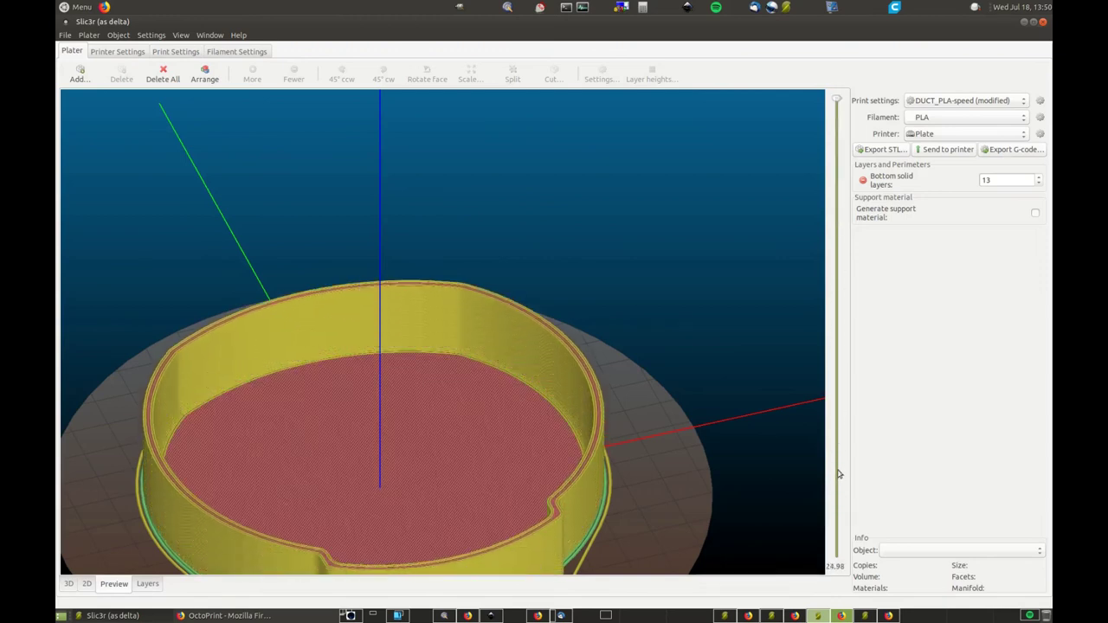
left_click_drag(775, 476, 742, 378)
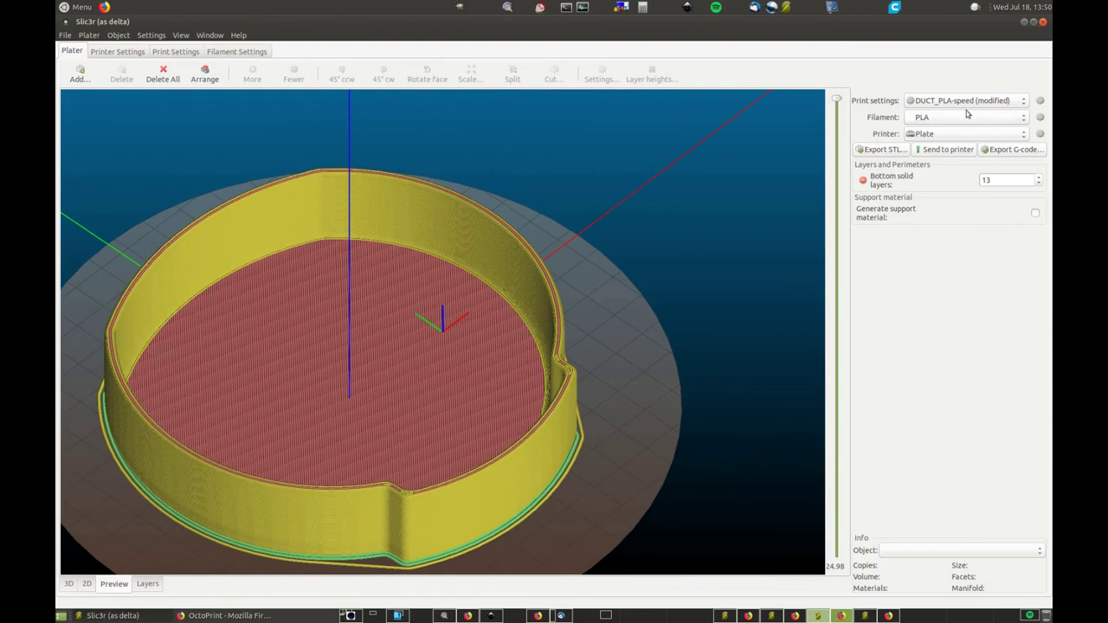
left_click(1009, 149)
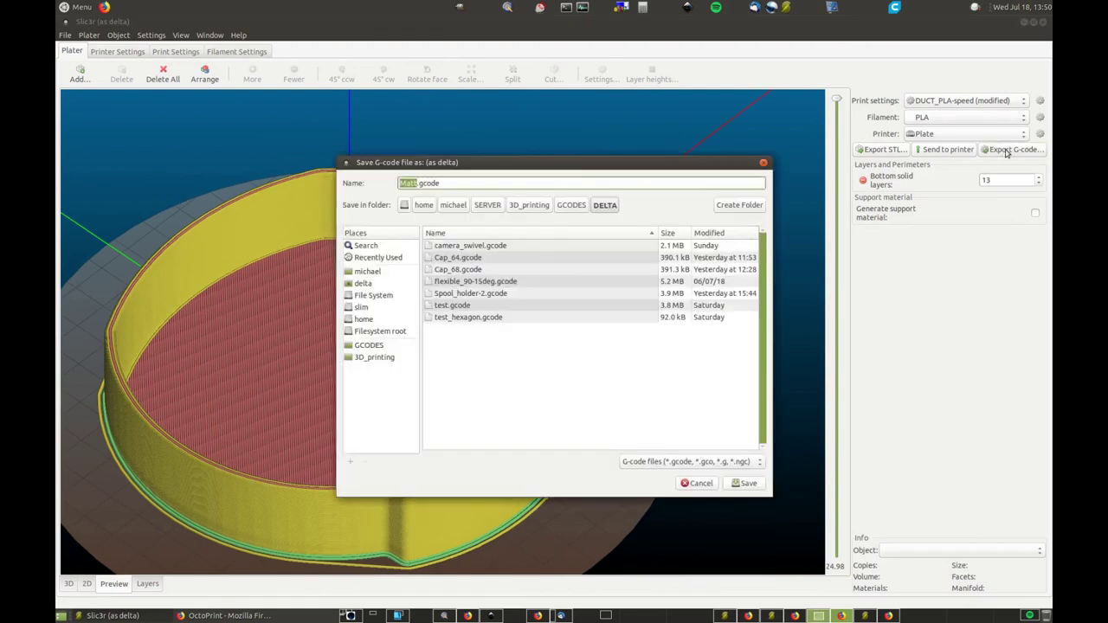
- Save the G-code as Matt.gcode in the GCODES/DELTA folder
left_click(746, 483)
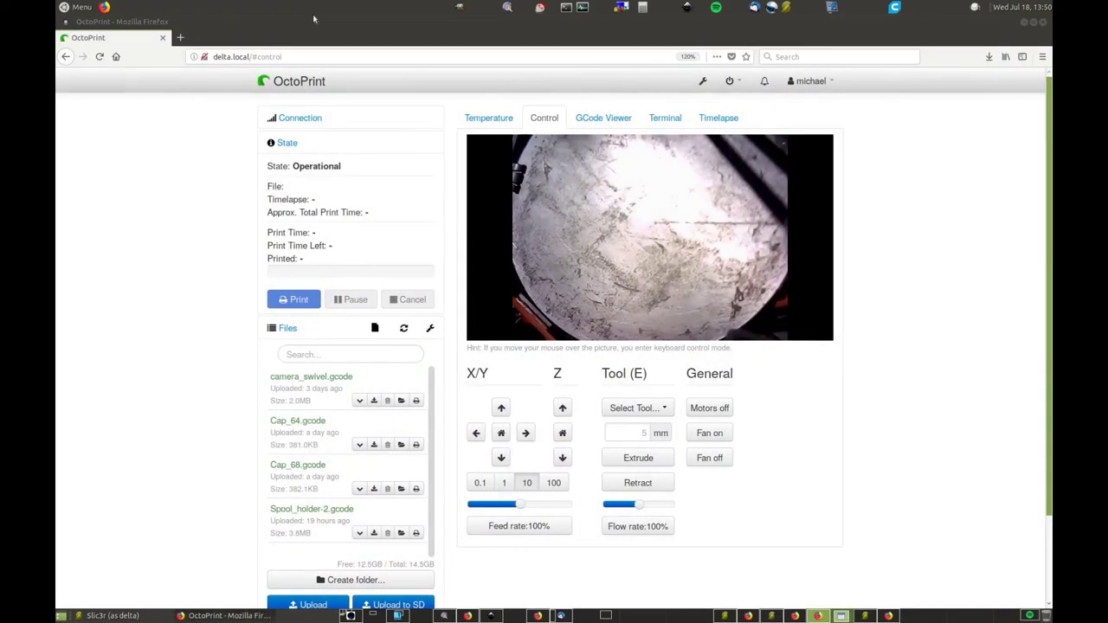
- Upload Matt.gcode to OctoPrint, start printing it, and switch to the GIMP workspace
left_click(307, 604)
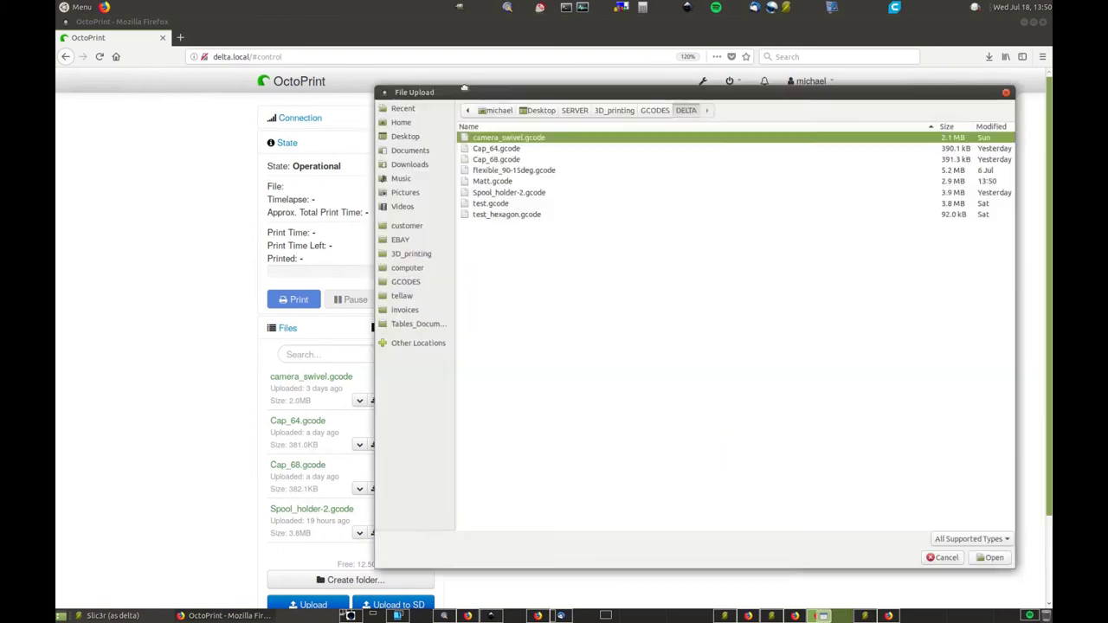
double_click(287, 189)
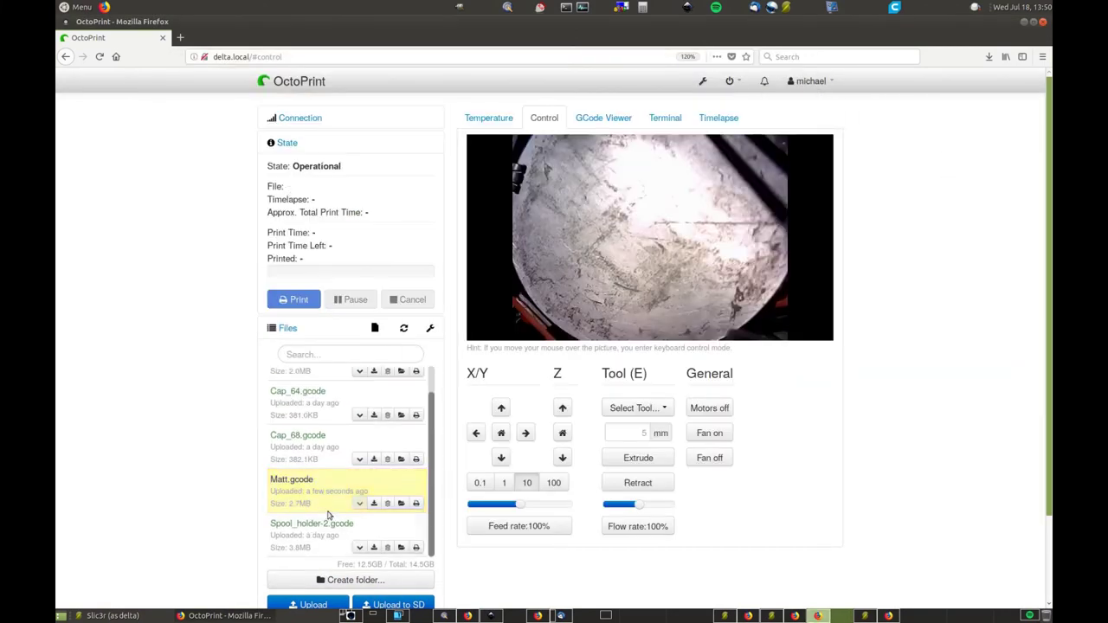
left_click(417, 503)
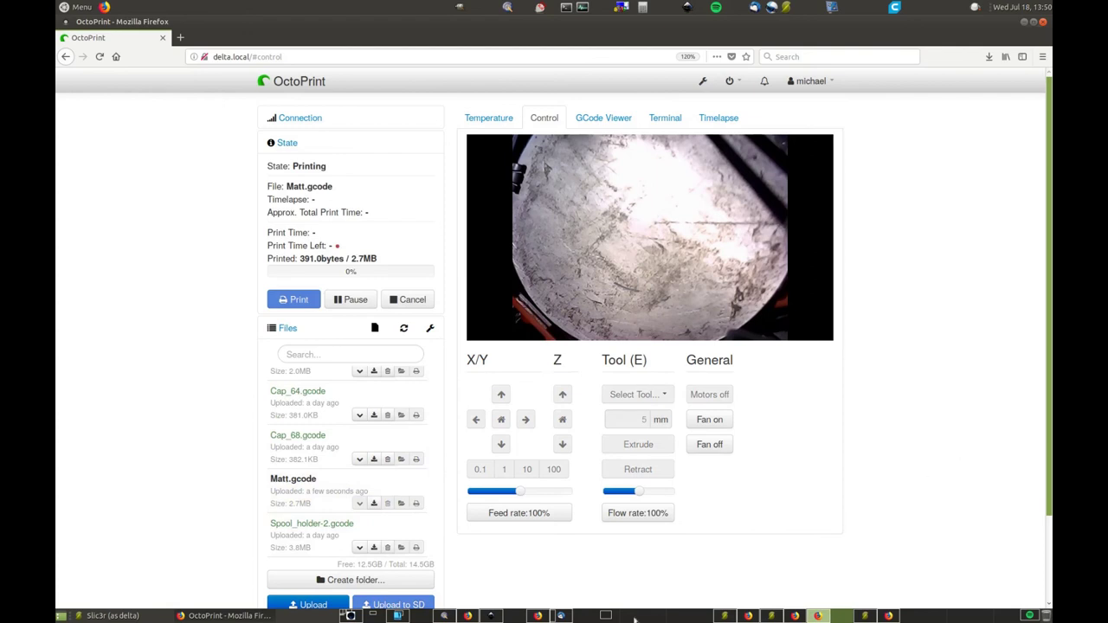
left_click(370, 615)
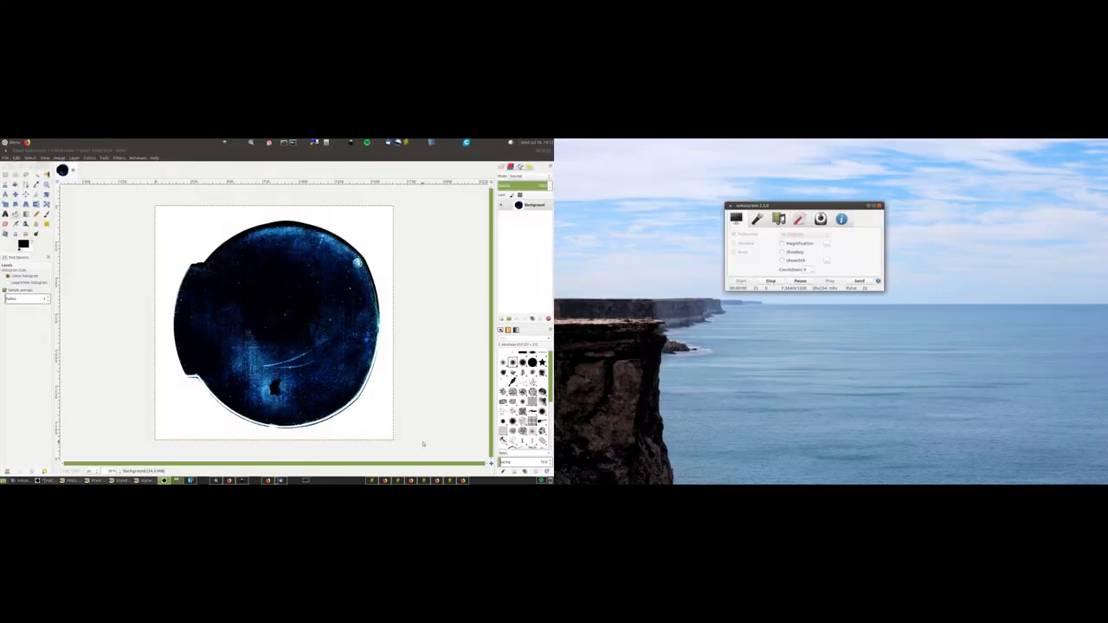
- Return to the Slic3r and OctoPrint workspace, where Matt.gcode is 2% printed
left_click(451, 481)
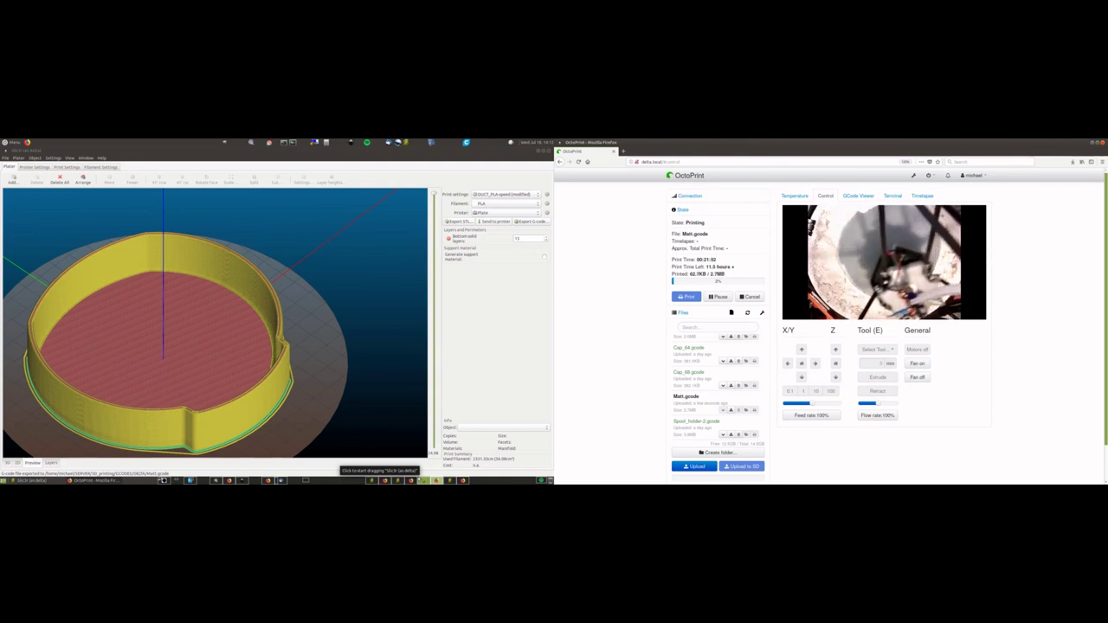
- Orbit the sliced ring to a side-on view, then switch to the solid 3D model
left_click_drag(304, 423, 292, 388)
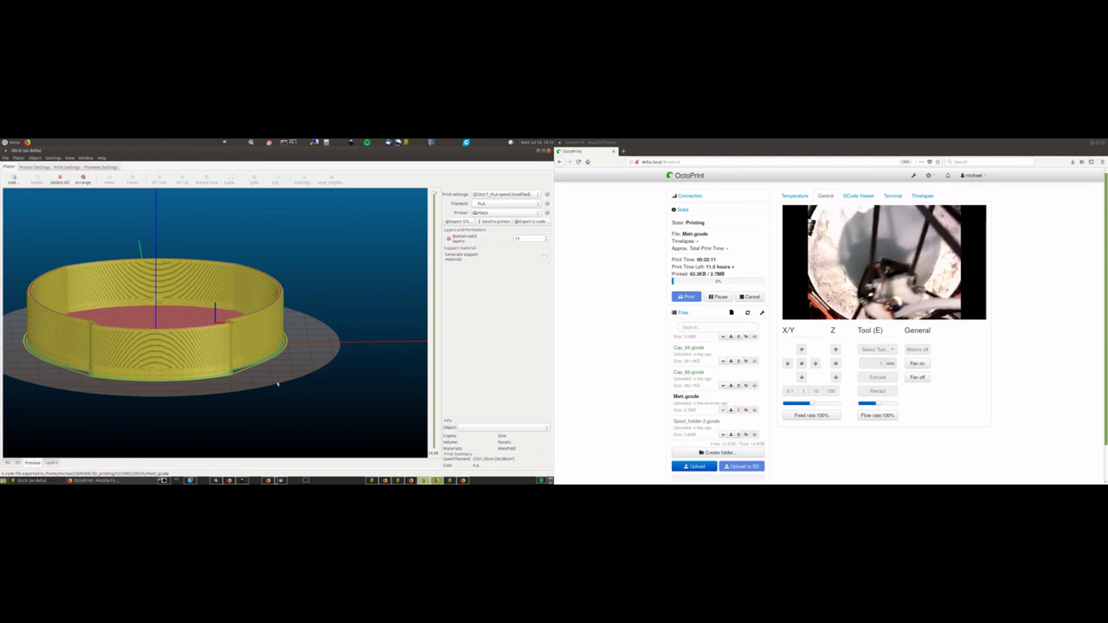
mouse_move(278, 384)
left_mouse_down()
mouse_move(278, 359)
mouse_move(279, 377)
left_mouse_up()
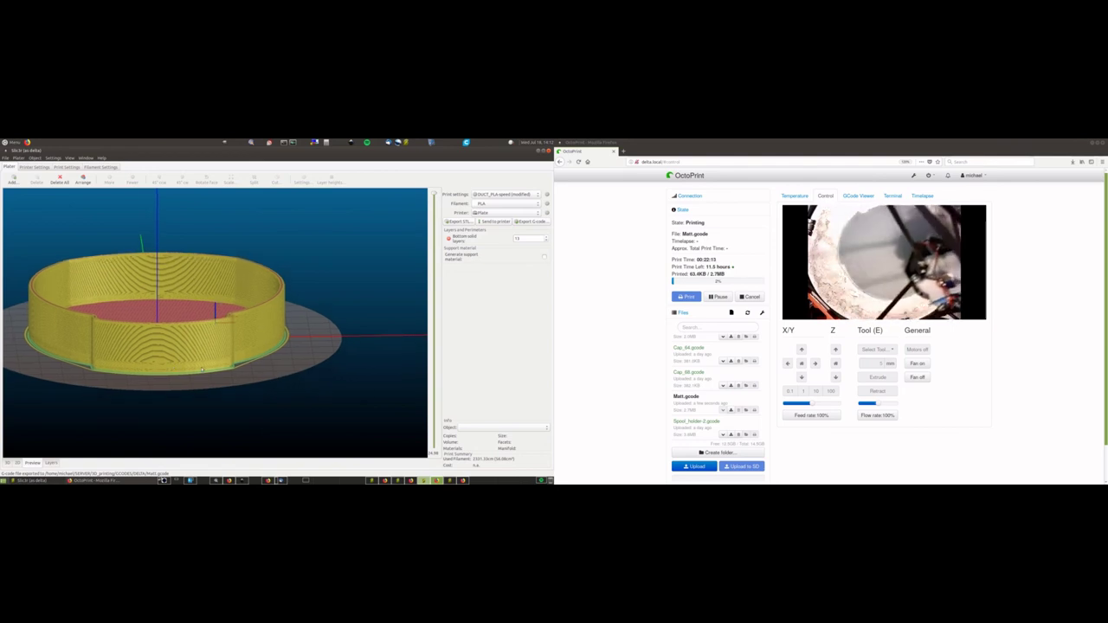
left_click_drag(202, 370, 203, 365)
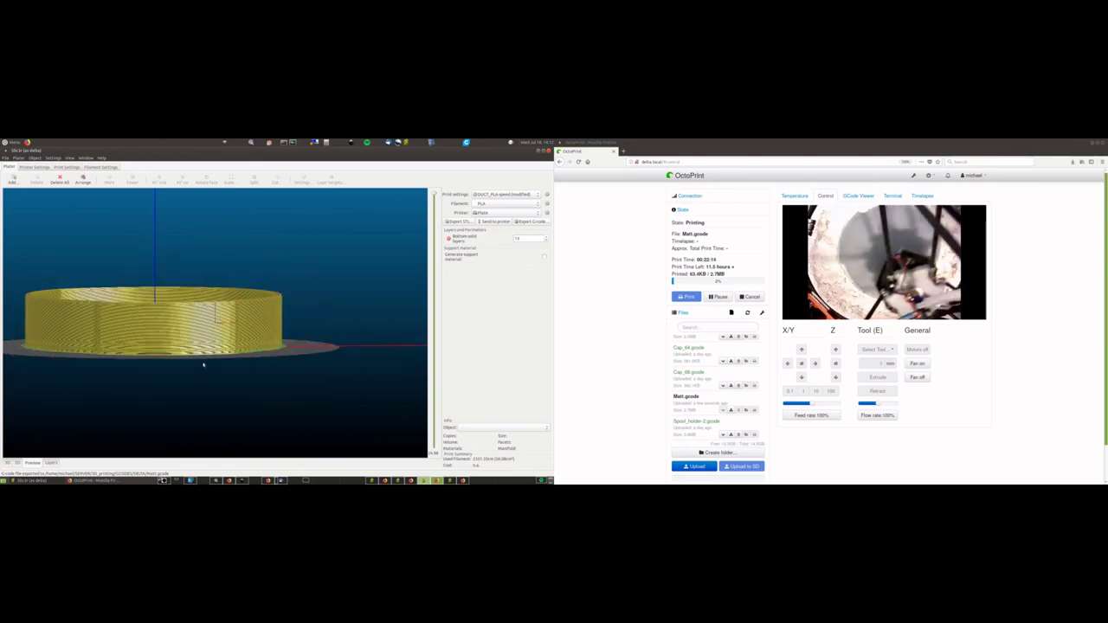
left_click(11, 463)
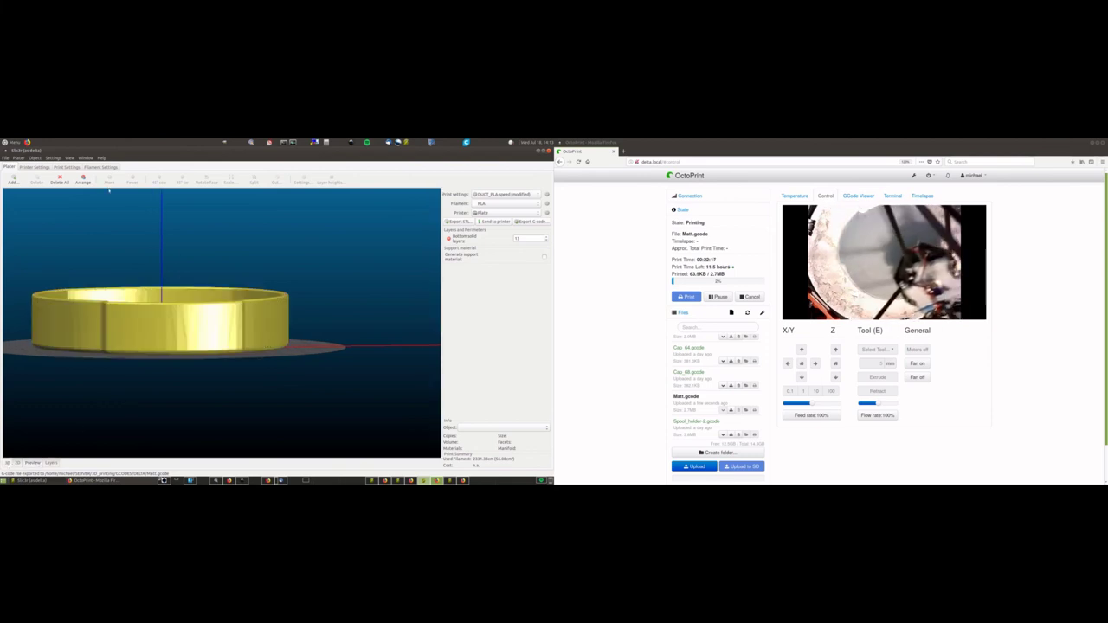
- Review the Printer and Print Settings, then return to the plater and select the ring
left_click(36, 168)
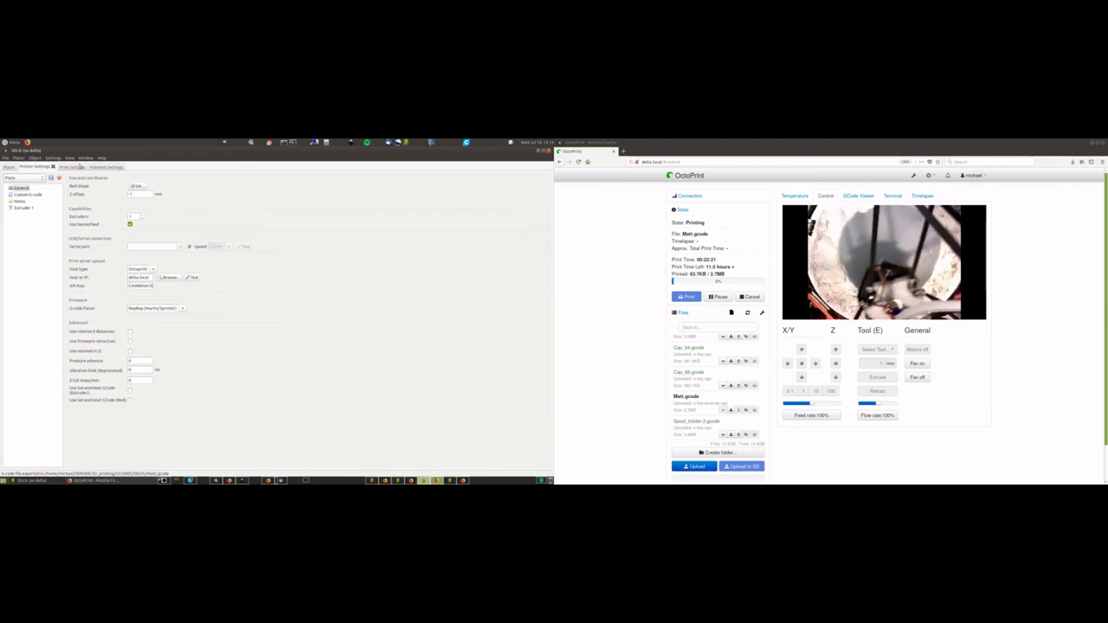
left_click(80, 167)
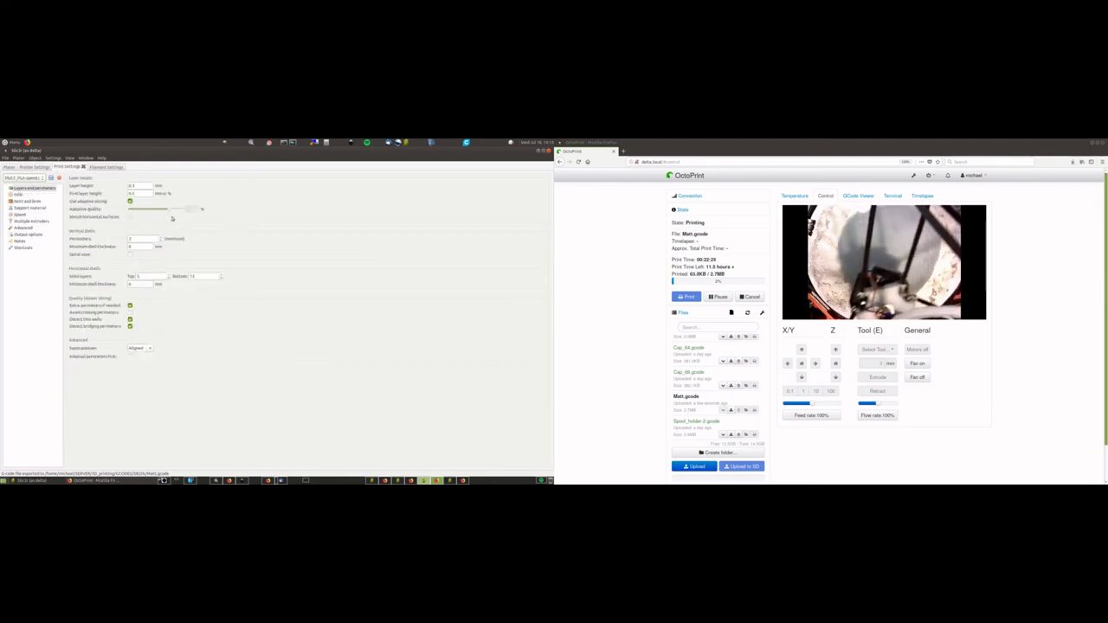
left_click(8, 167)
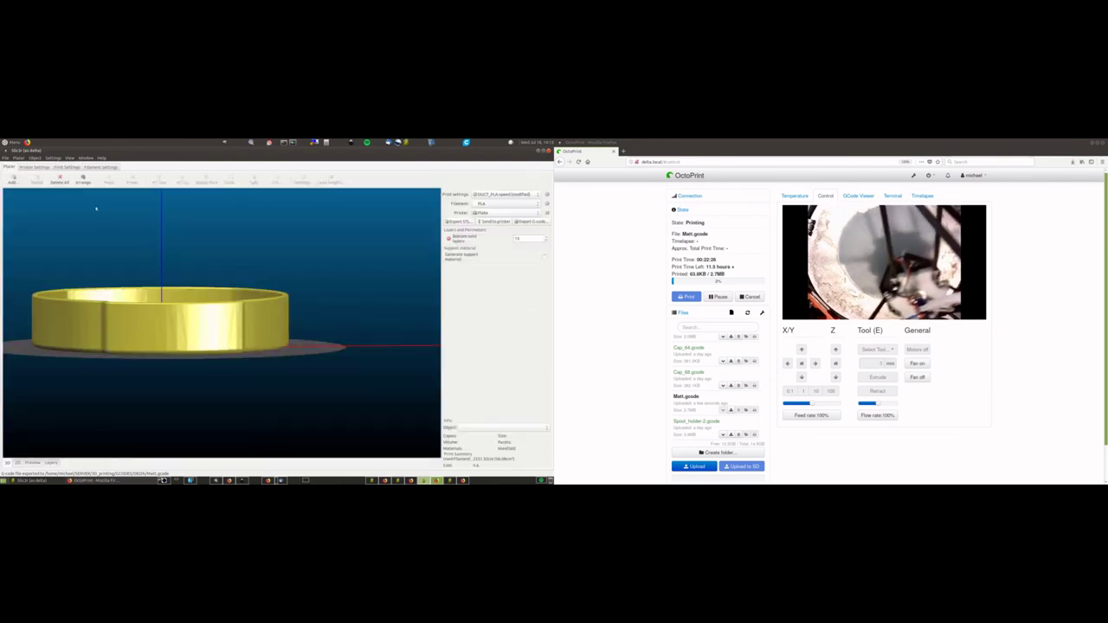
left_click(195, 299)
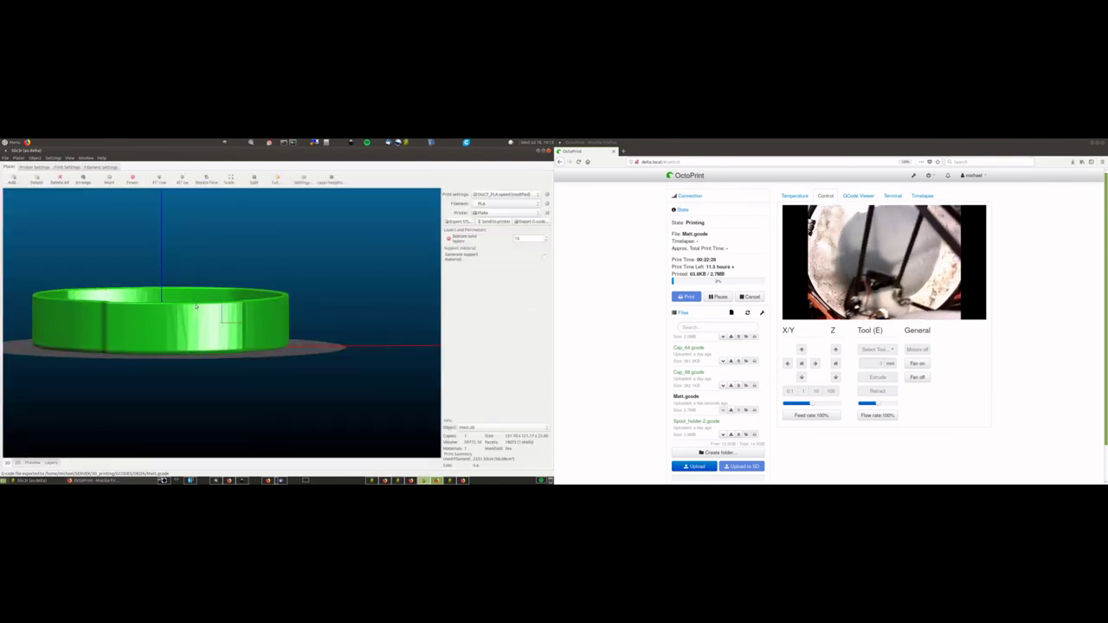
- Open Matt.stl's layer heights, rotate the Adaptive Layers preview, then view the empty layer height table
left_click(330, 180)
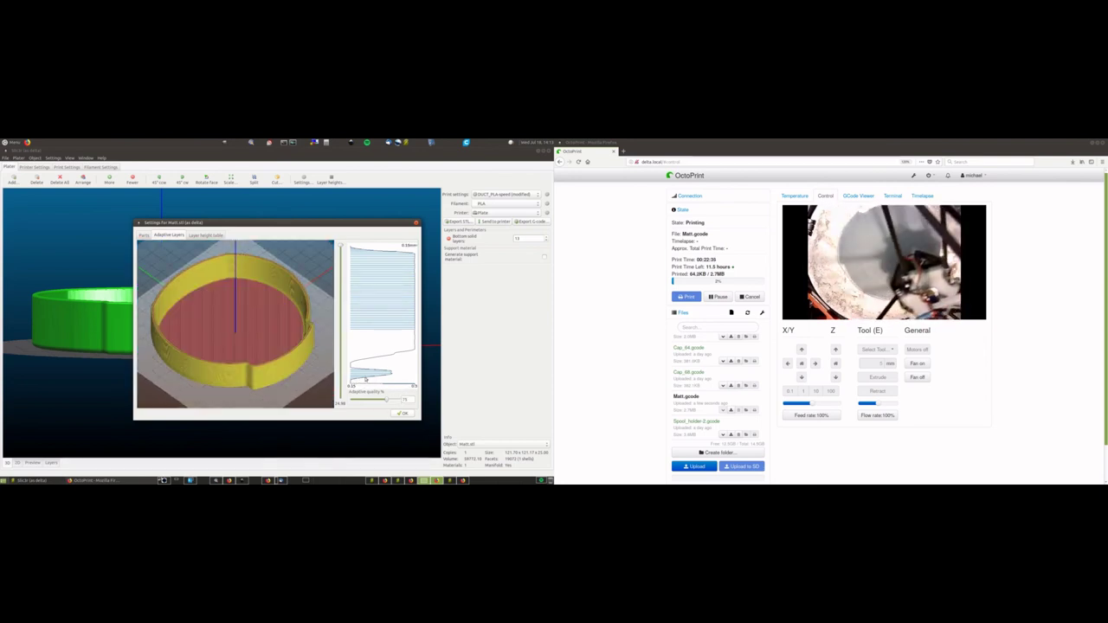
left_click_drag(329, 372, 352, 380)
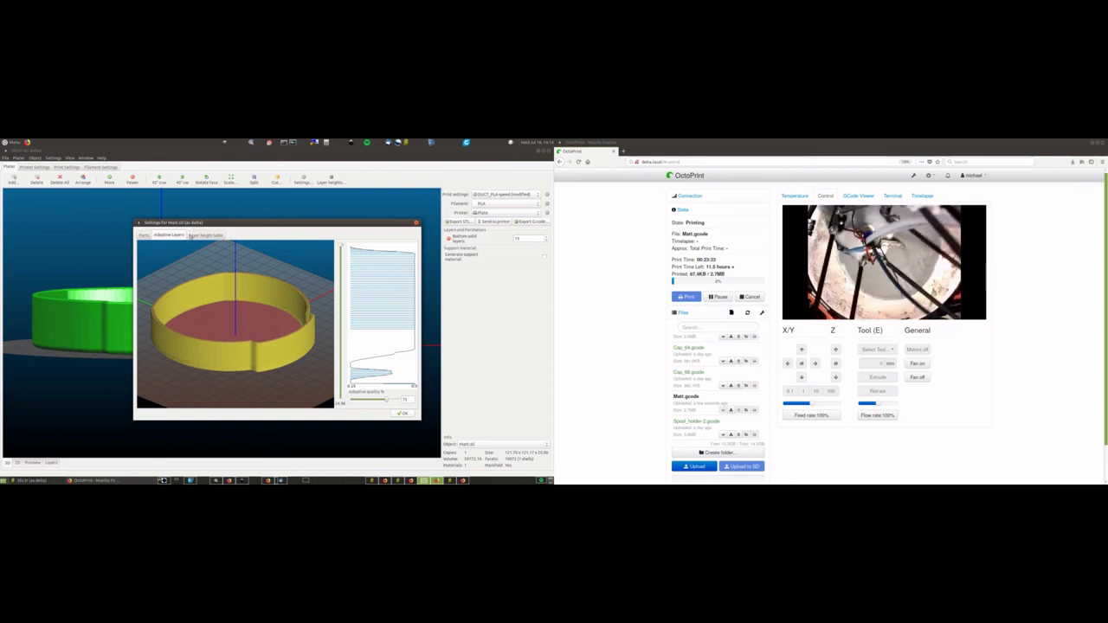
left_click(192, 235)
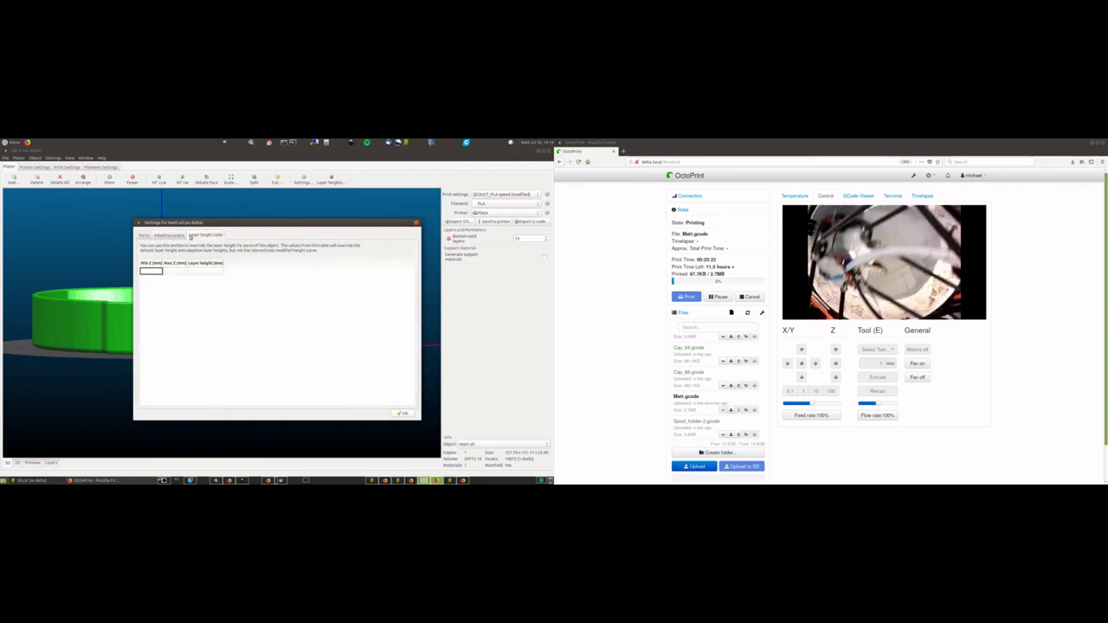
- Look through the object's Parts and Adaptive Layers pages
left_click(143, 236)
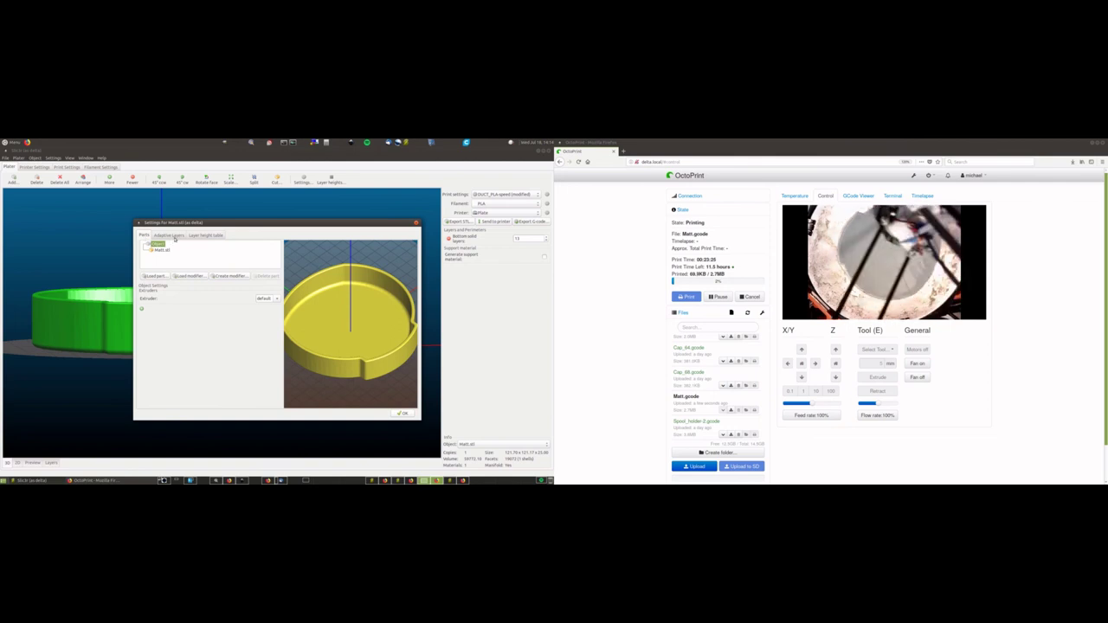
left_click(174, 236)
left_click(142, 236)
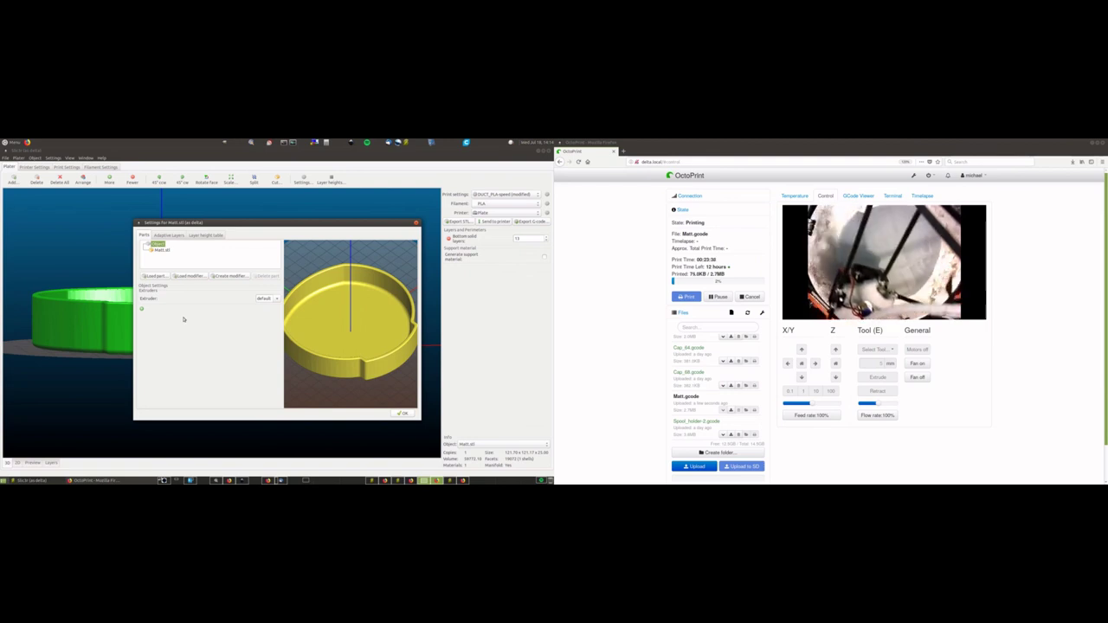
- Enlarge the OctoPrint page with Ctrl++ and go back to the adaptive layers page
left_click(1009, 427)
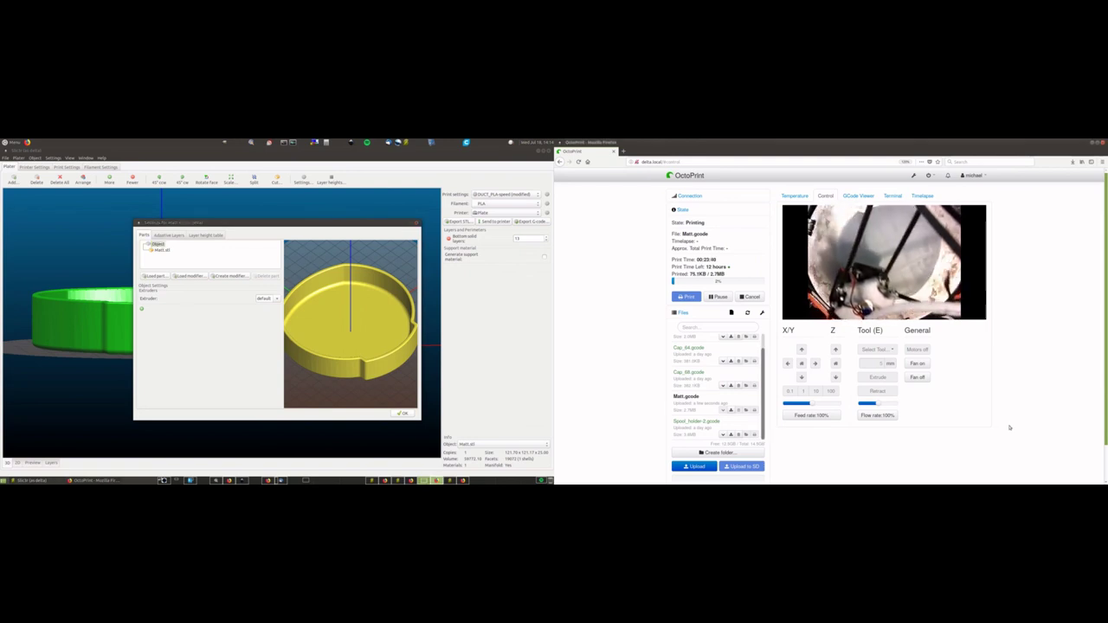
key("ctrl+plus")
key("ctrl+plus")
key("ctrl+plus")
key("ctrl+plus")
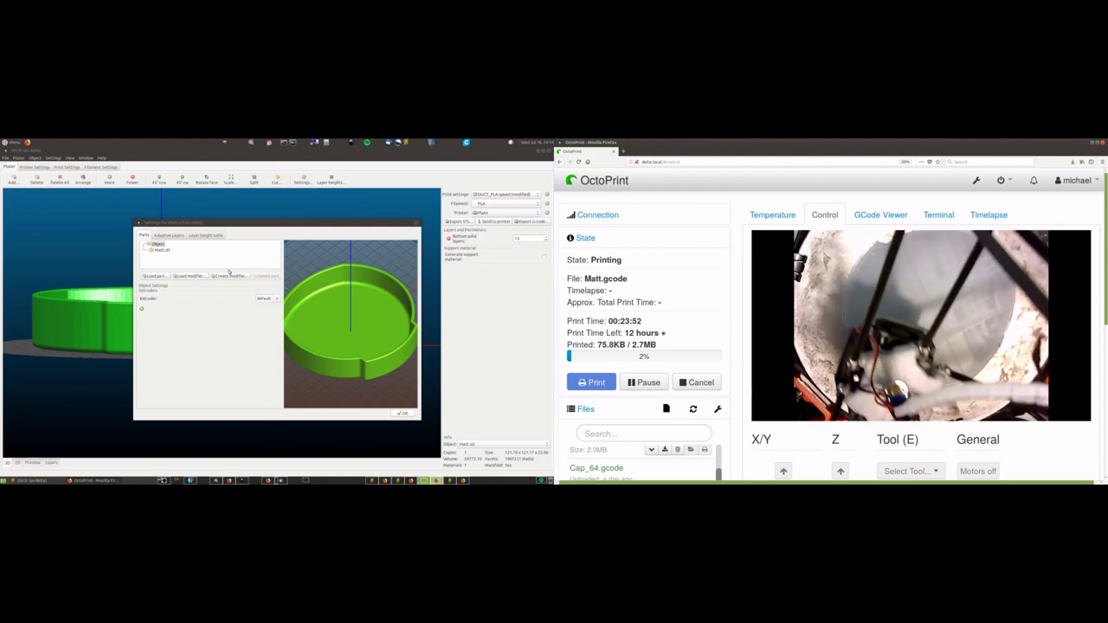
left_click(171, 237)
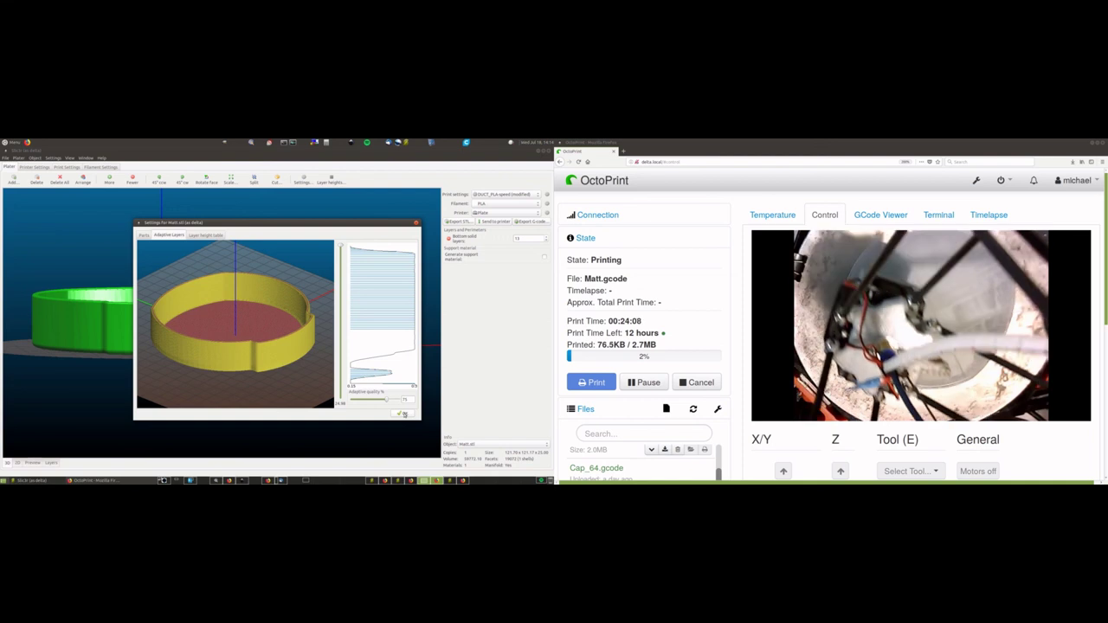
left_click(403, 414)
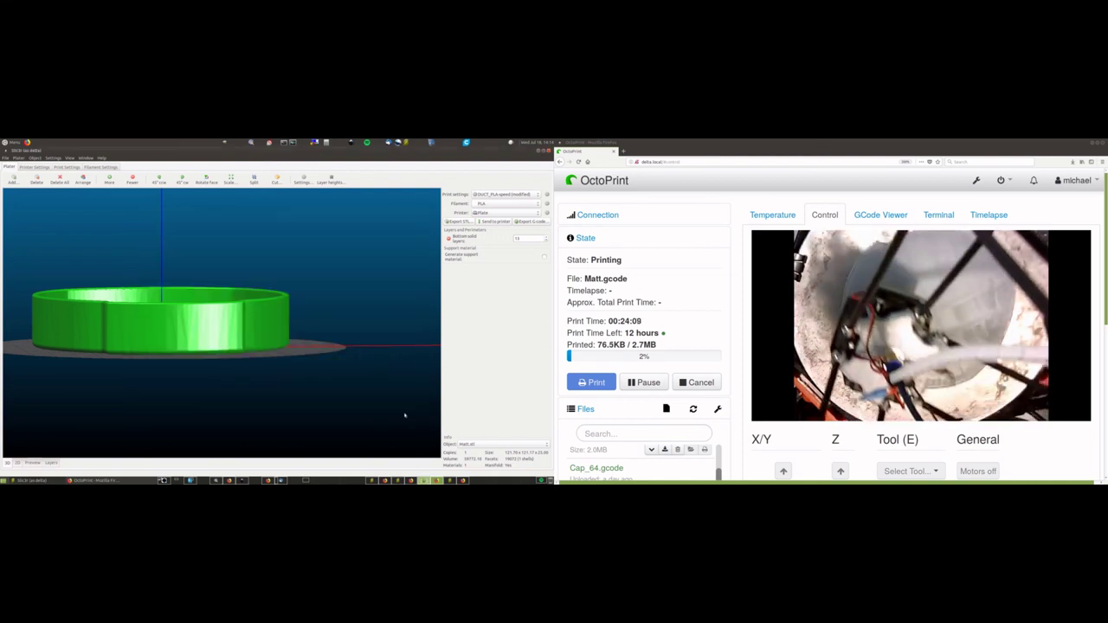
left_click(329, 379)
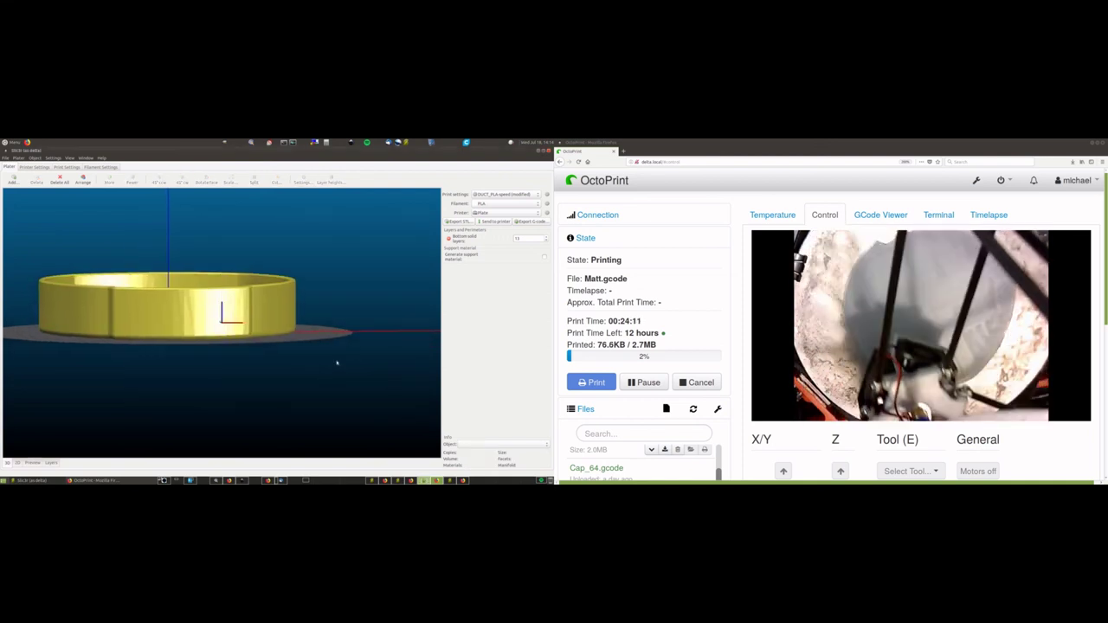
left_click_drag(329, 372, 318, 371)
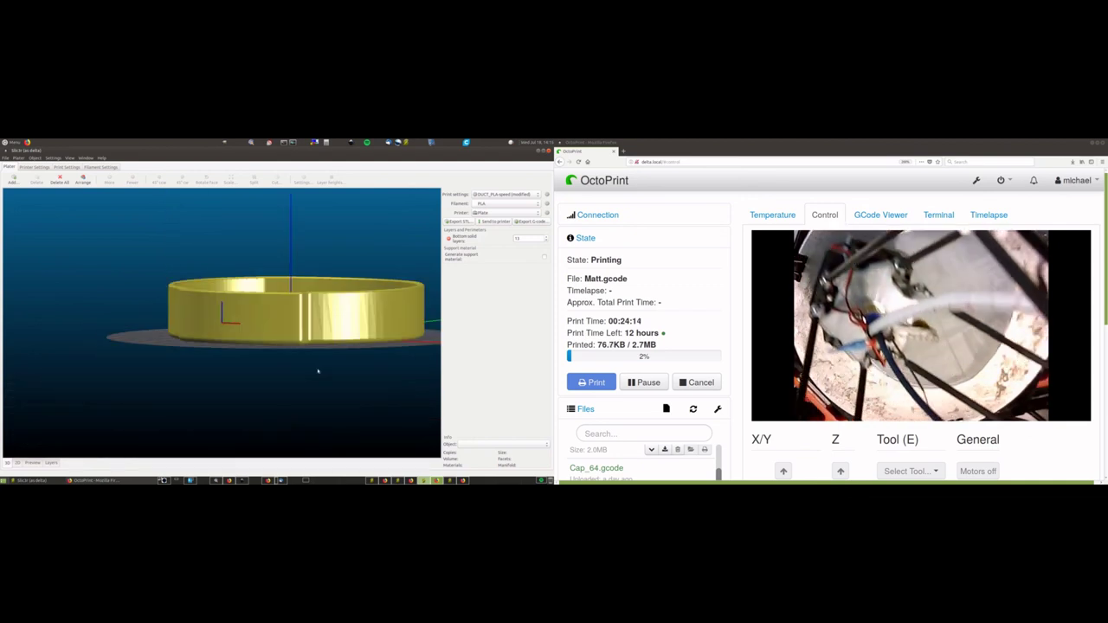
left_click(372, 335)
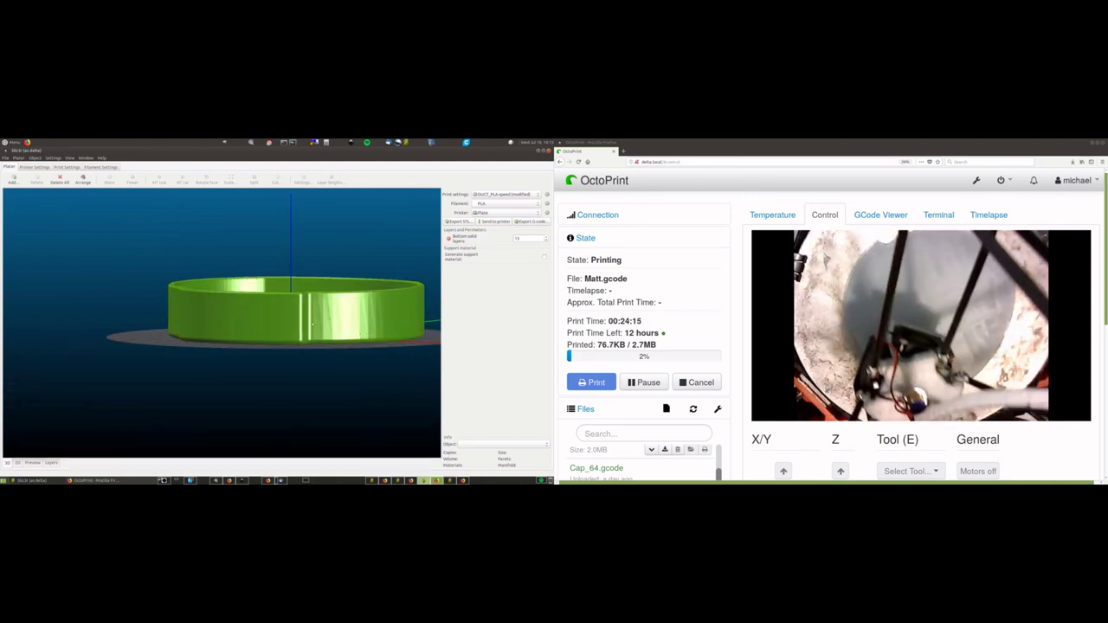
left_click(344, 376)
left_click_drag(343, 376, 353, 375)
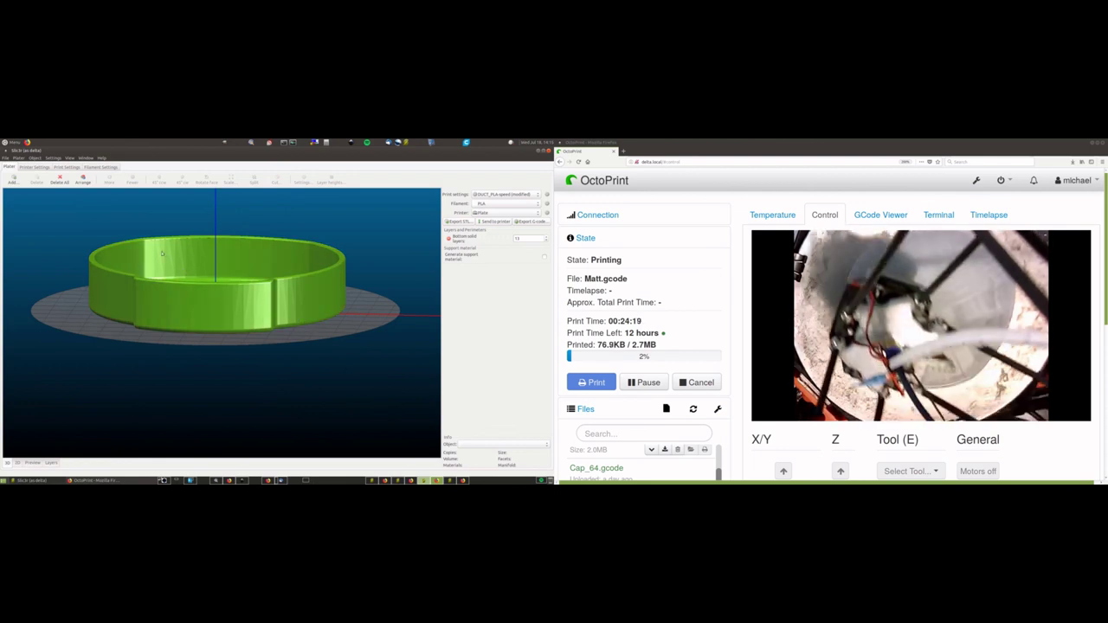
left_click_drag(361, 354, 332, 333)
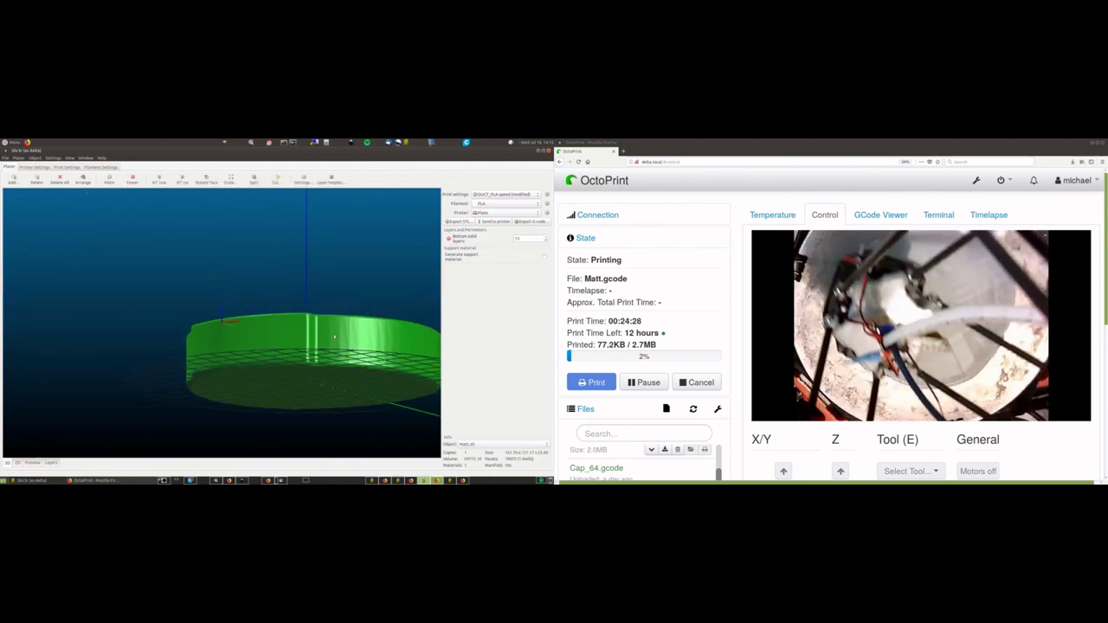
left_click(333, 335)
mouse_move(301, 293)
left_mouse_down()
mouse_move(324, 289)
mouse_move(294, 300)
mouse_move(301, 305)
left_mouse_up()
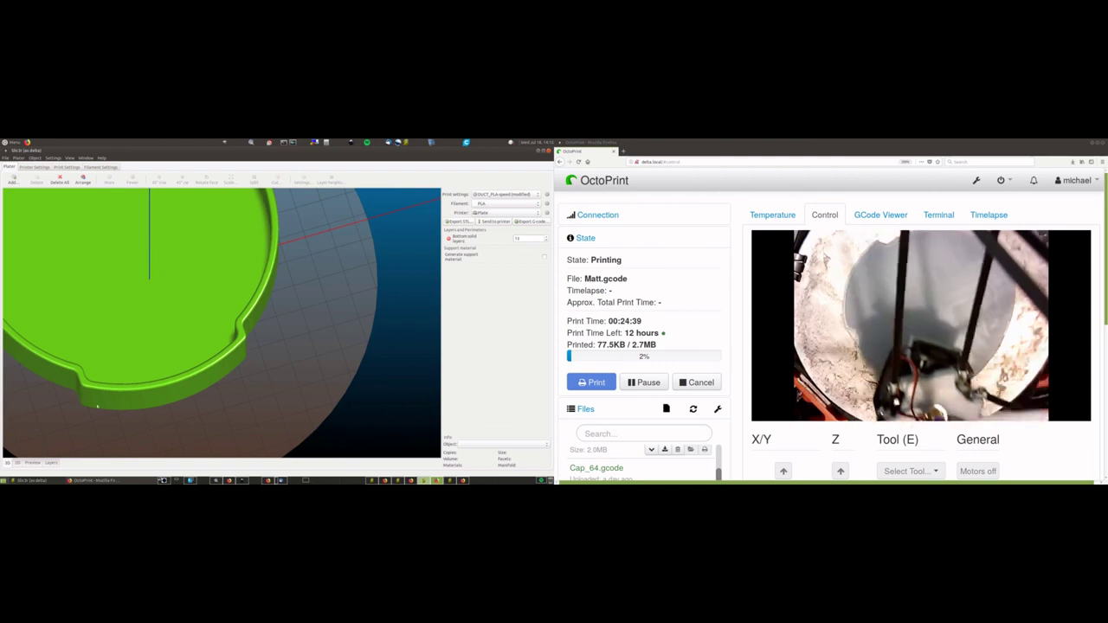
mouse_move(257, 399)
left_mouse_down()
mouse_move(278, 354)
mouse_move(246, 385)
left_mouse_up()
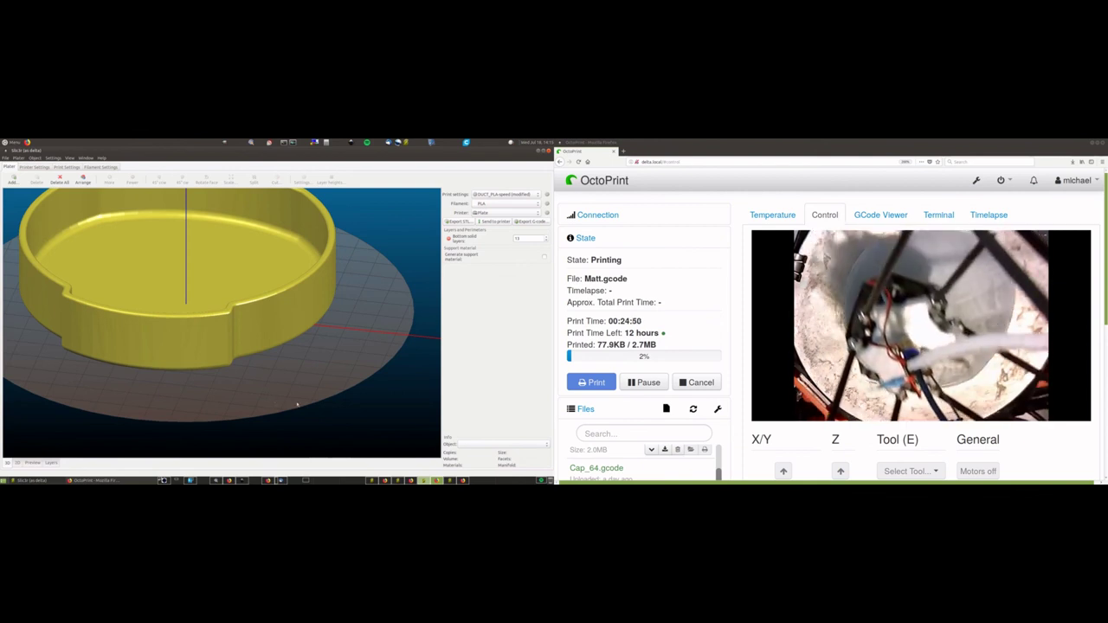
mouse_move(307, 414)
left_mouse_down()
mouse_move(309, 401)
mouse_move(296, 400)
mouse_move(295, 416)
mouse_move(302, 401)
mouse_move(287, 401)
mouse_move(313, 402)
left_mouse_up()
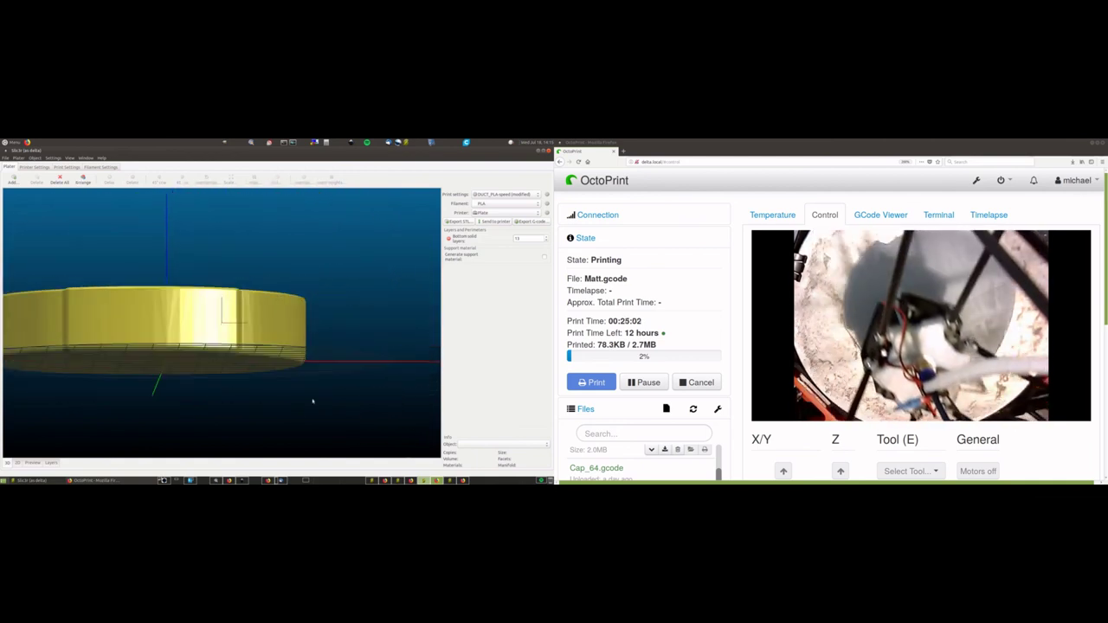